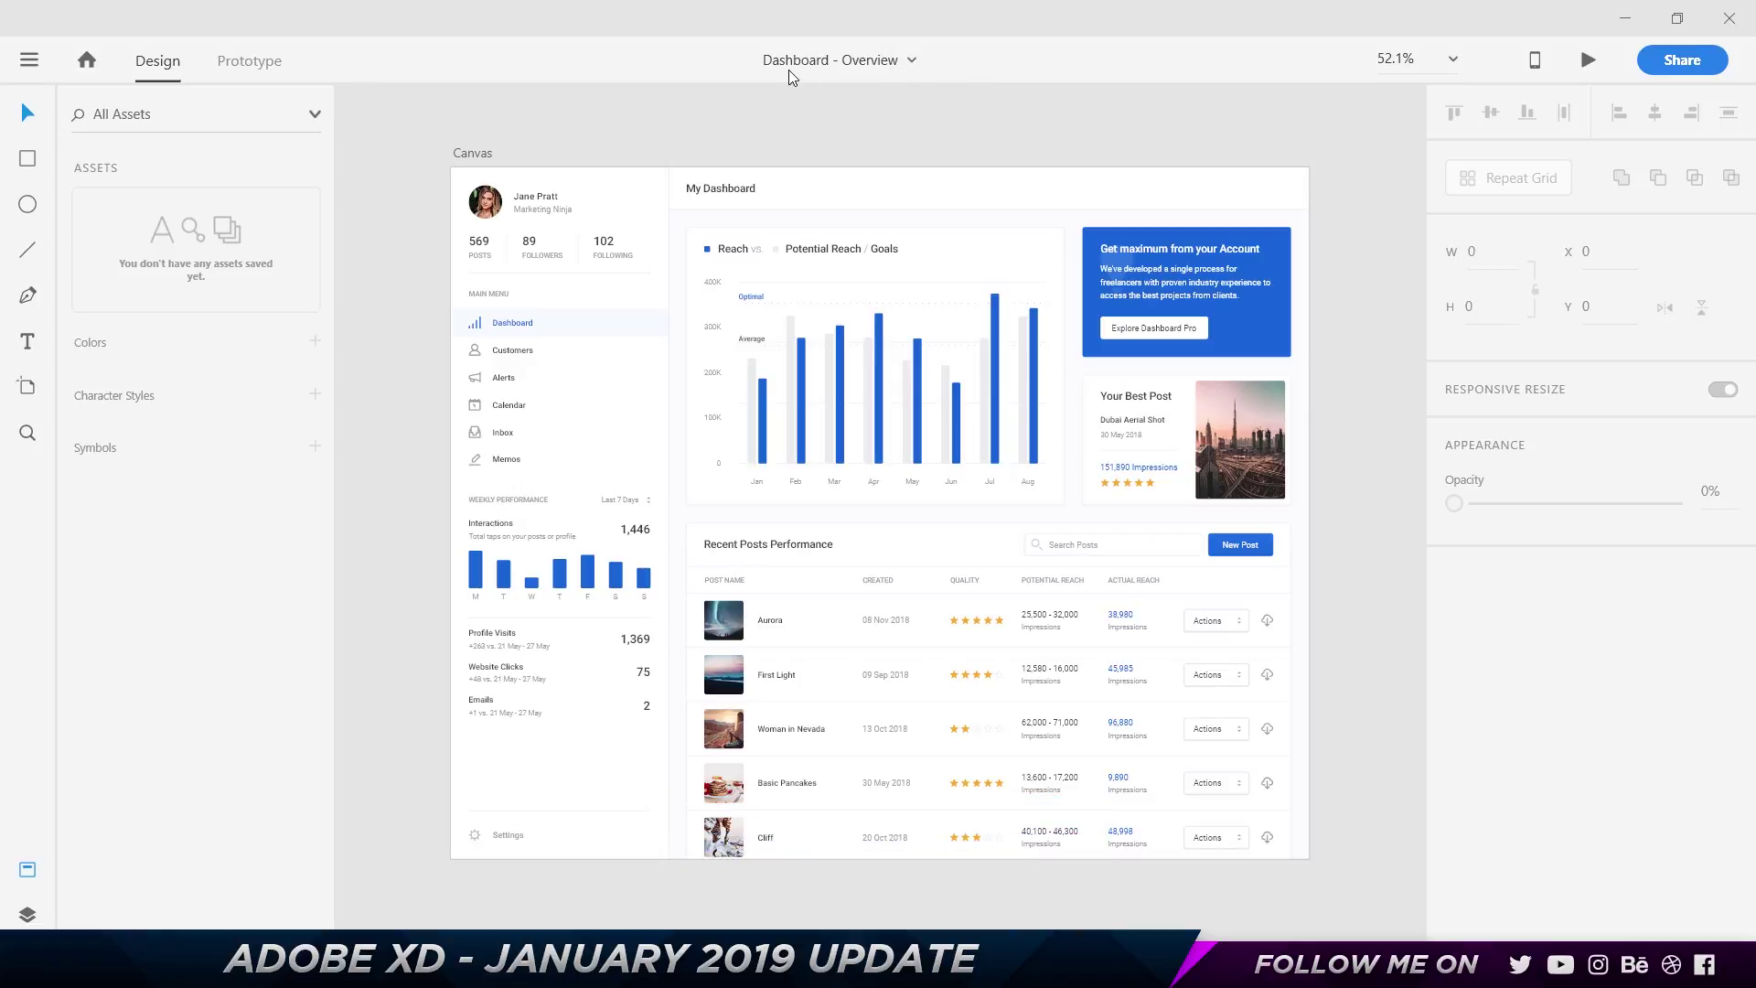
Save a copy of the document to Cloud Documents under the name Dashboard - Overview_Cloud
click(911, 63)
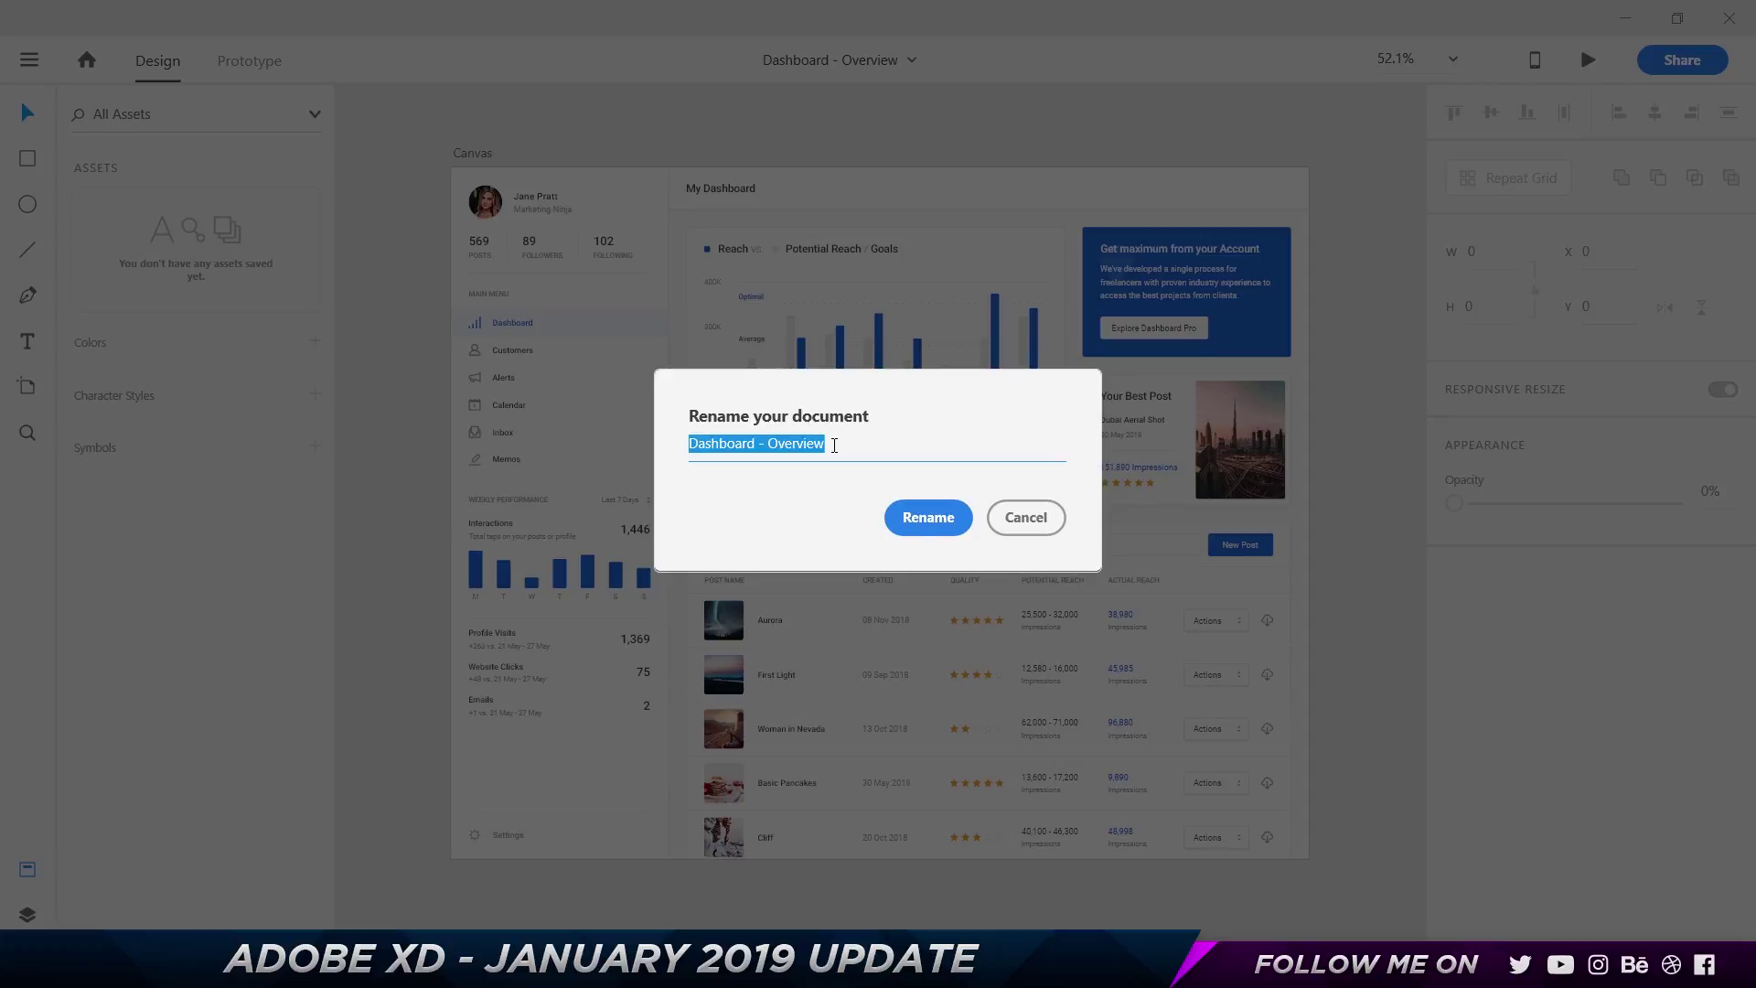
click(1026, 523)
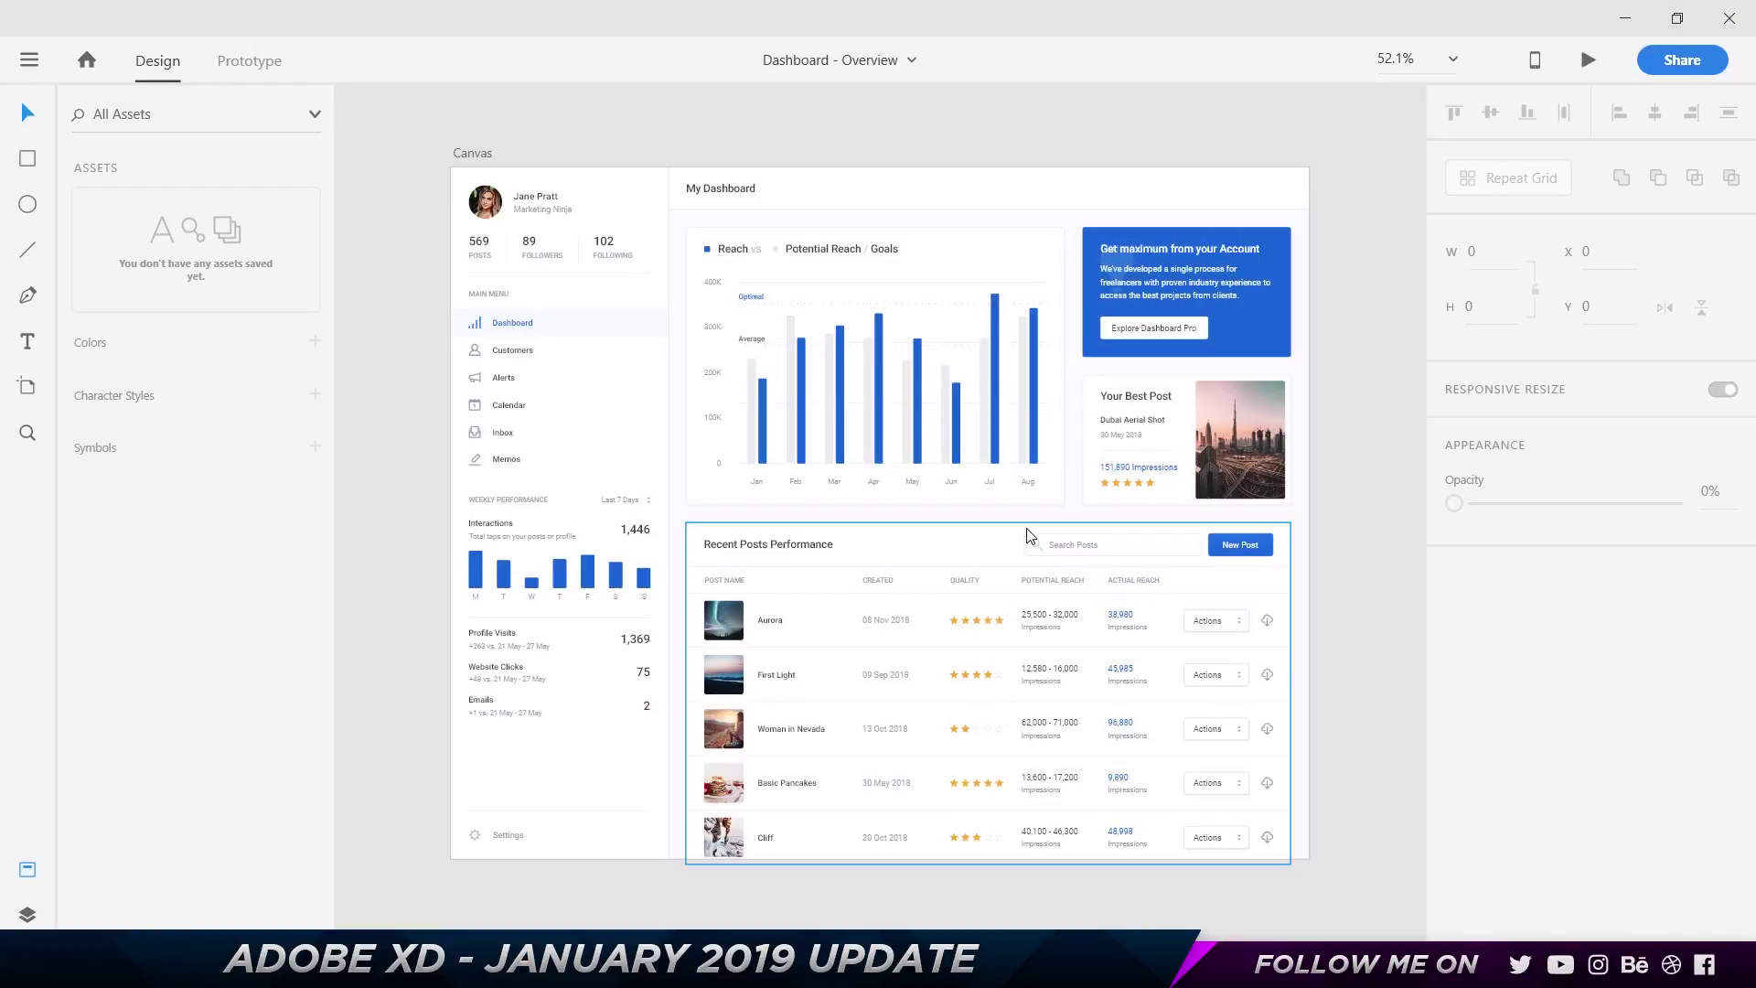
click(30, 63)
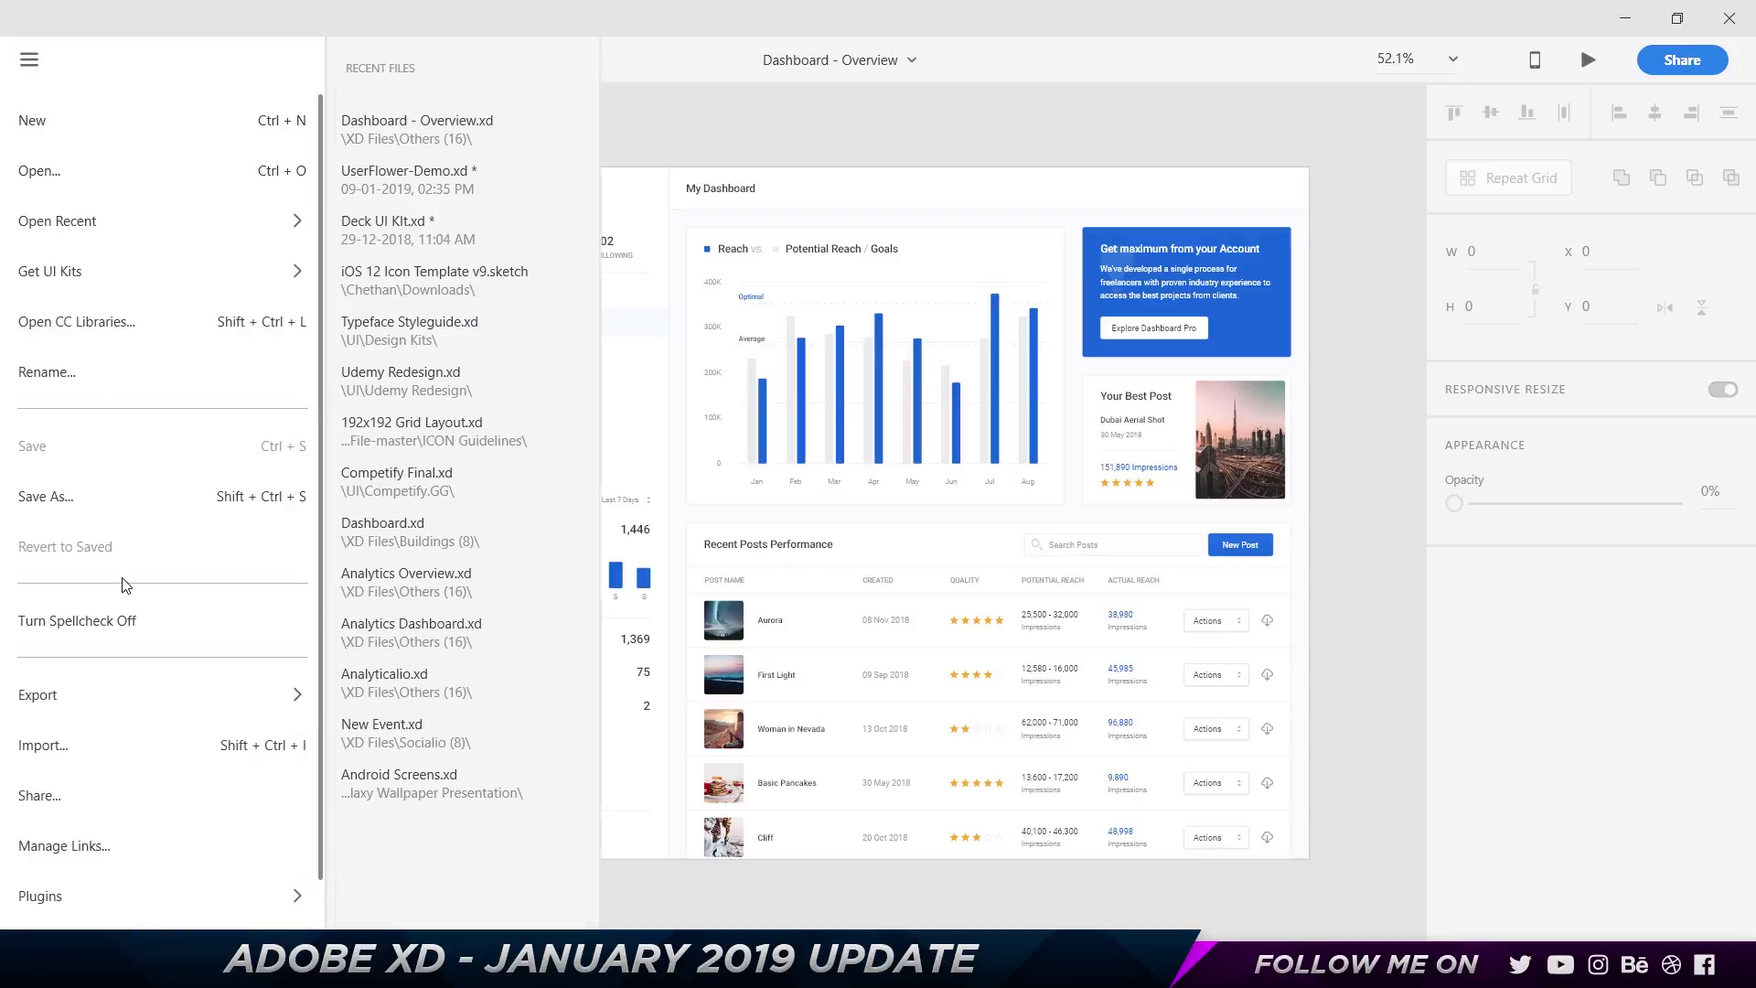
click(130, 493)
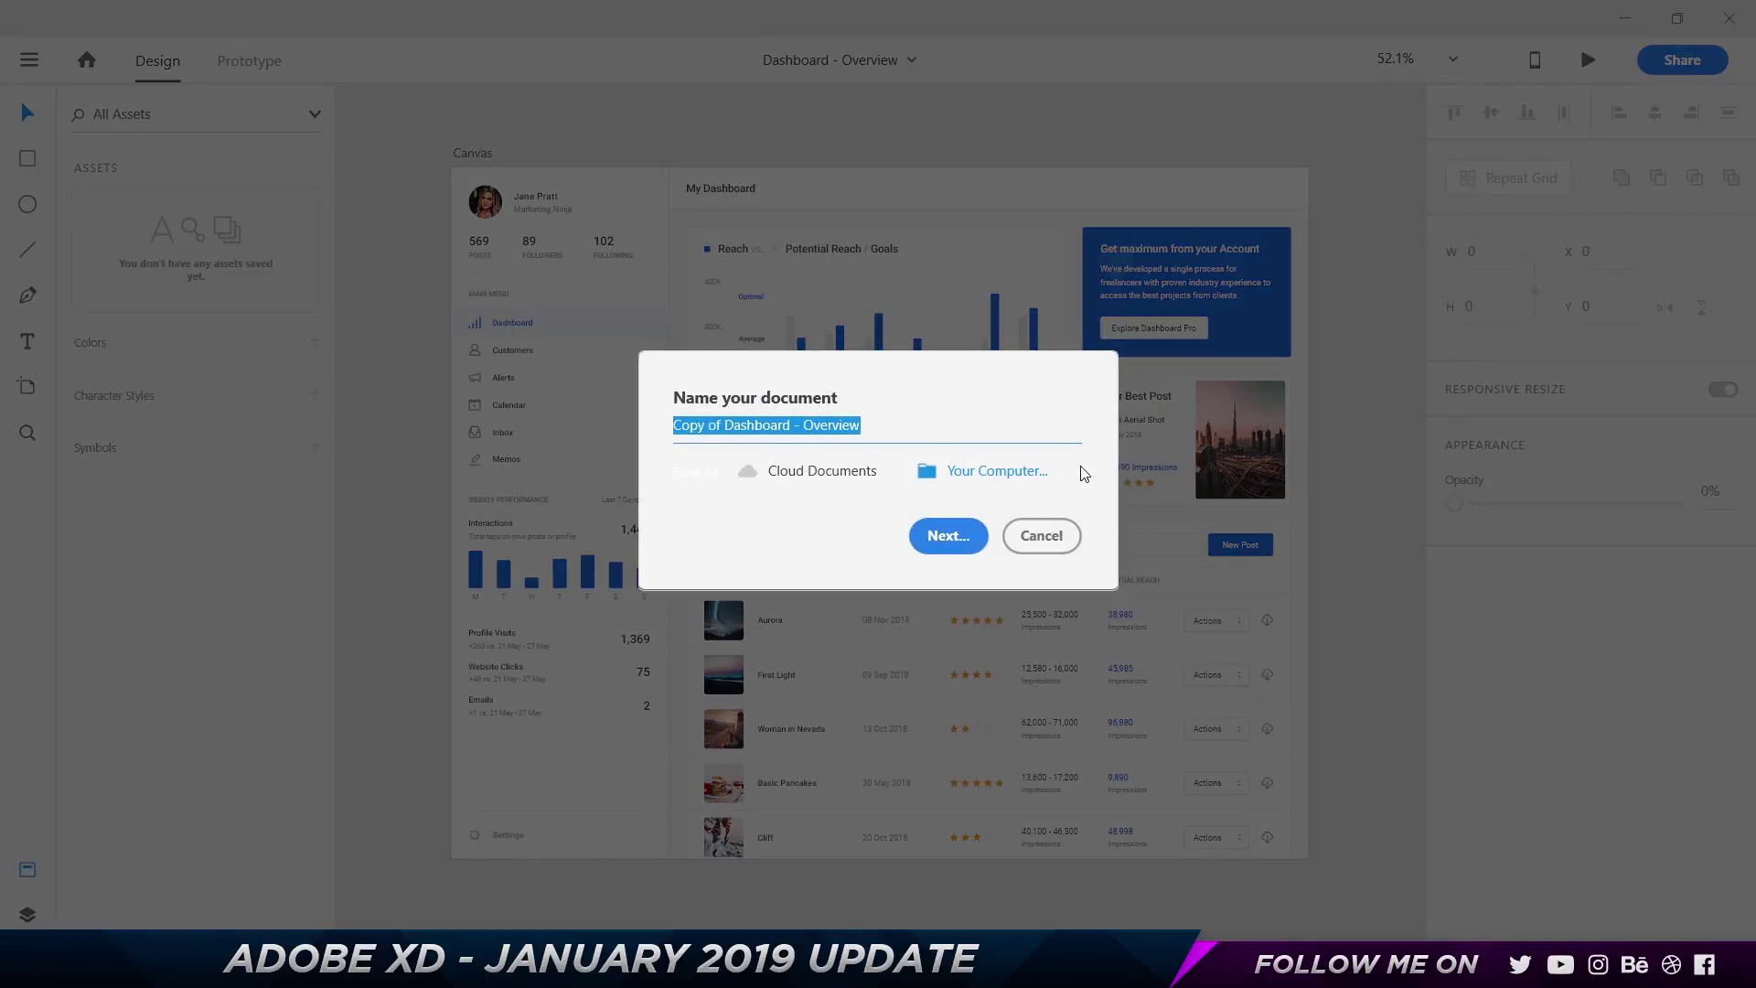
click(788, 478)
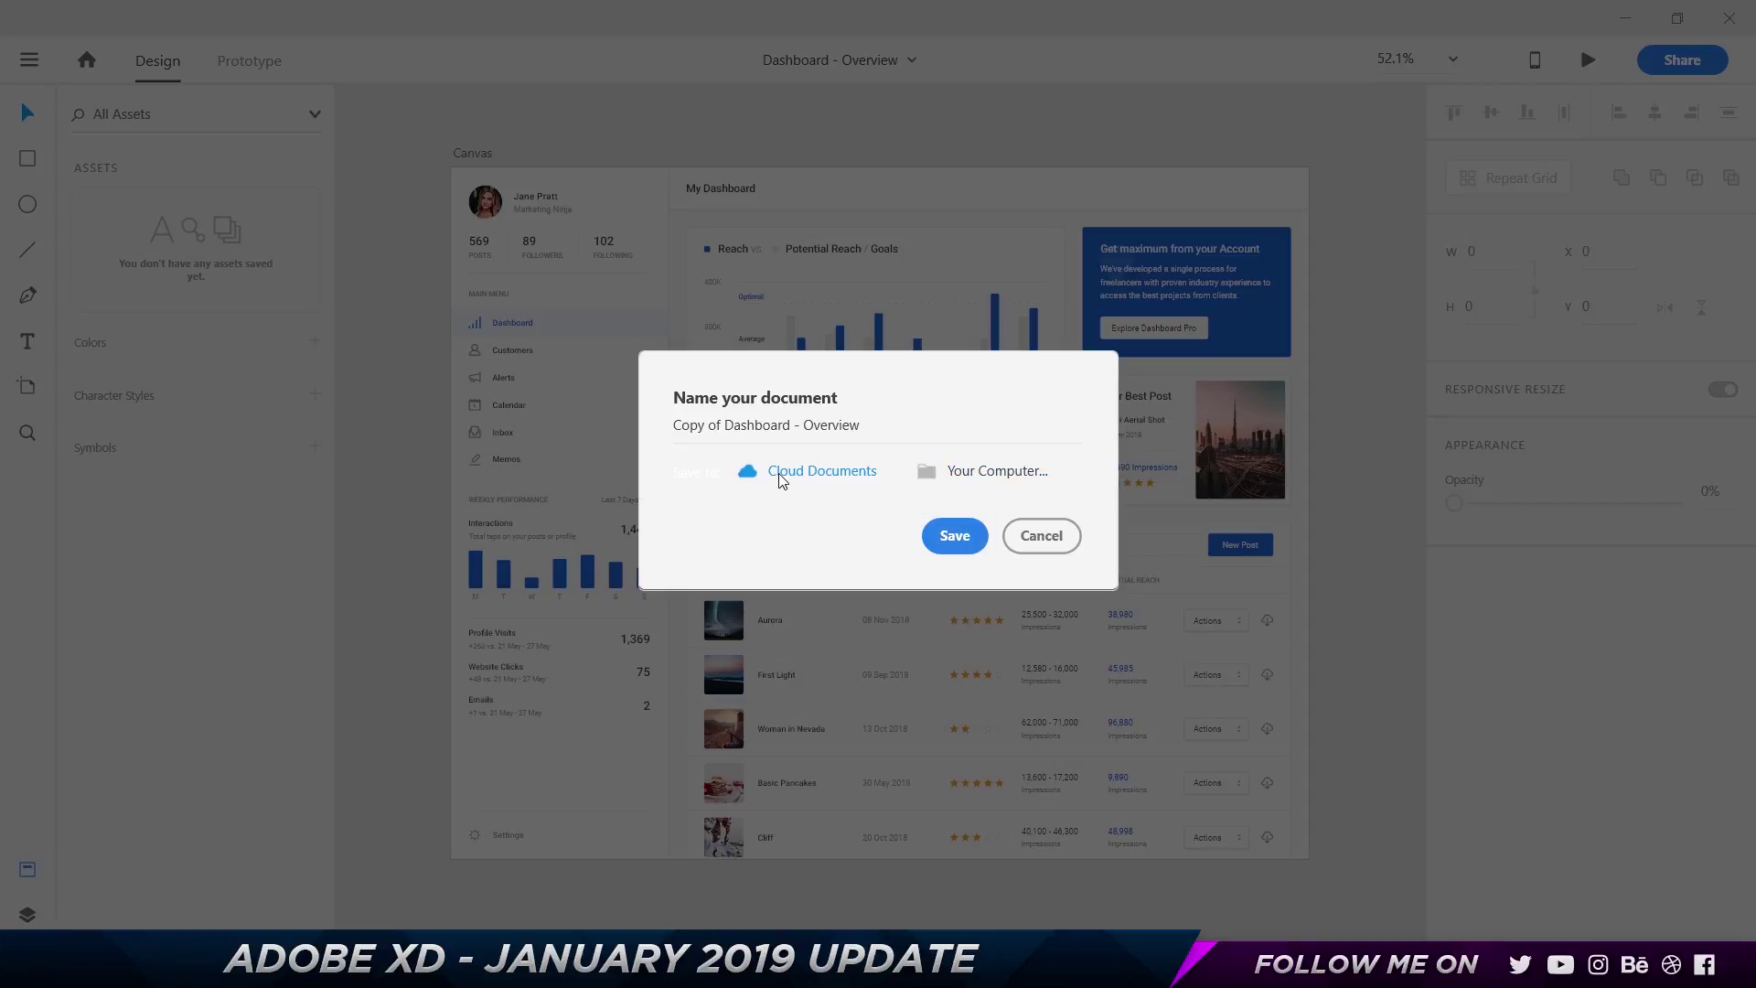
drag(727, 429, 673, 426)
key(BackSpace)
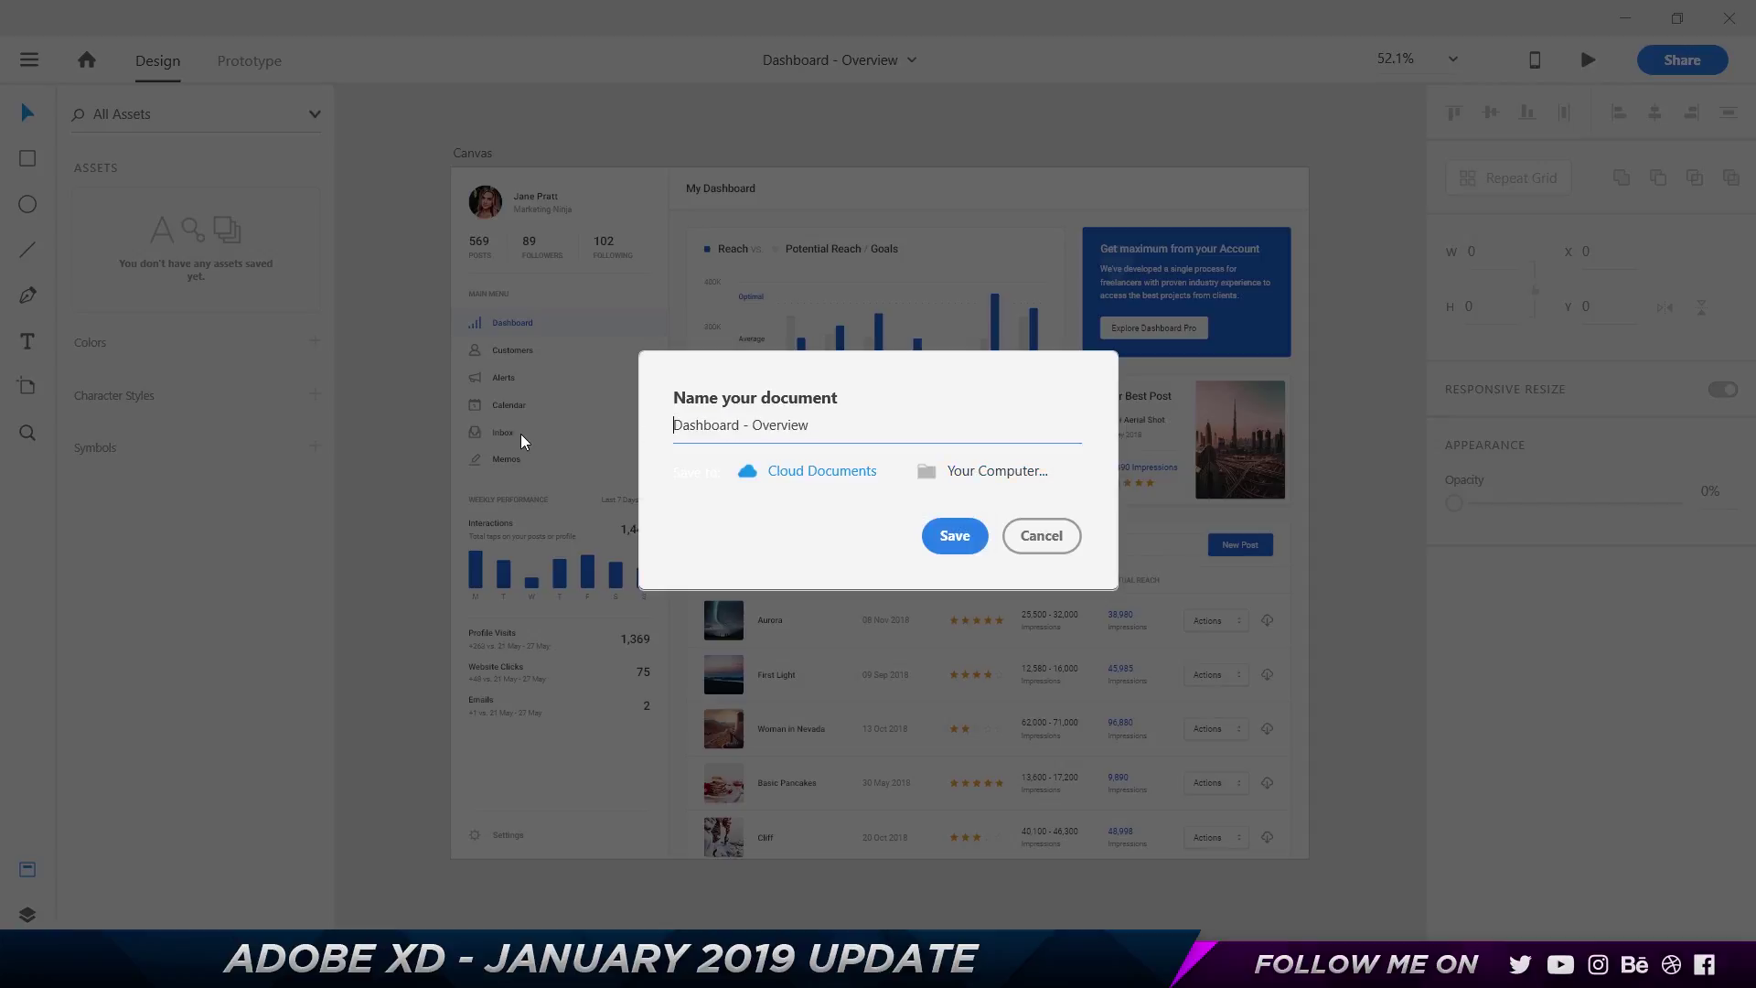
text(_Cloud)
click(954, 535)
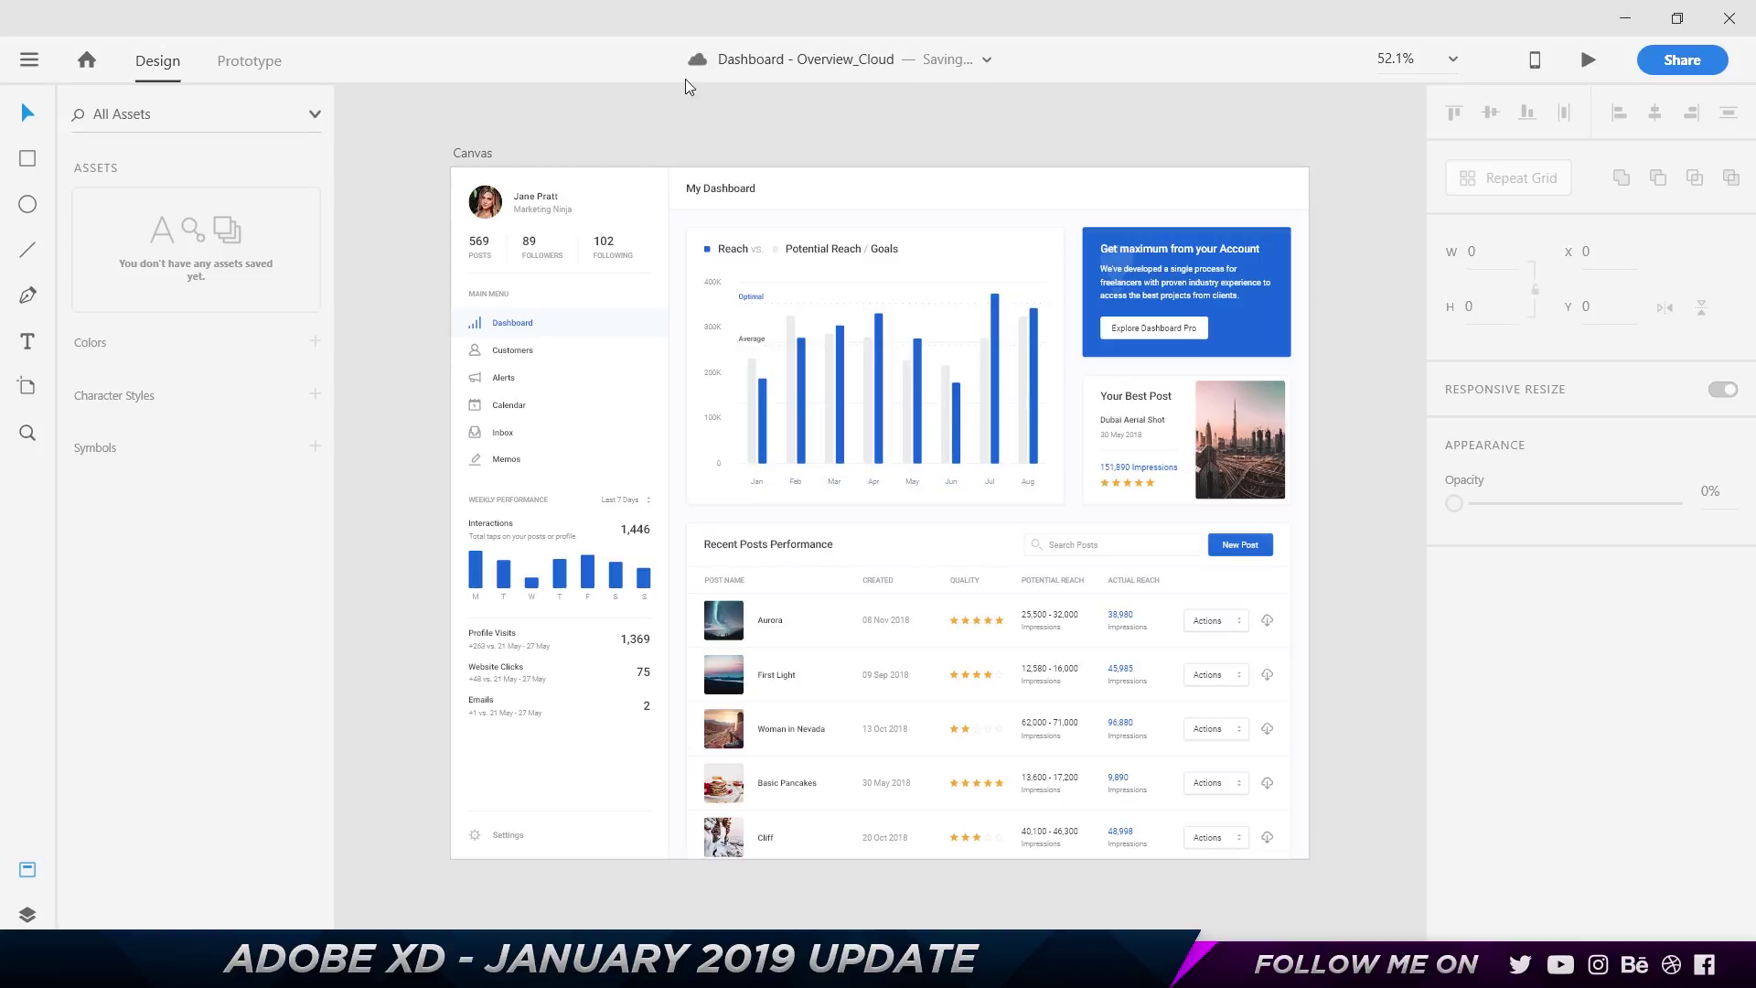
mouse_move(696, 67)
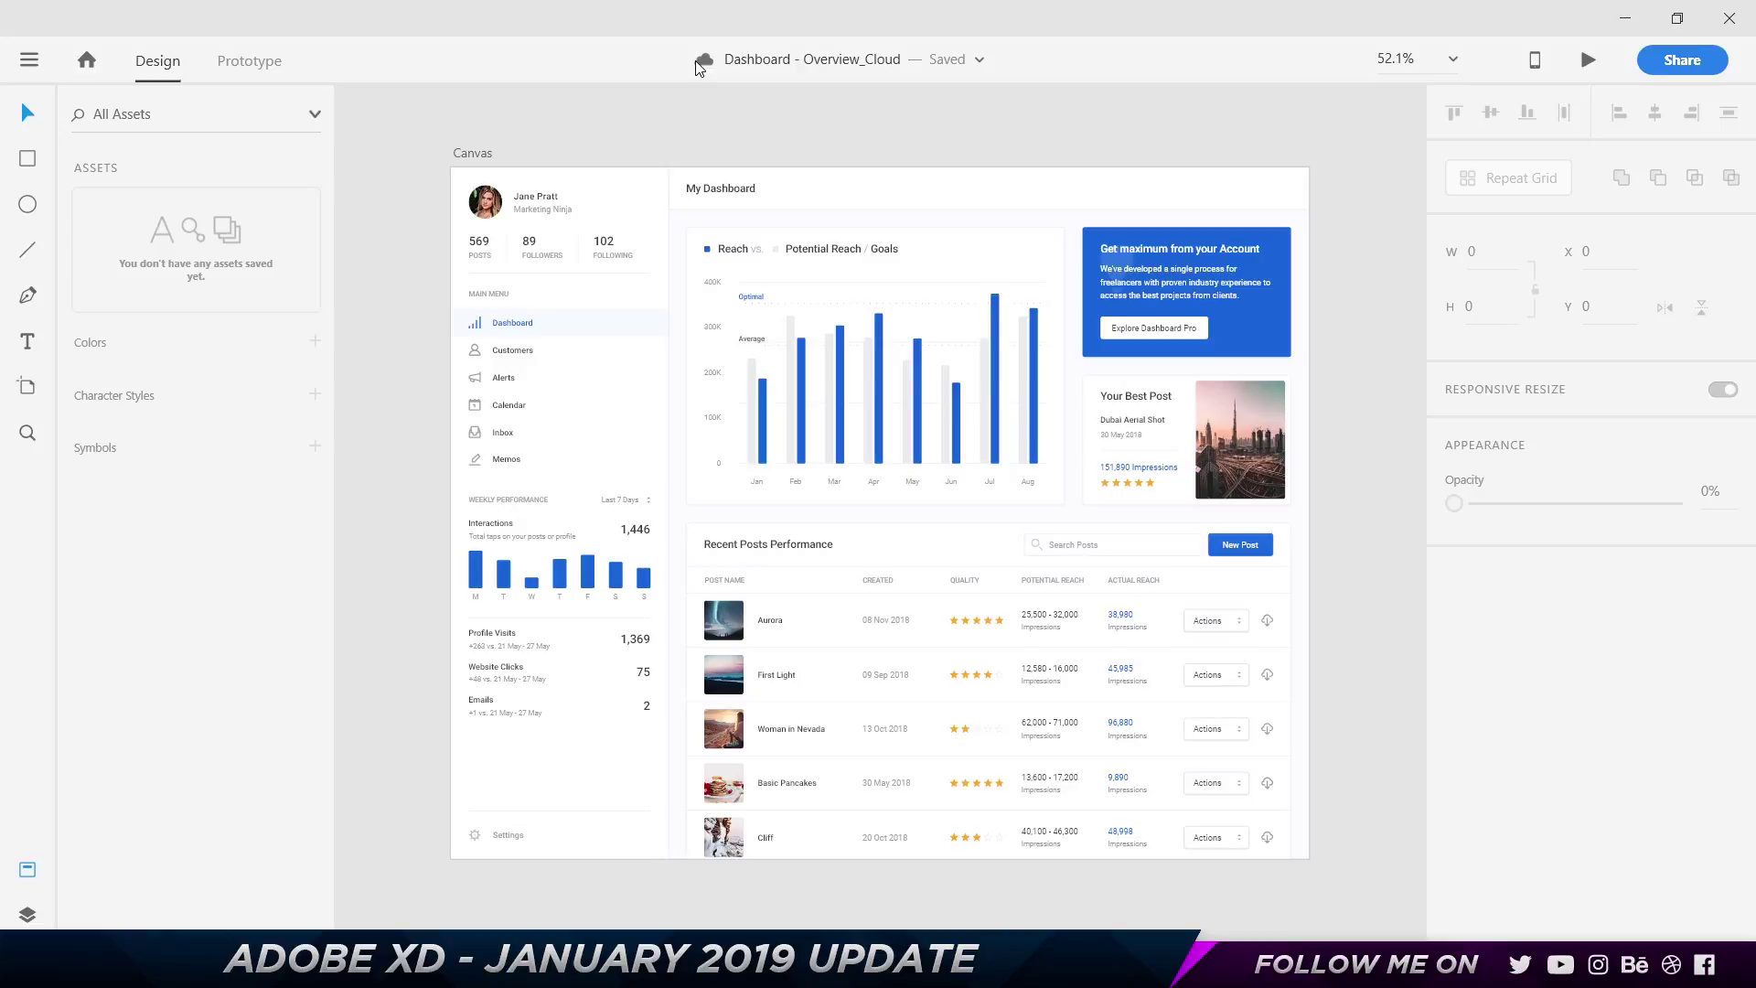
View the list of saved Cloud Documents on the home screen and return to the dashboard document
click(87, 60)
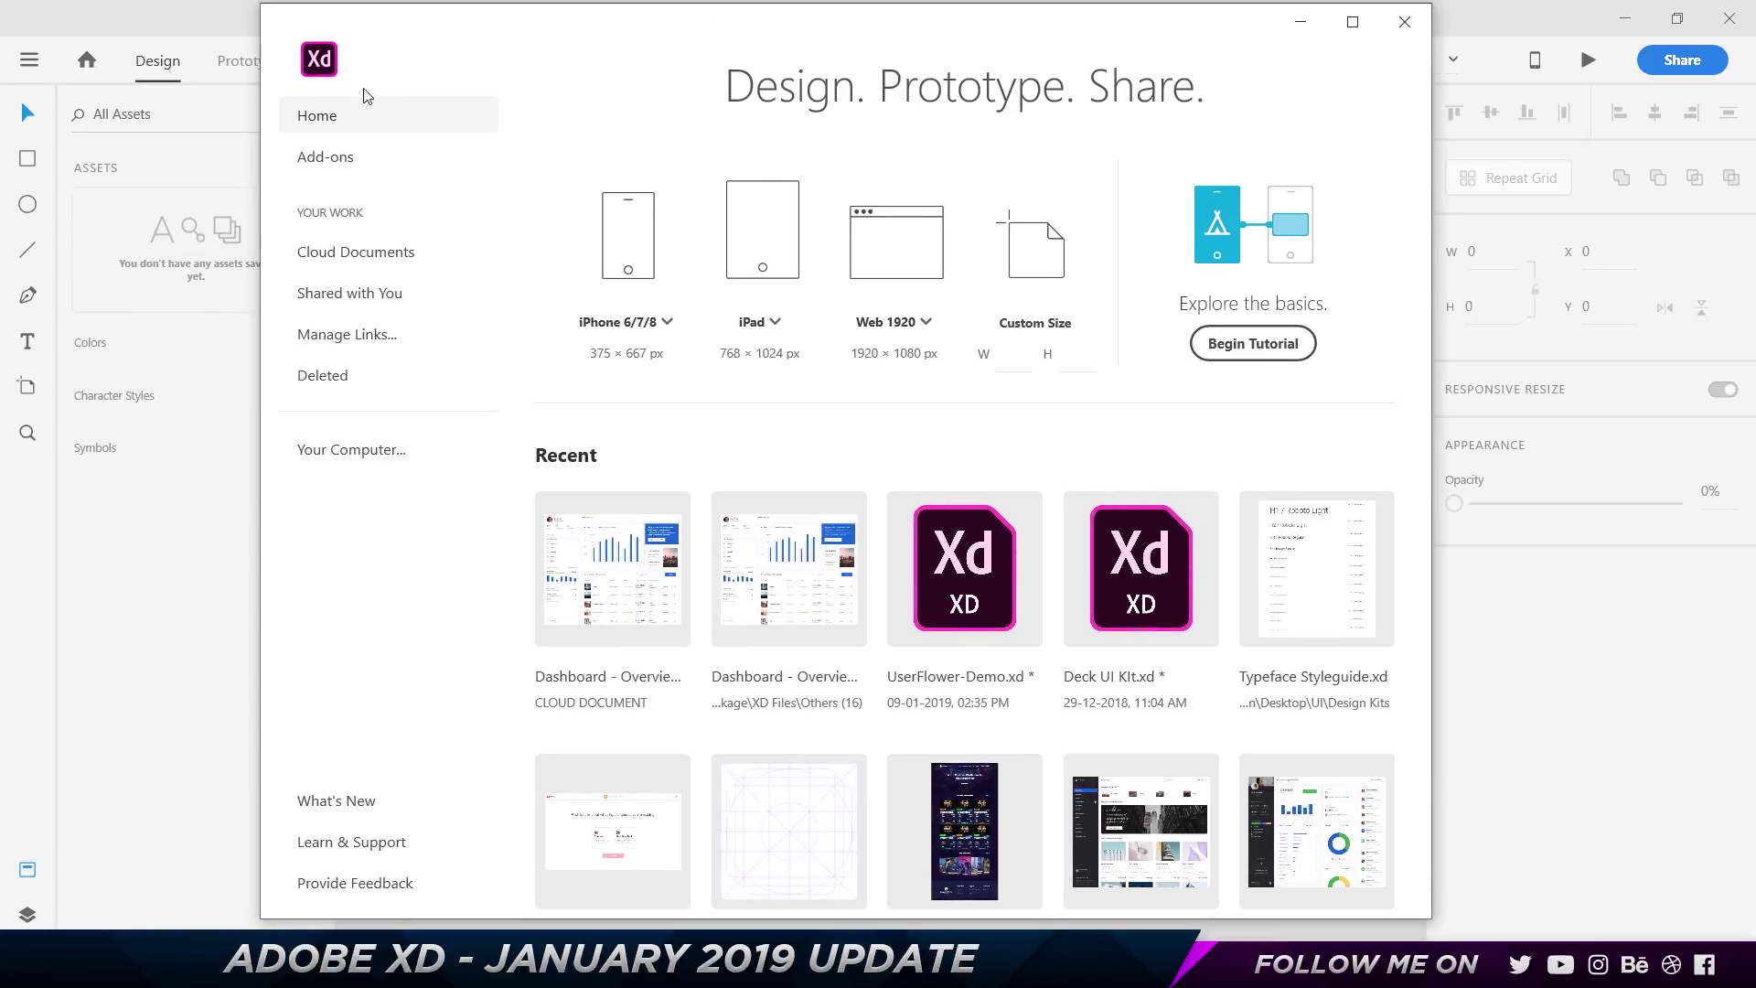
click(354, 252)
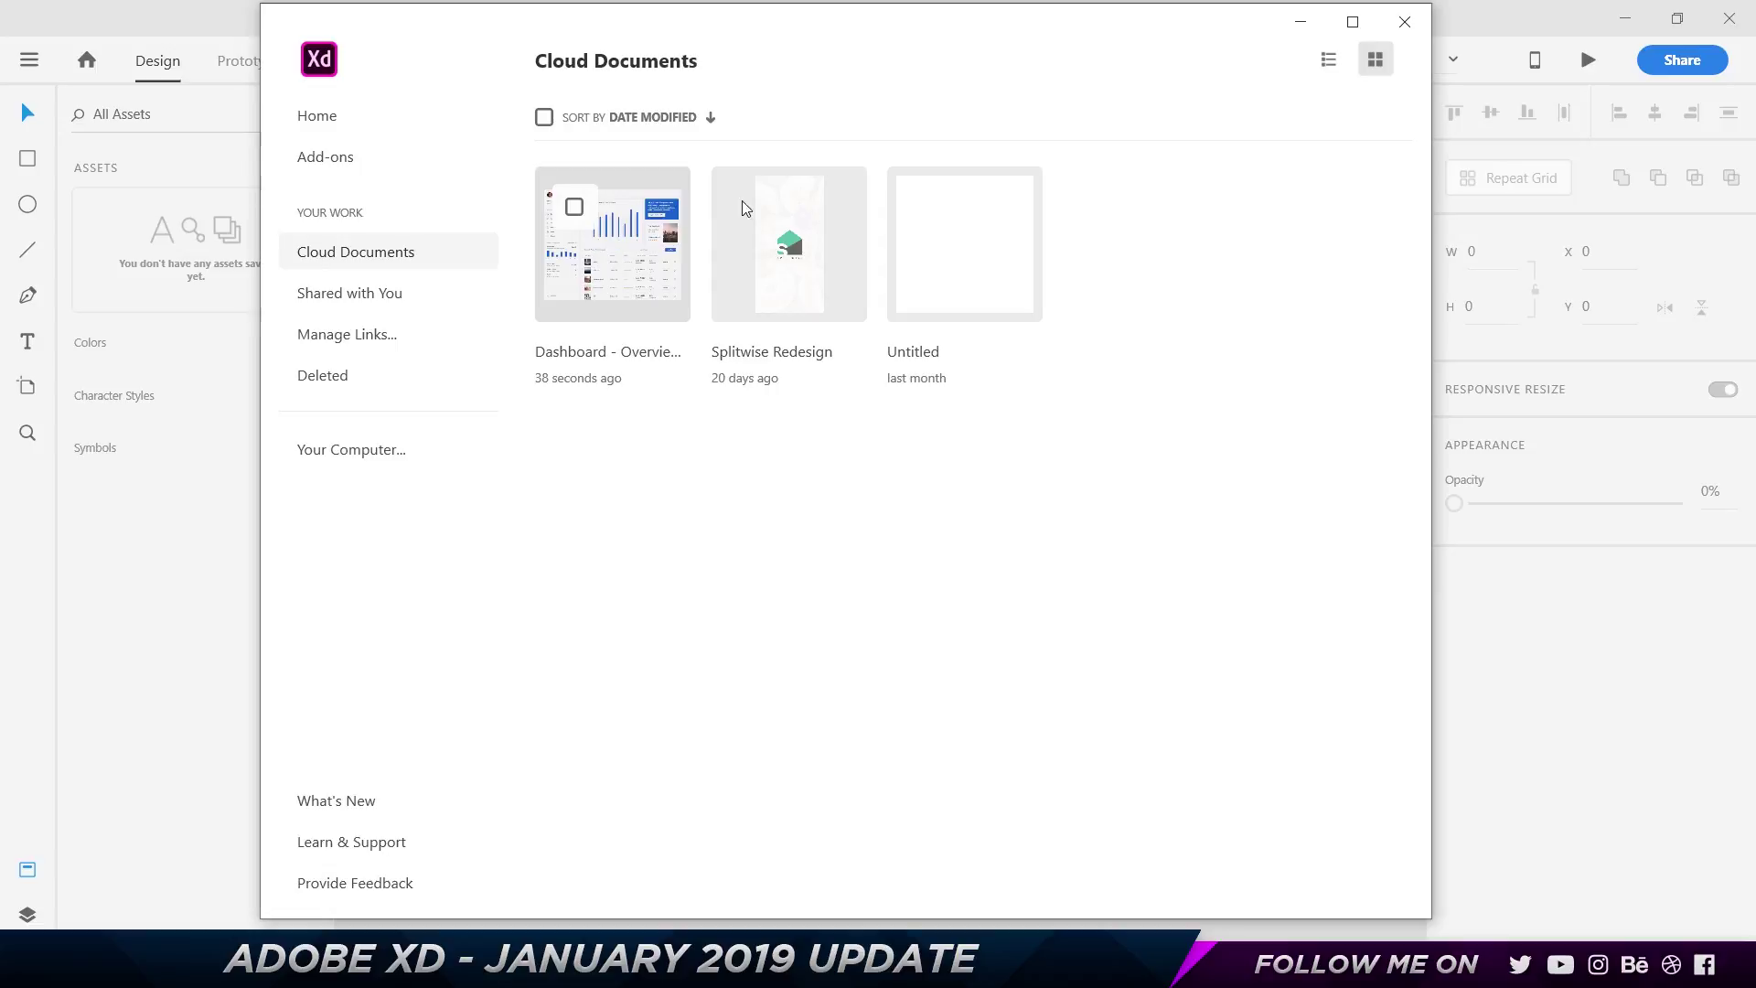
click(1418, 33)
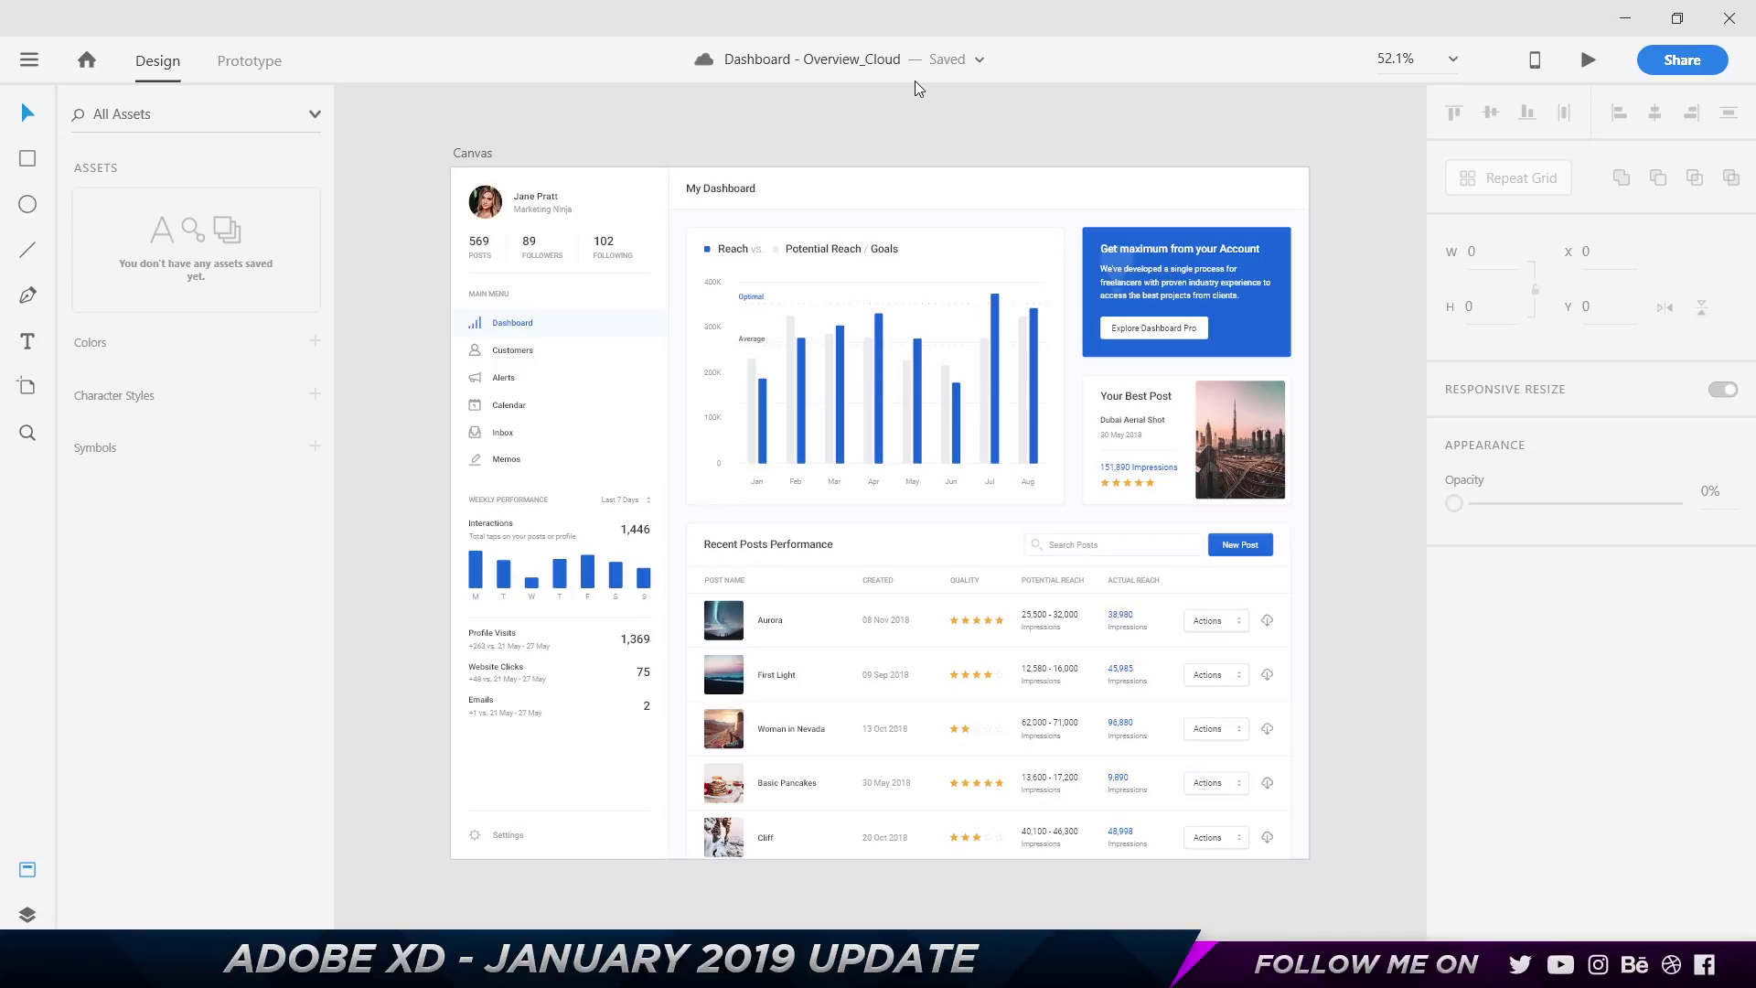
Change the fill of the blue "Get maximum from your Account" card to purple and save the document
click(1180, 251)
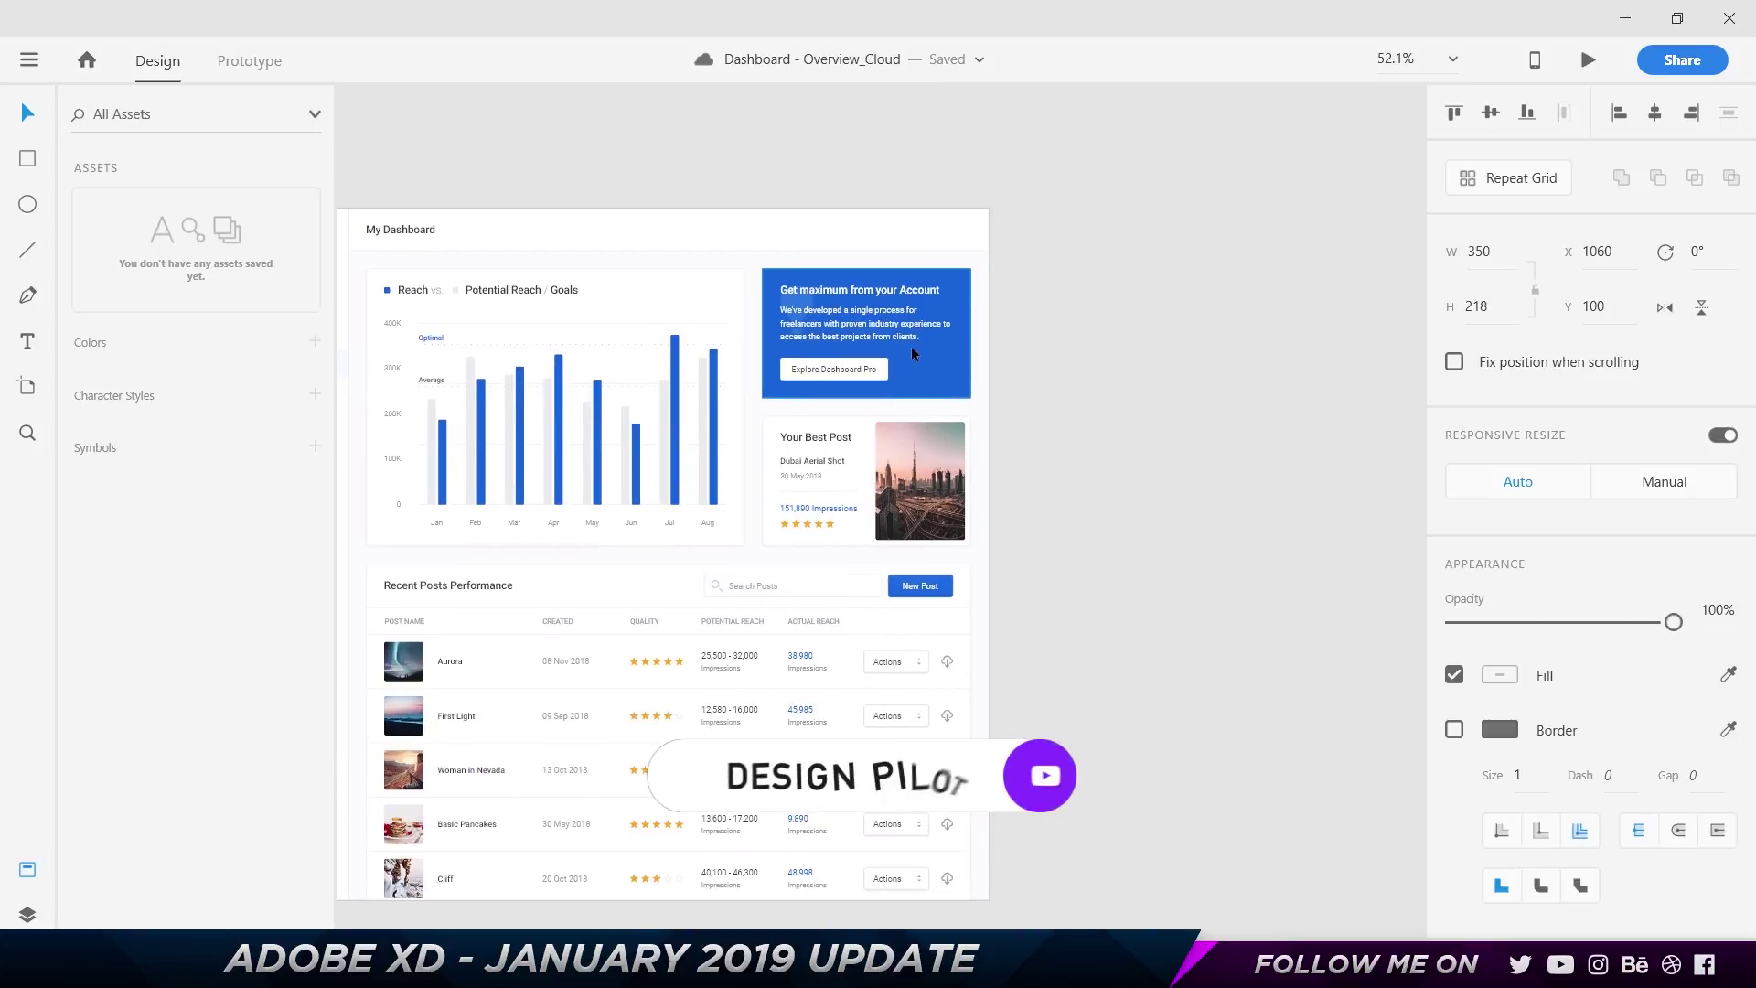
scroll(1307, 278, up, 5)
scroll(1308, 278, up, 2)
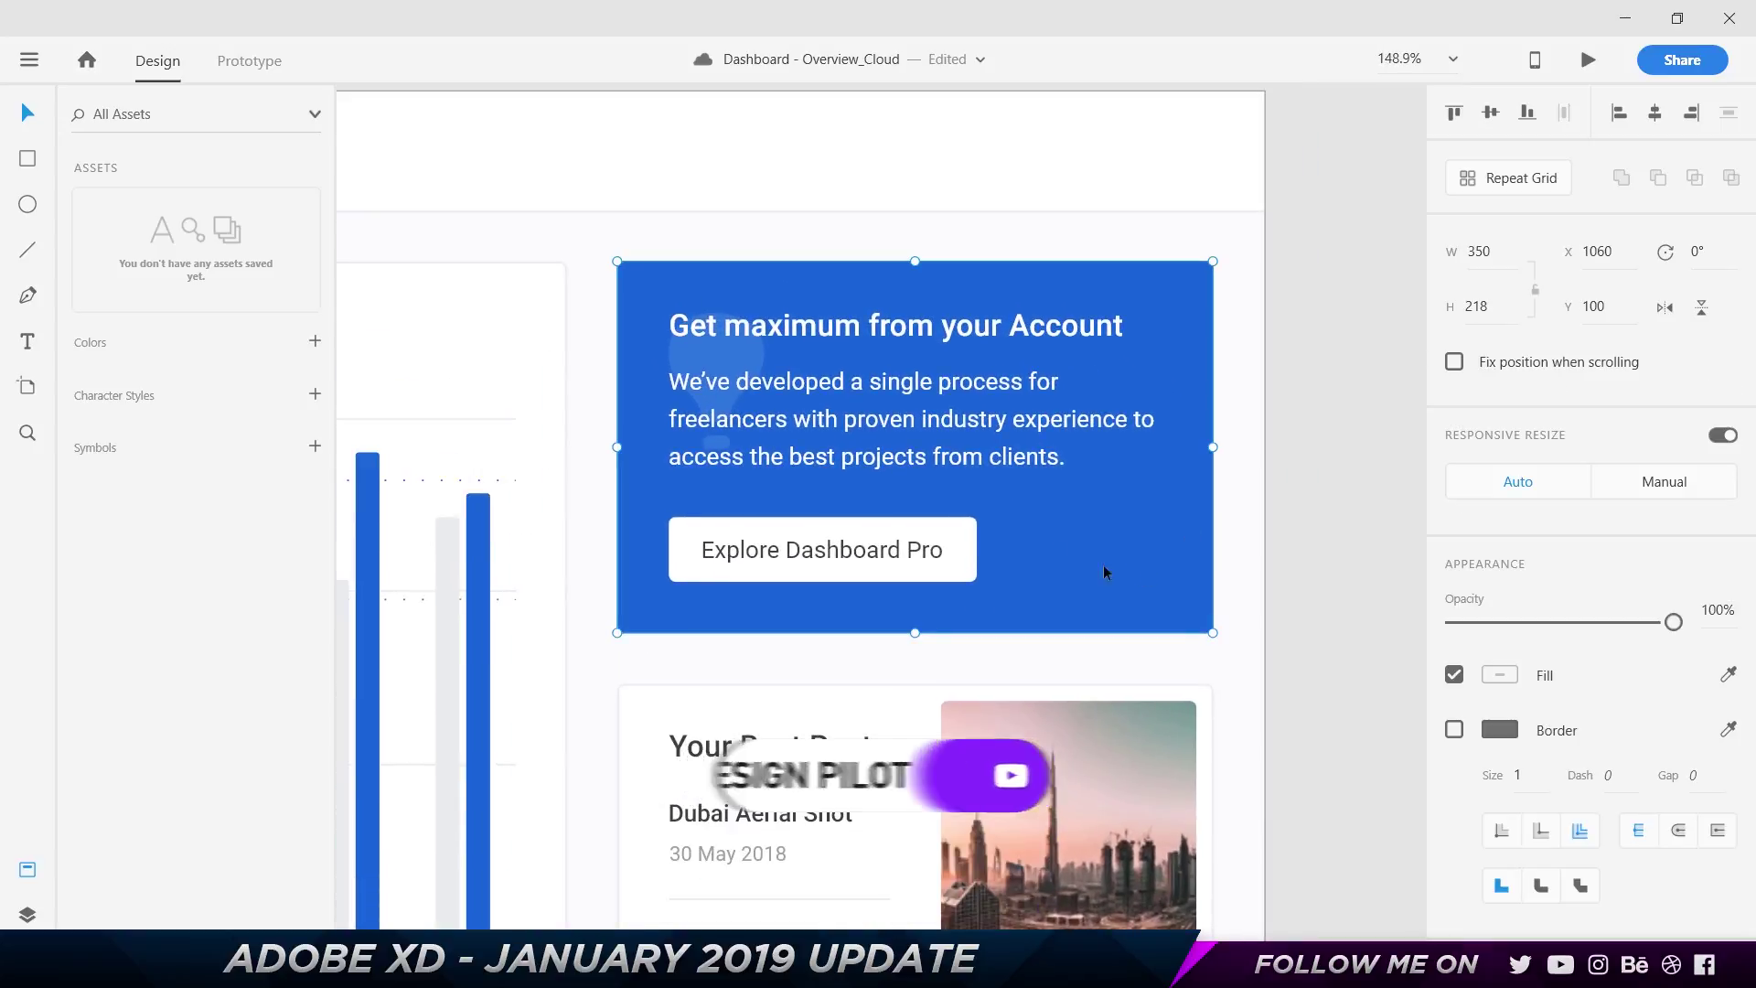
double_click(1031, 538)
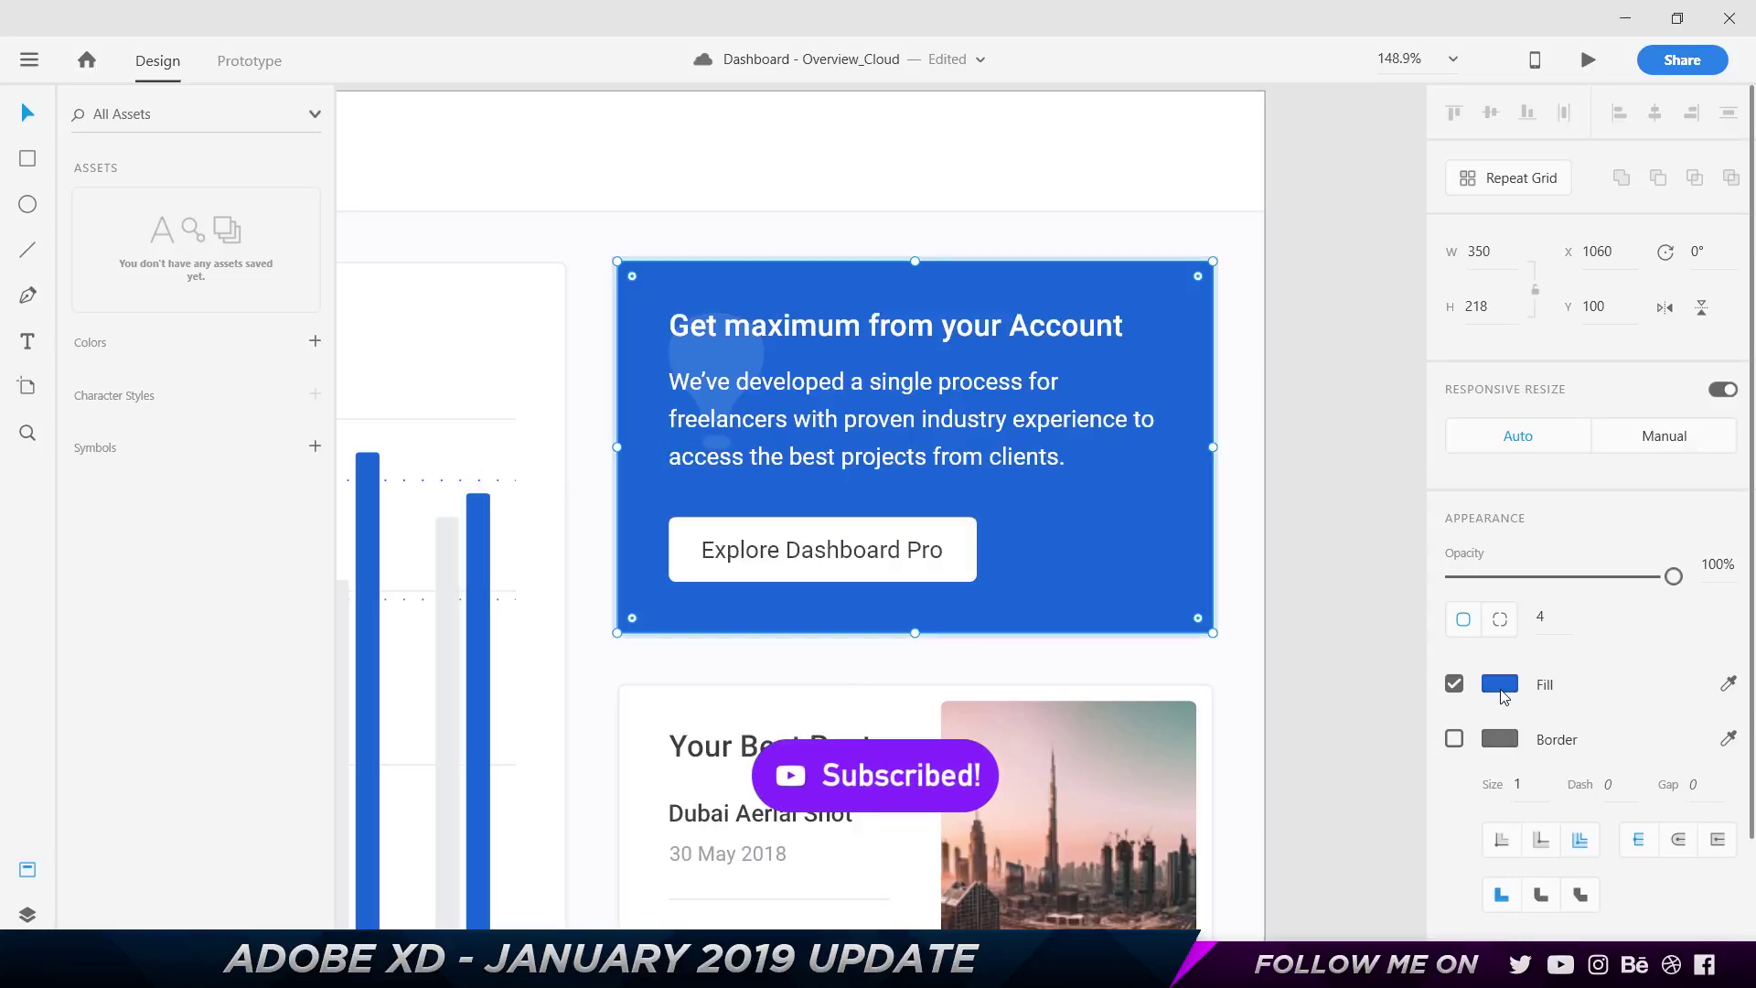
click(1500, 684)
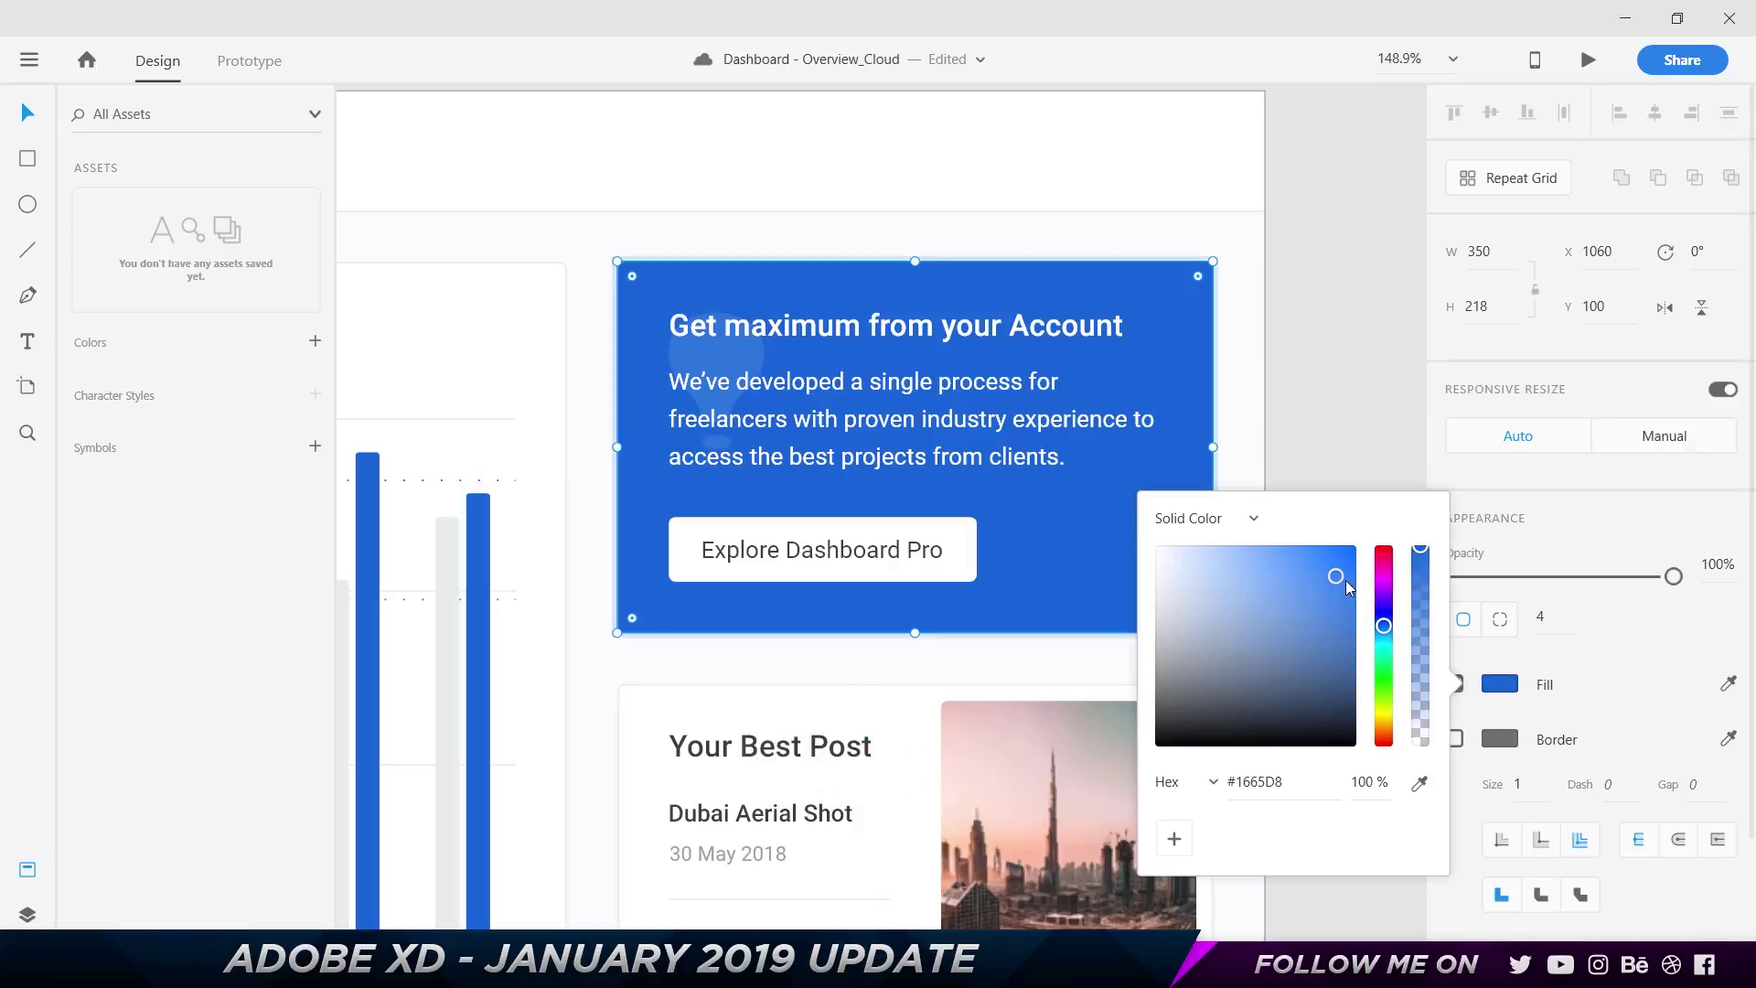
drag(1389, 649, 1382, 597)
click(1325, 335)
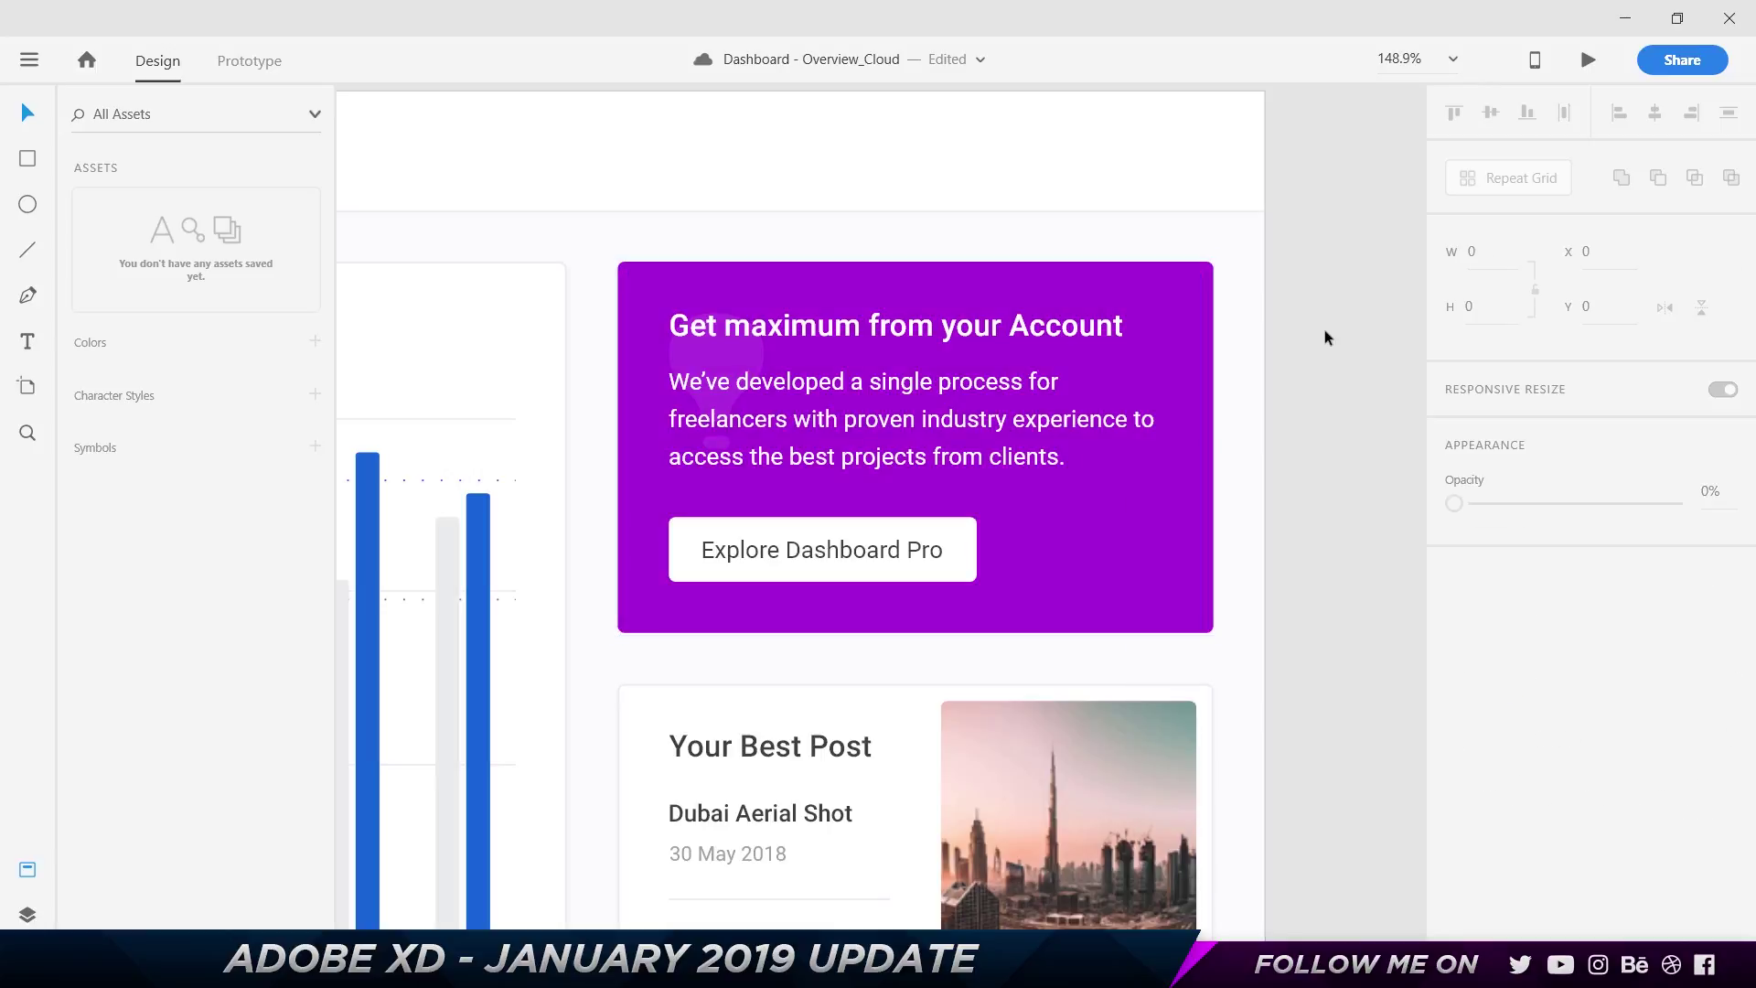
key(ctrl+s)
Undo the fill change on the "Get maximum from your Account" card and return to the full artboard
key(ctrl+z)
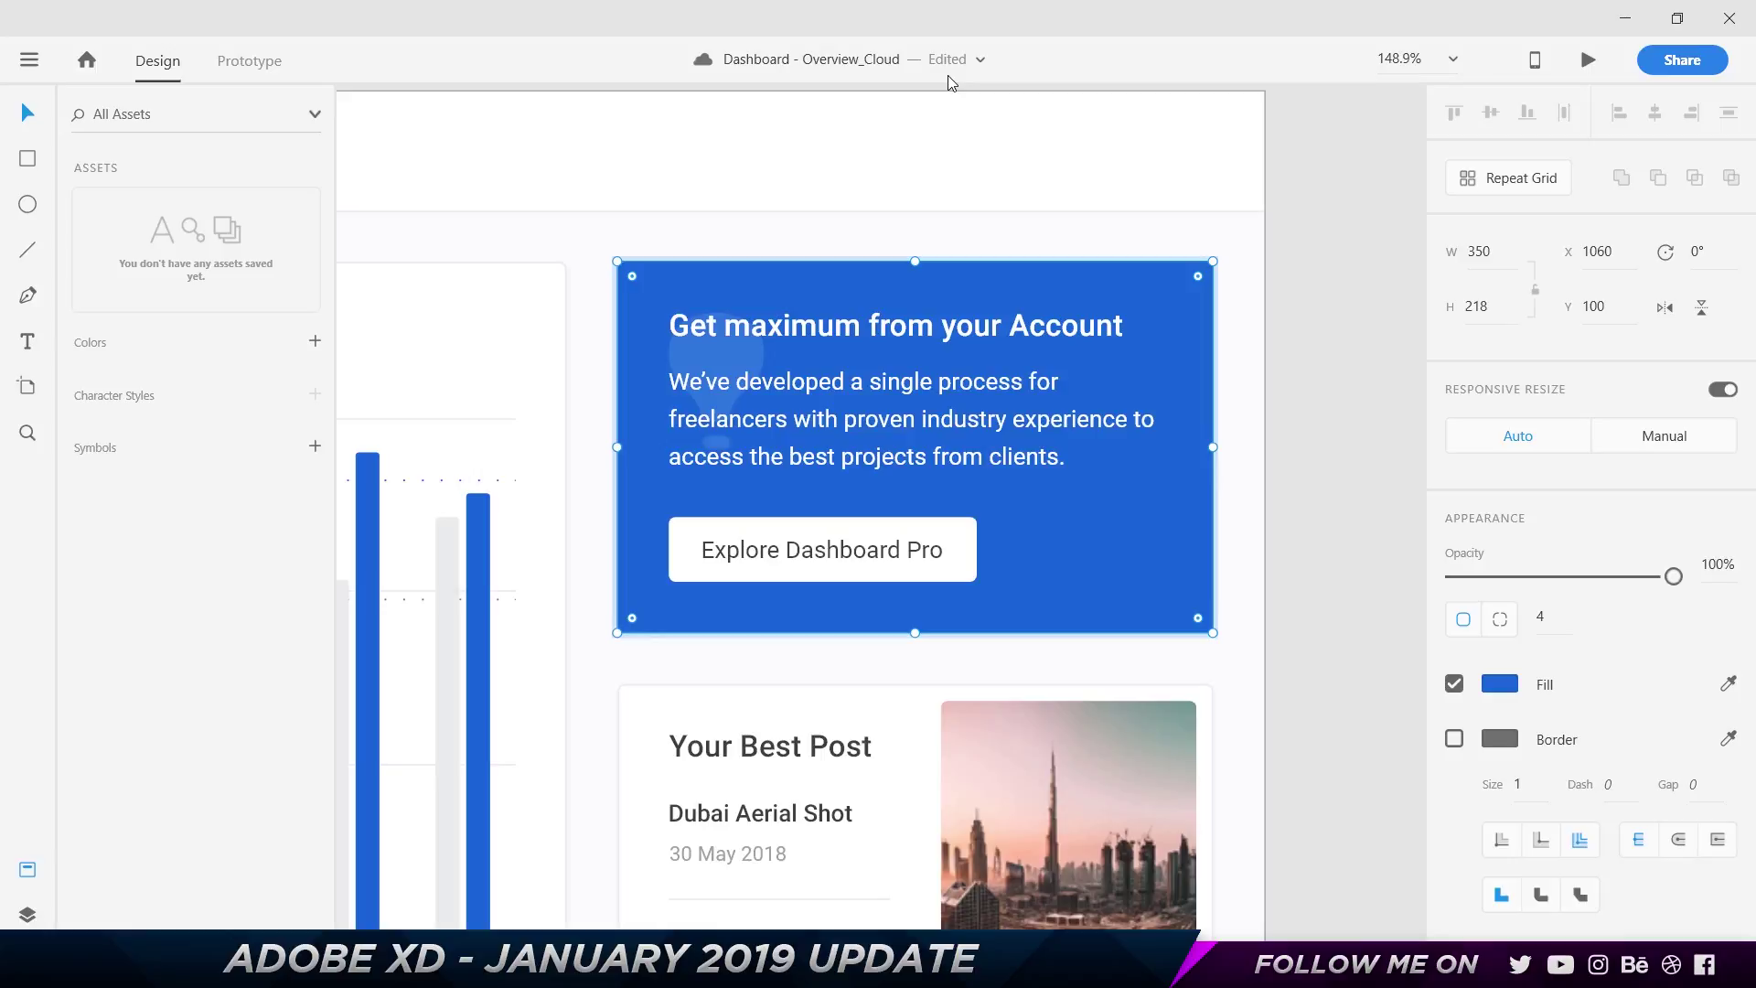
click(1314, 187)
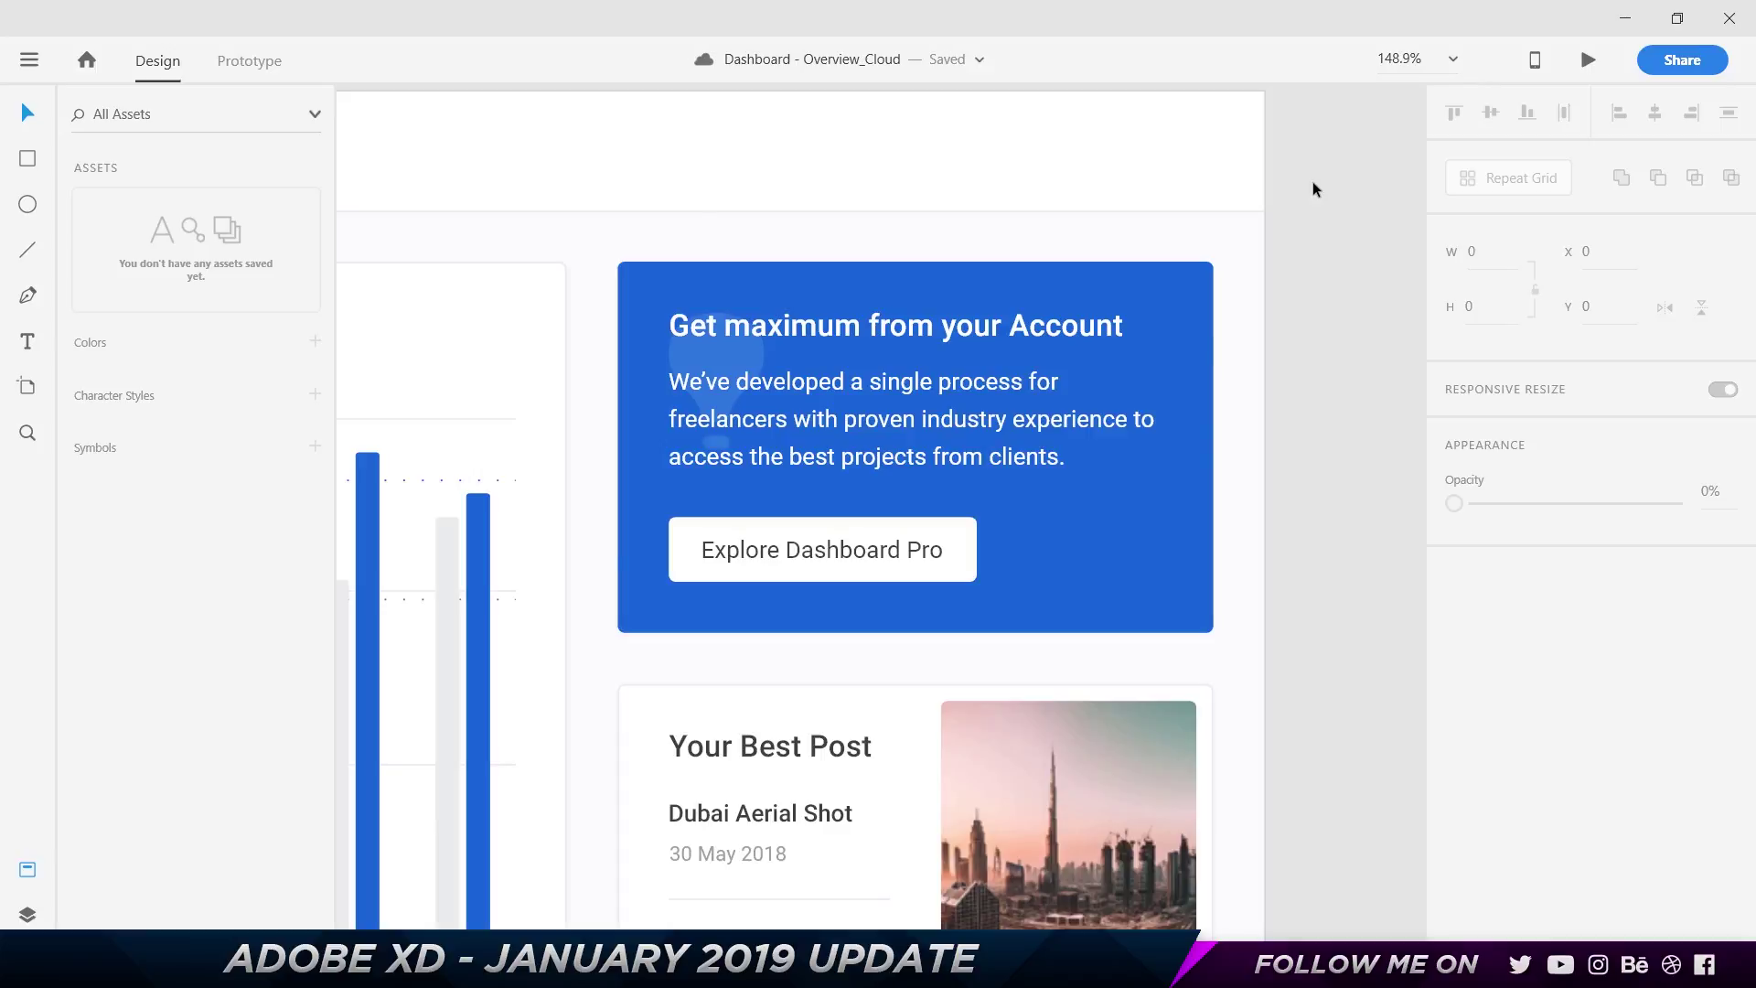
key(ctrl+0)
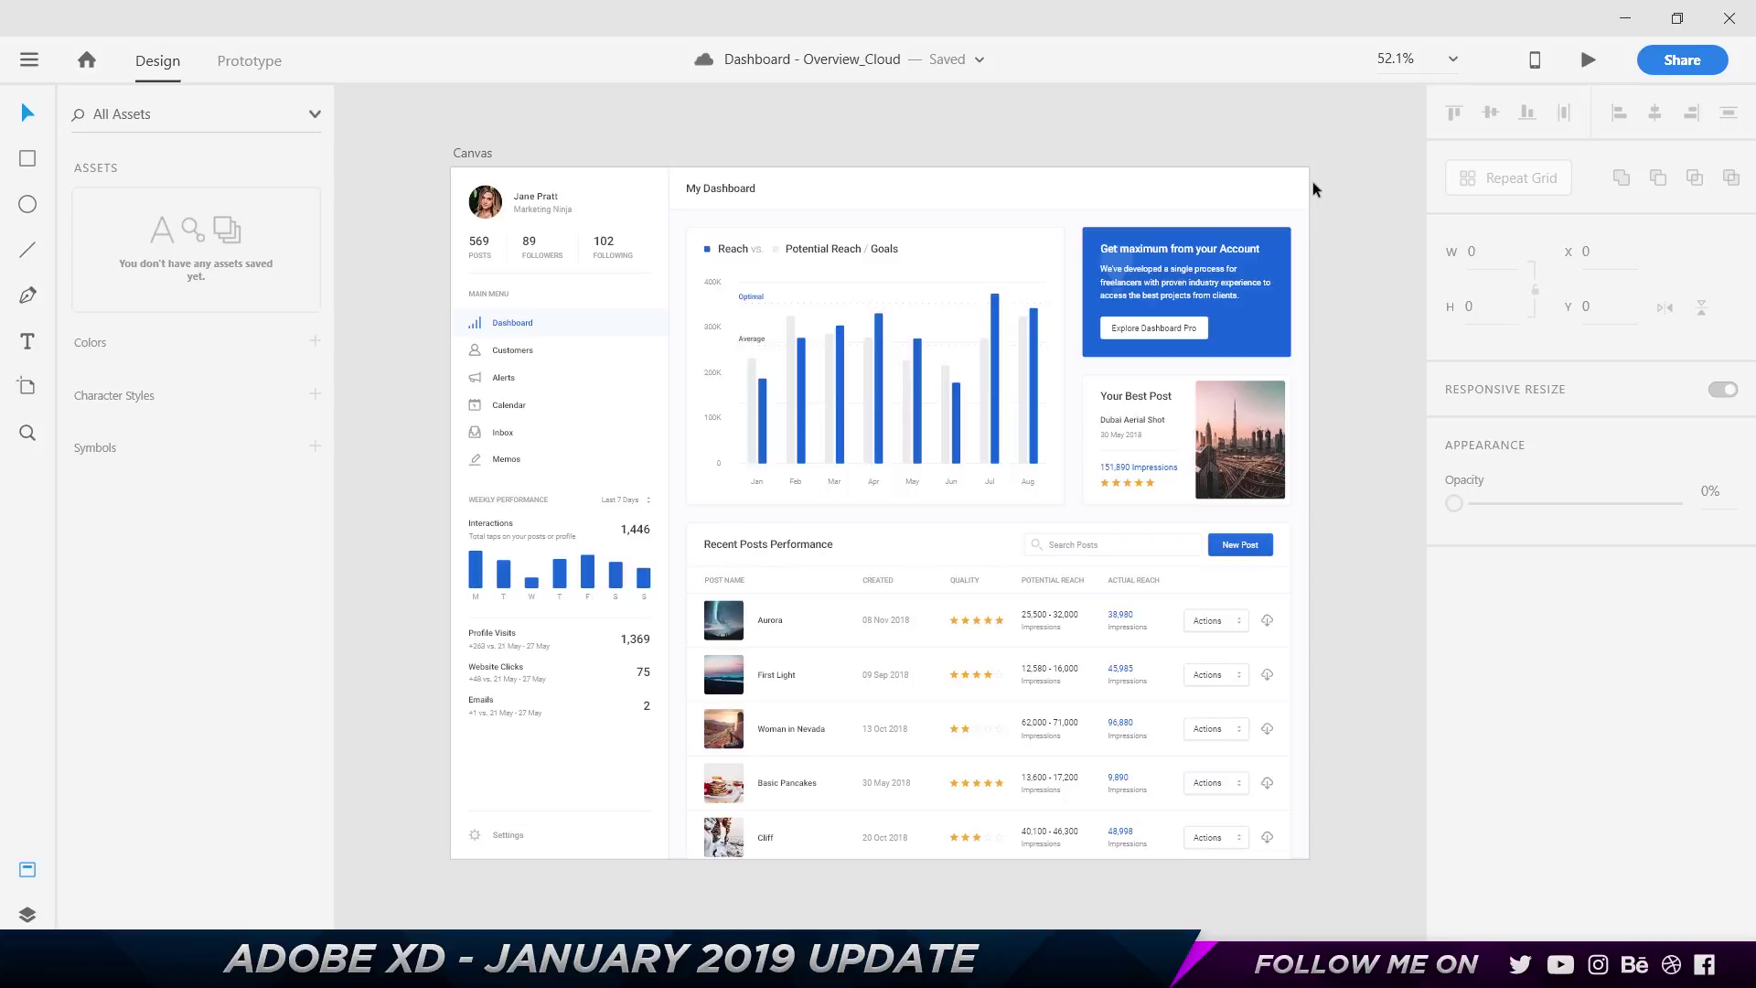
Examine the sharing options available for the cloud document
click(1693, 69)
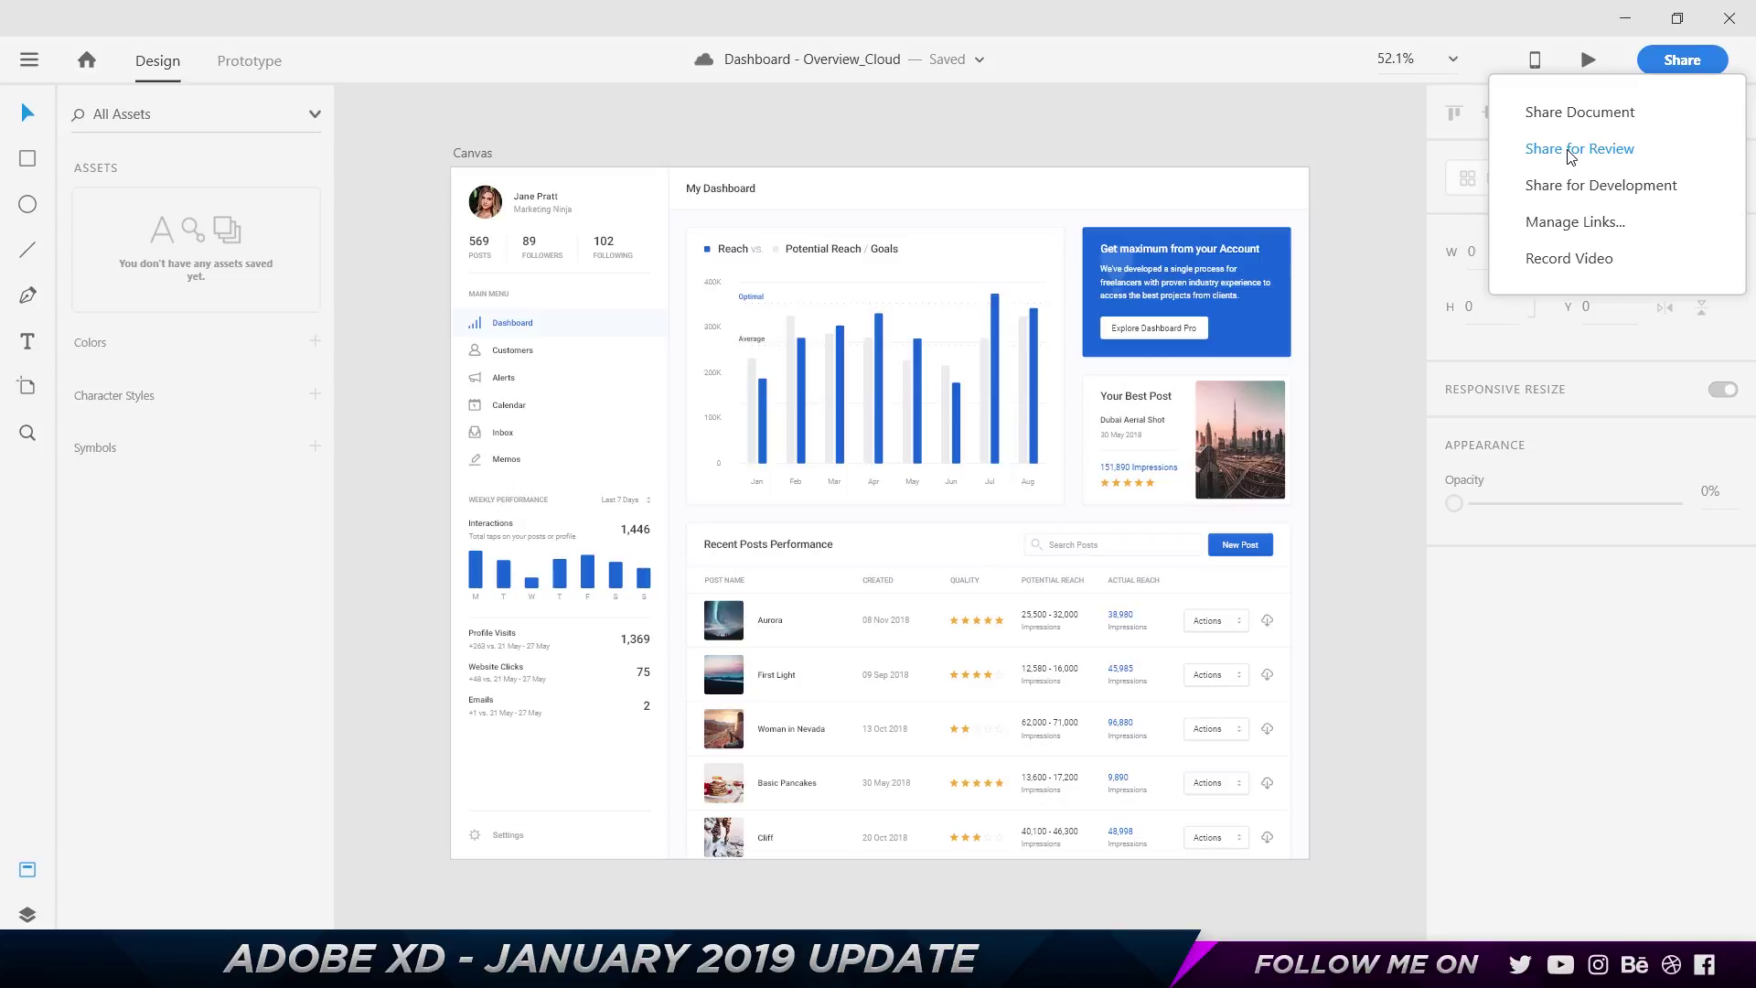
click(883, 417)
click(884, 417)
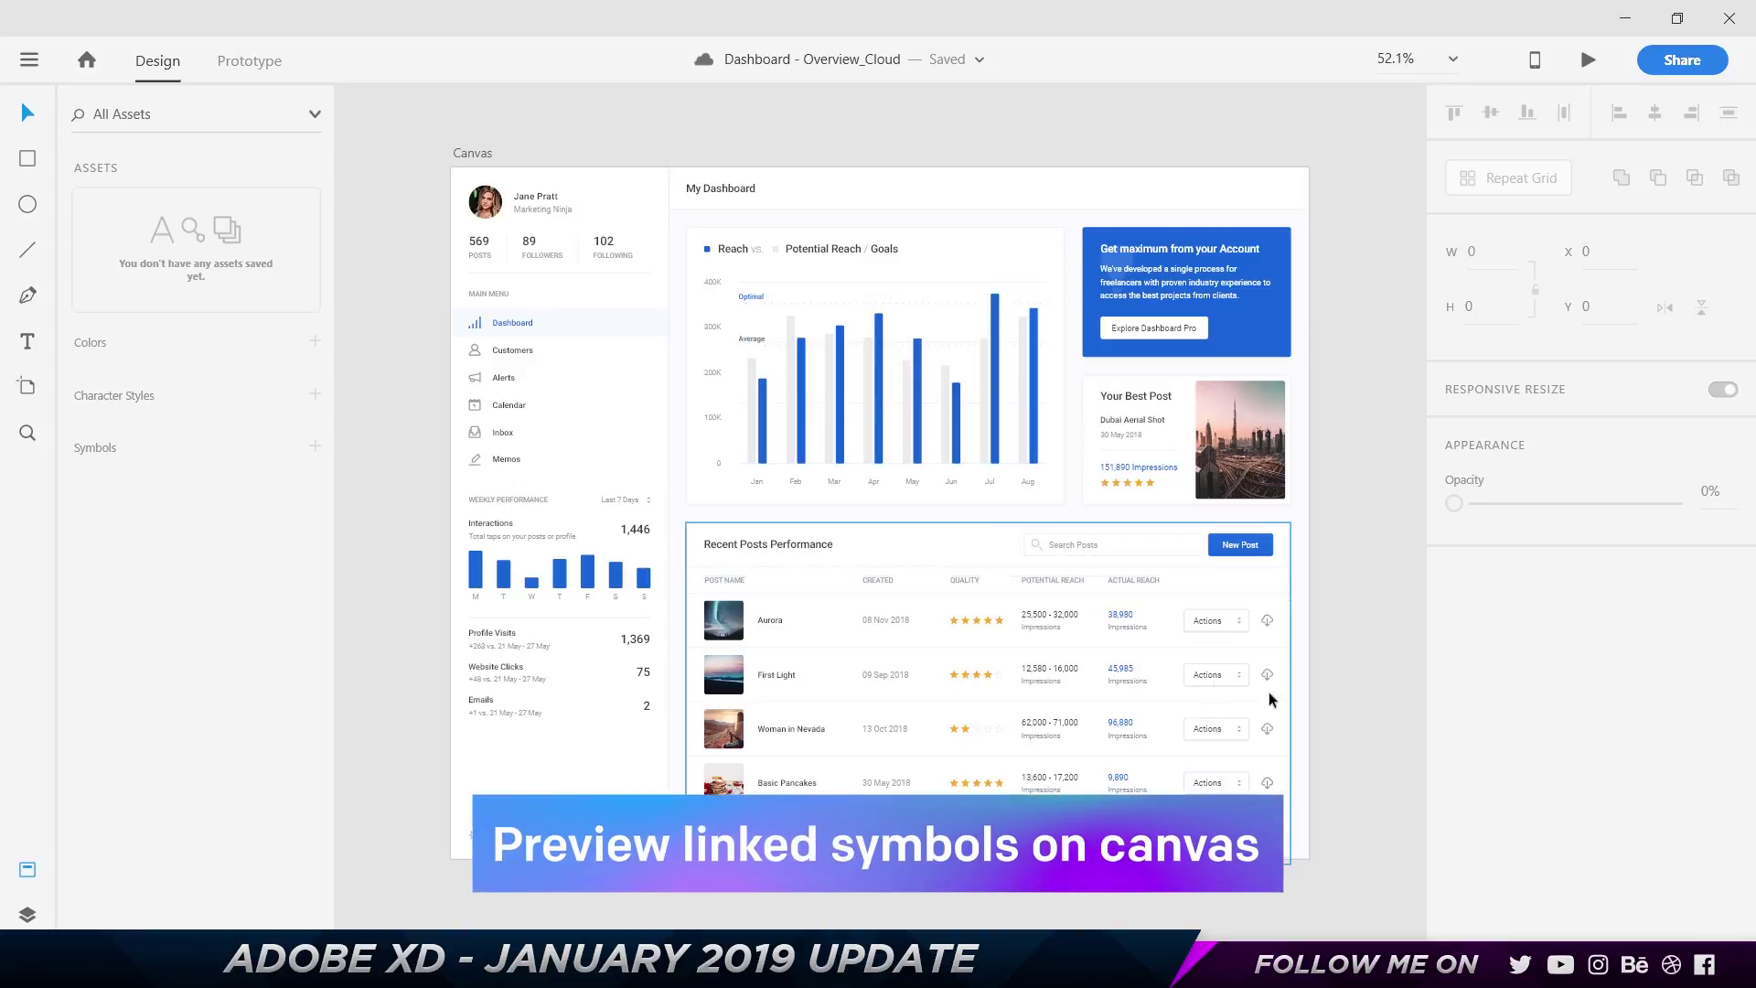
Select the New Post button in the Recent Posts Performance section
scroll(1269, 691, up, 6)
click(958, 470)
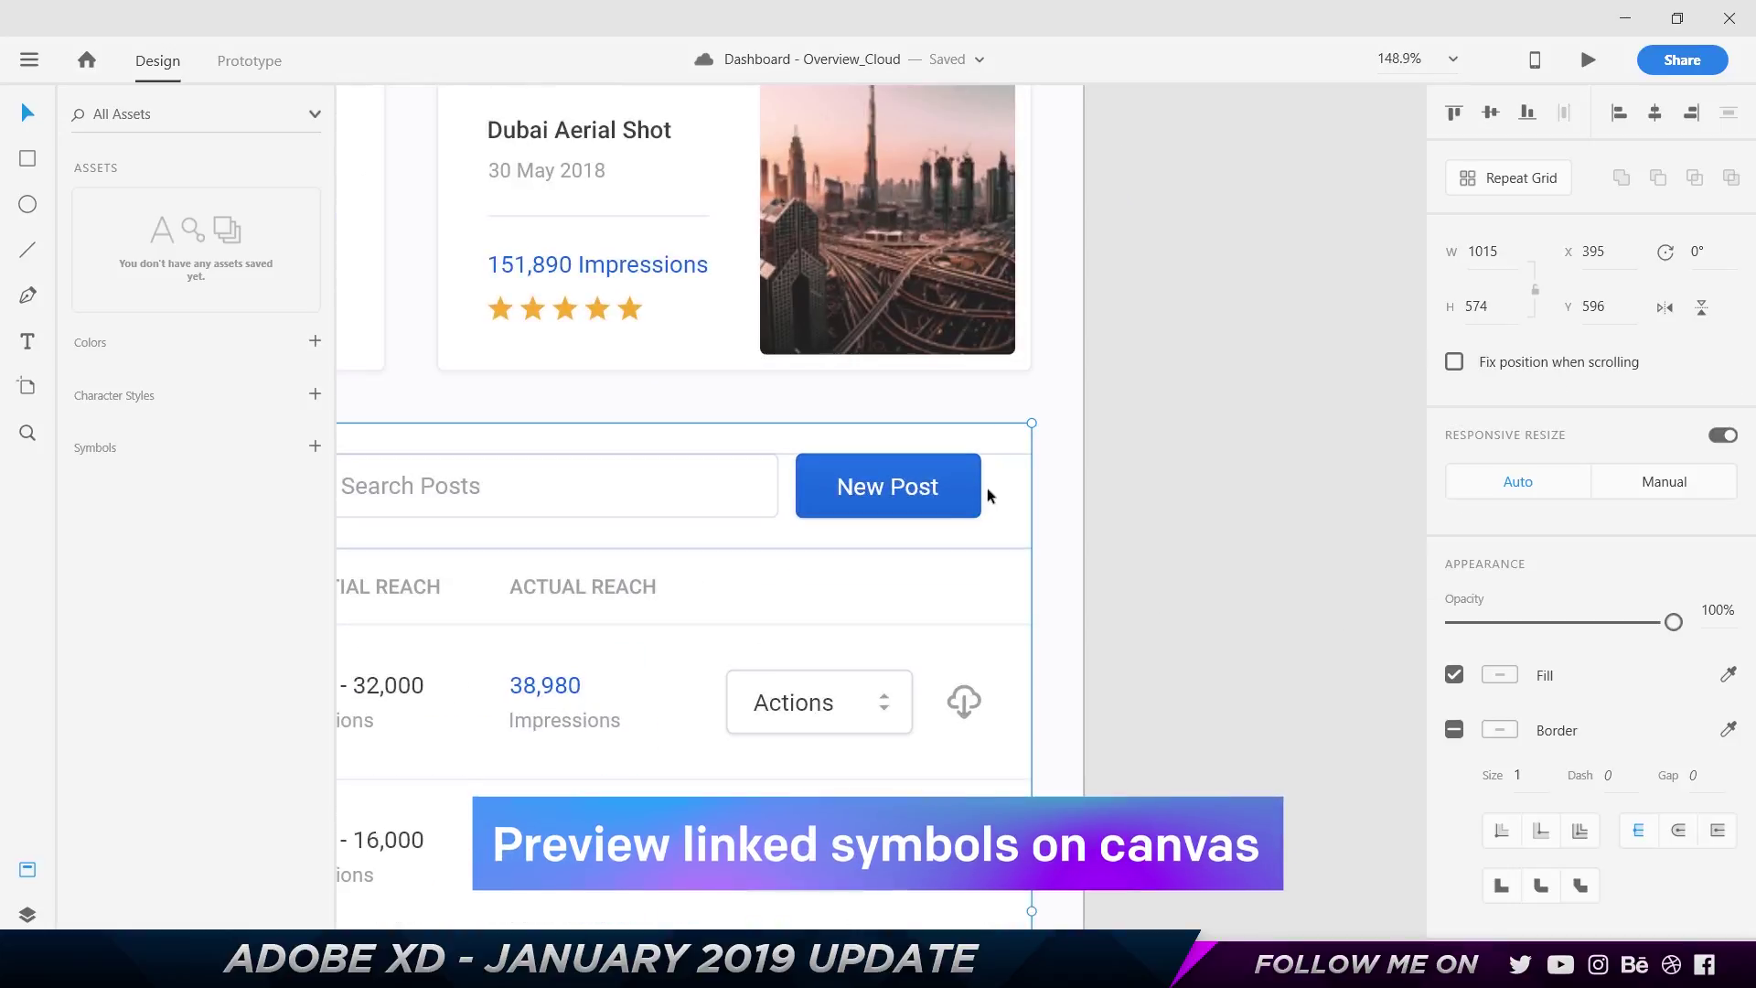
click(1169, 480)
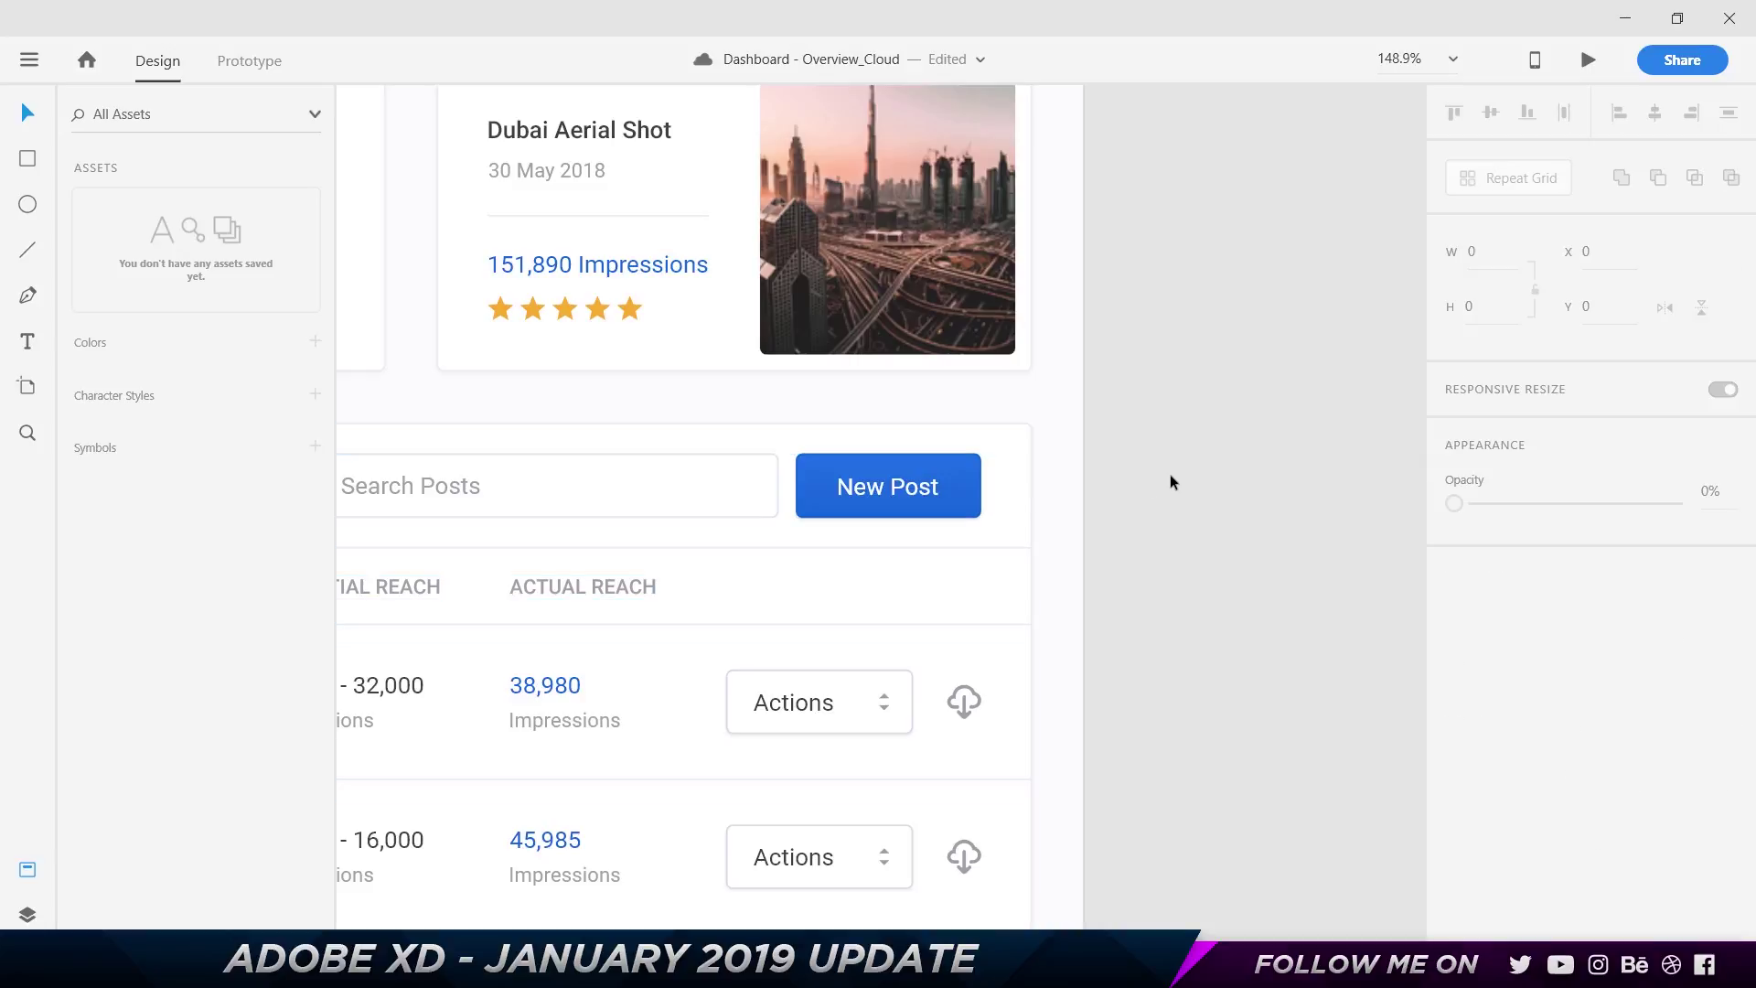
key(Tab)
drag(953, 473, 1079, 446)
key(Escape)
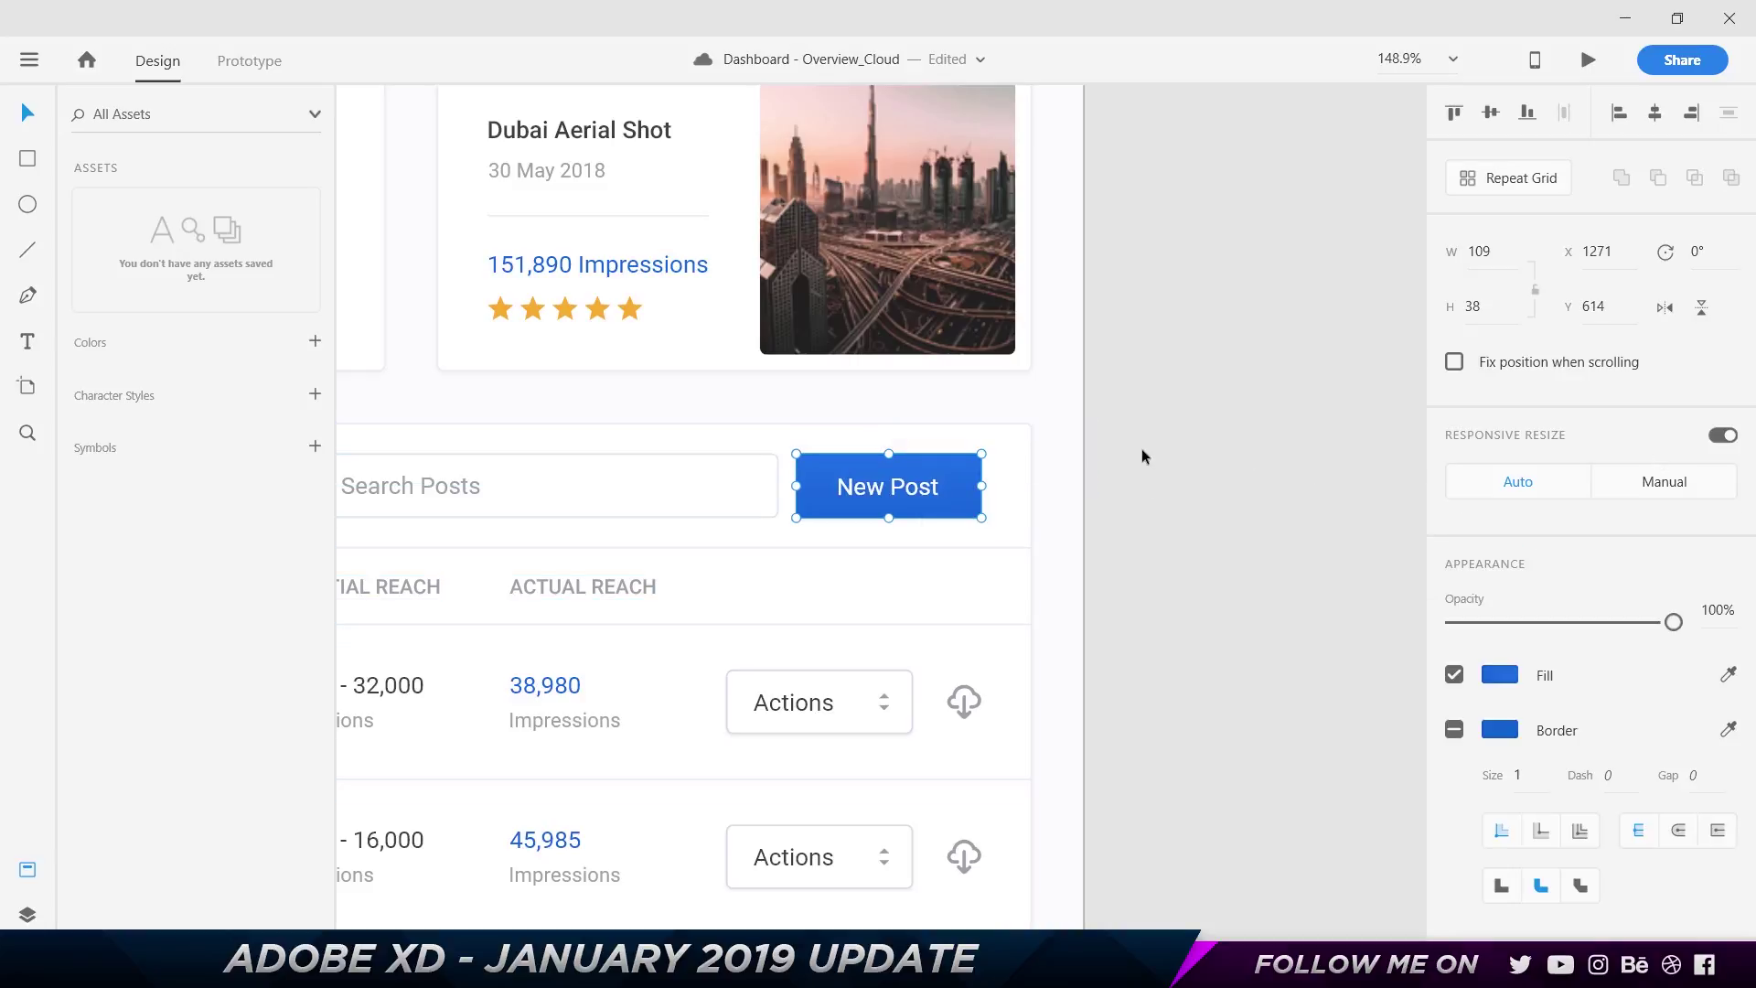
Move the New Post button out of the dashboard into a new Web 1920 document named Delete
key(ctrl+n)
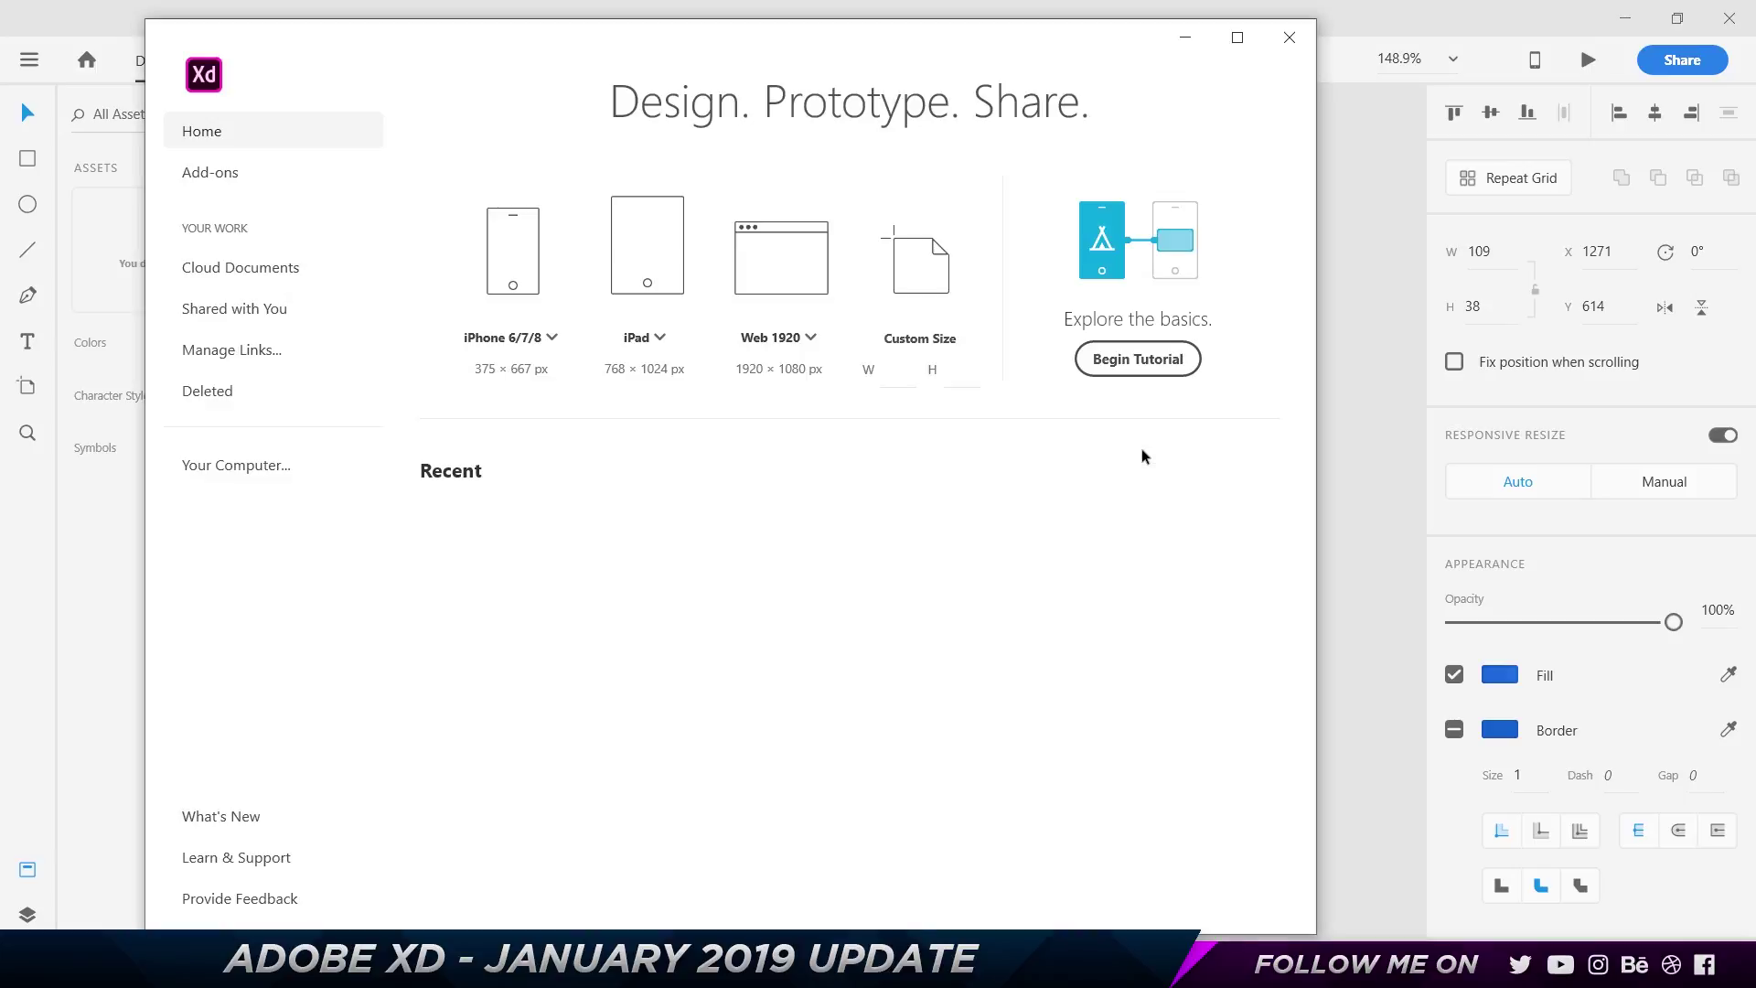
click(764, 277)
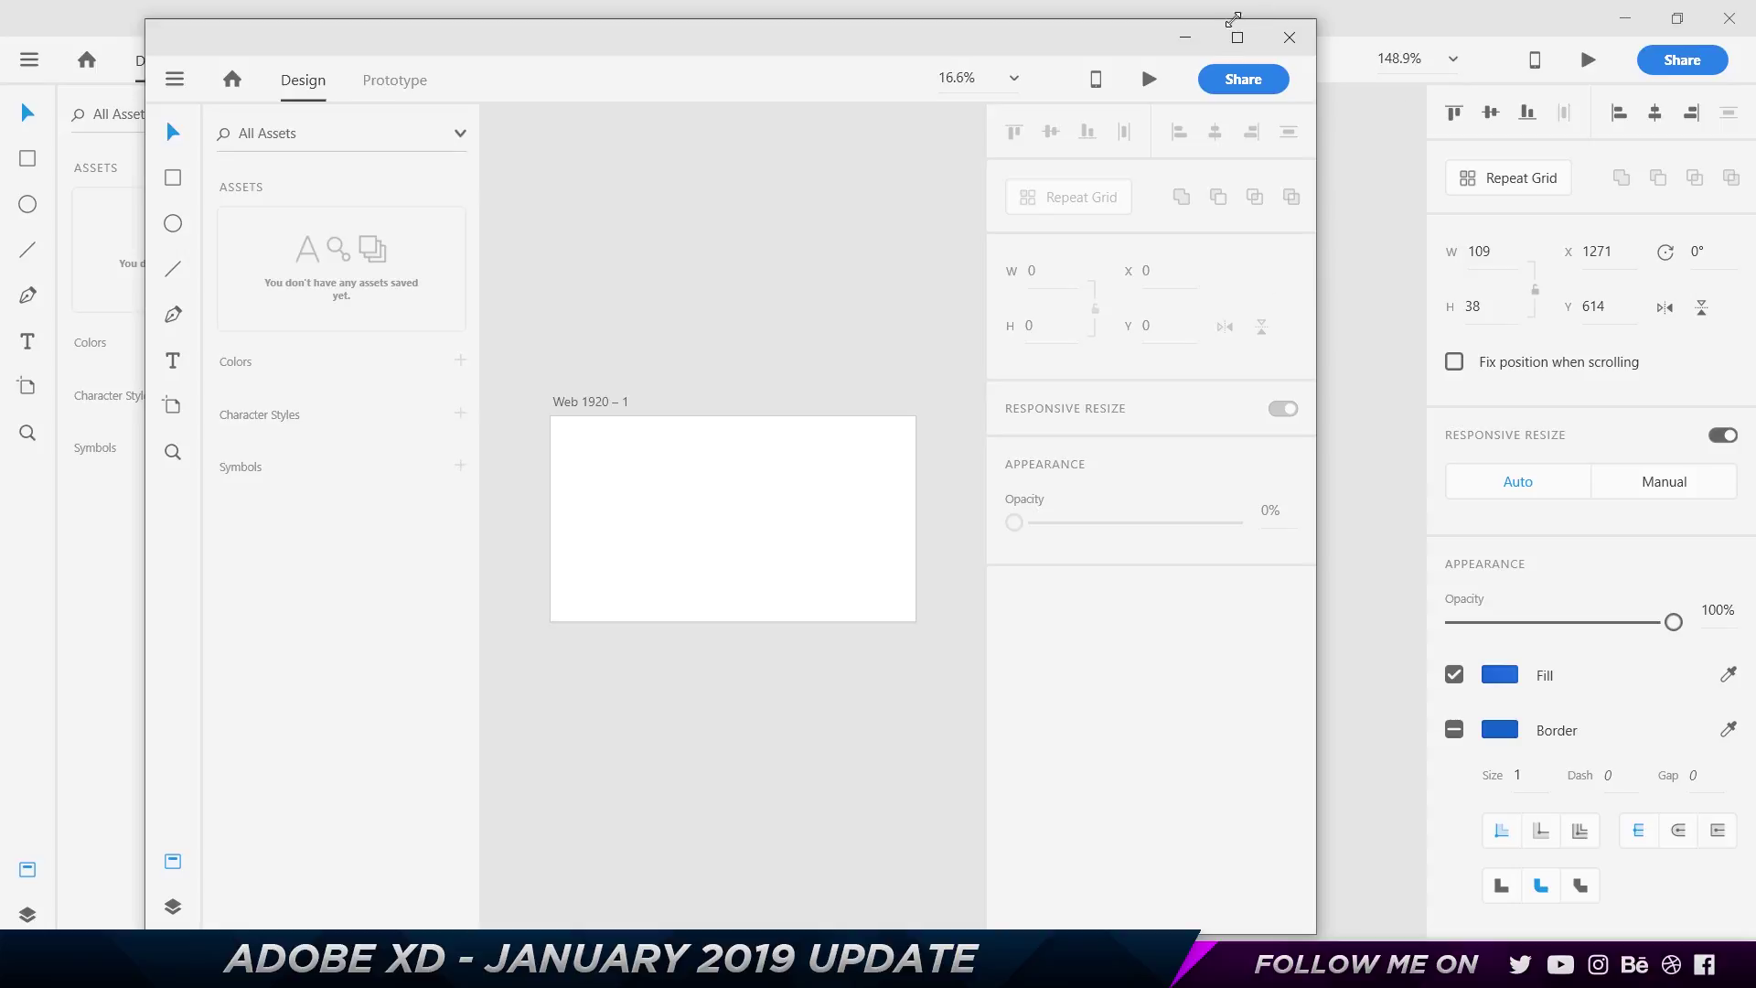
click(1236, 51)
key(ctrl+w)
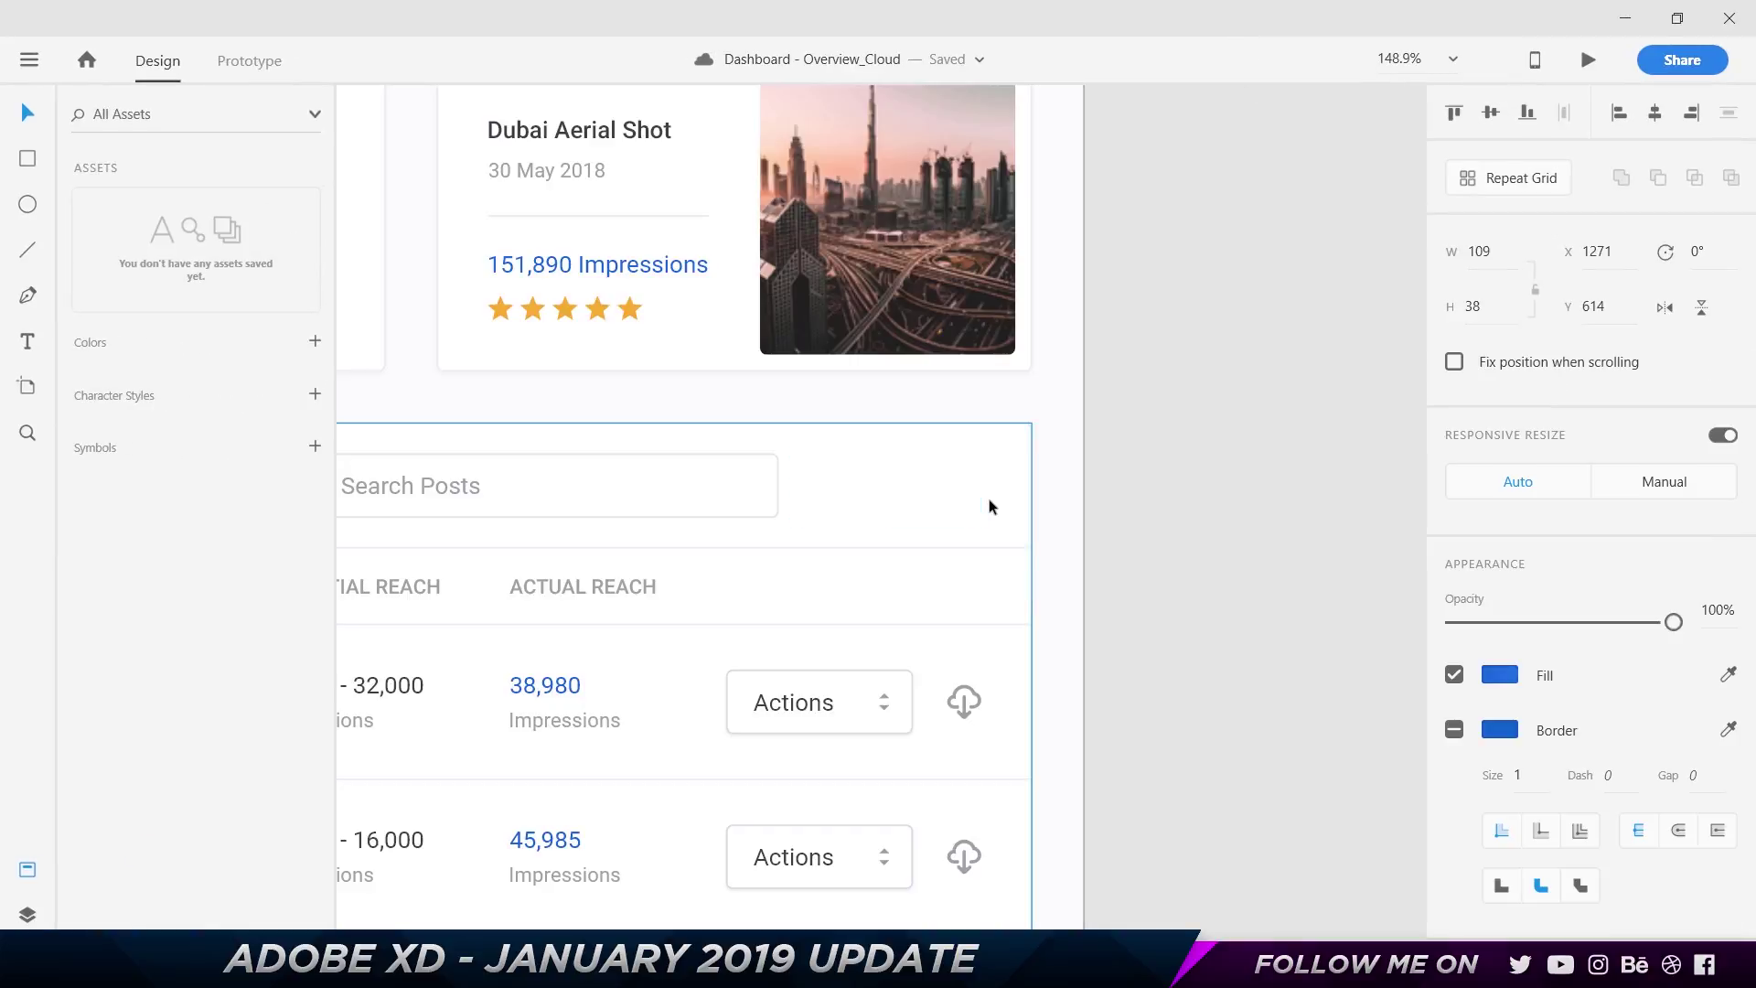
key(ctrl+w)
key(ctrl+w)
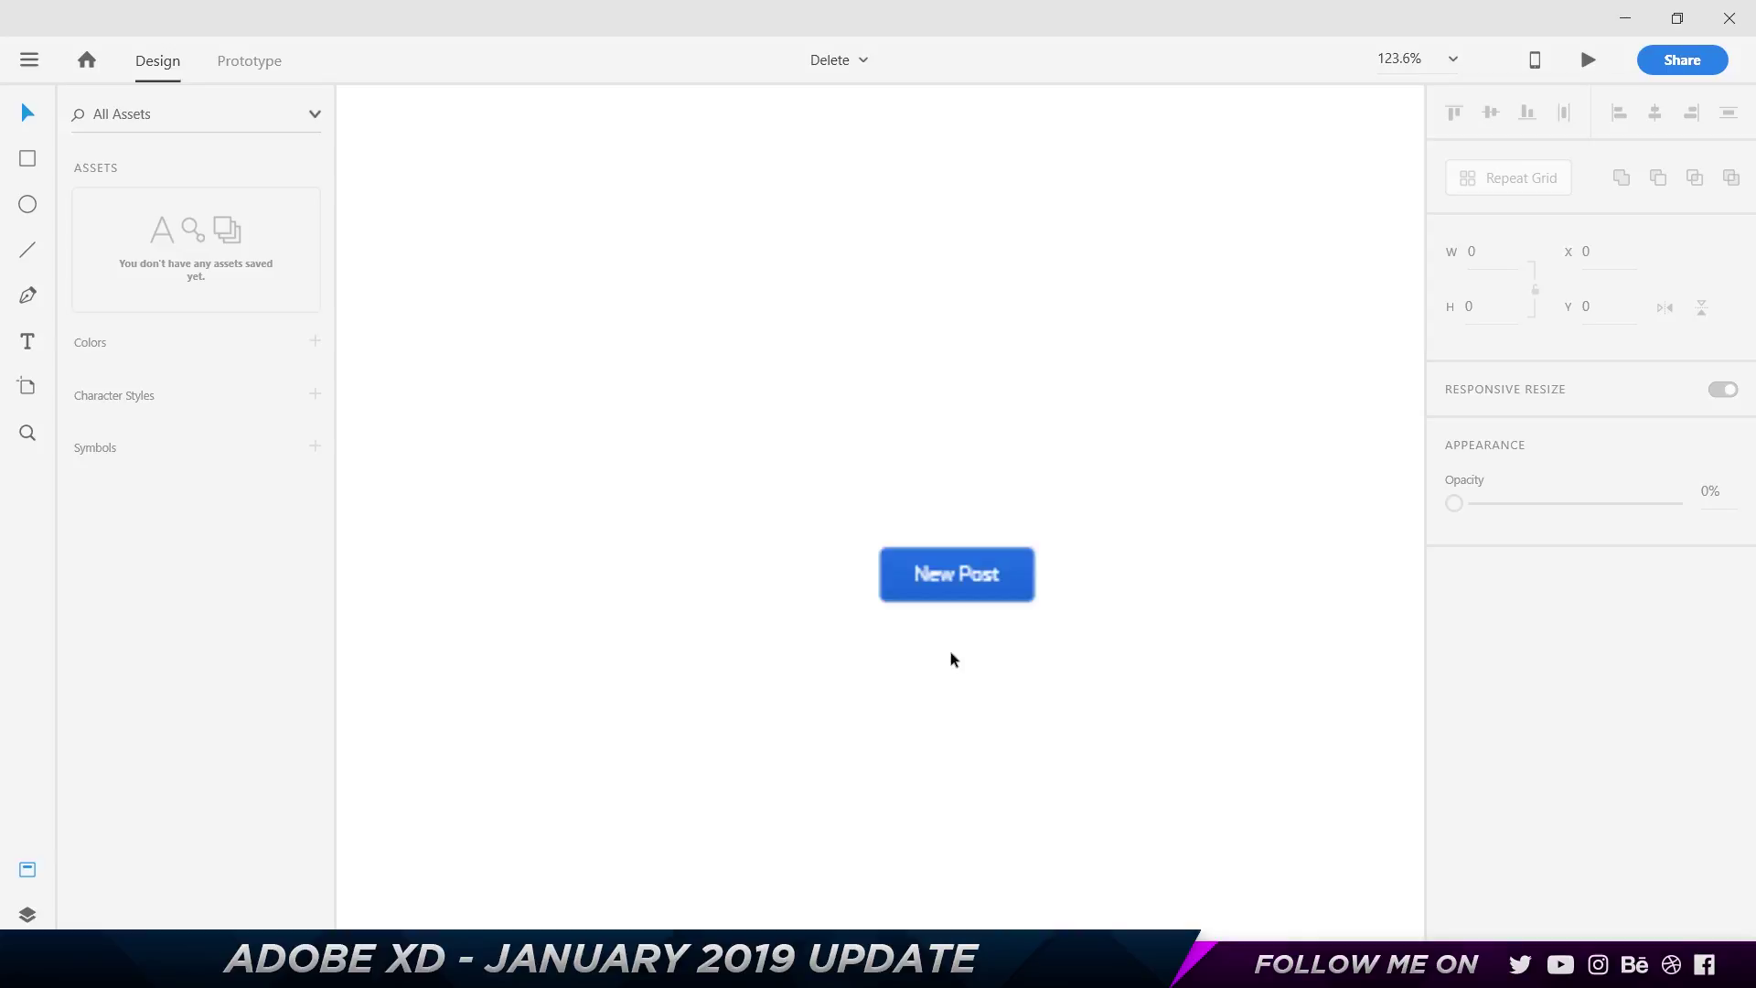
Convert the New Post button in the Delete document into a symbol
scroll(929, 490, right, 2)
scroll(929, 490, down, 1)
click(881, 485)
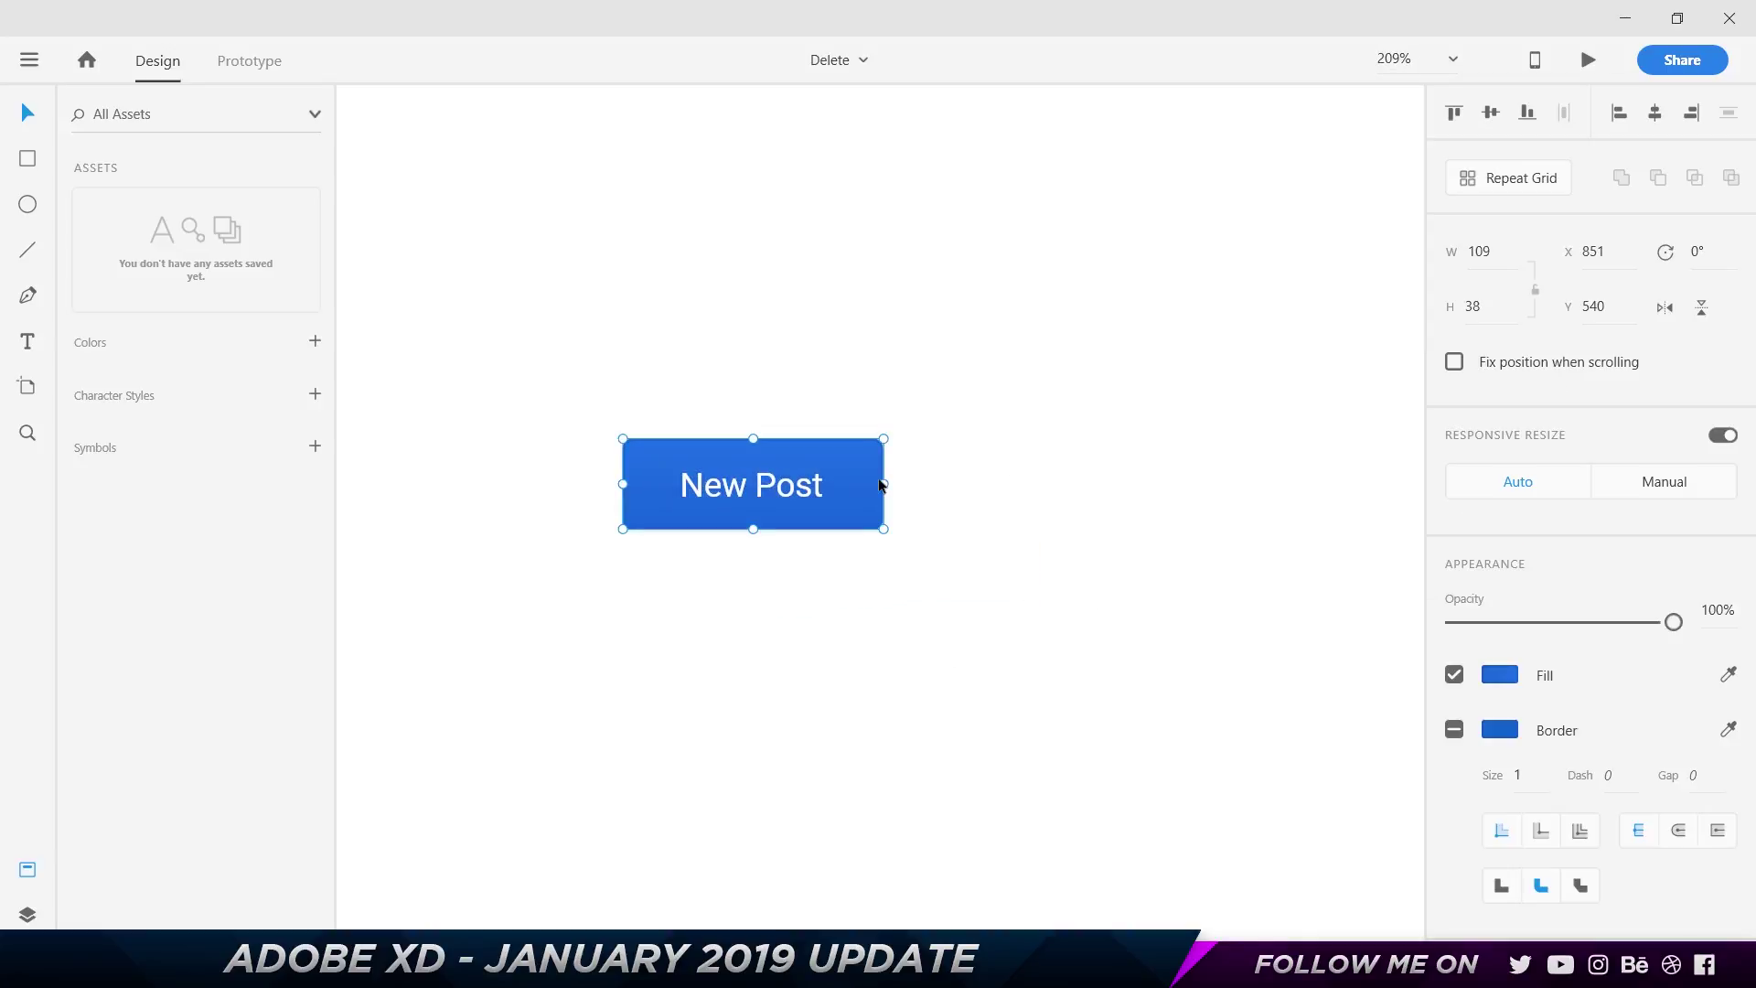
click(22, 917)
click(27, 918)
click(315, 447)
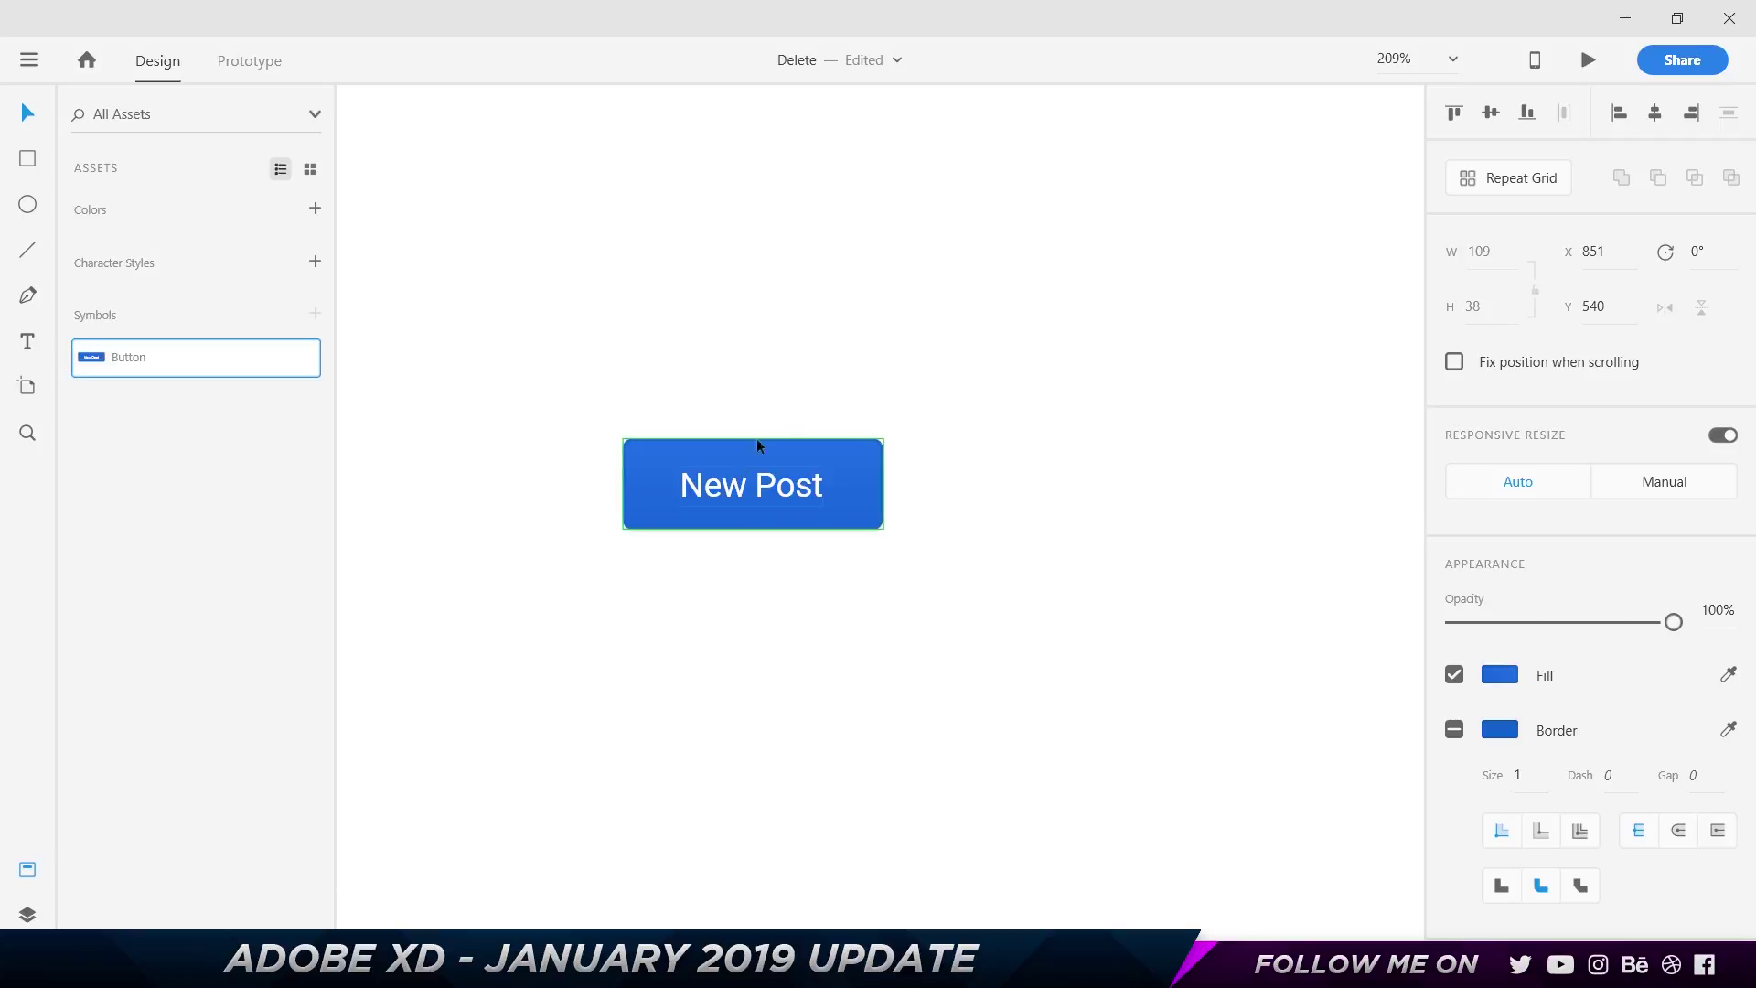
Paste the New Post button symbol into the dashboard document as a linked symbol and place it beside the Search Posts field
right_click(819, 465)
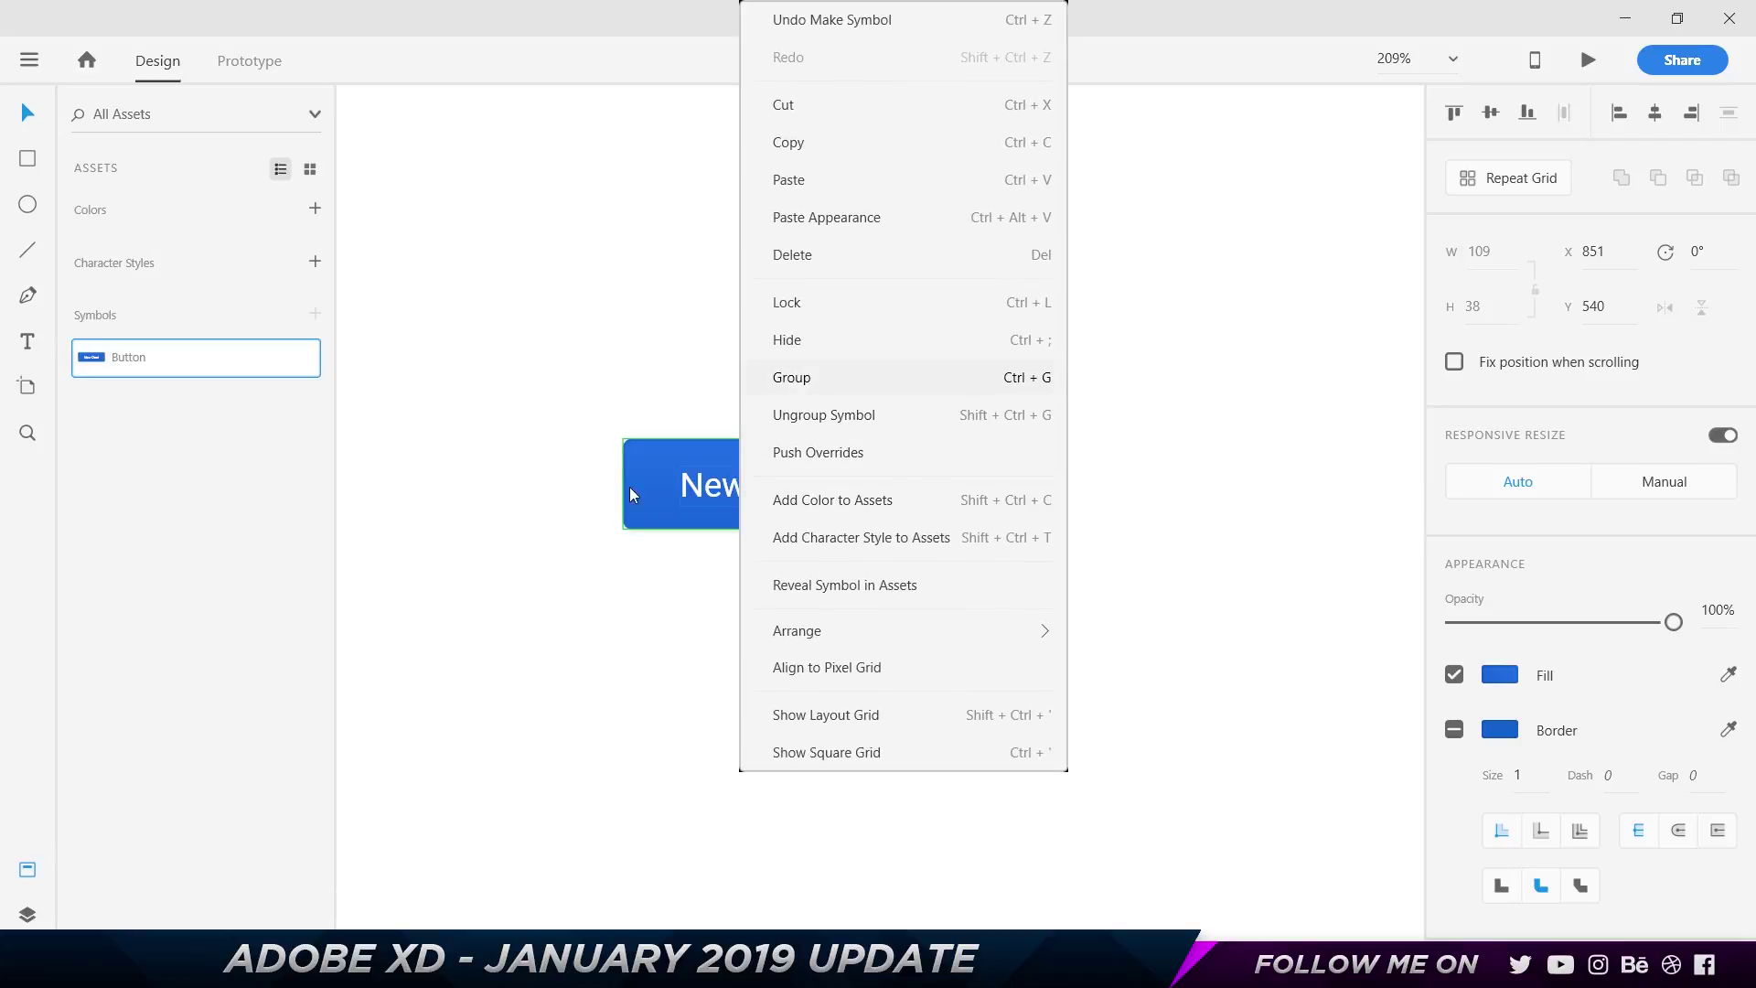
click(663, 323)
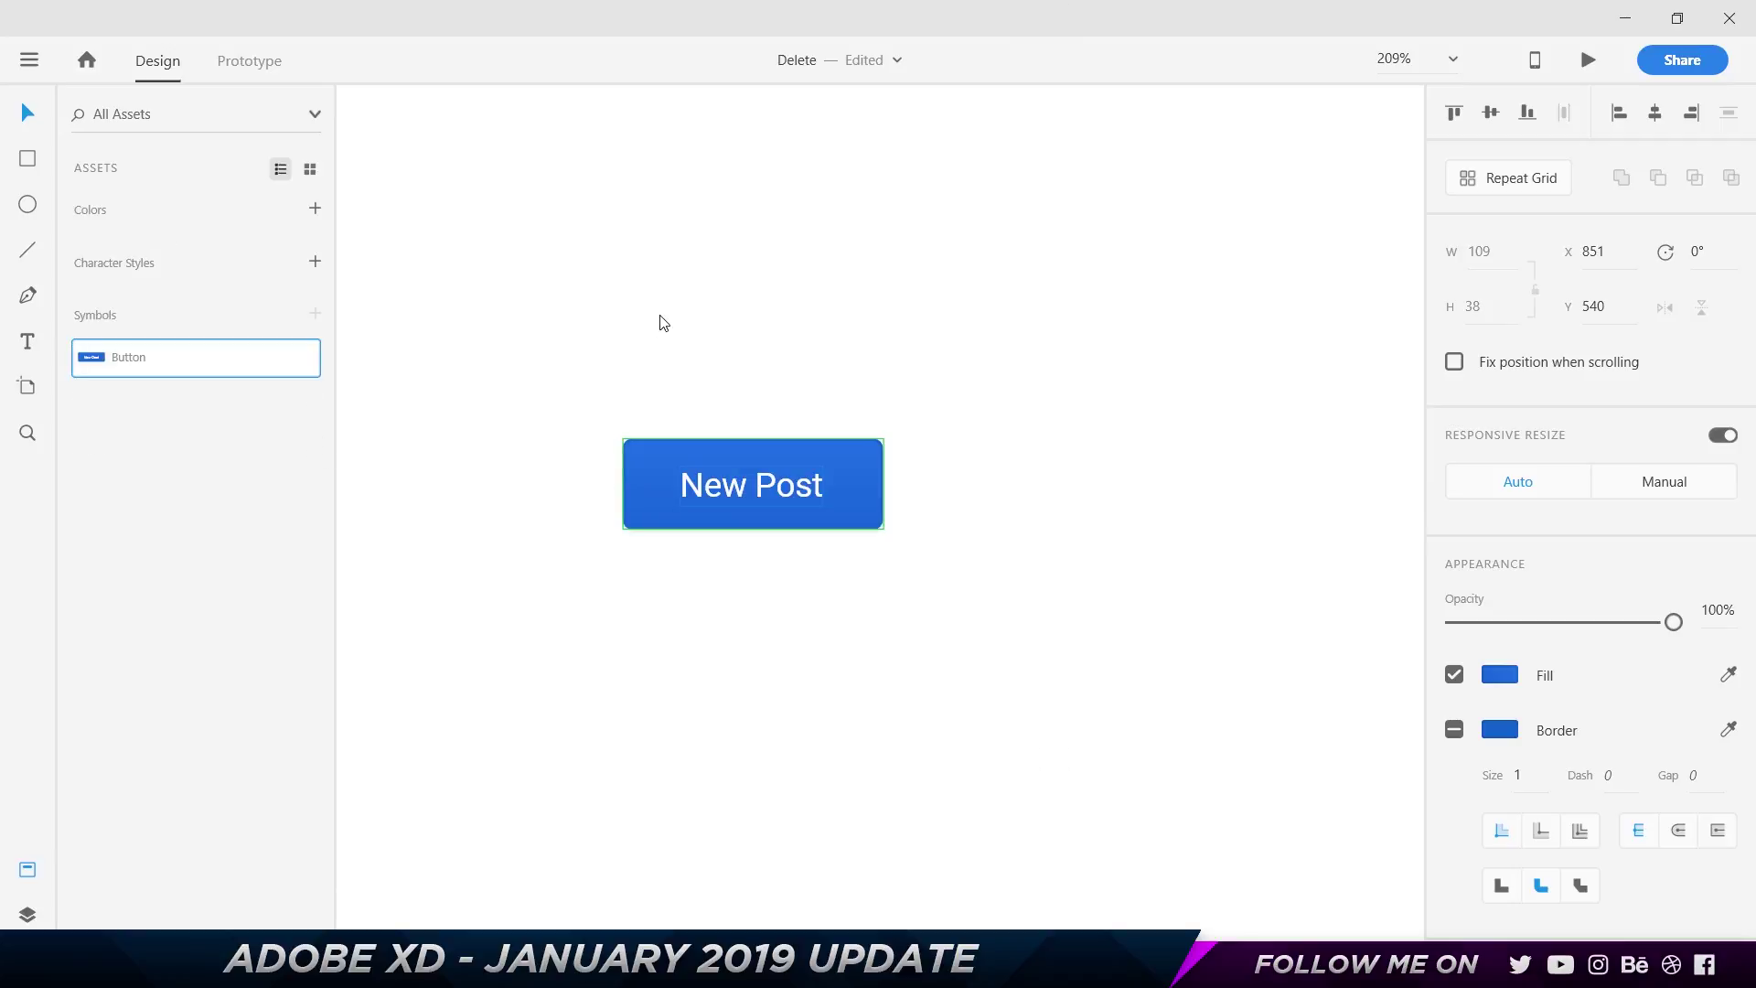
click(738, 466)
key(alt+Tab)
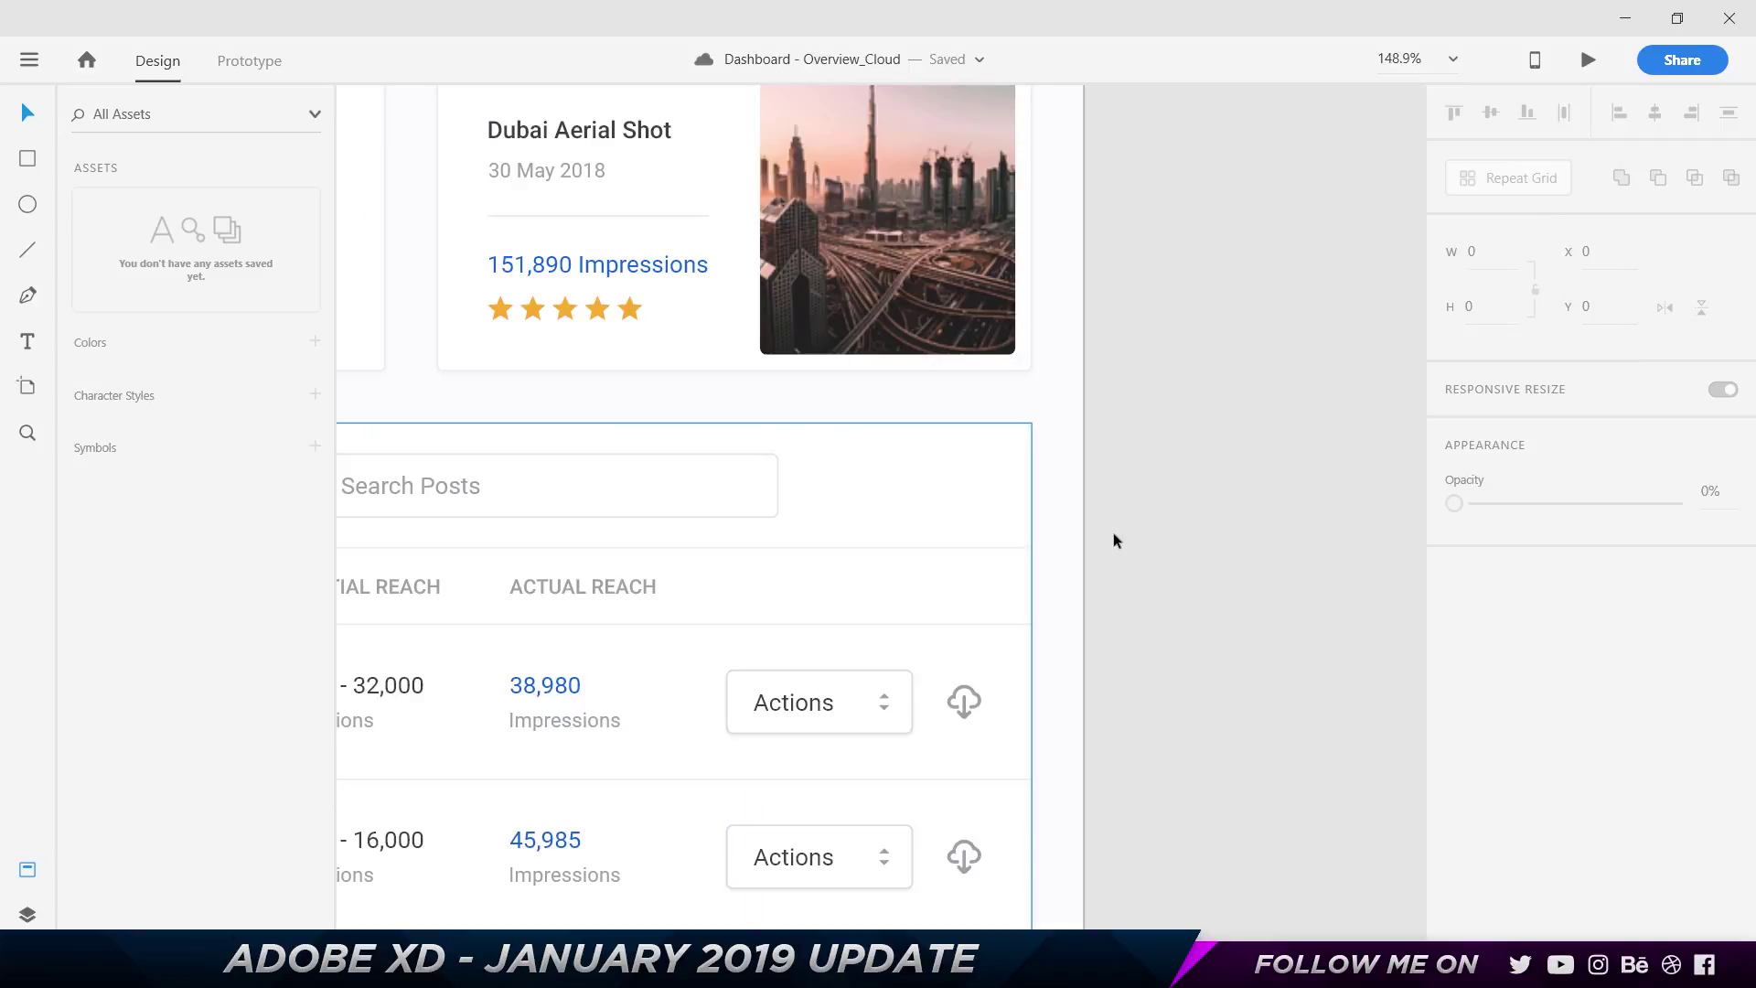
click(836, 500)
key(ctrl+v)
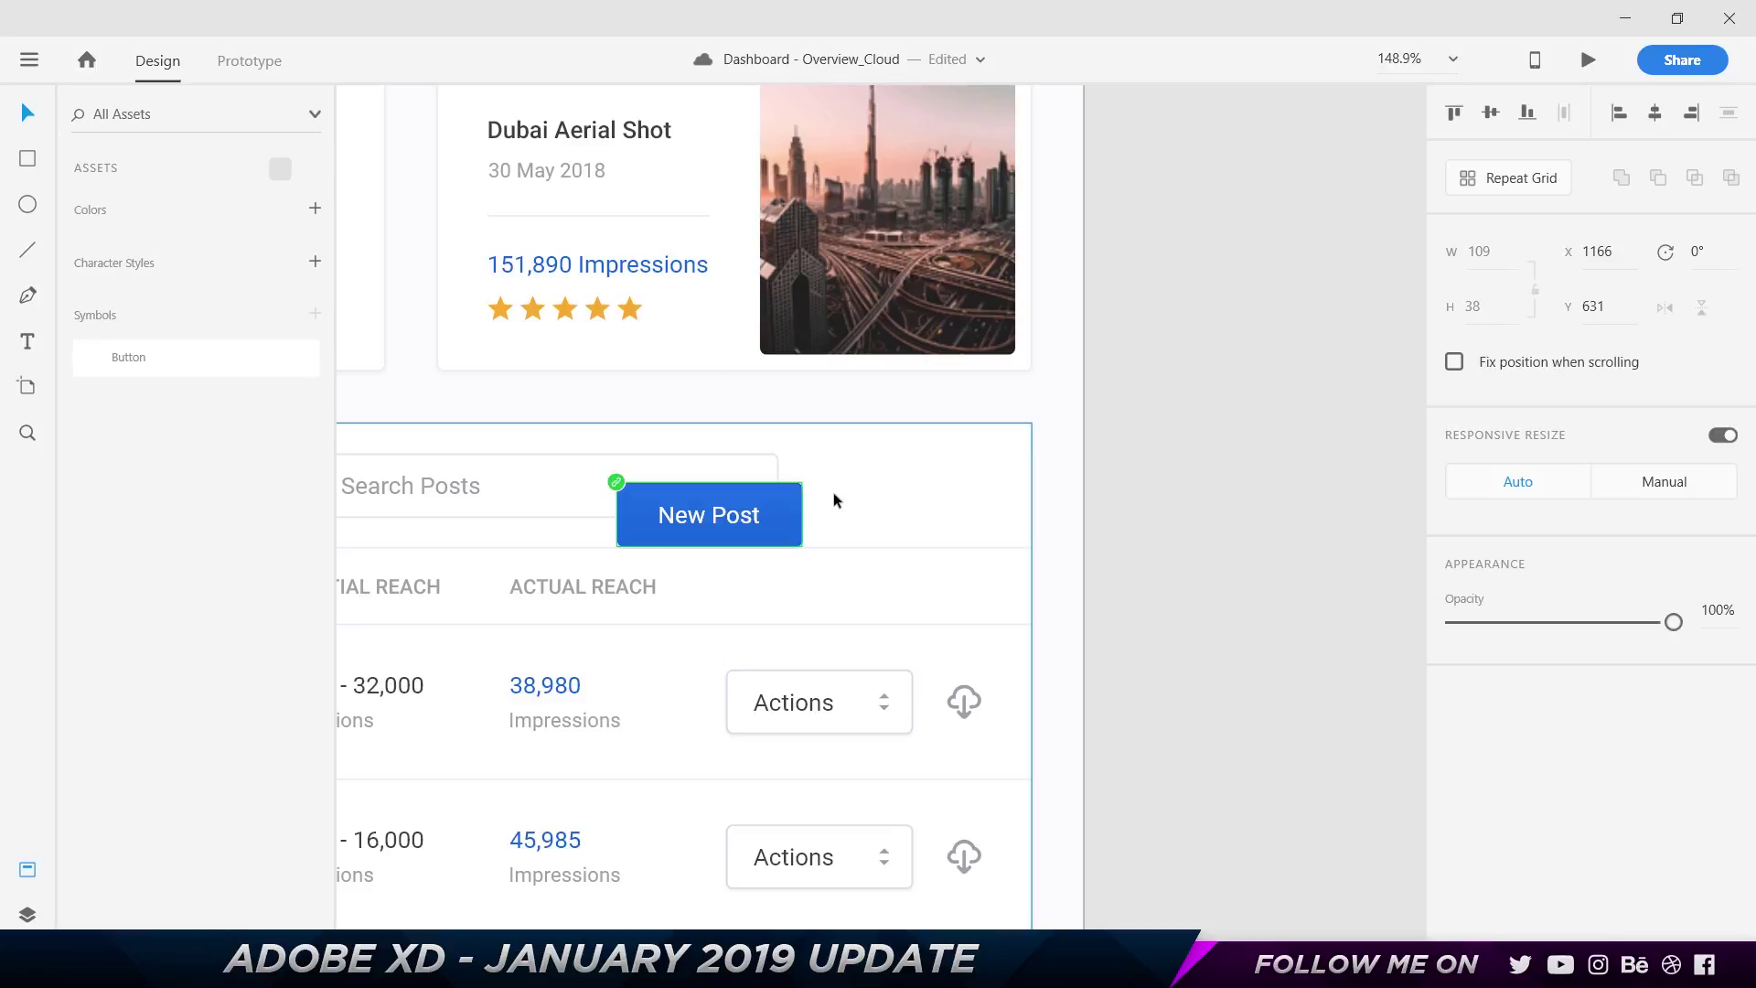
drag(695, 540, 876, 487)
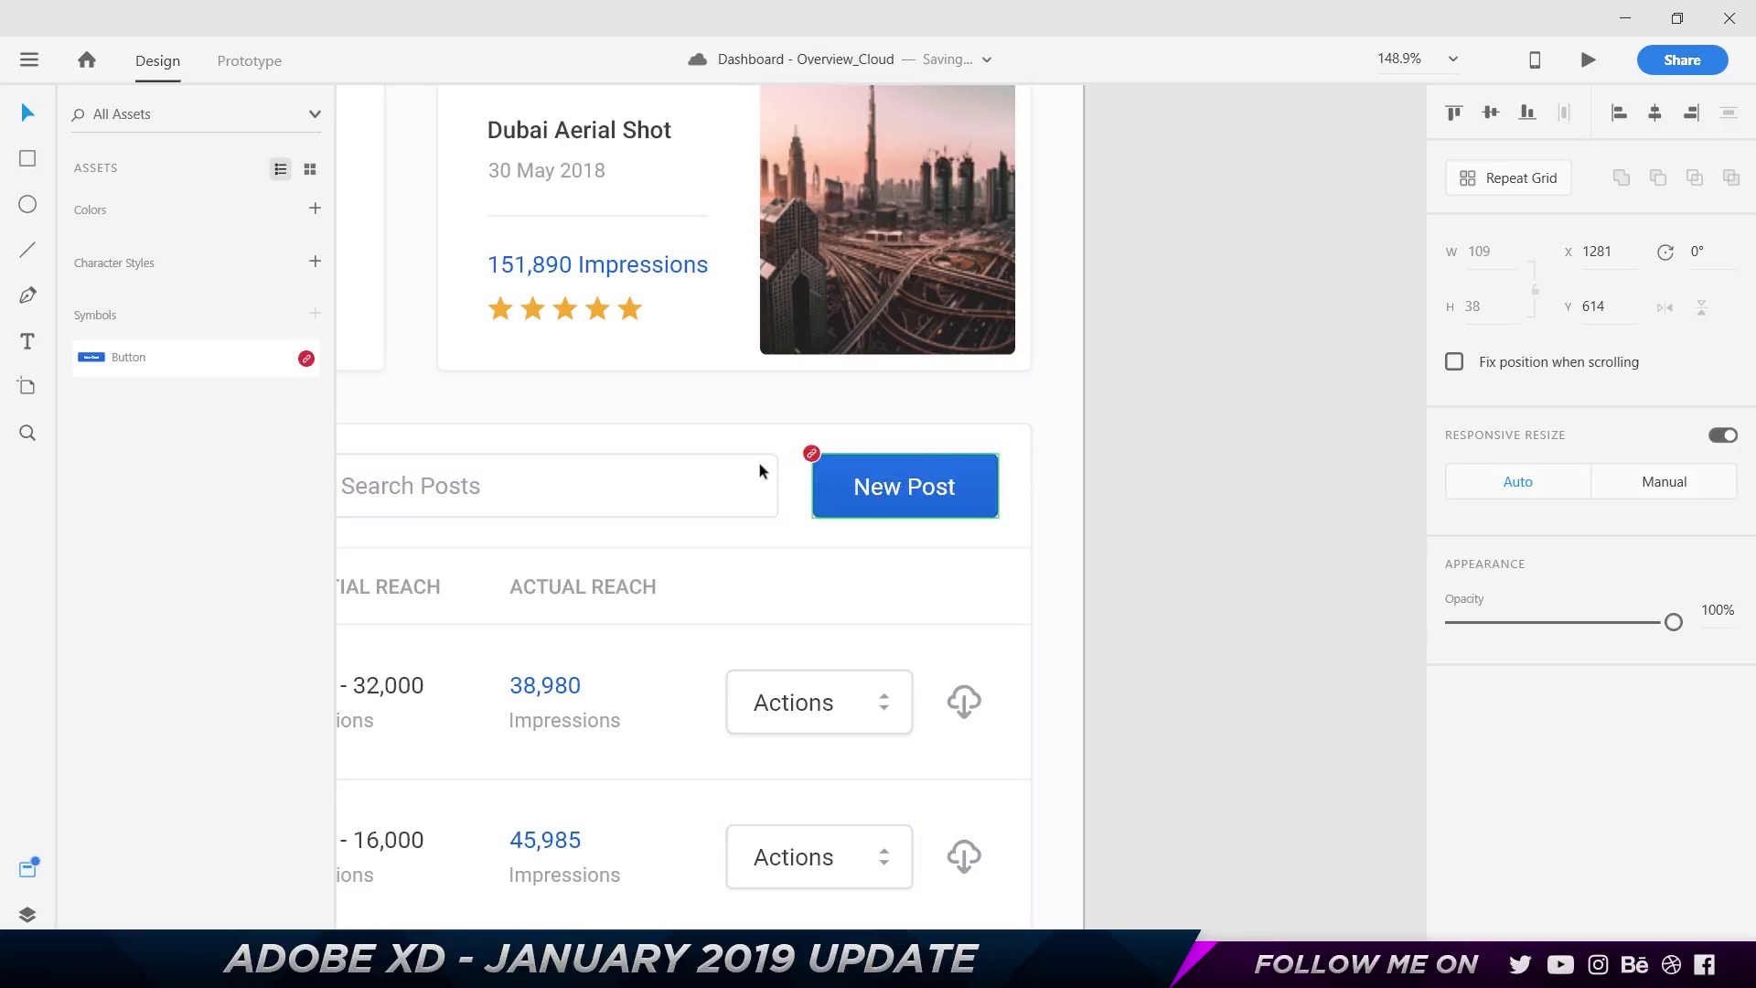
Reconnect the dashboard's Button symbol to its source document Delete and update all linked symbols
mouse_move(309, 368)
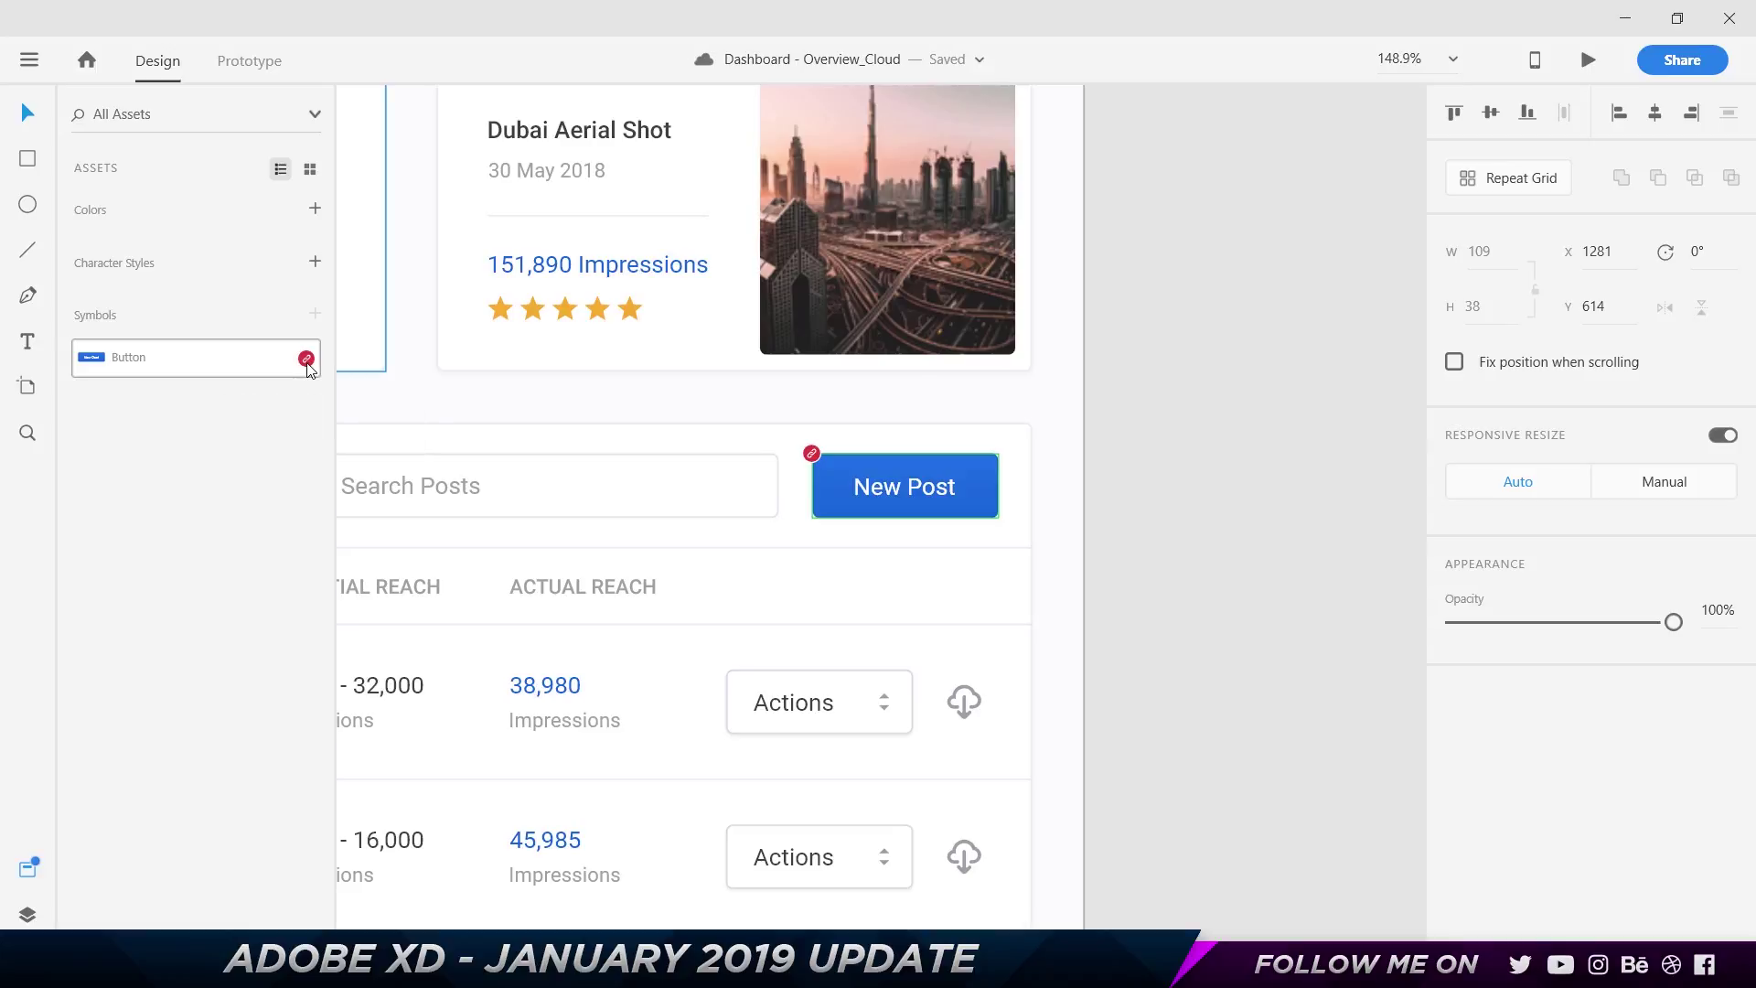
click(307, 362)
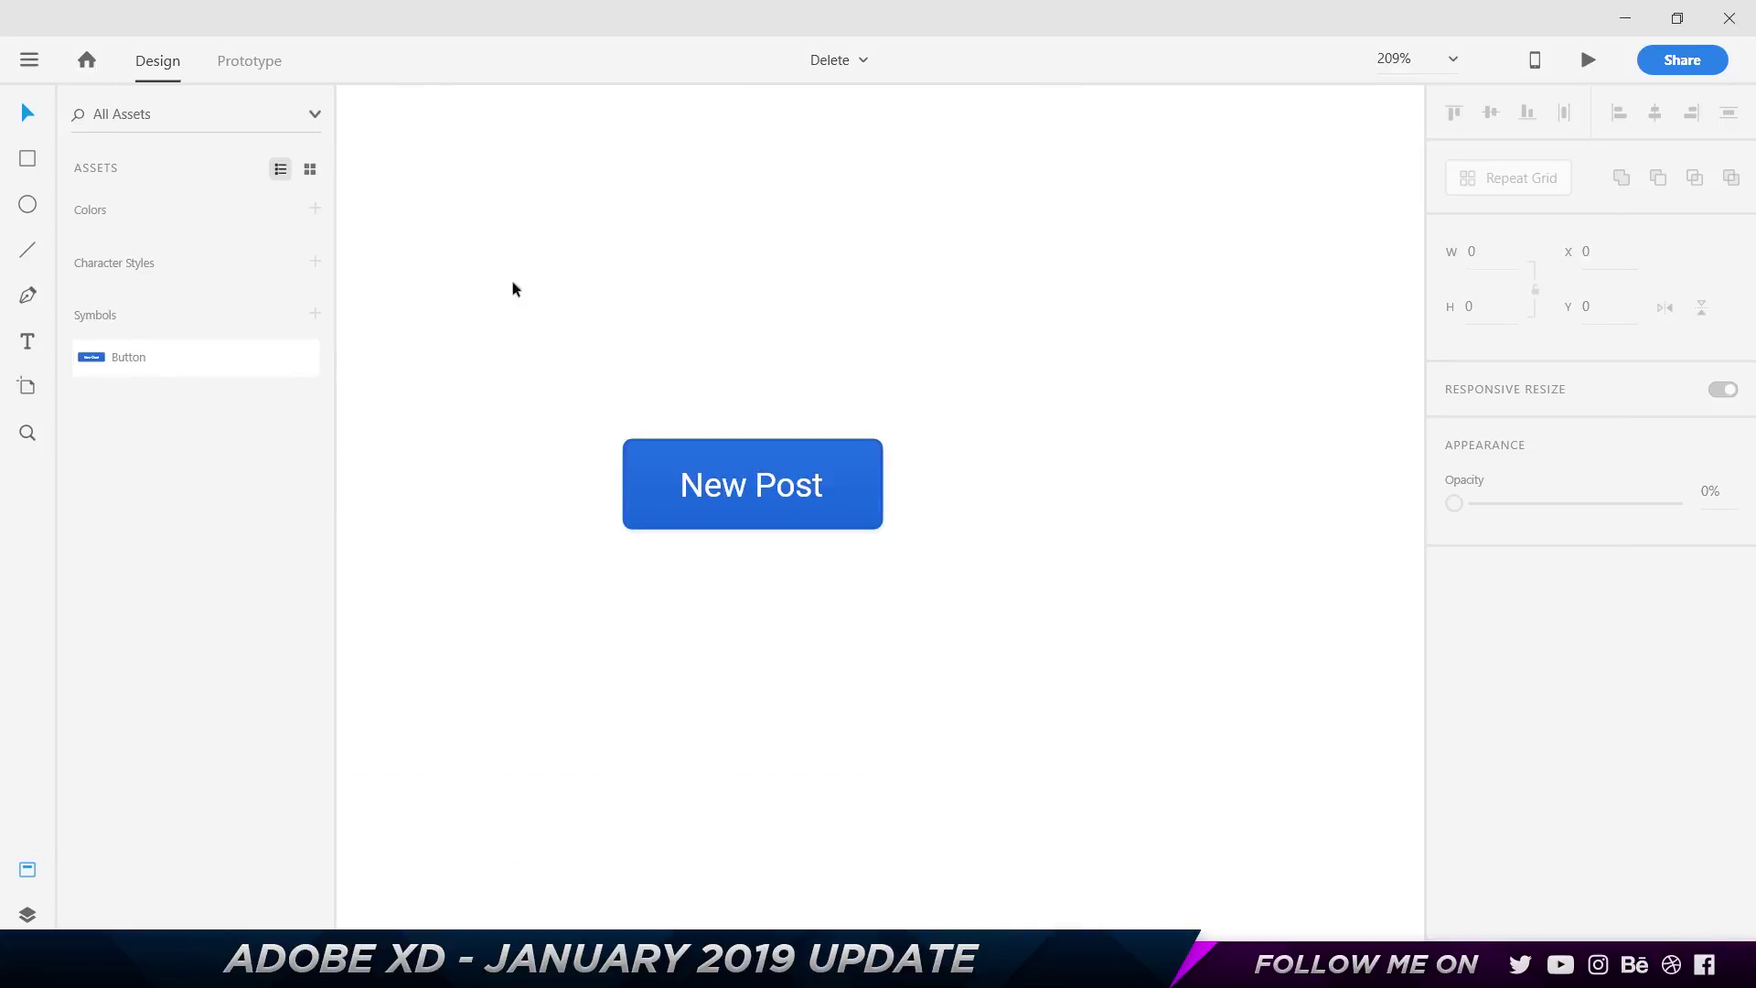
click(31, 62)
click(988, 296)
key(ctrl+w)
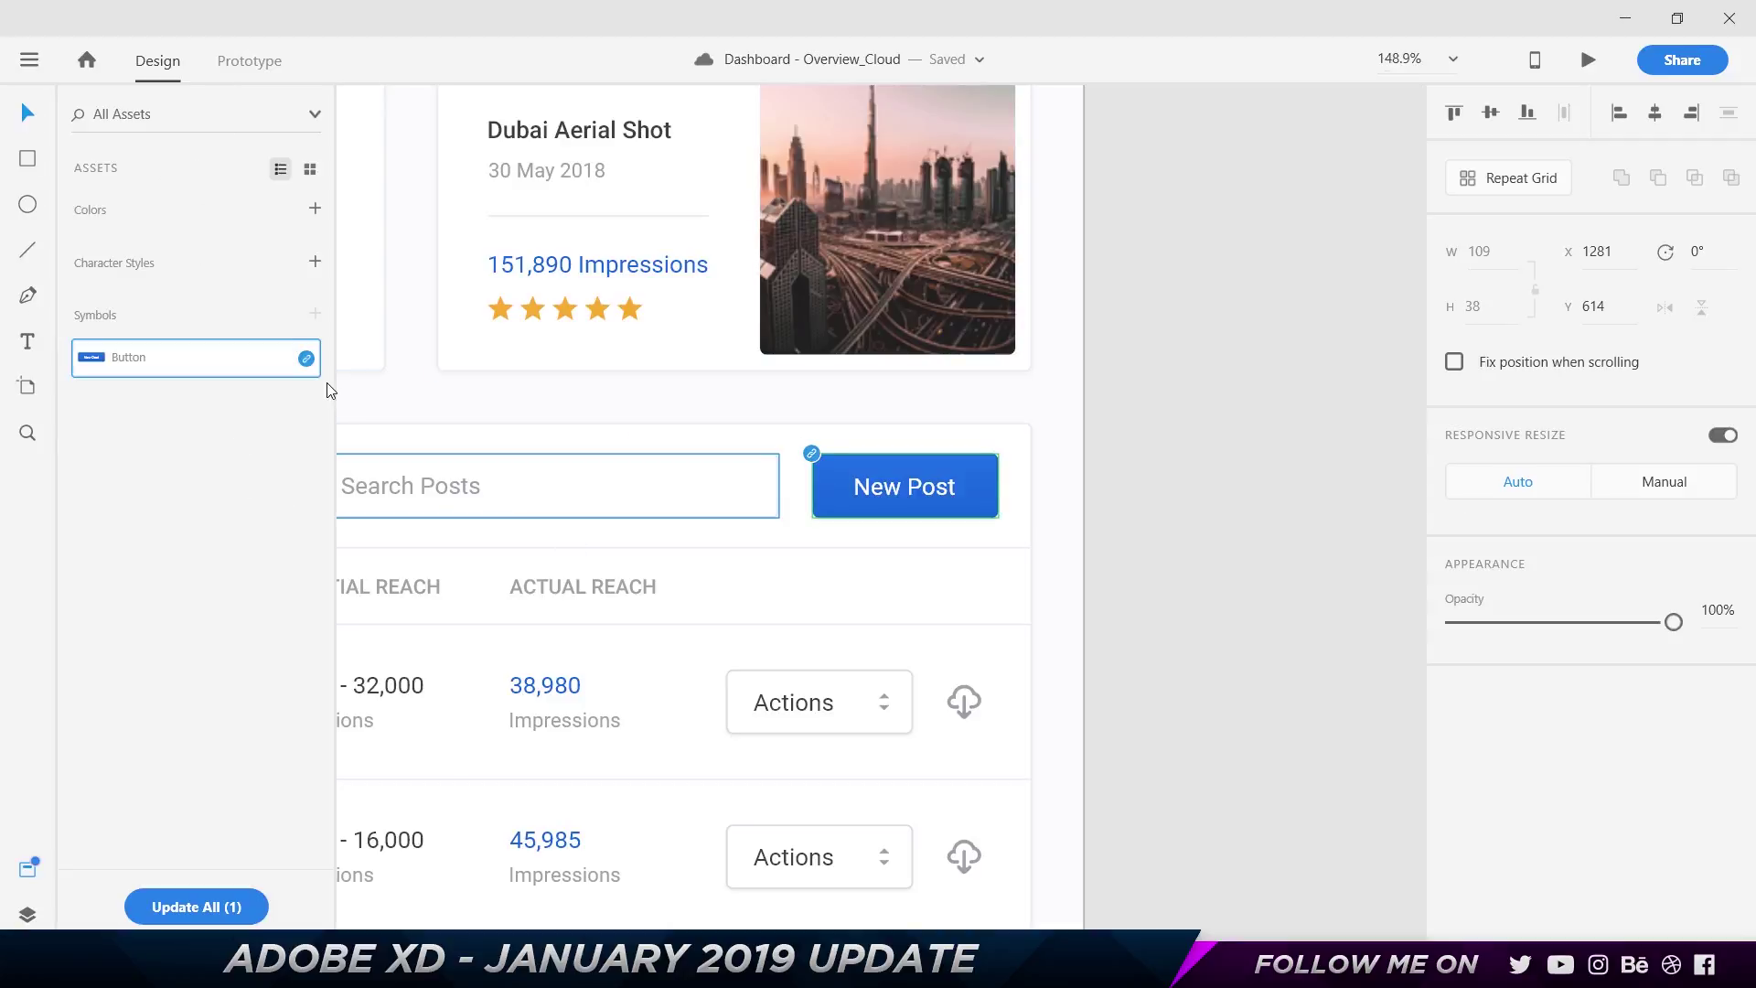
click(216, 908)
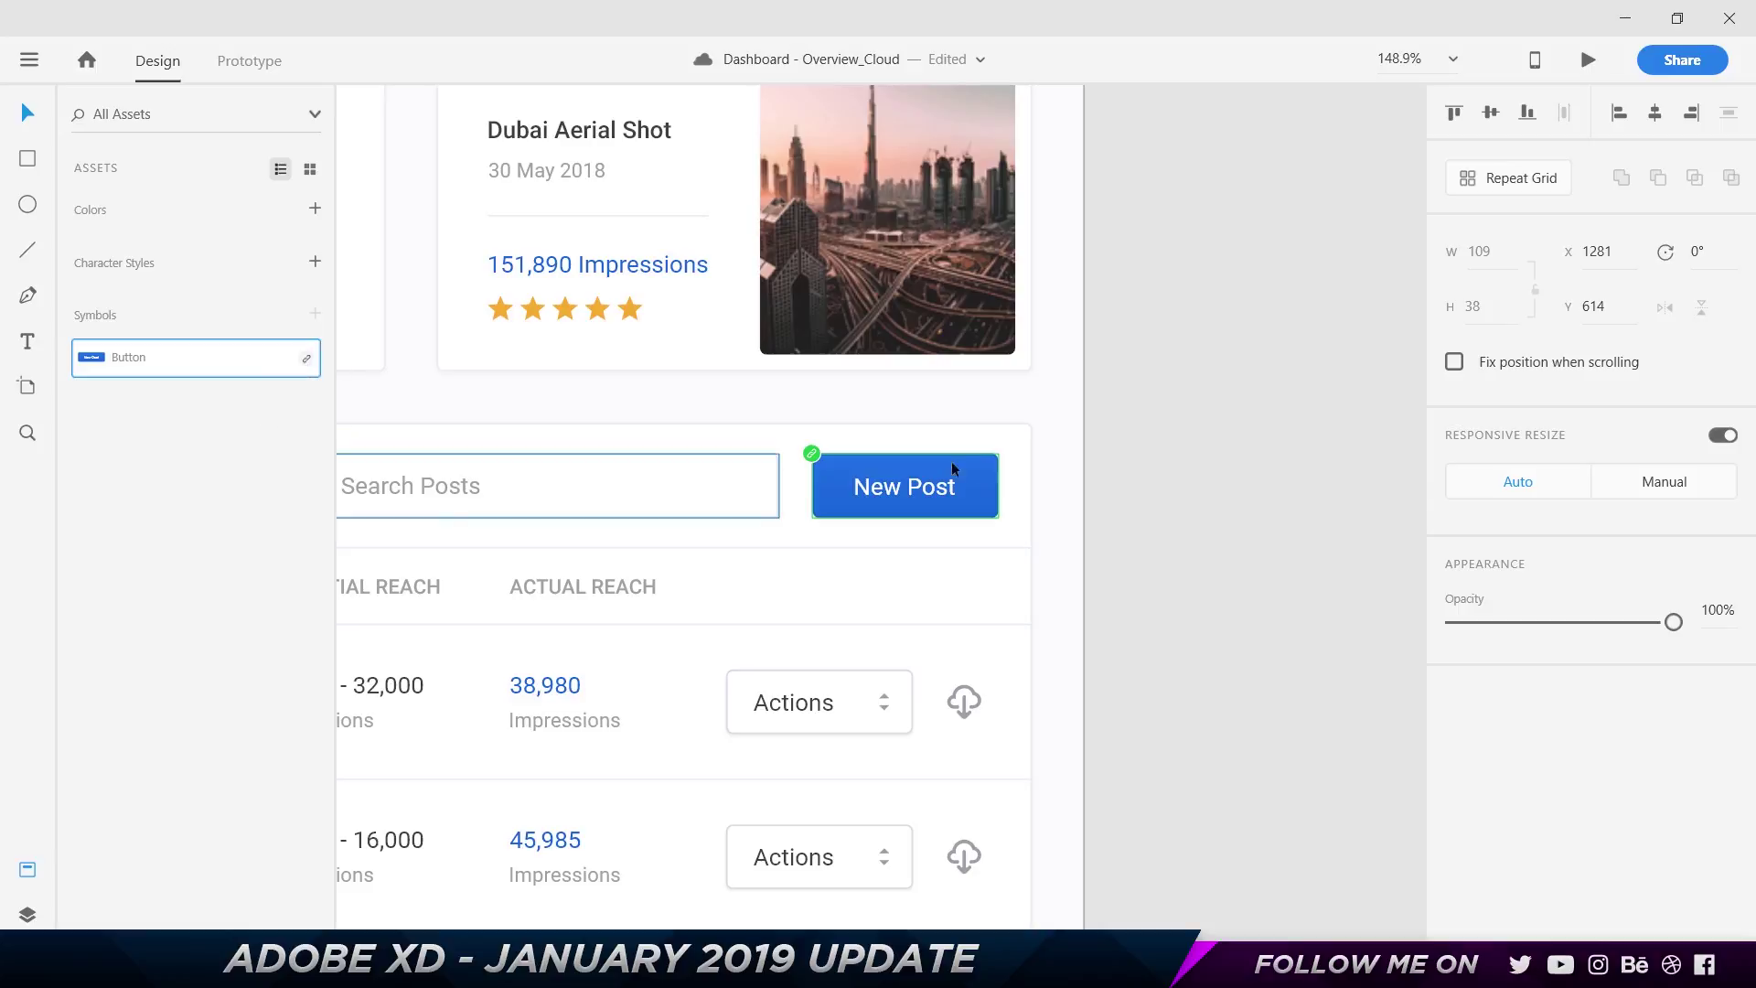
Open the linked New Post button's source document and accept the pink Button update in the dashboard
click(810, 455)
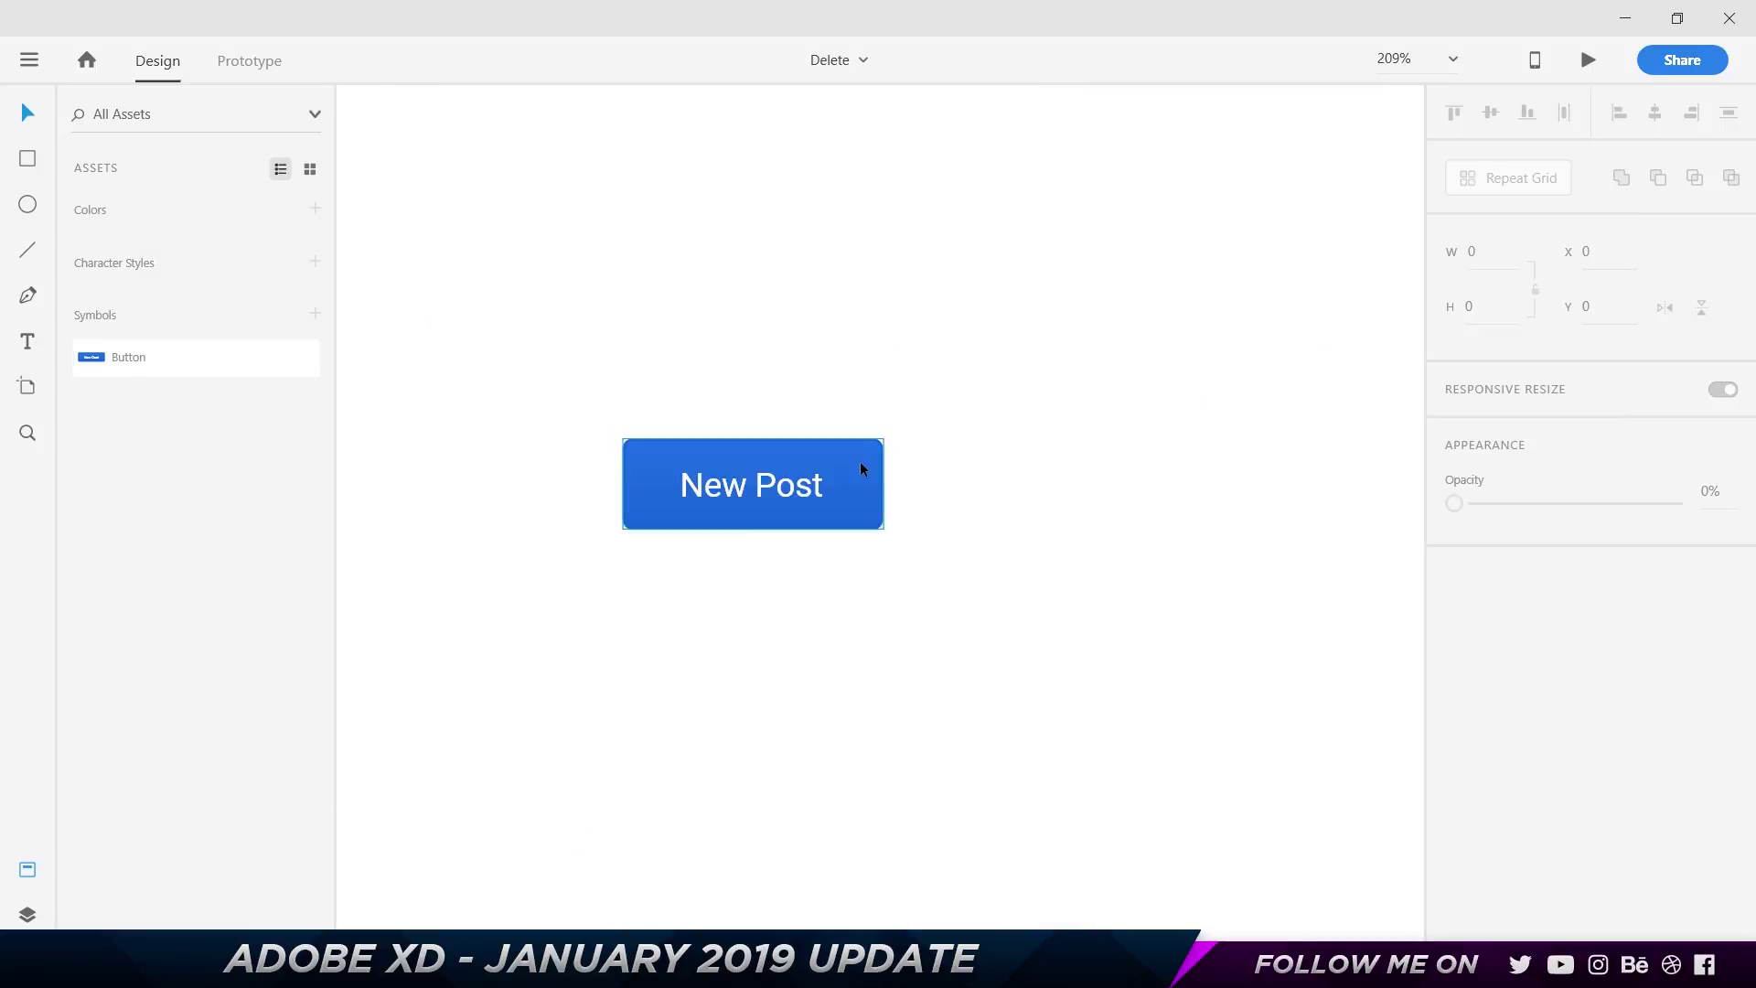
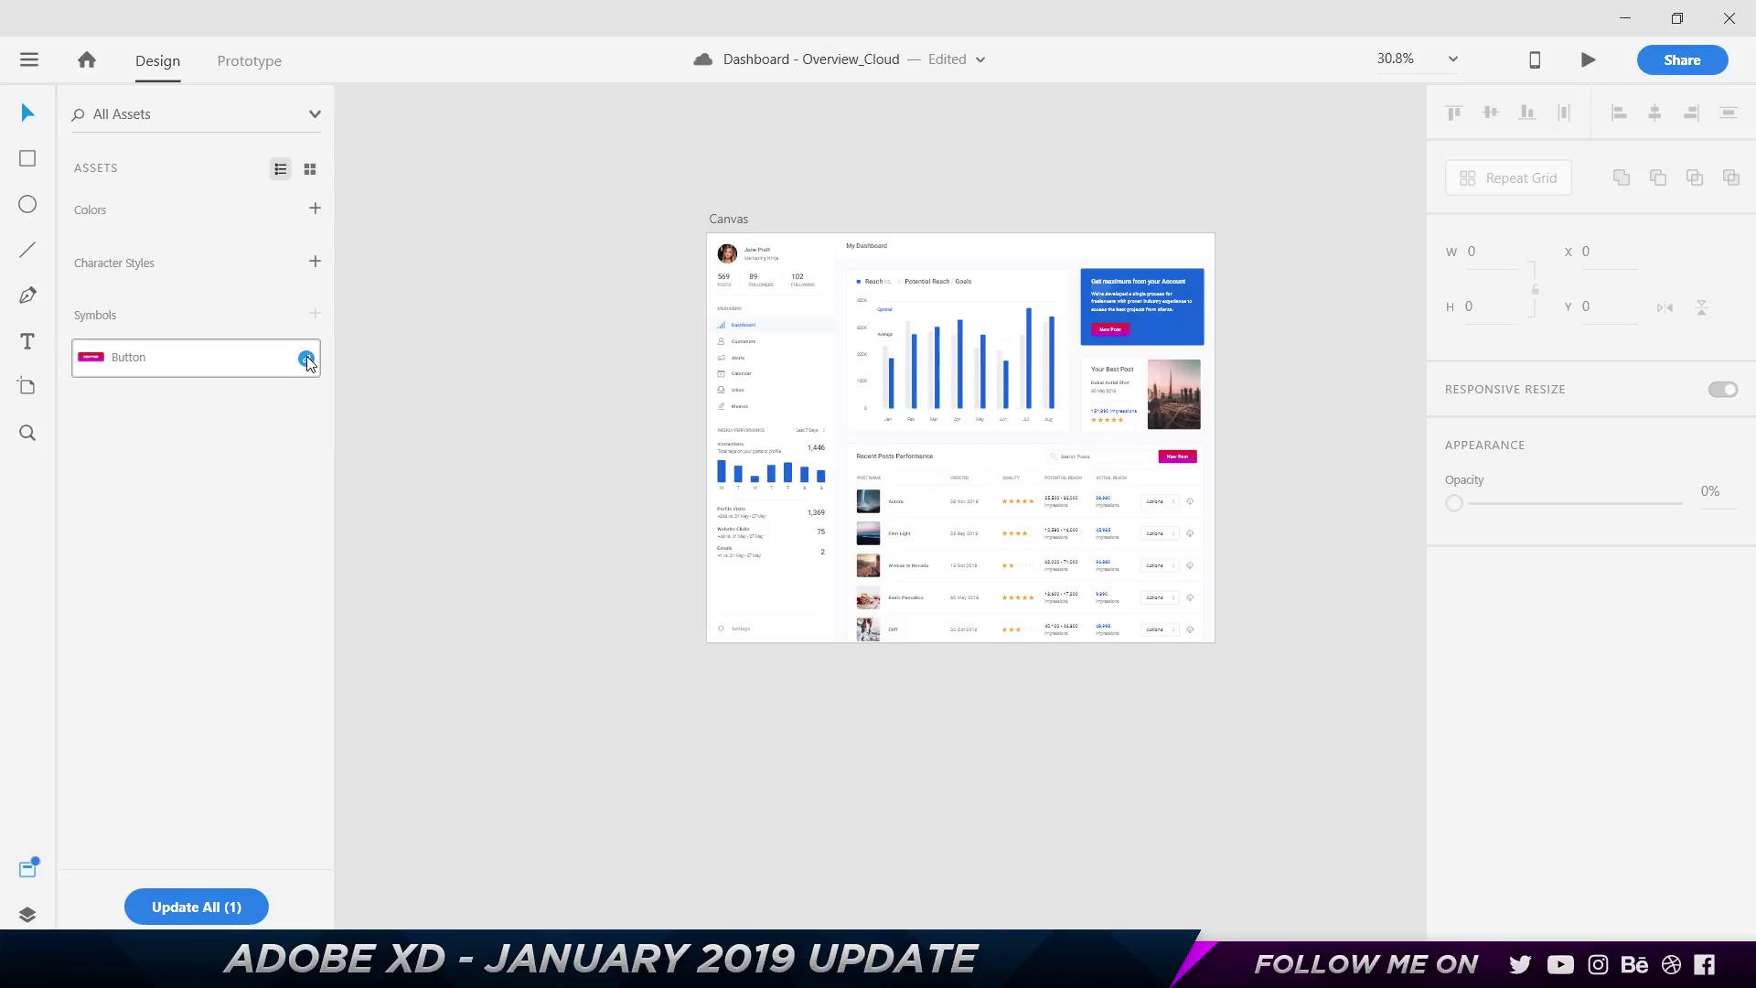
click(306, 359)
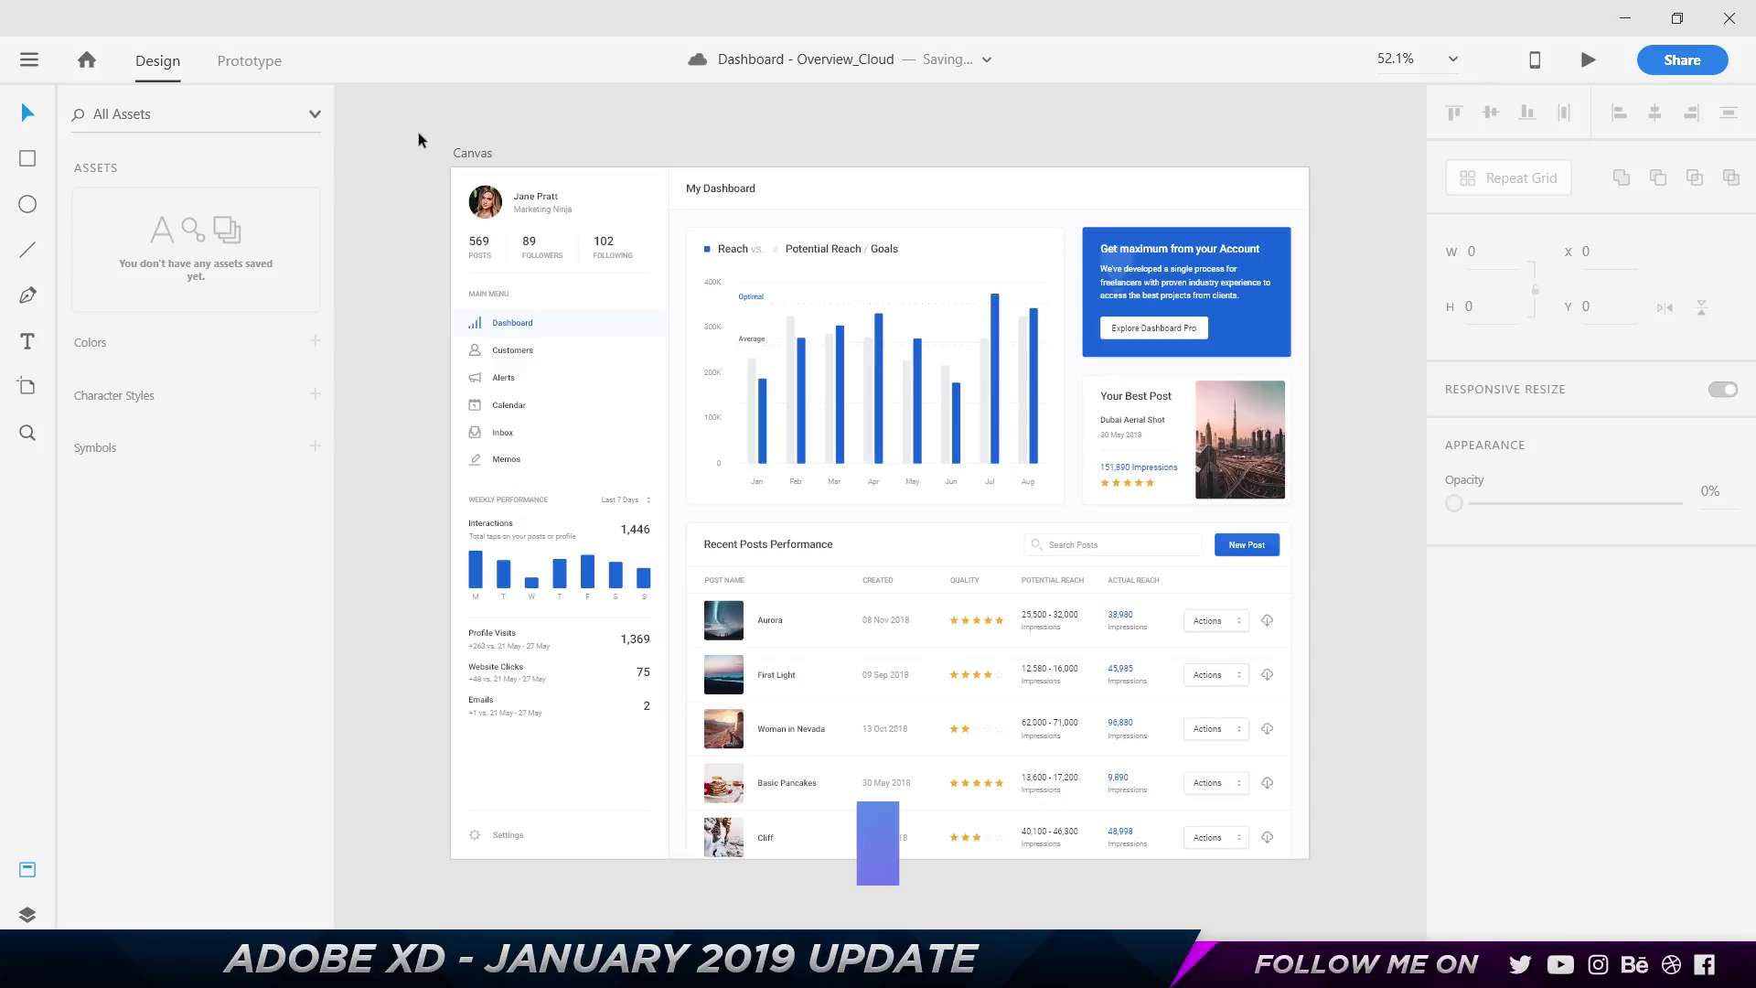
Save all colors and character styles used on the Canvas artboard as document assets
drag(419, 131, 1373, 898)
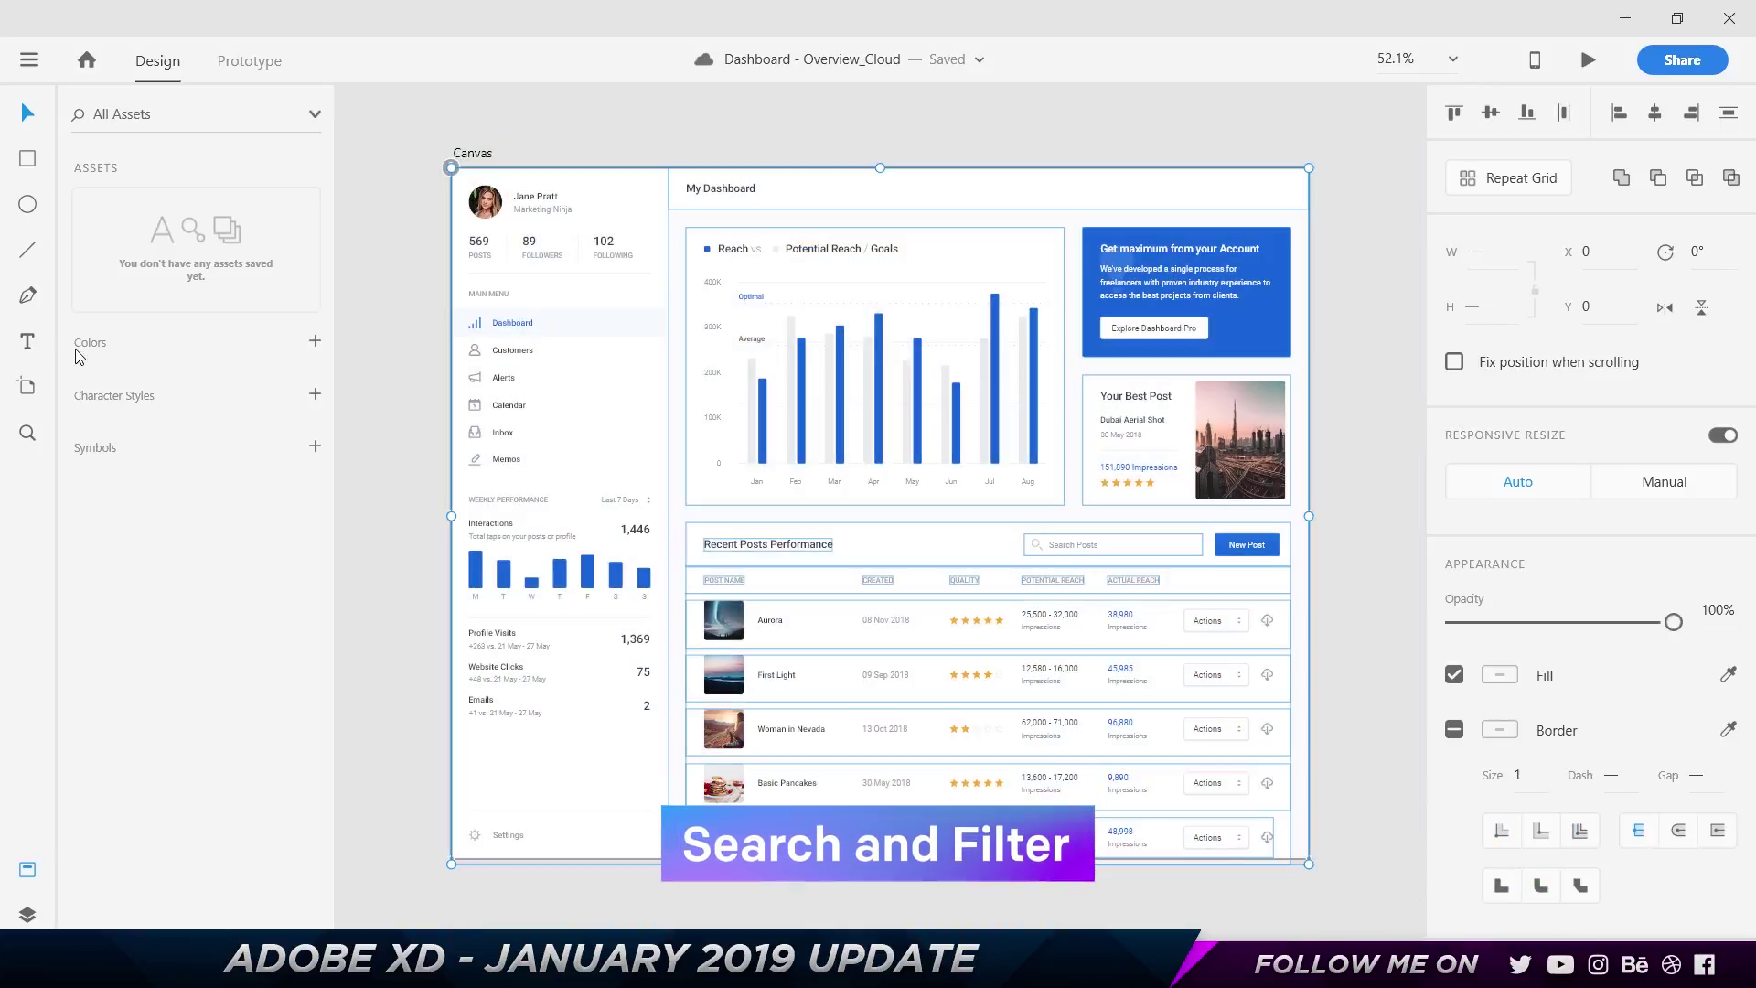
click(315, 341)
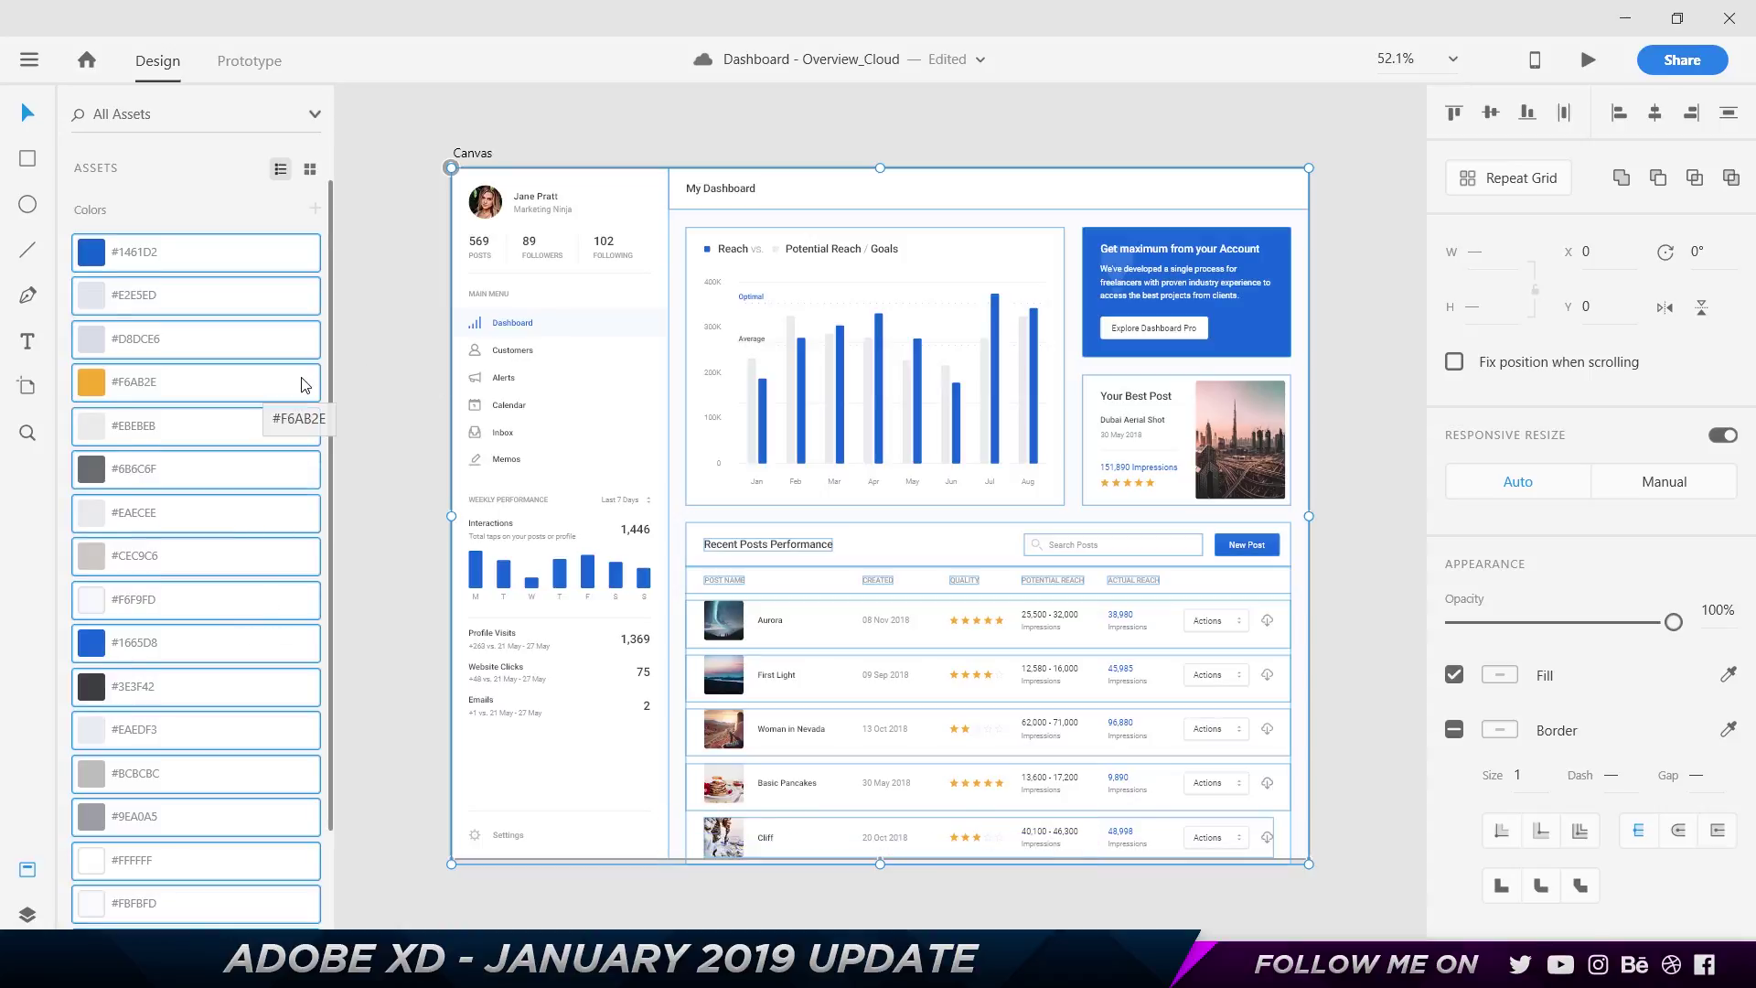
scroll(283, 439, down, 2)
click(315, 865)
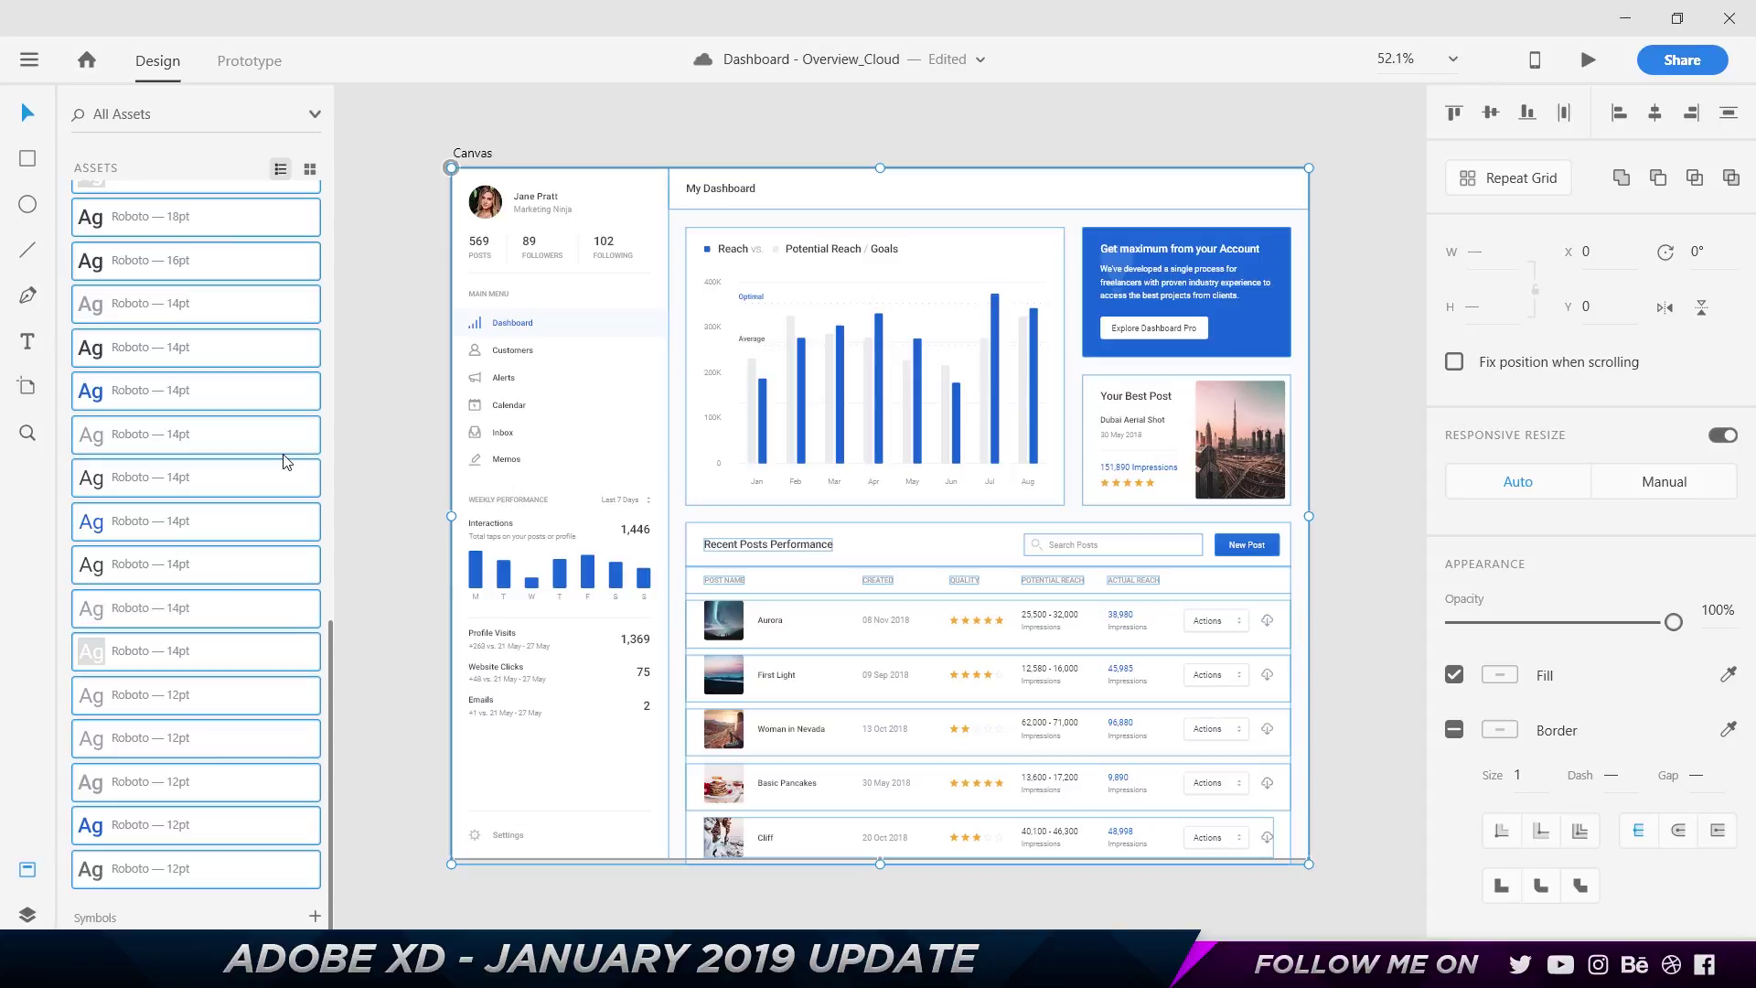
Rename the #FFFFFF color asset as White
scroll(192, 539, up, 6)
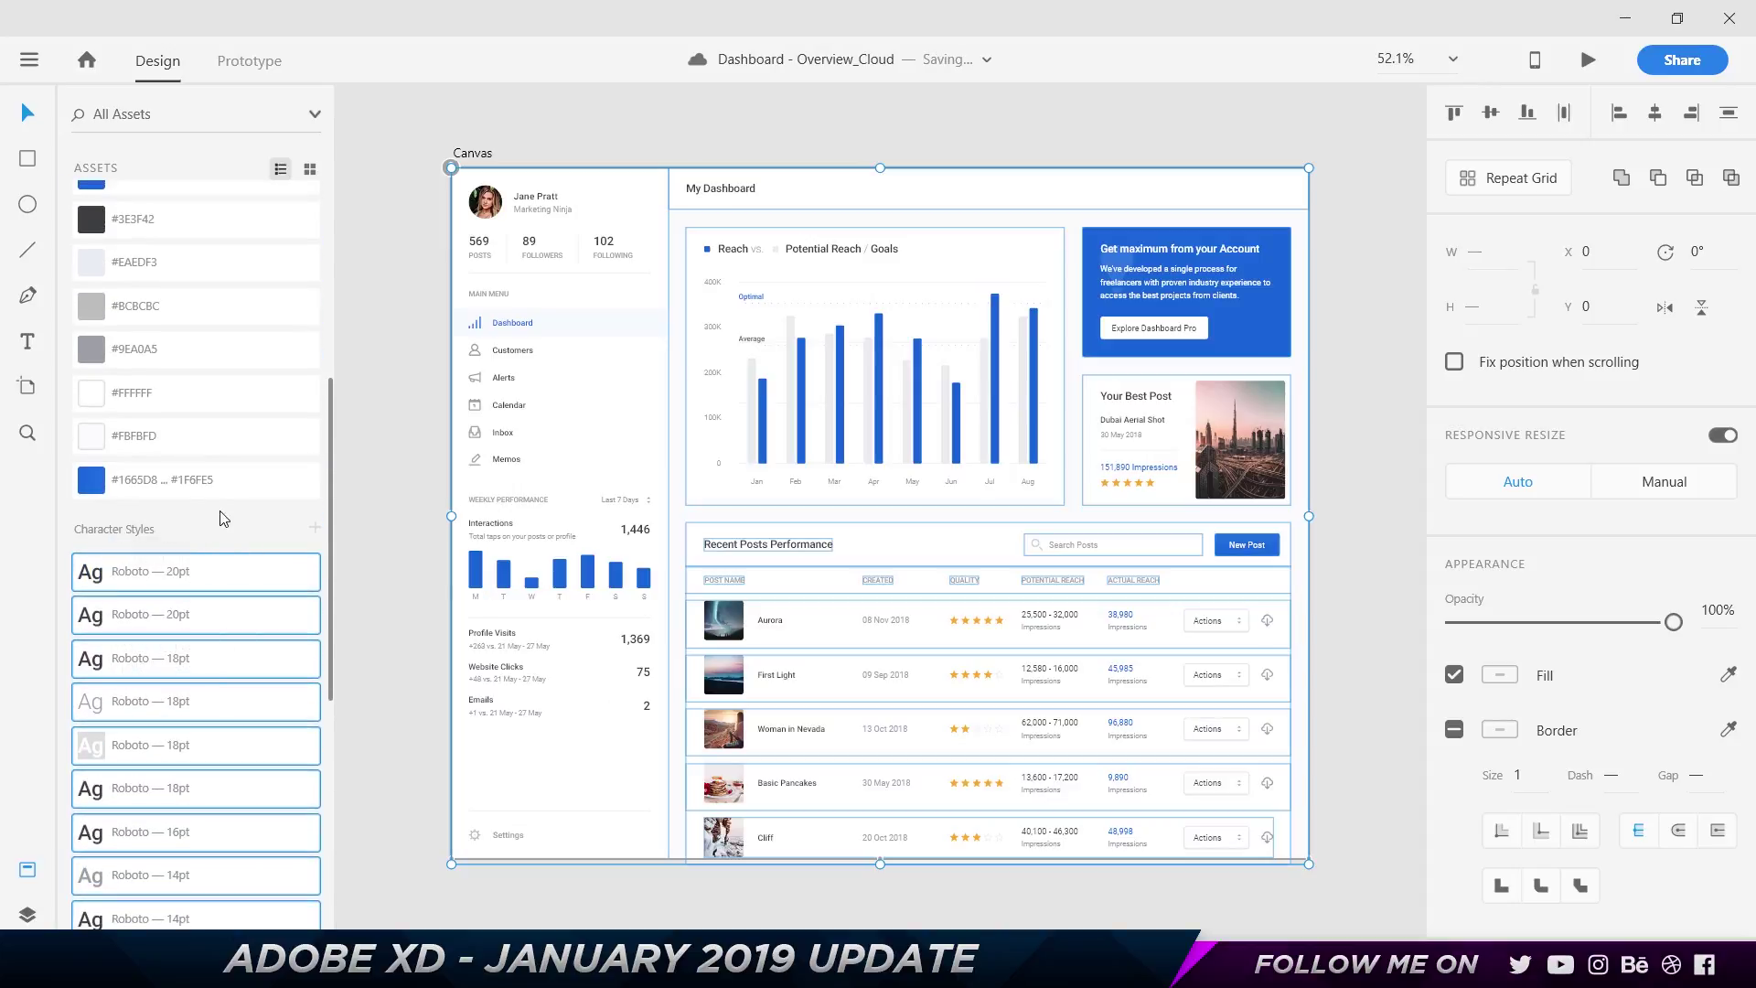
double_click(143, 395)
text(White)
key(Return)
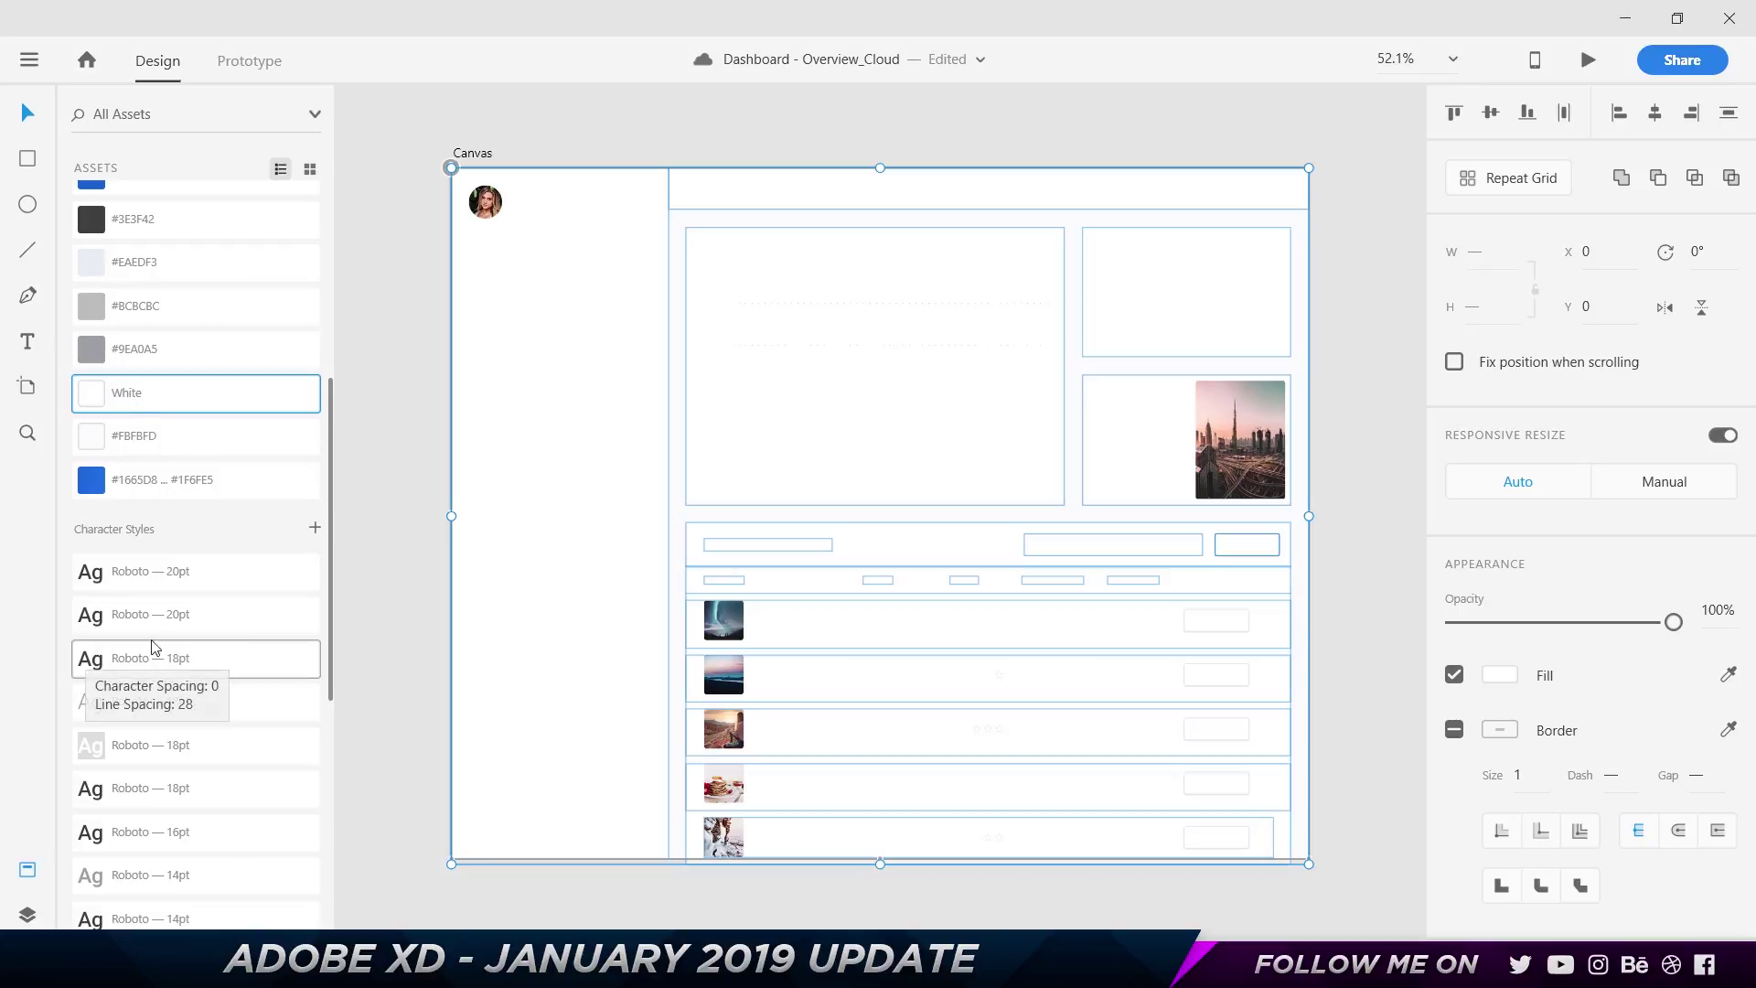
Rename the first Roboto 20pt character style as "Main Title - 20px" and clear the selection
double_click(194, 568)
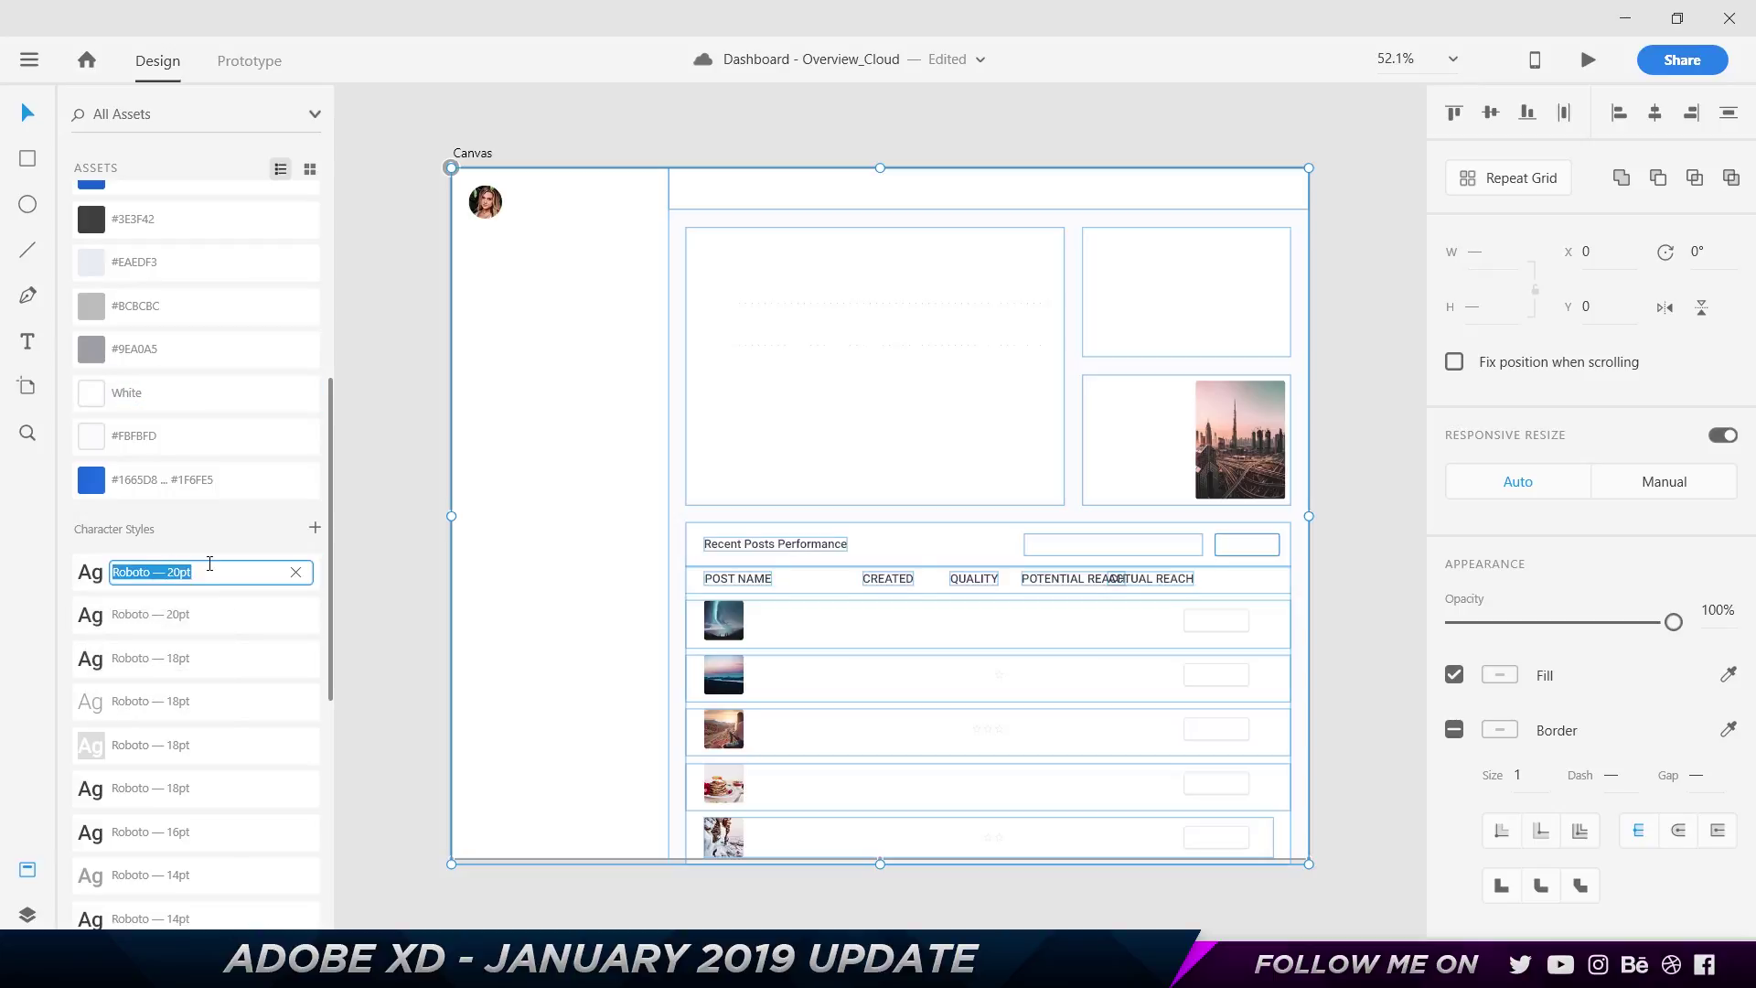
text(Main Tilte)
key(BackSpace)
key(BackSpace)
text(tle)
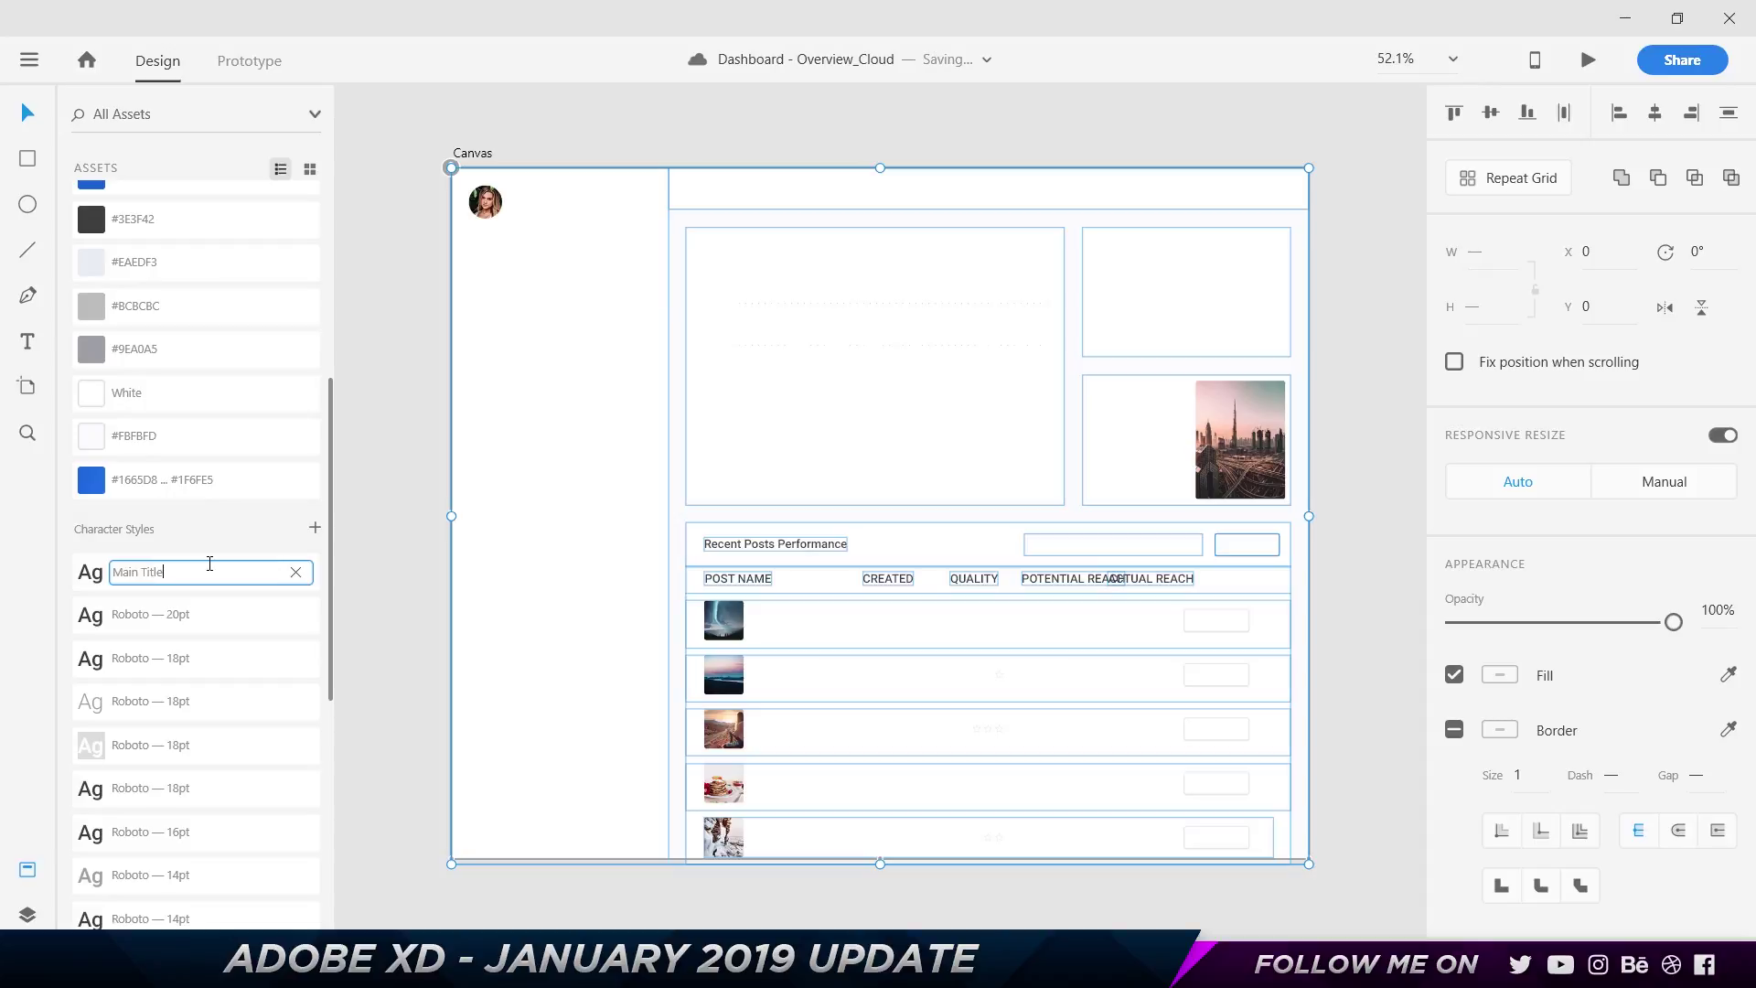
text( - 20px)
click(370, 420)
Search the document assets for "white" and then for "20p"
scroll(105, 612, up, 5)
drag(119, 651, 137, 608)
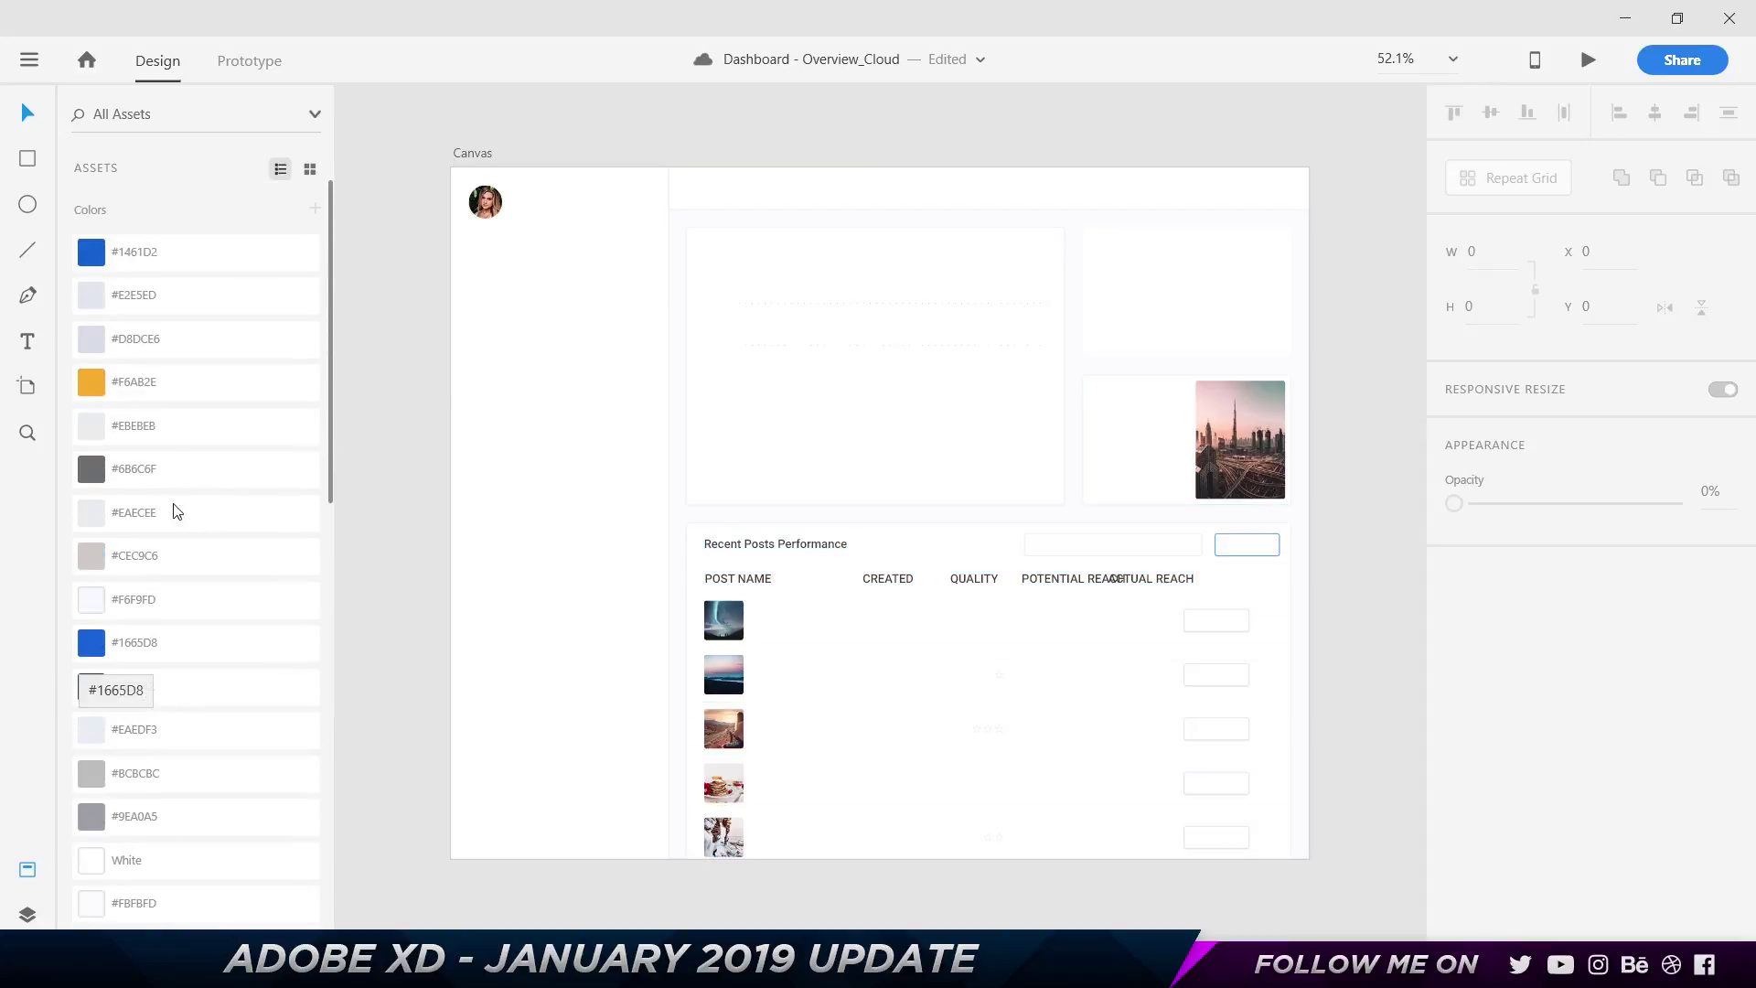
click(118, 110)
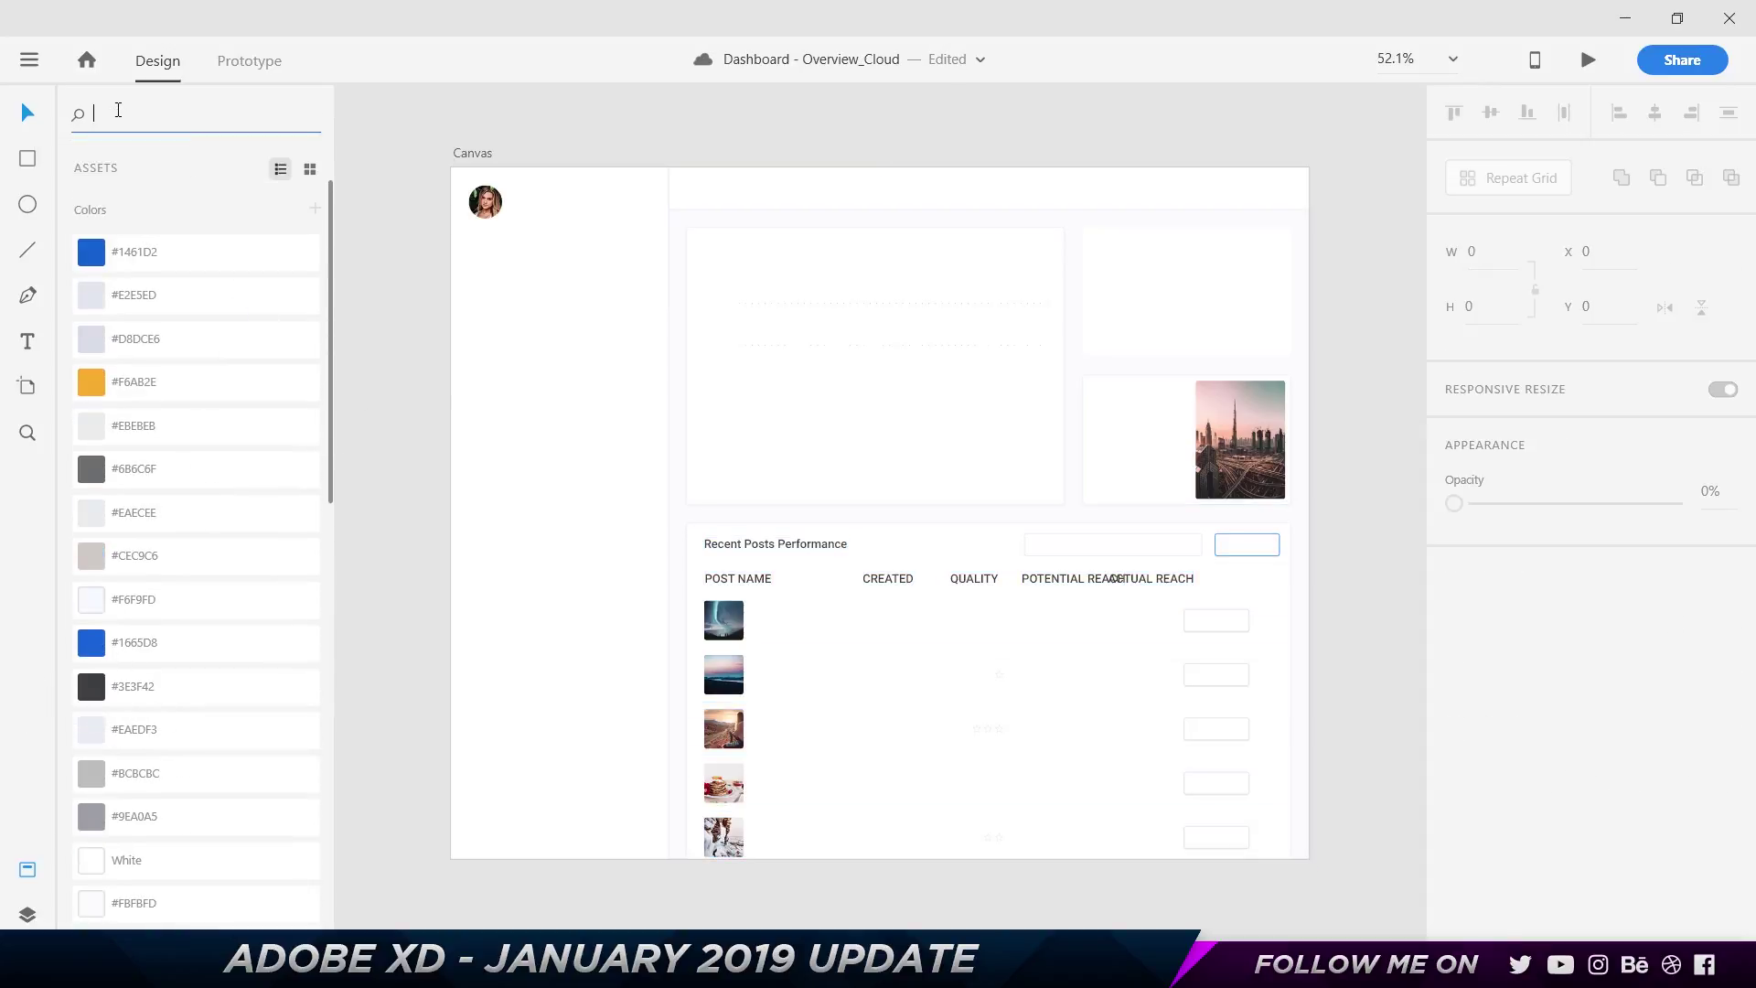
text(white)
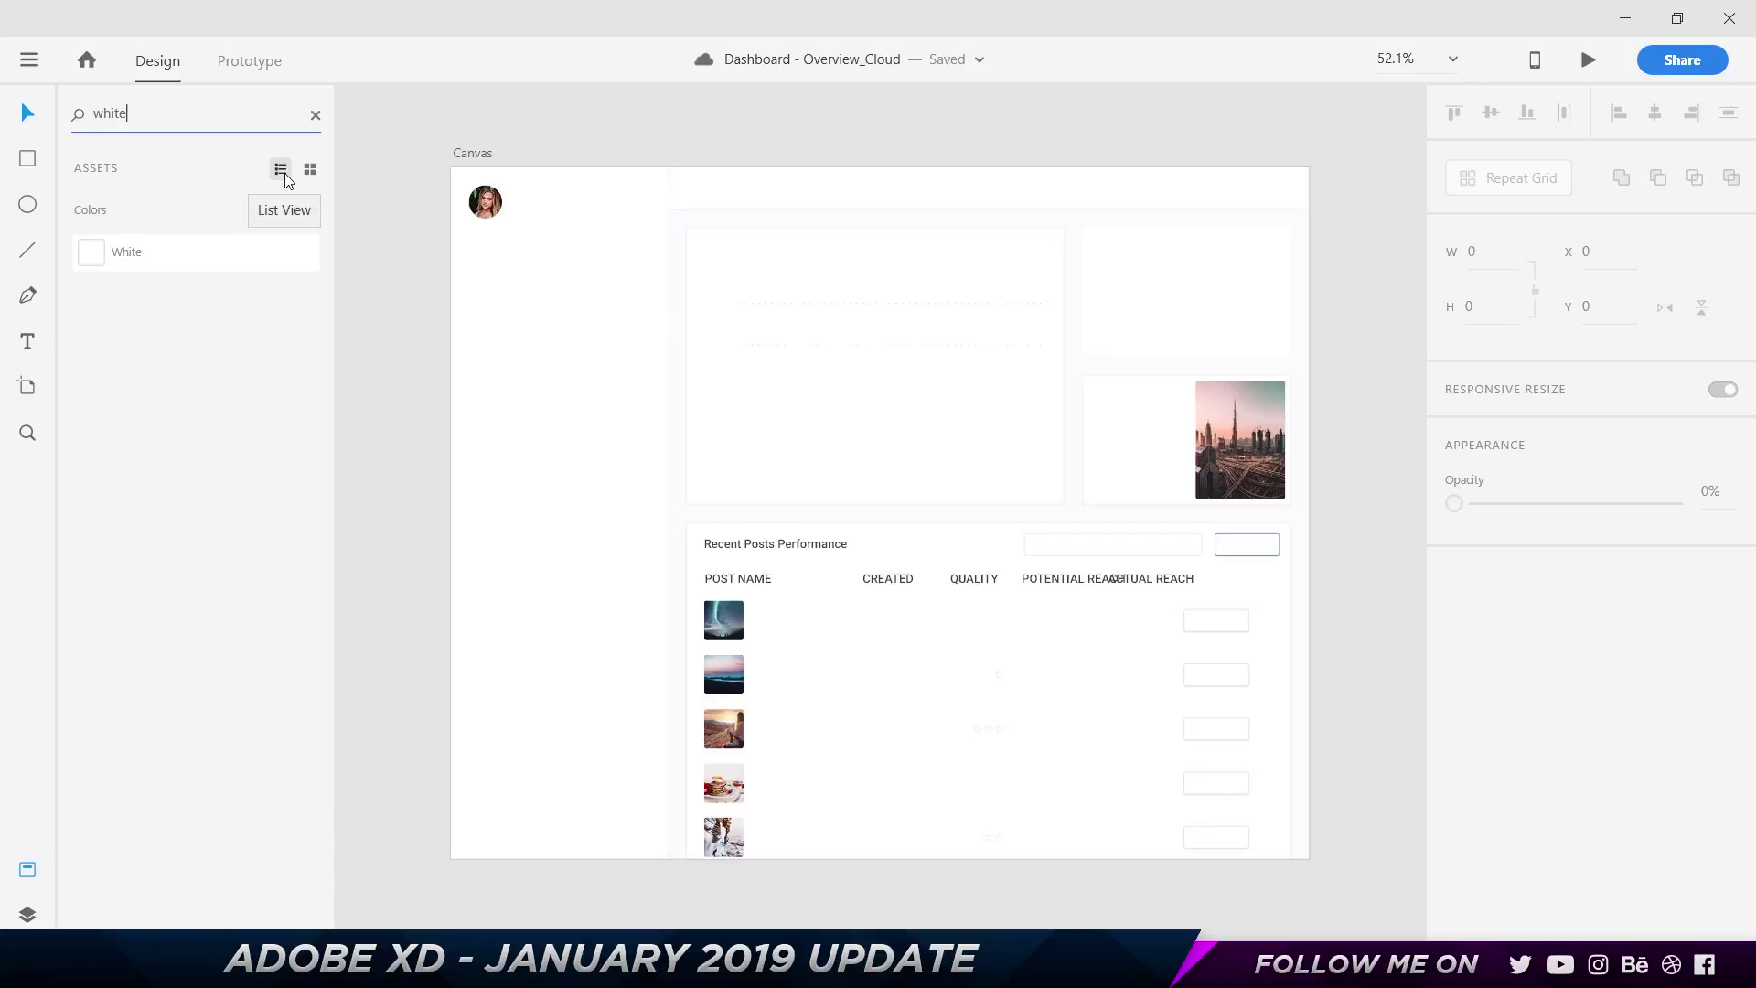
key(ctrl+a)
text(20p)
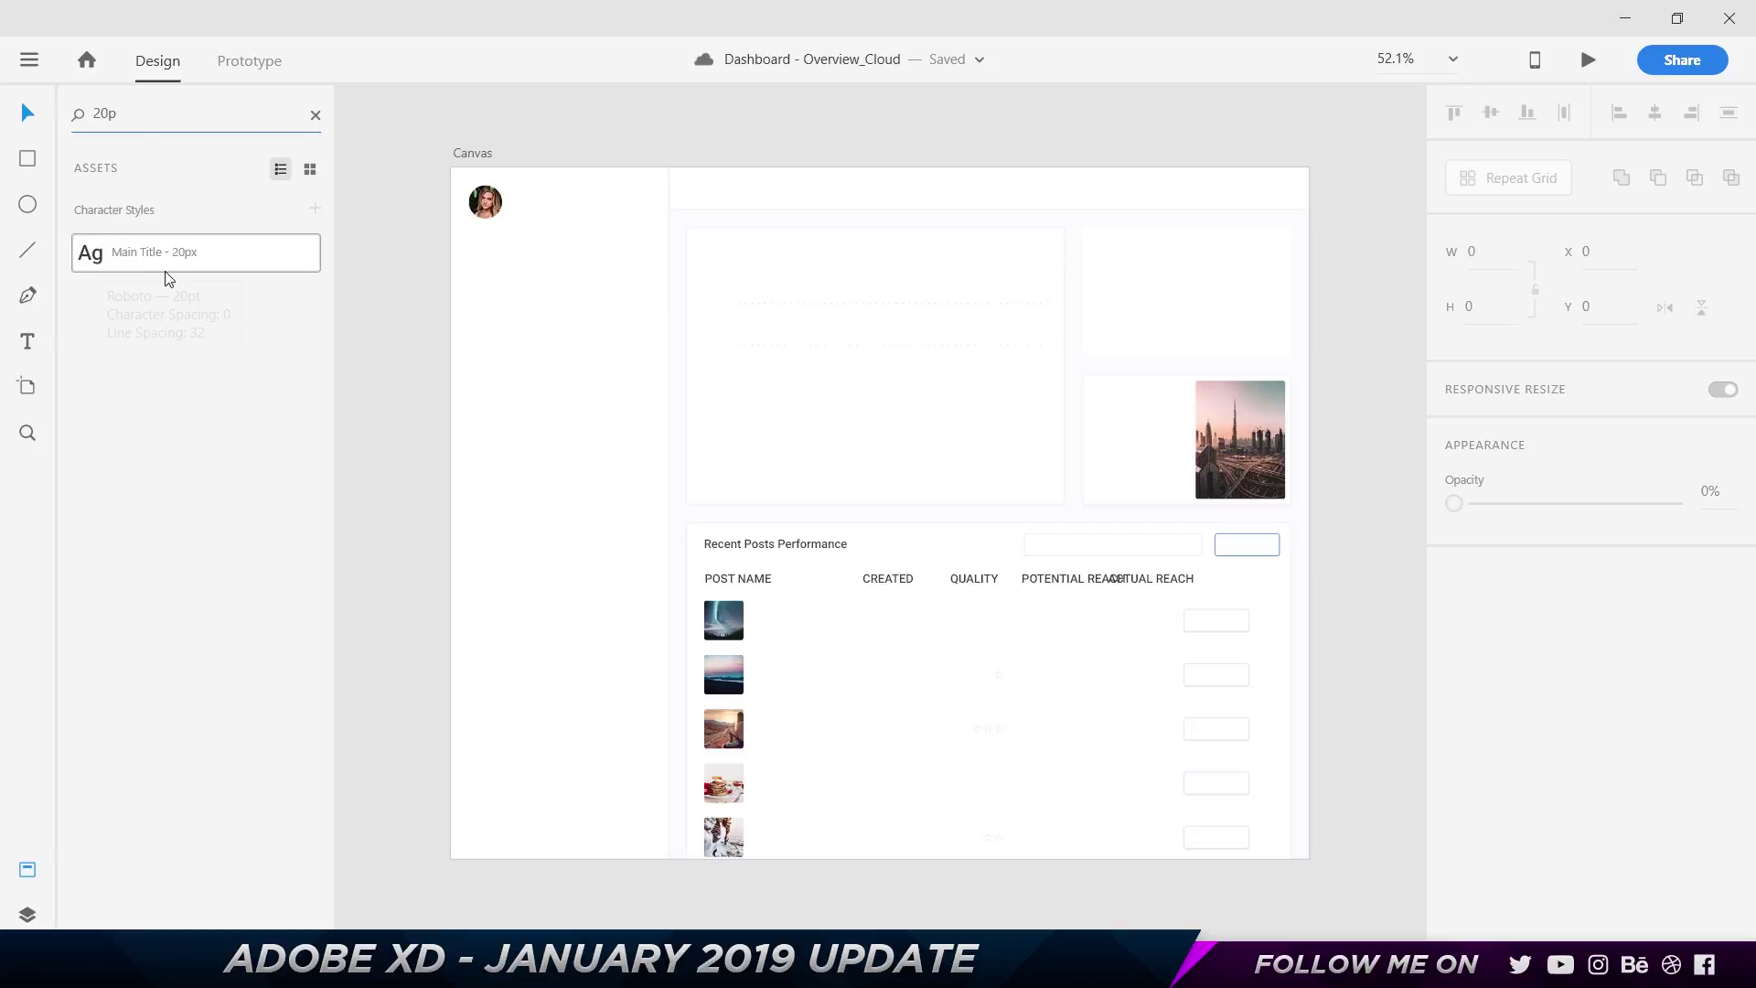
mouse_move(128, 262)
Show the document's layers and undo the white fill and text style applied to the artboard's contents
click(28, 915)
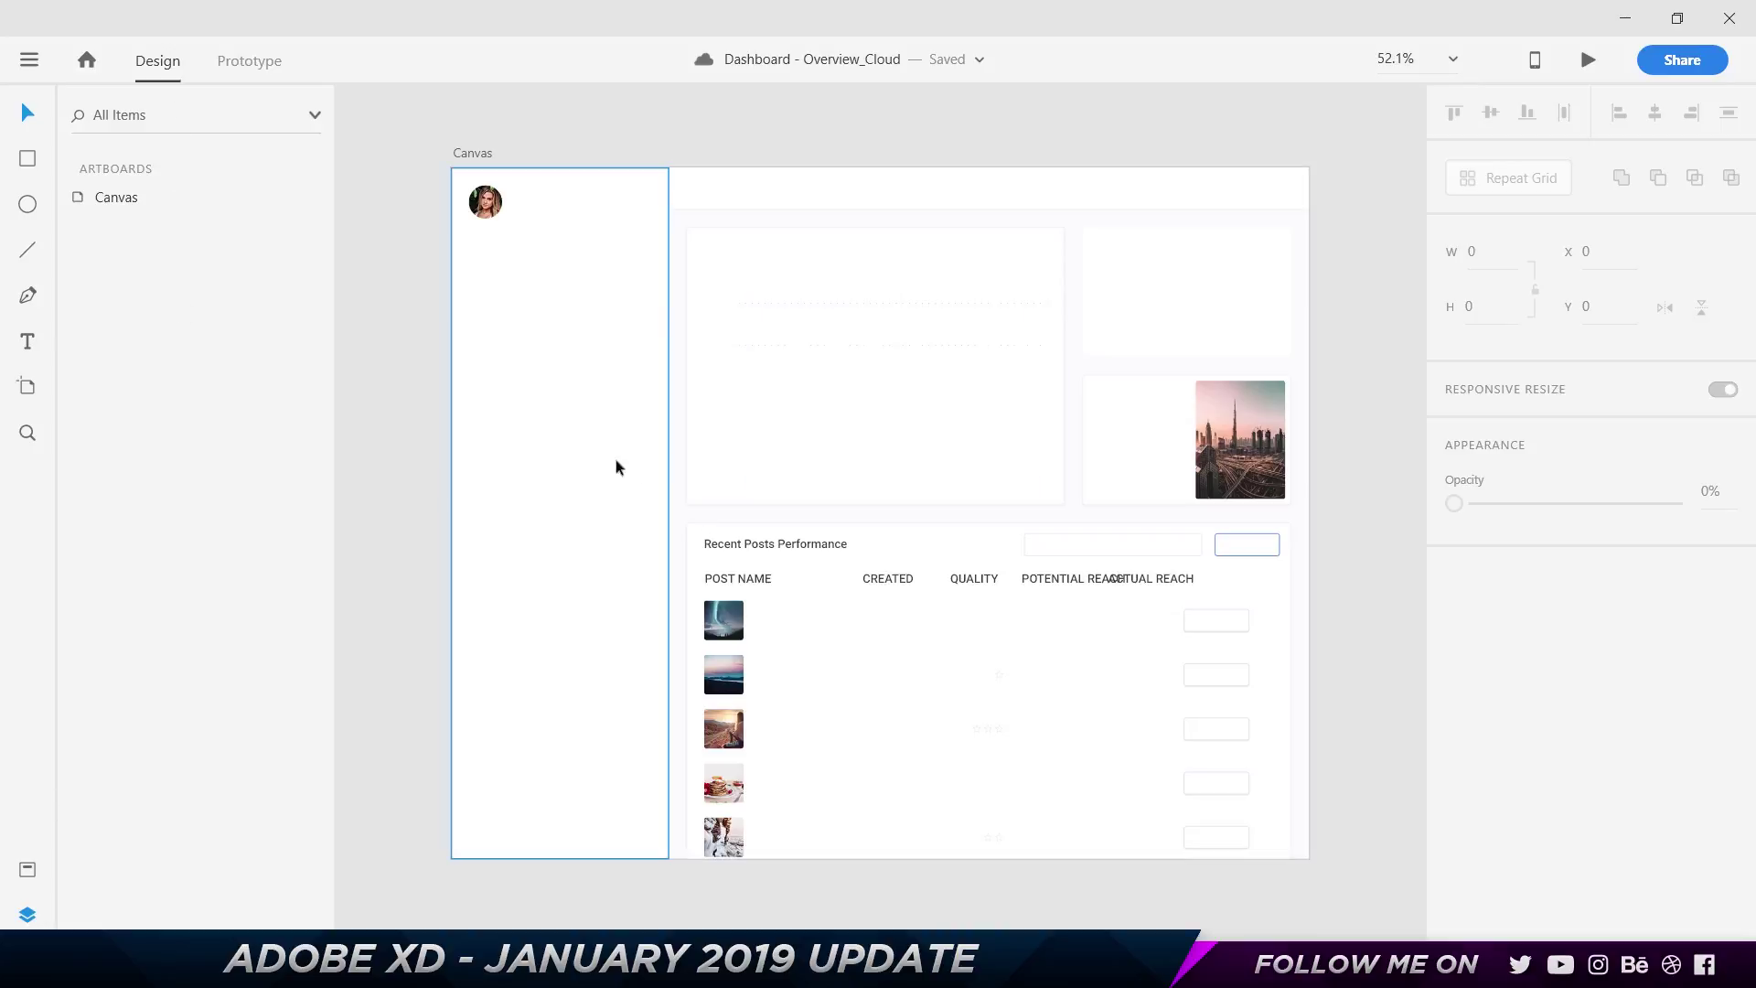
key(ctrl+a)
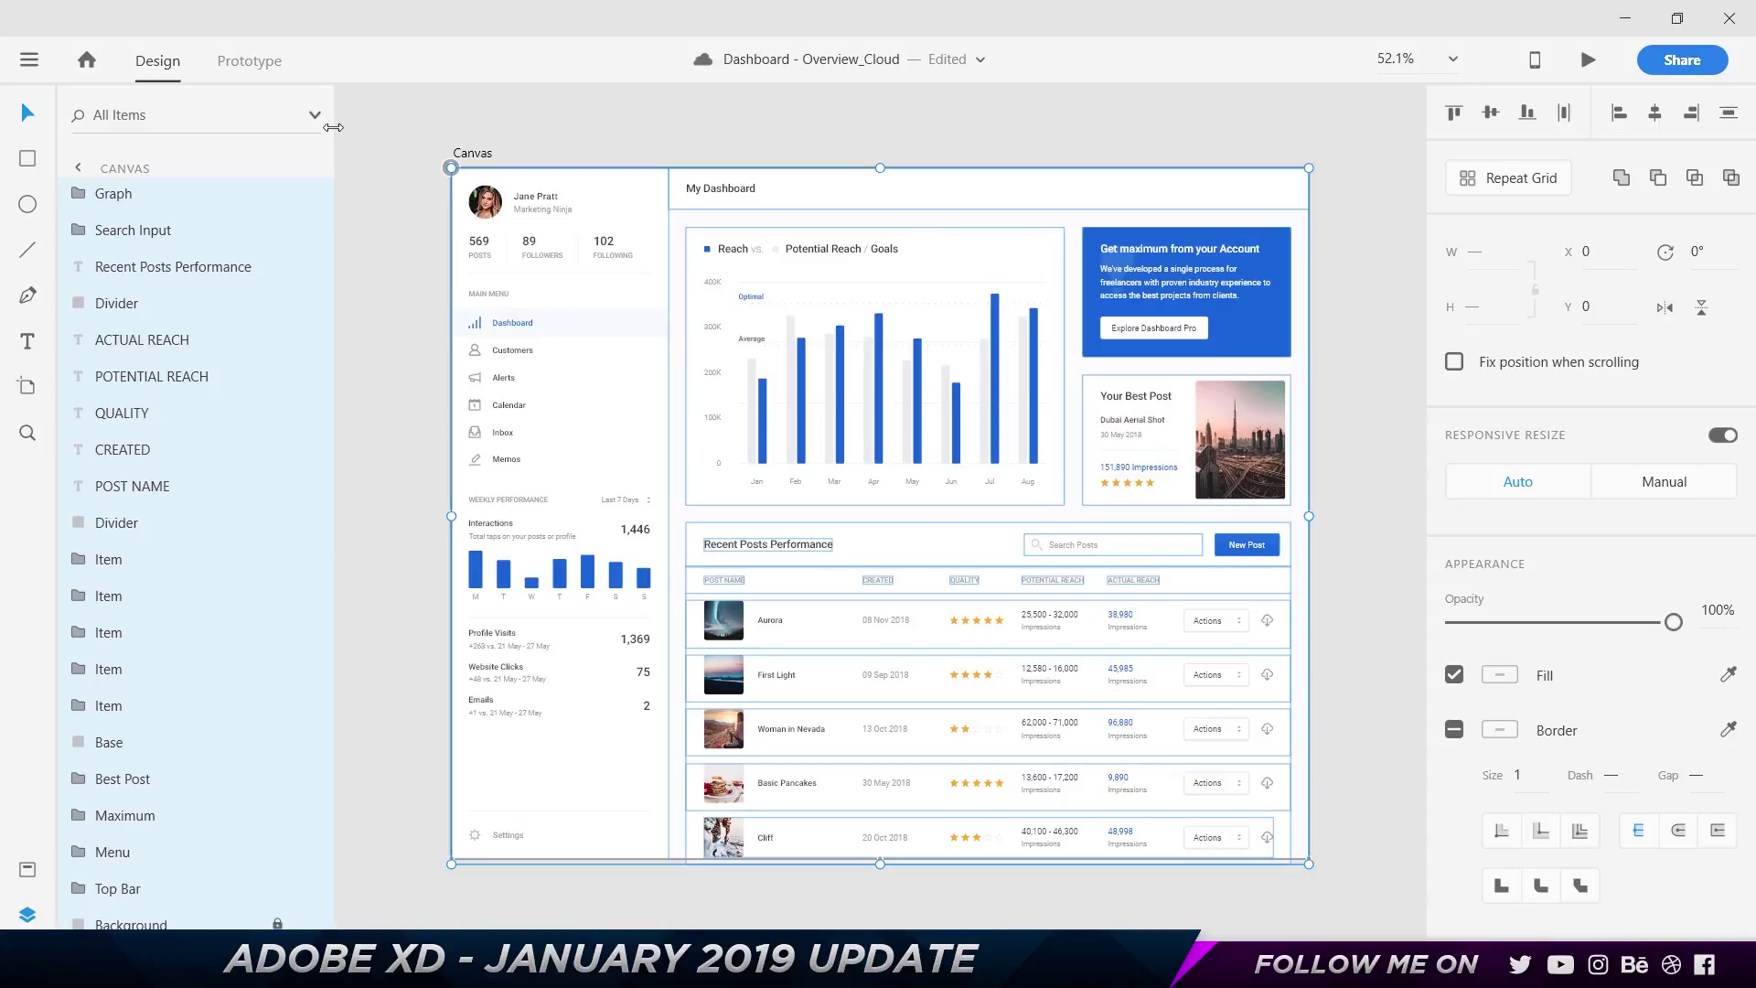
click(417, 153)
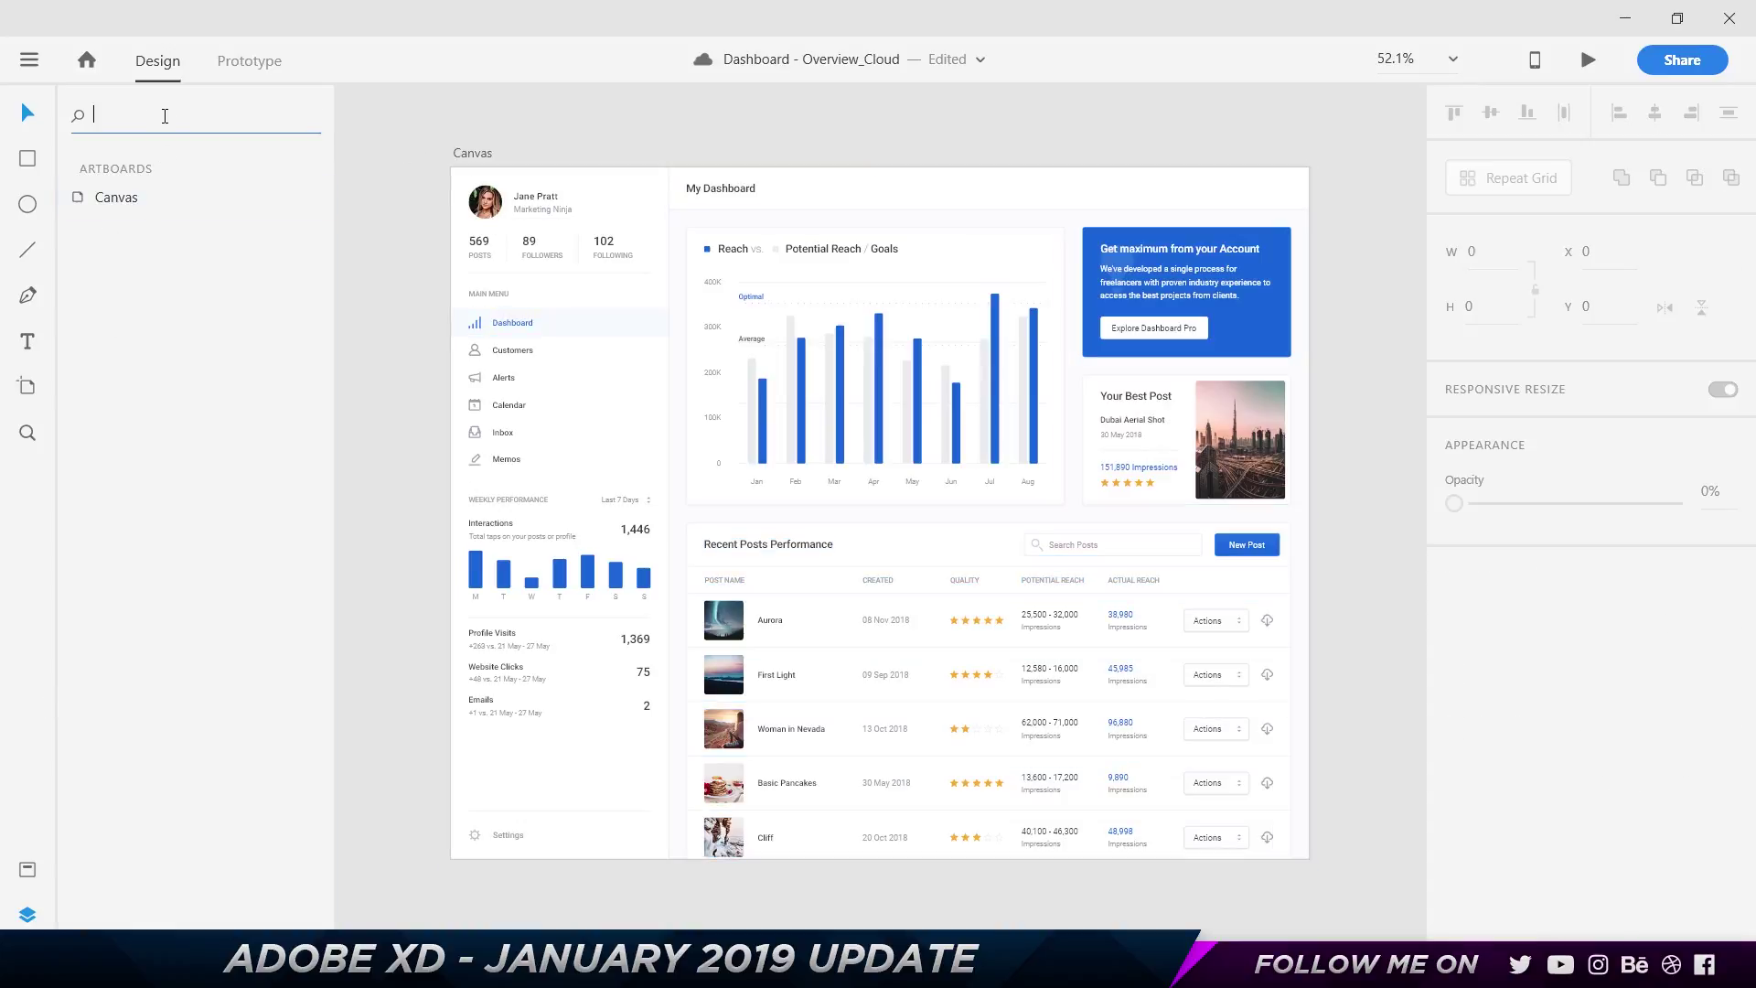
Search the Canvas artboard's layers for "button" and clear the search
click(464, 152)
click(201, 115)
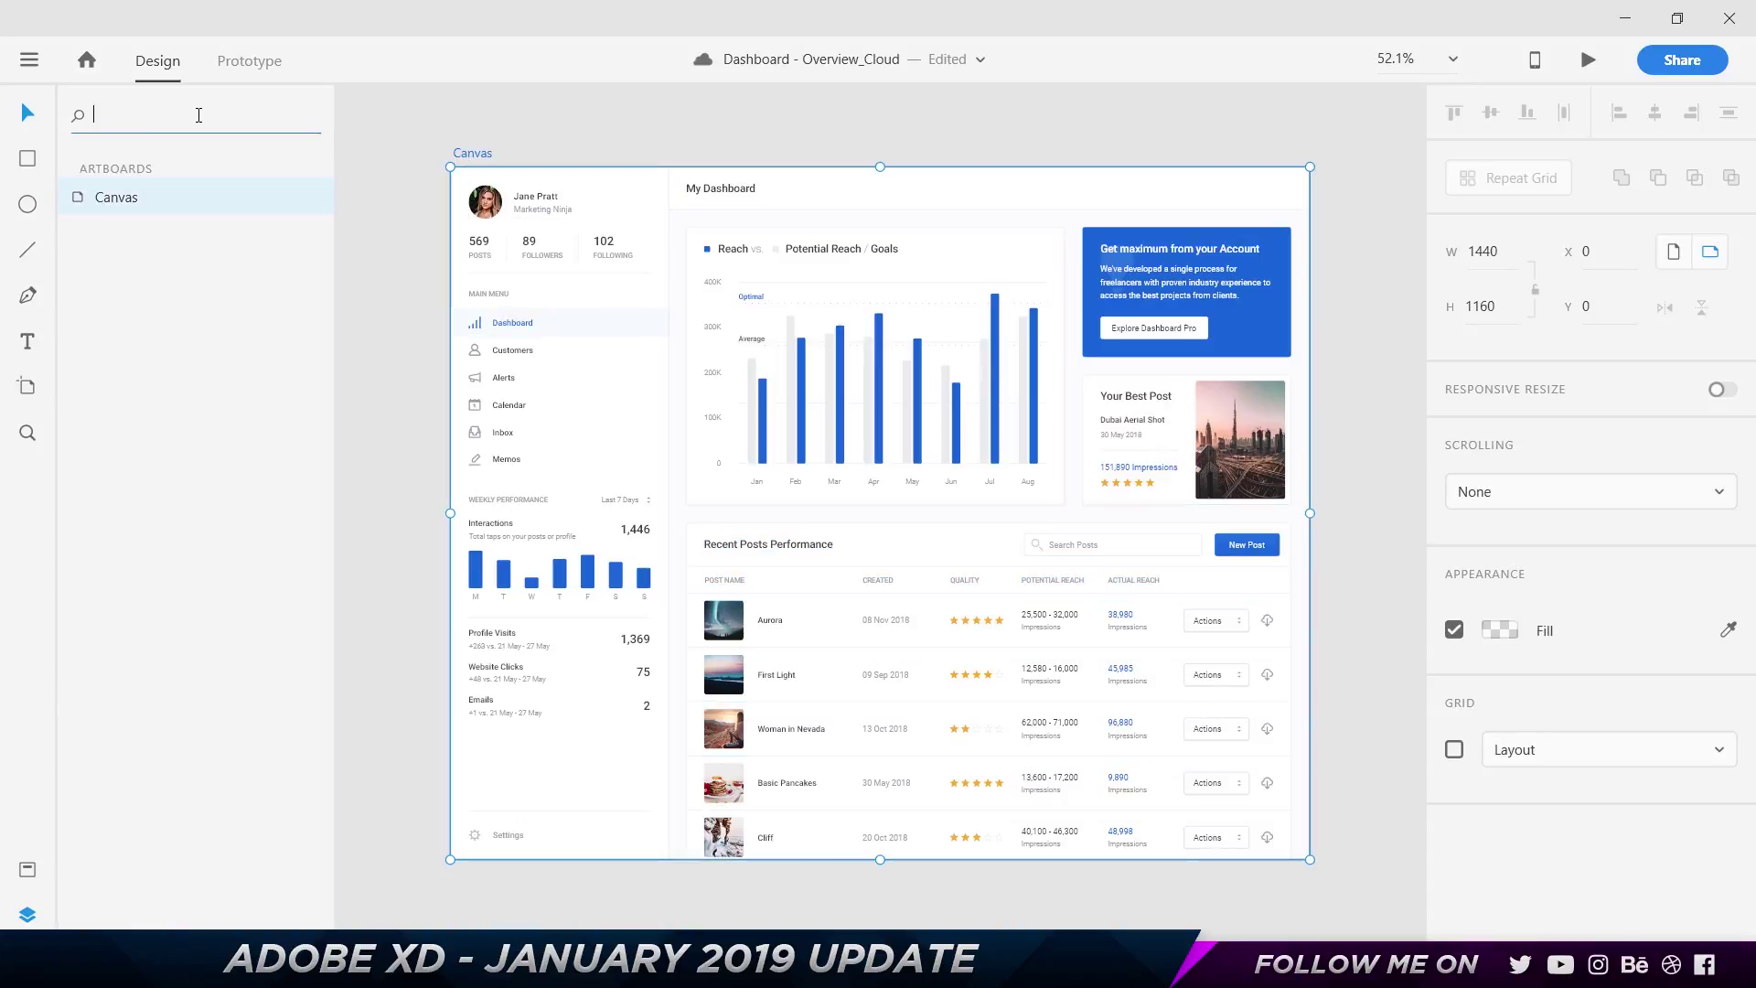
text(button)
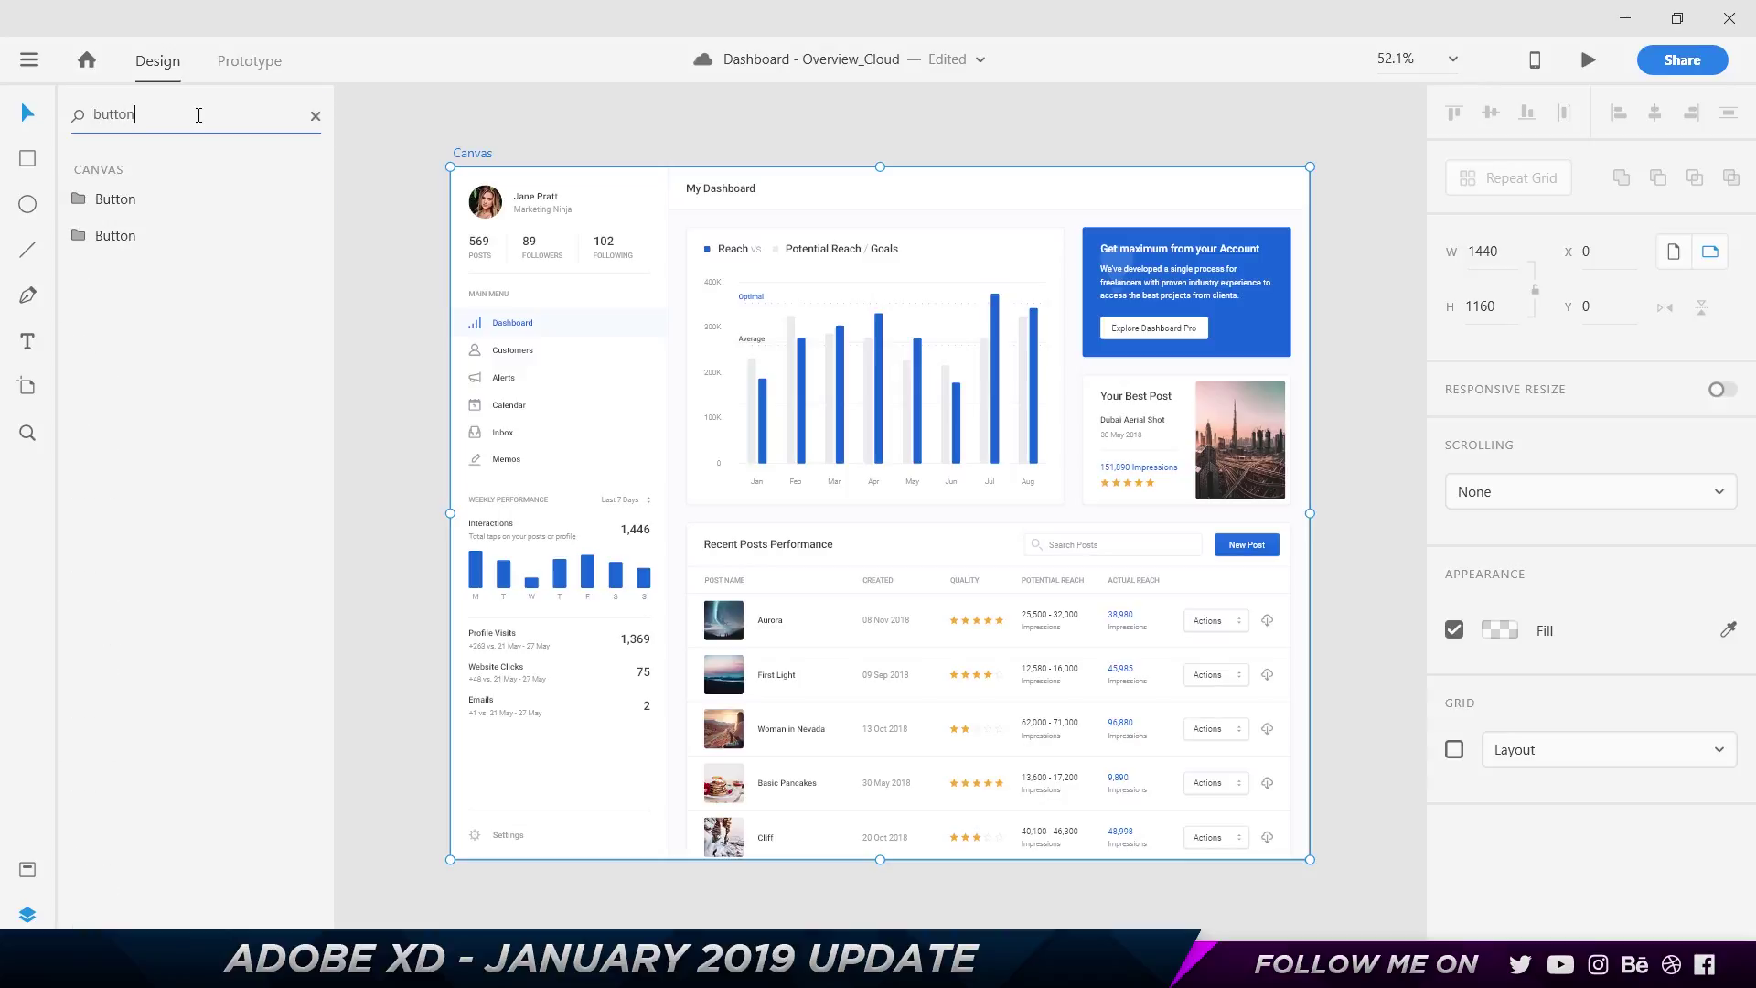
drag(137, 114, 92, 114)
key(BackSpace)
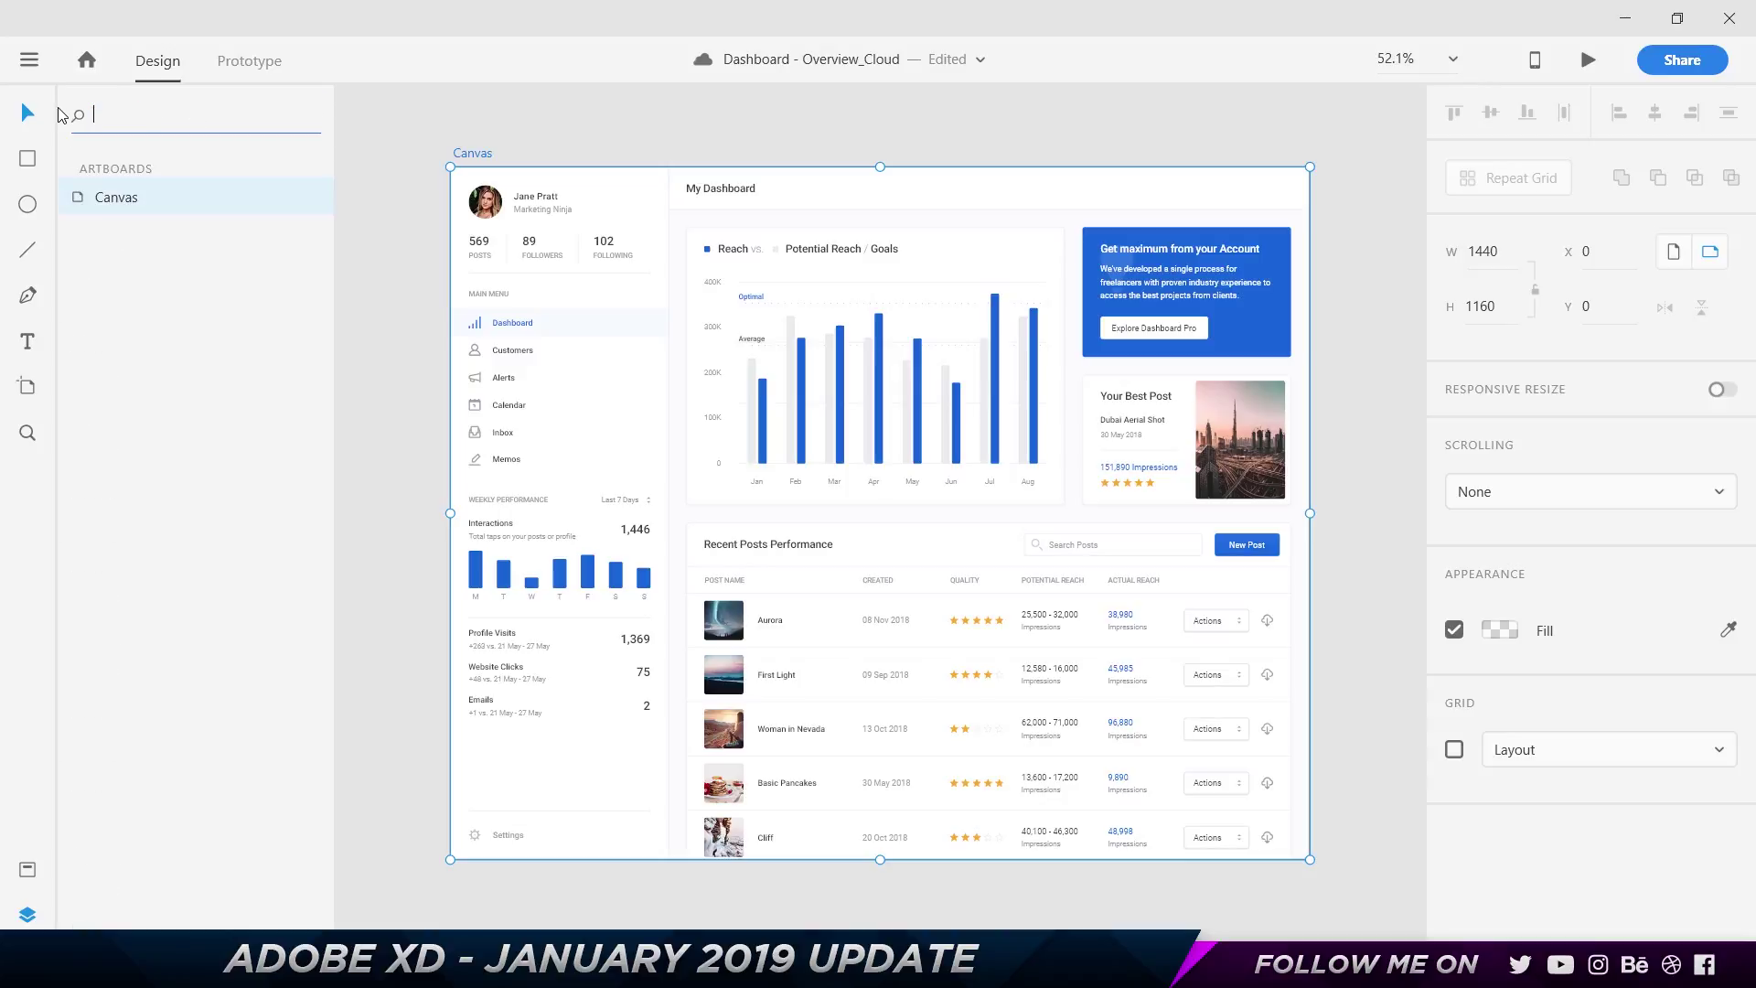
click(216, 382)
Filter the layers to Images and search for "pic"
click(315, 114)
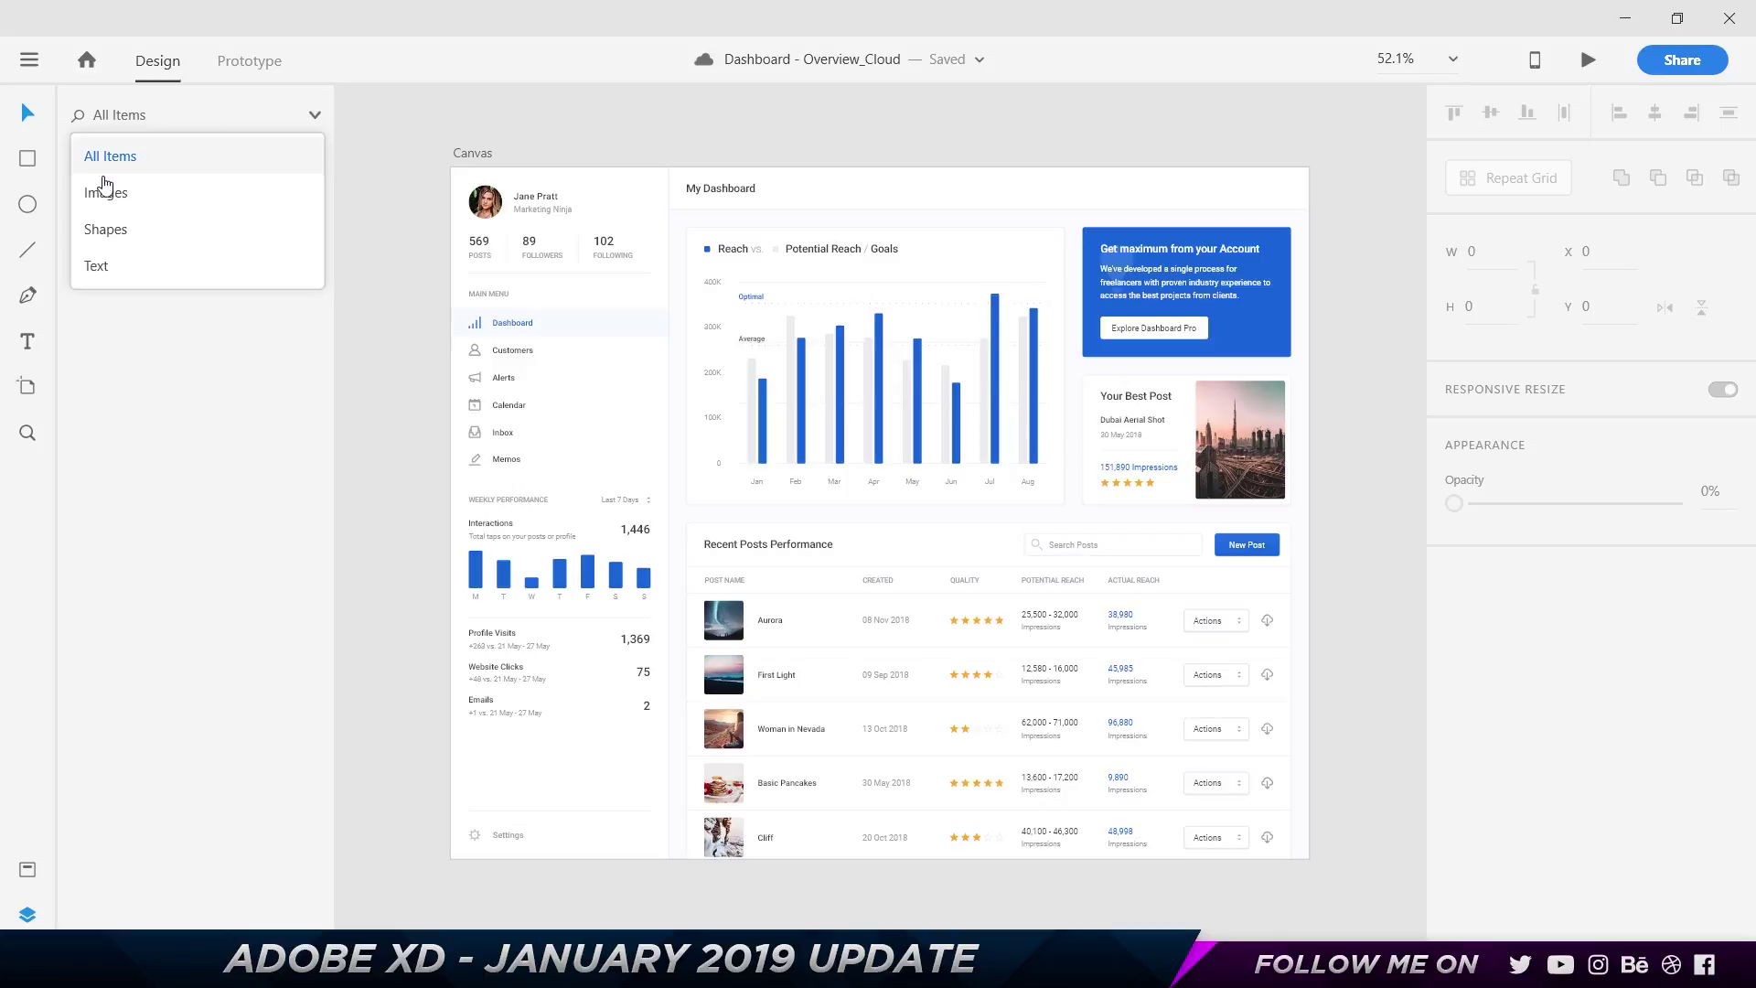
click(185, 194)
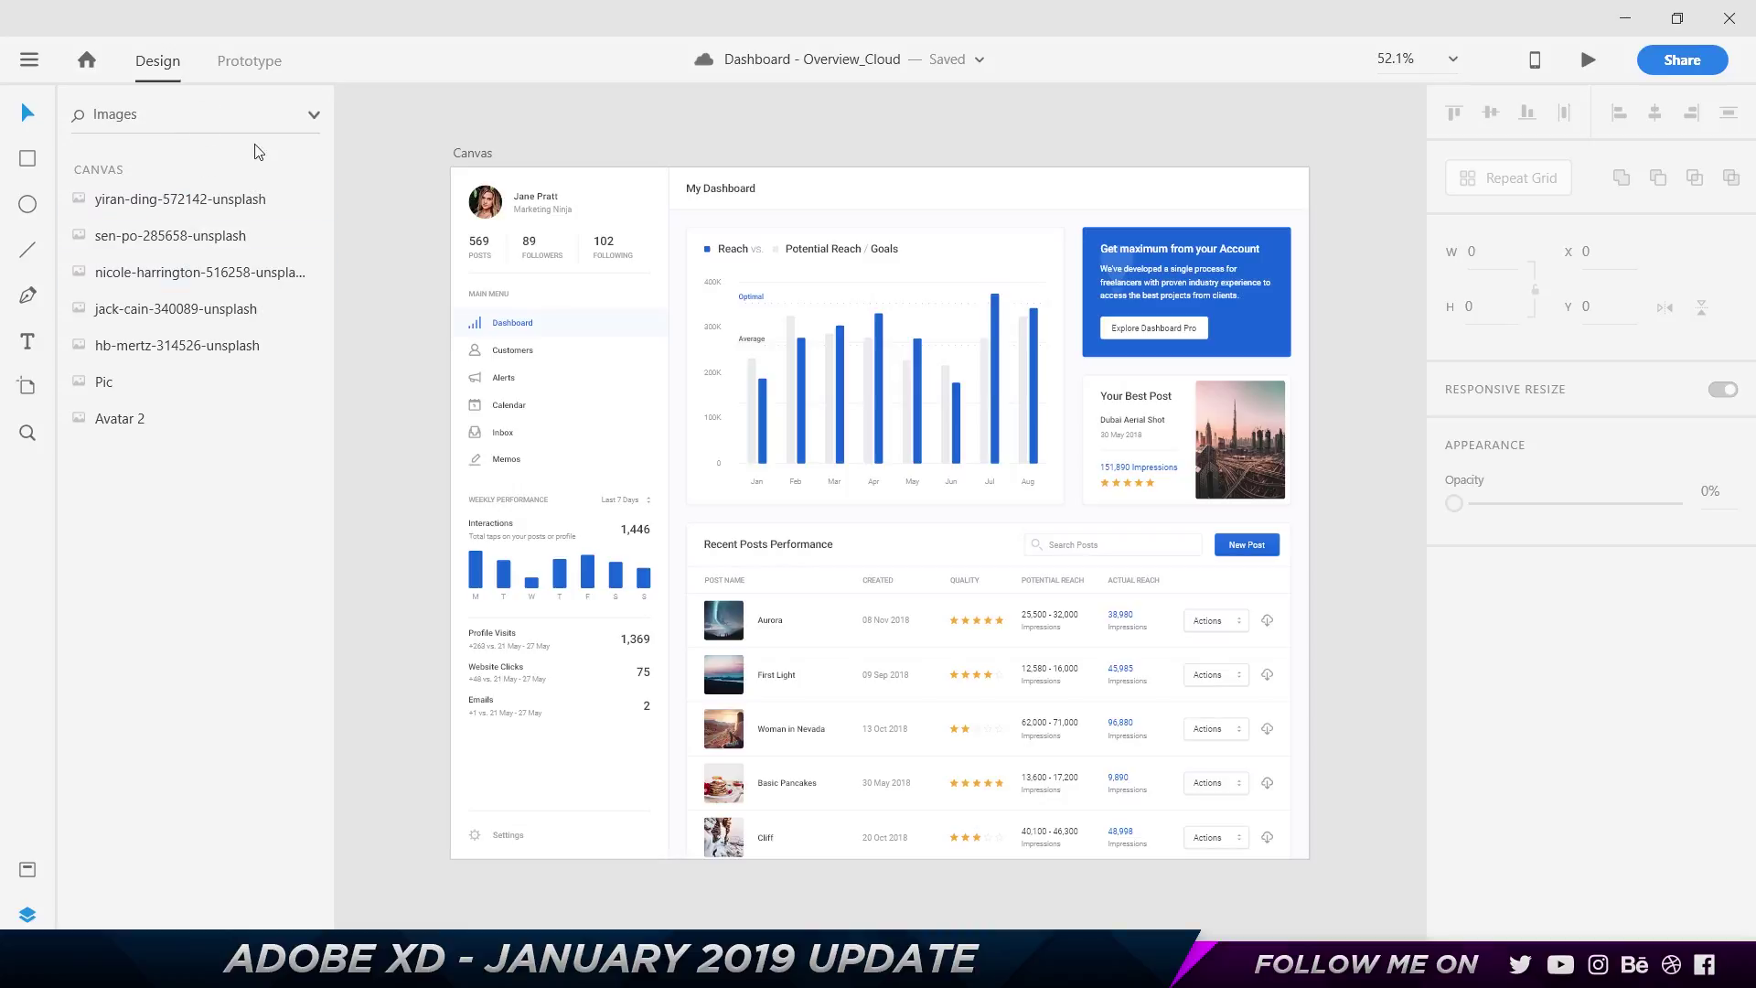
click(237, 110)
text(pic)
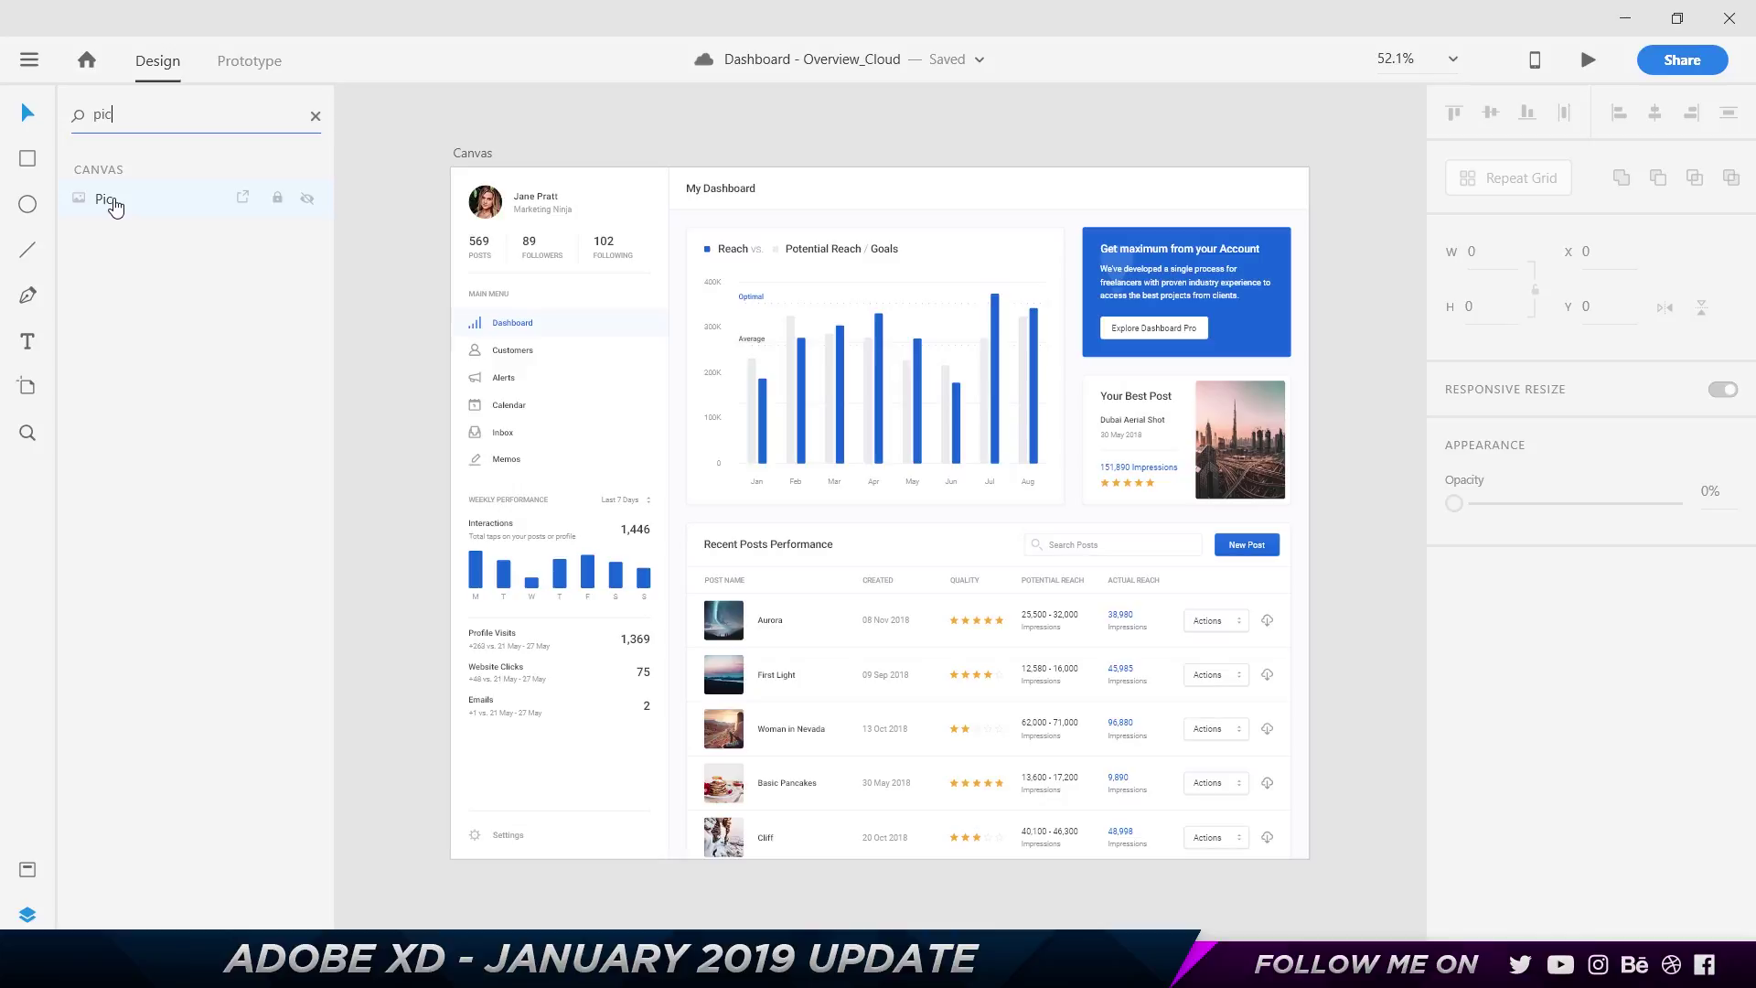
Return to the document assets and flip the avatar picture in the dashboard sidebar horizontally
key(ctrl+shift+y)
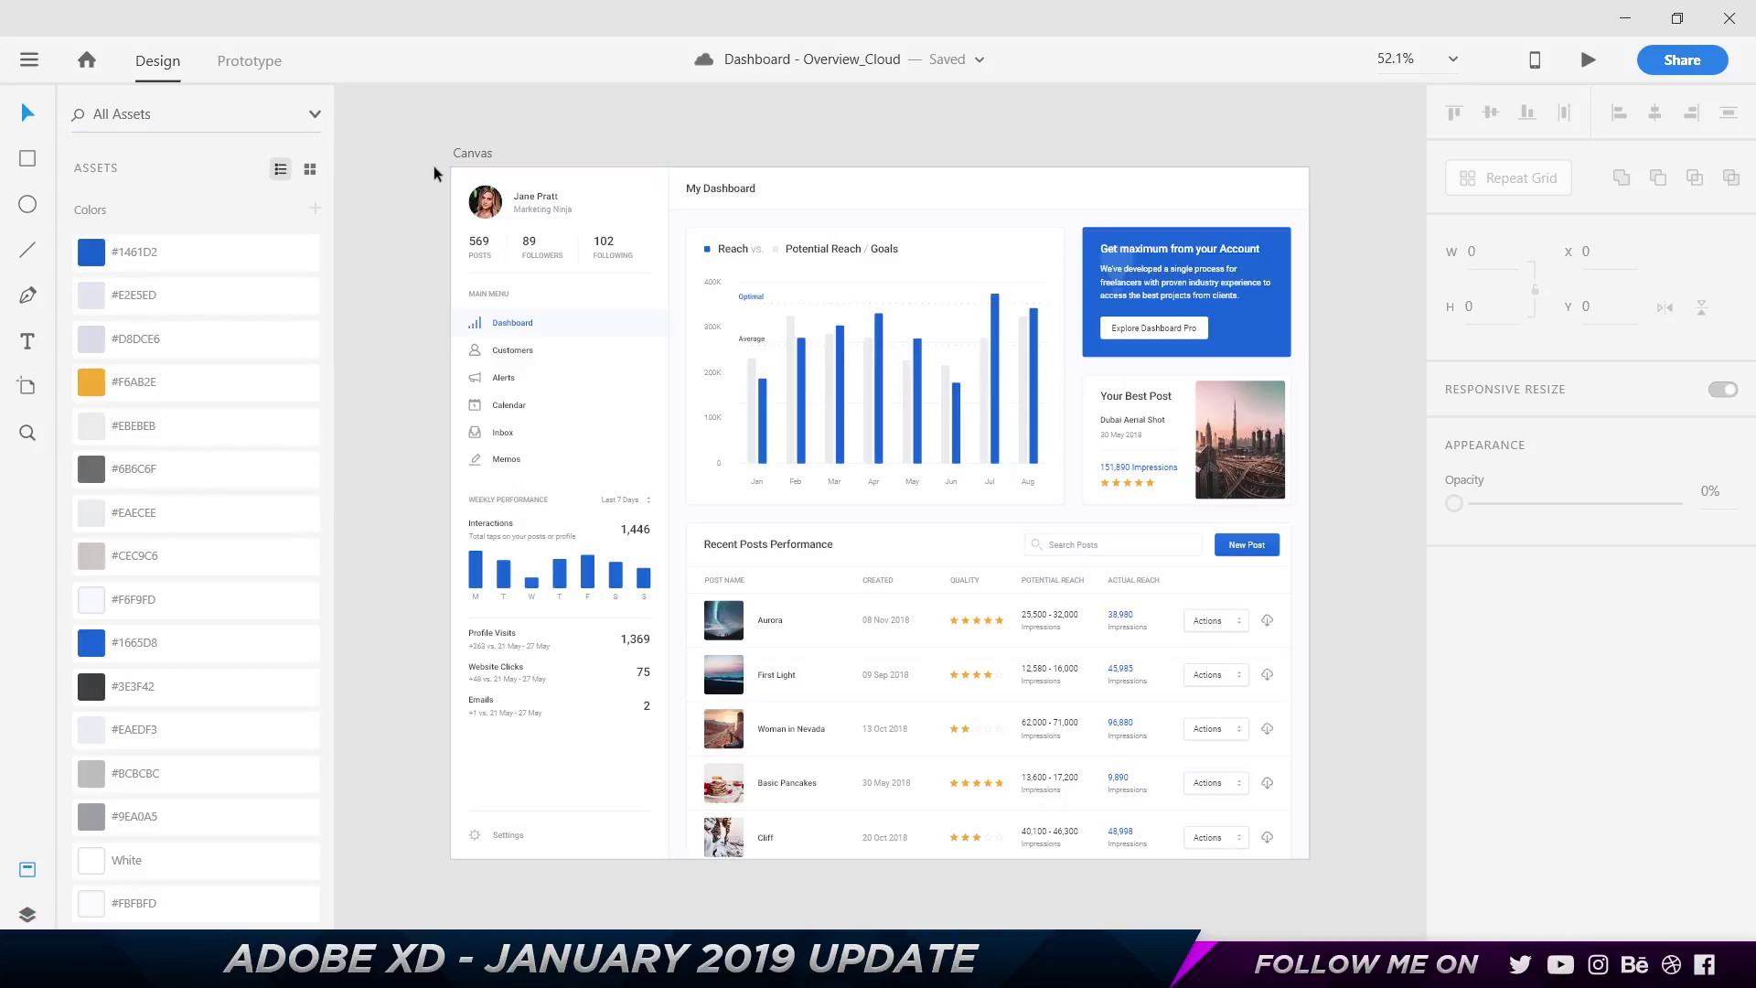
scroll(433, 167, up, 5)
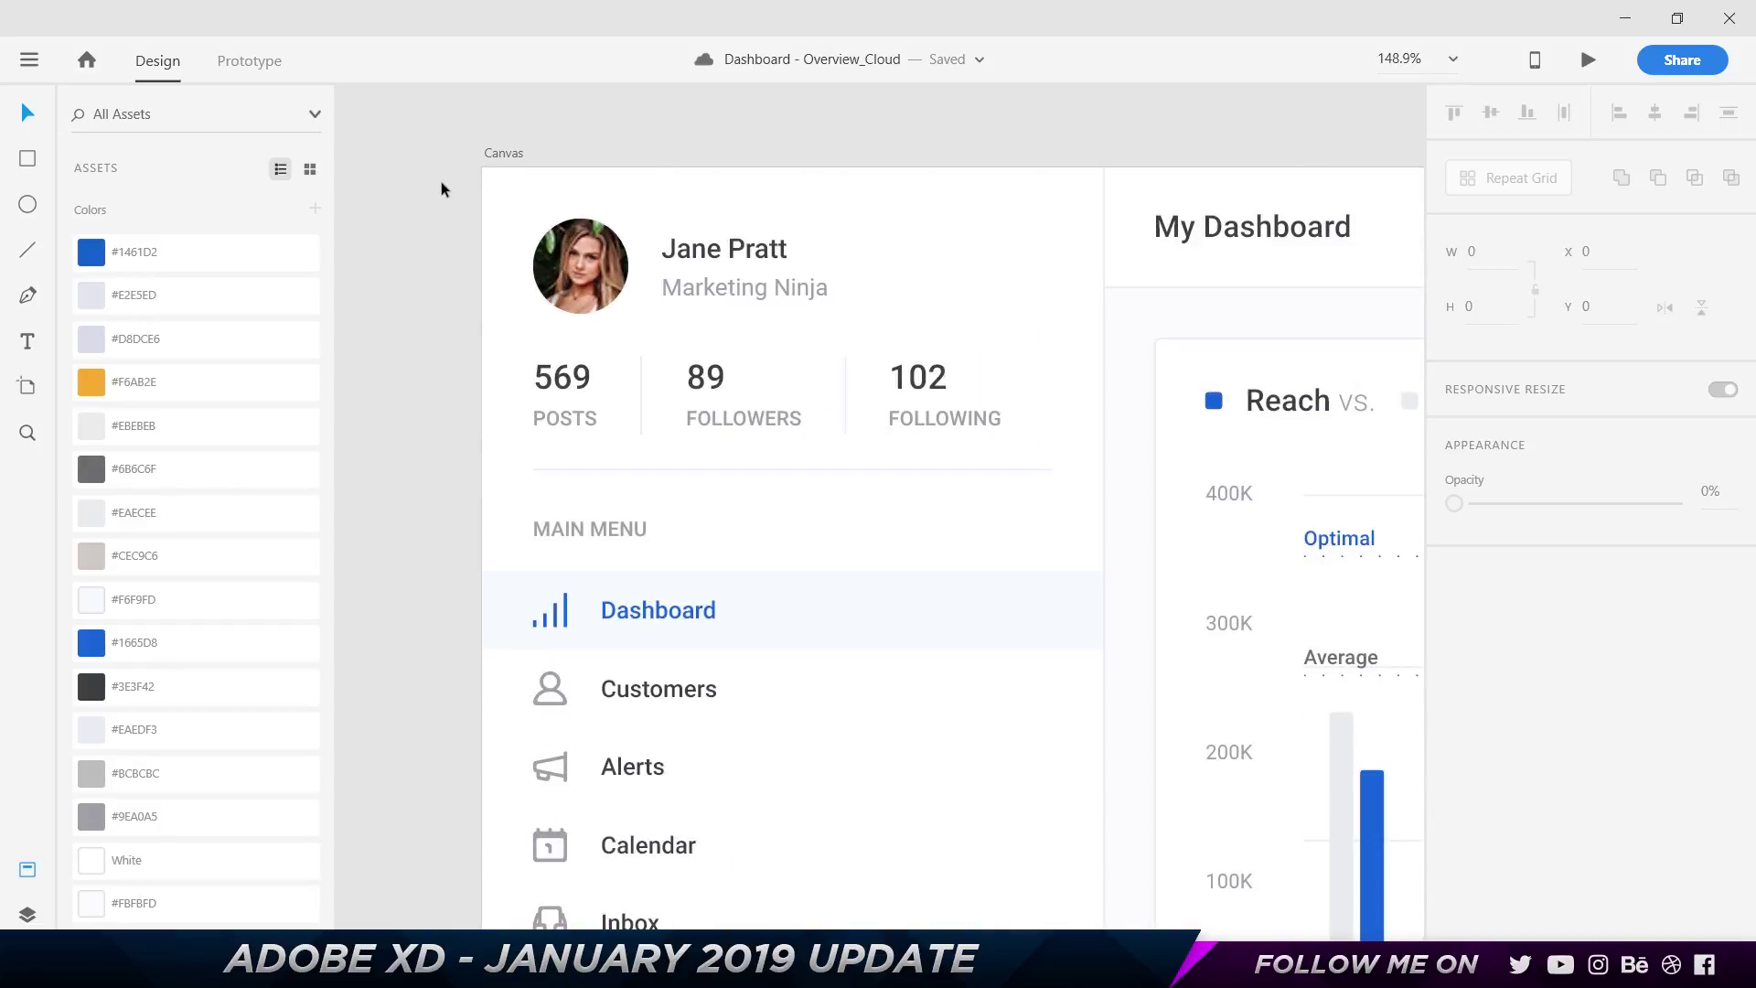
scroll(755, 343, down, 5)
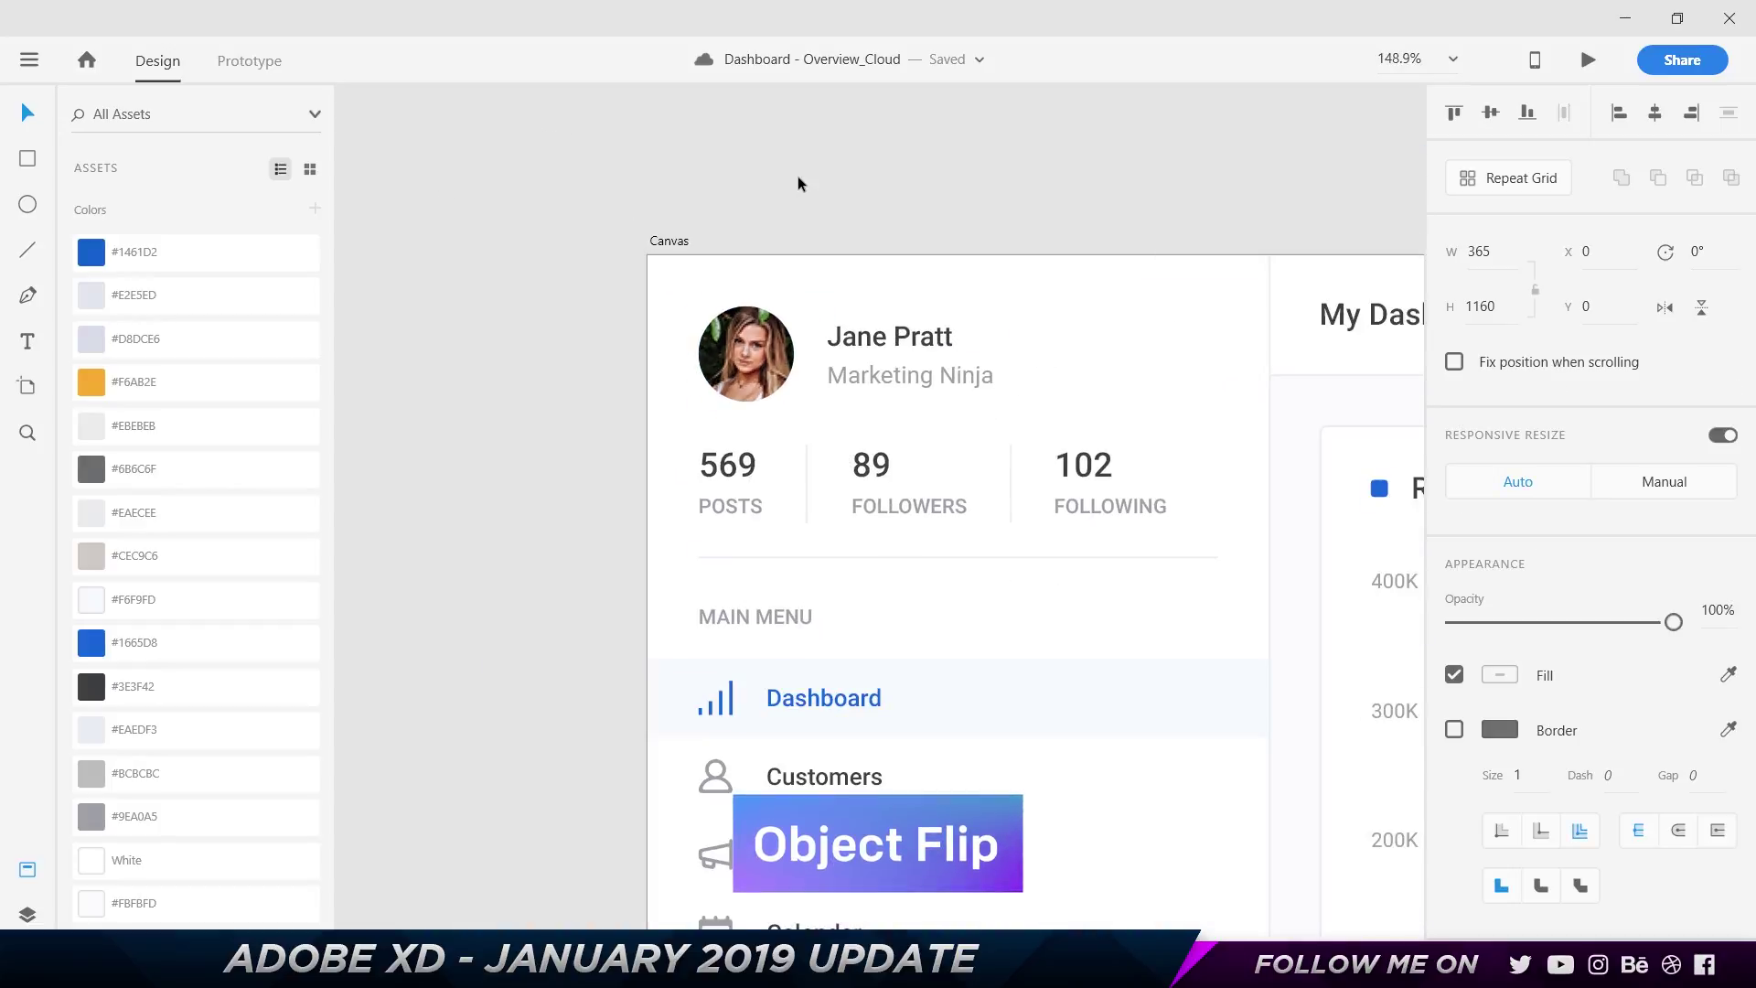
click(755, 343)
drag(1183, 183, 1058, 180)
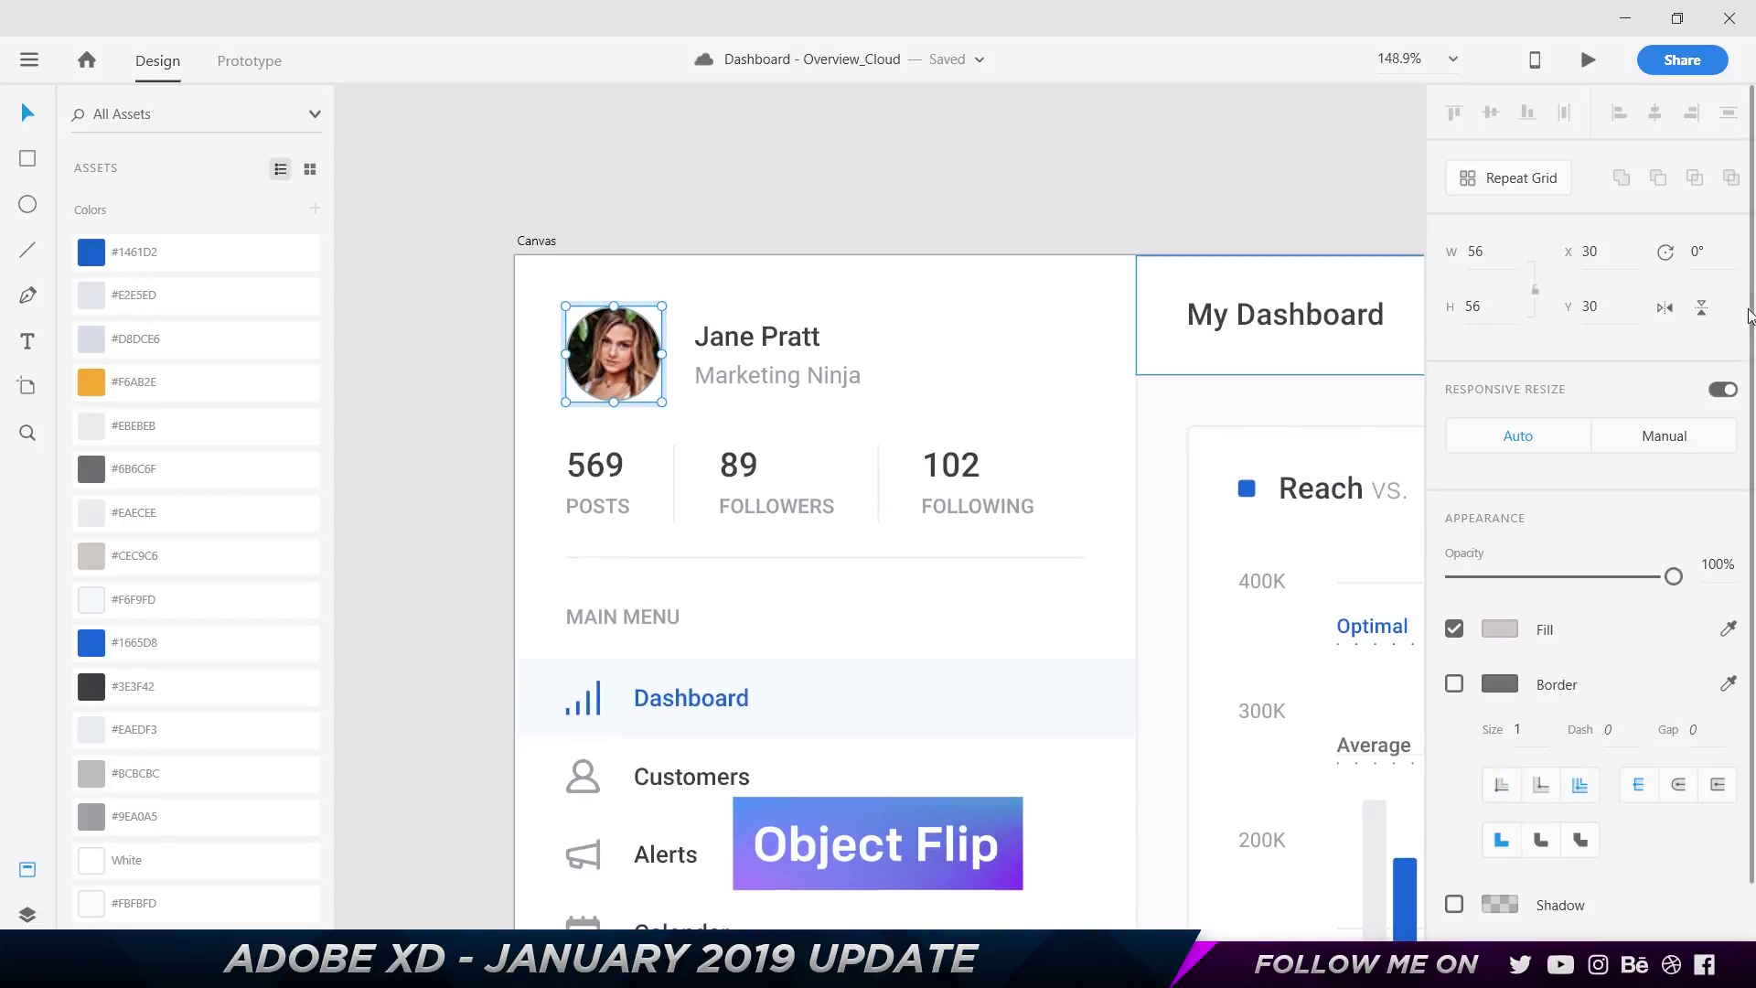
click(1666, 307)
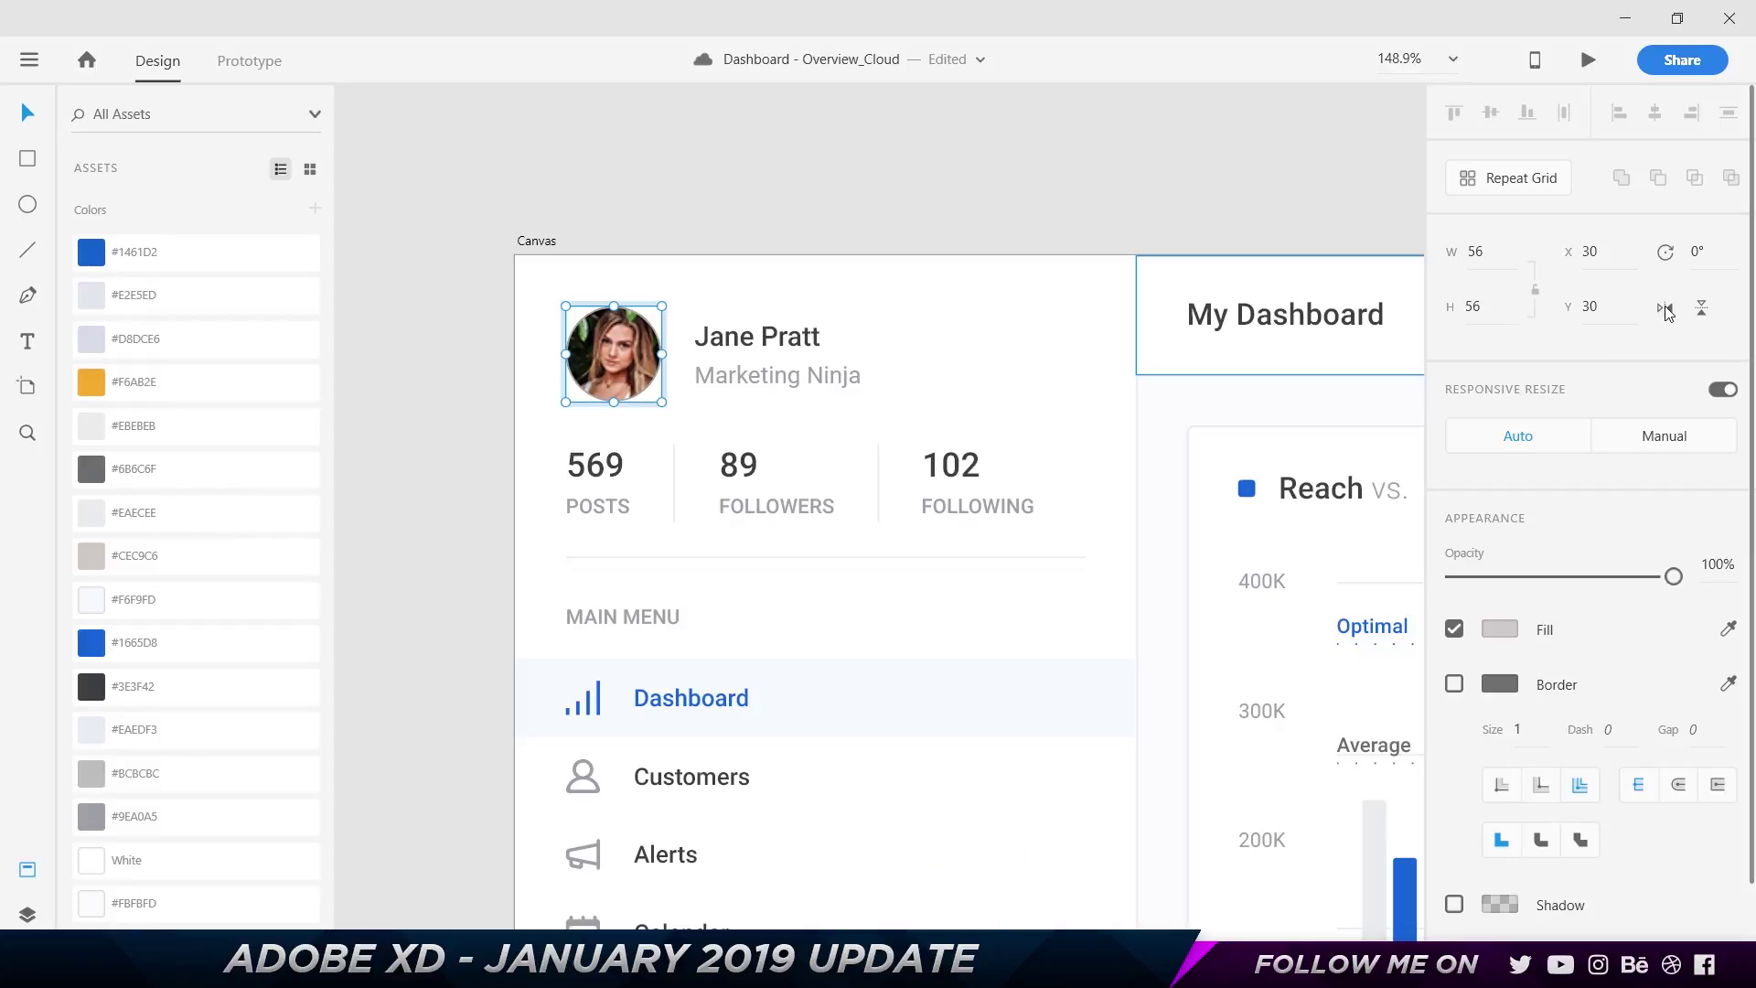
Ungroup the sidebar's profile block and flip the separate avatar picture horizontally
click(535, 240)
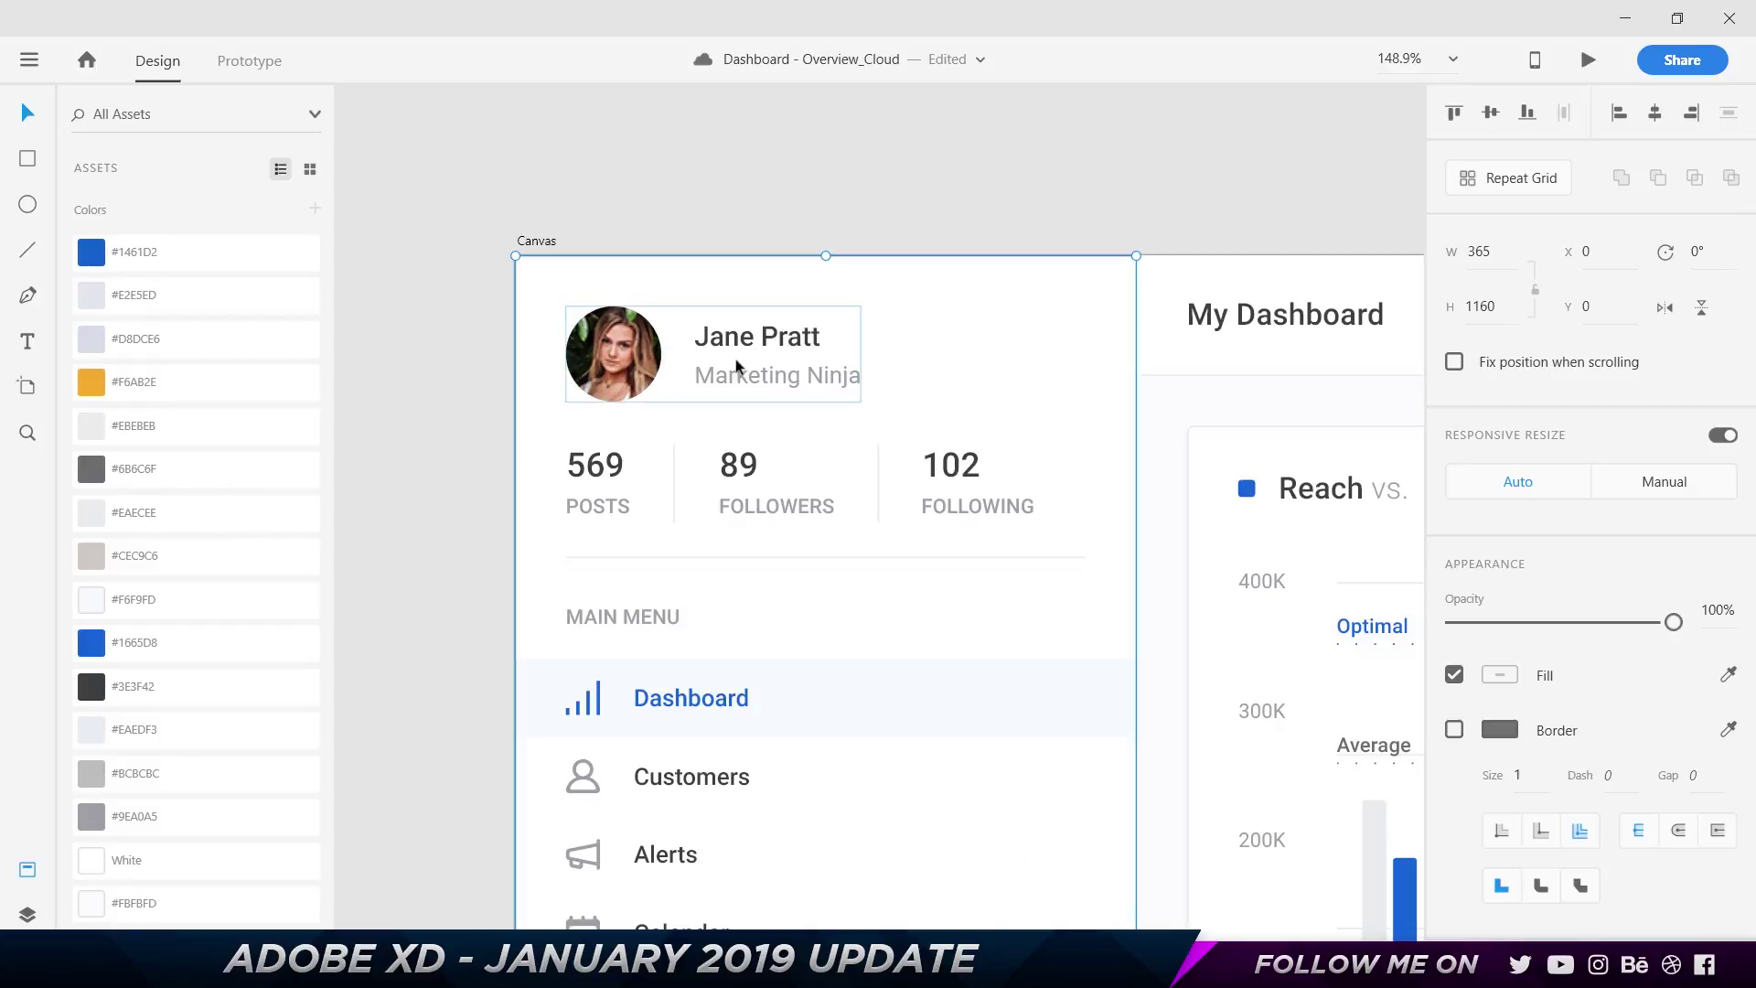
click(810, 218)
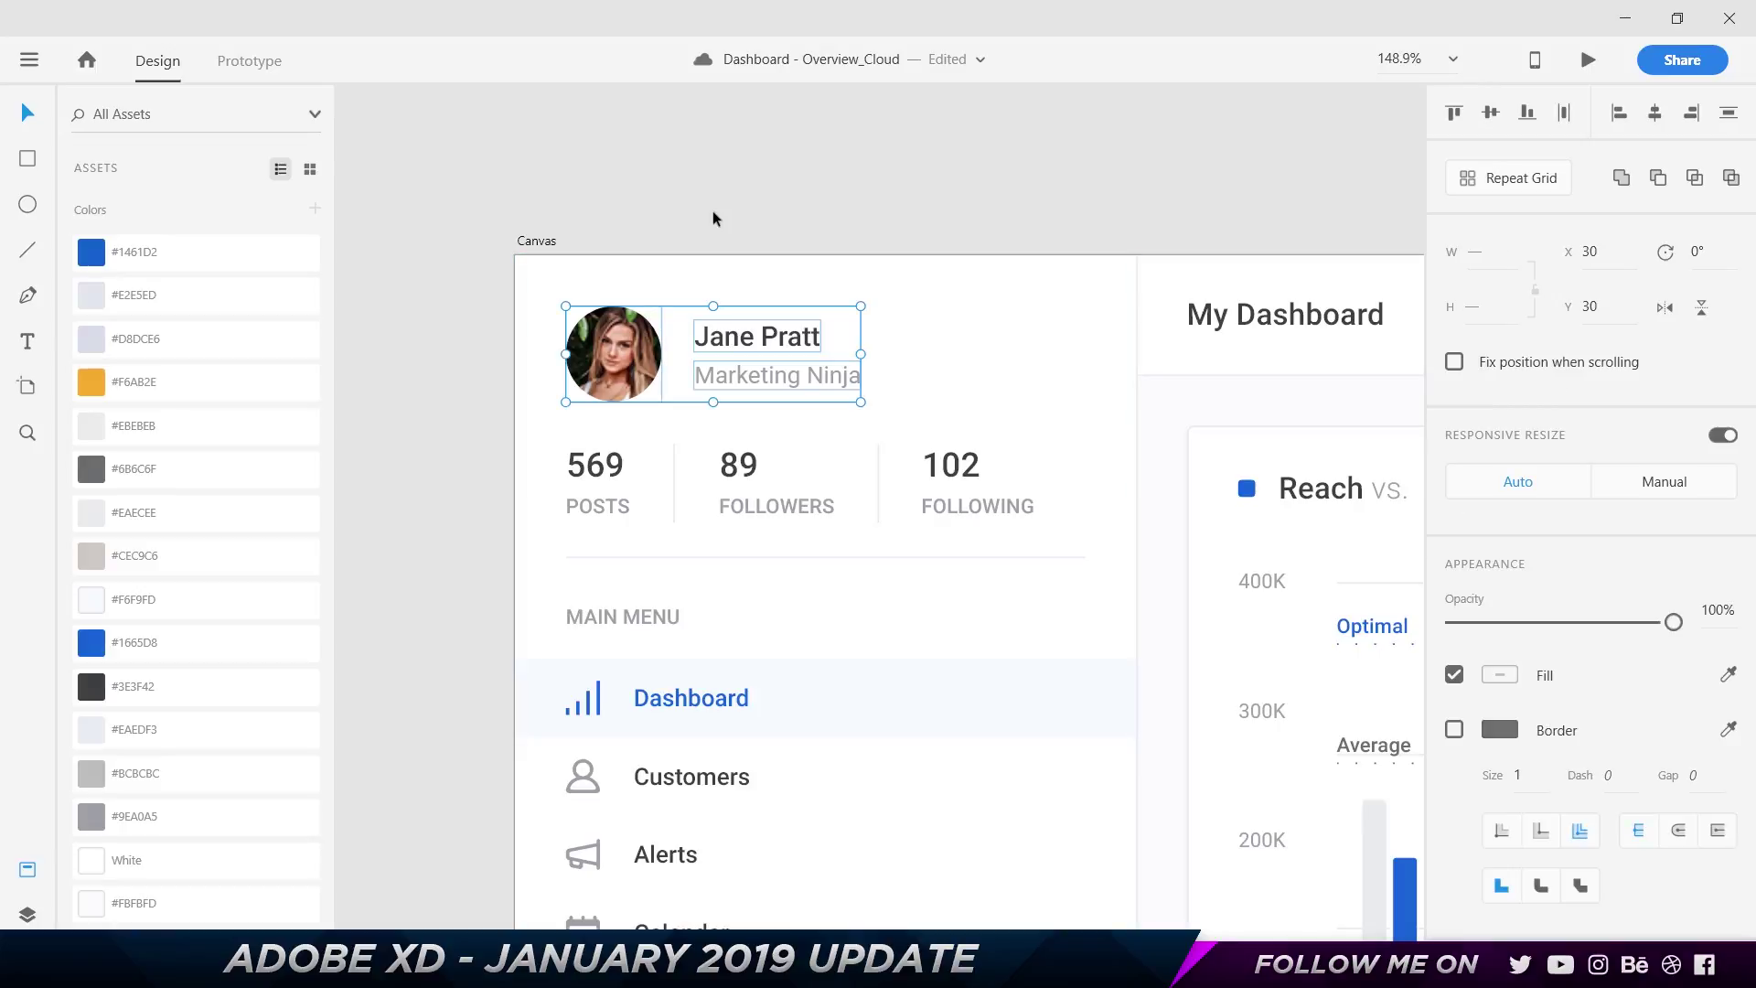
click(655, 326)
click(1664, 309)
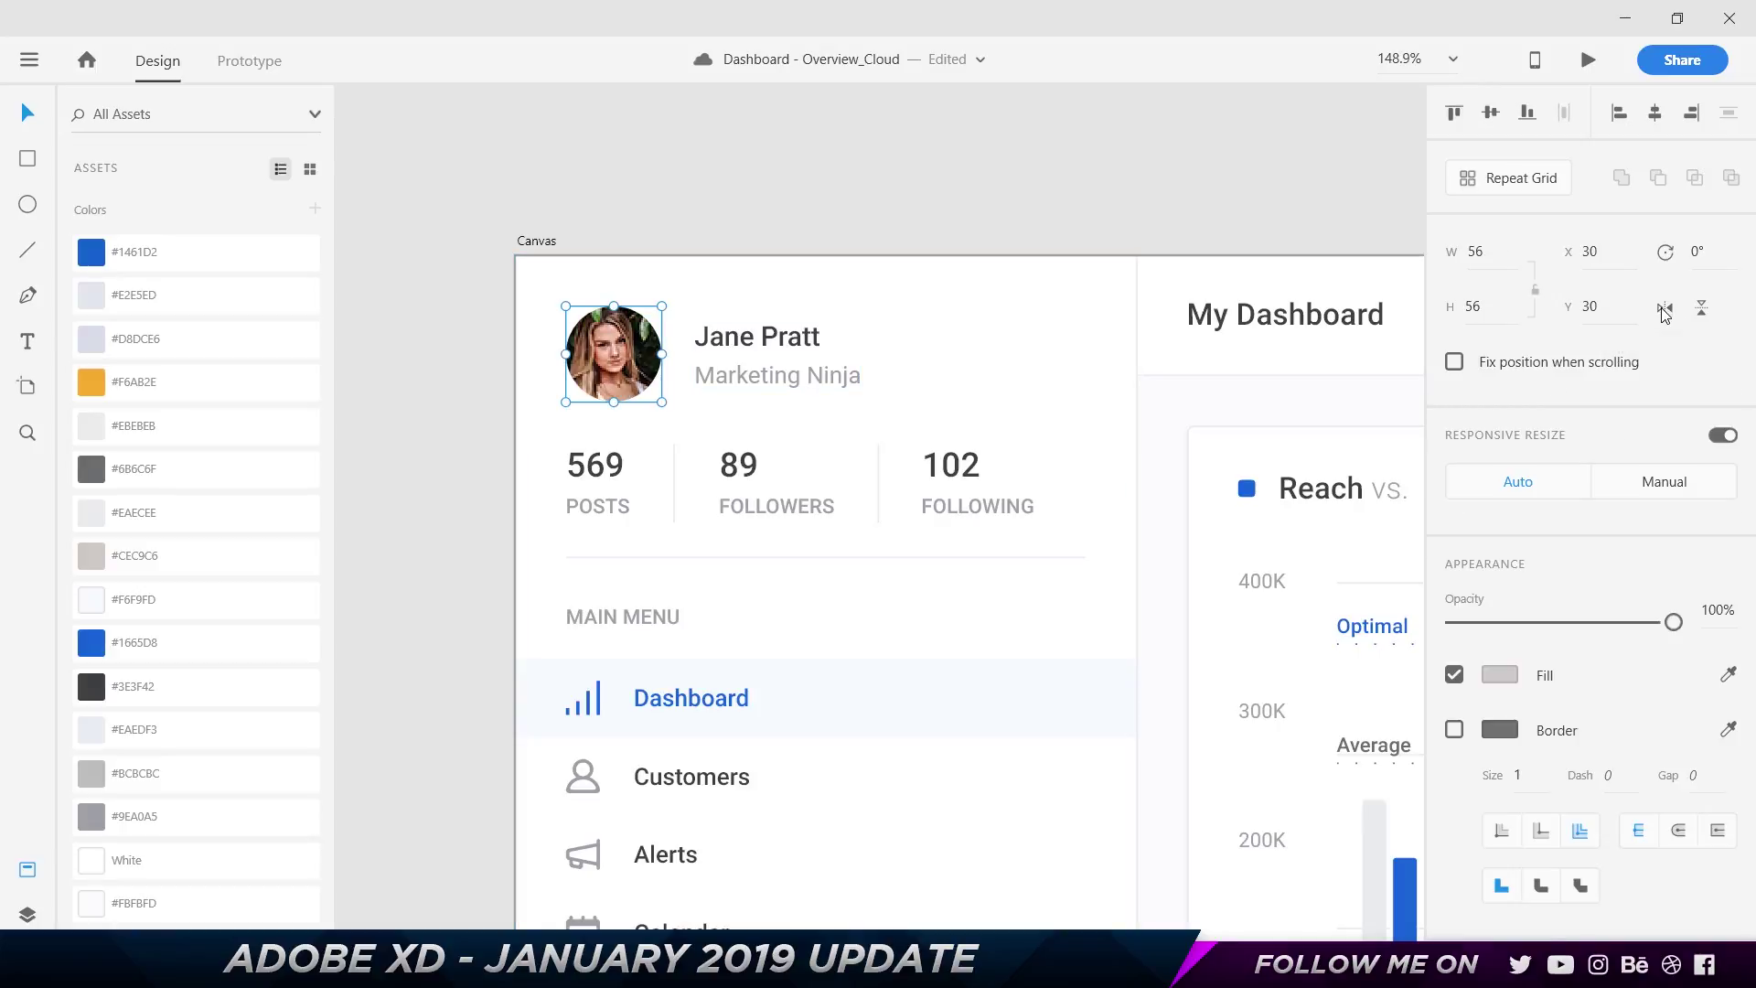
Flip the sidebar's avatar picture horizontally and flip it vertically and back
click(1664, 310)
click(1701, 308)
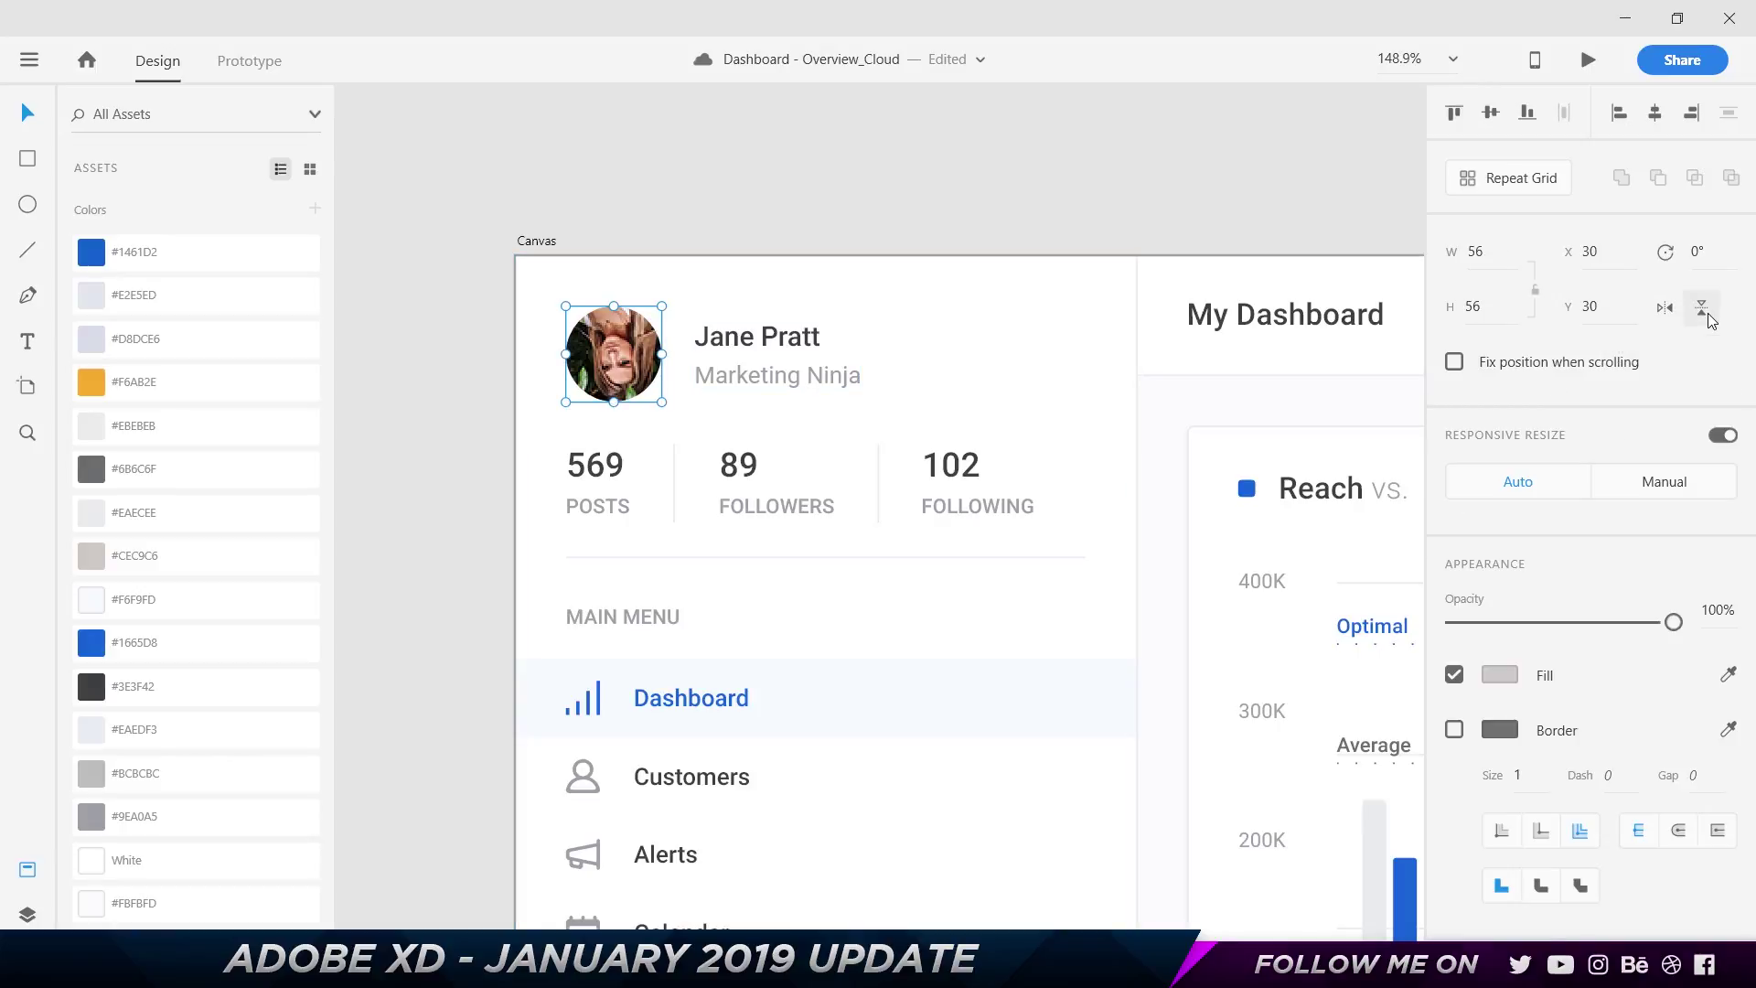
click(1701, 308)
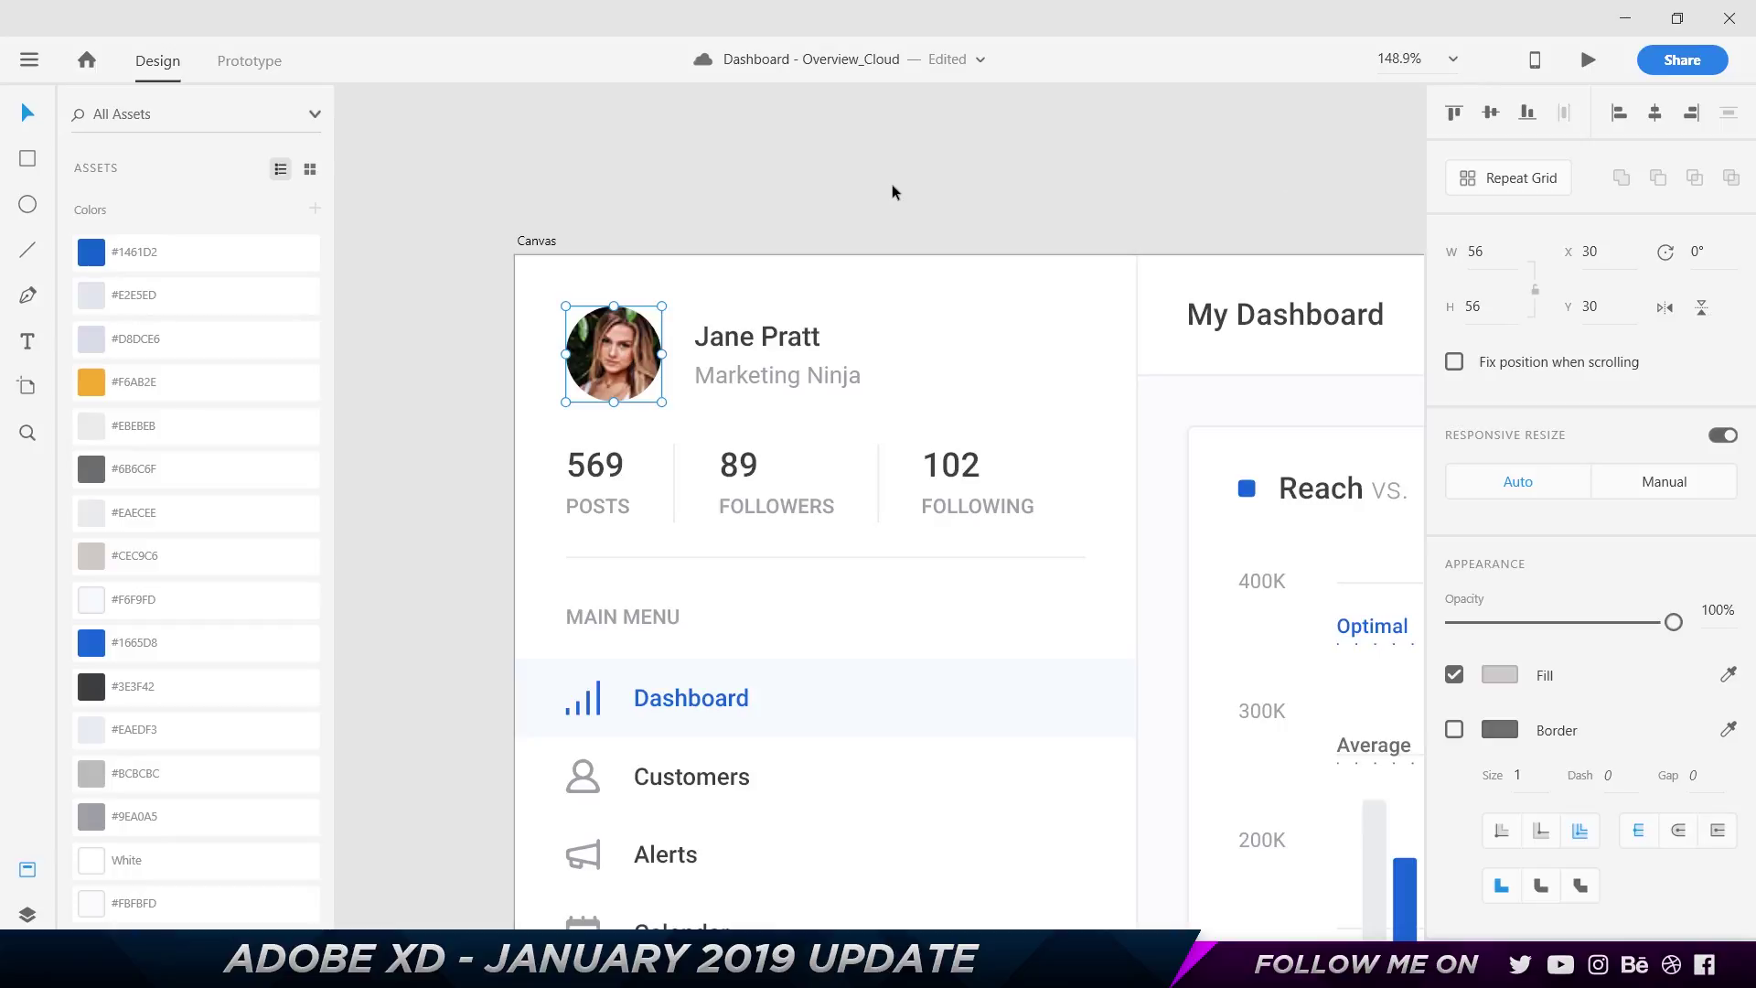
Delete the name and job title beside the avatar and turn the avatar into a Repeat Grid of three pictures in one row
click(803, 341)
shift+click(795, 380)
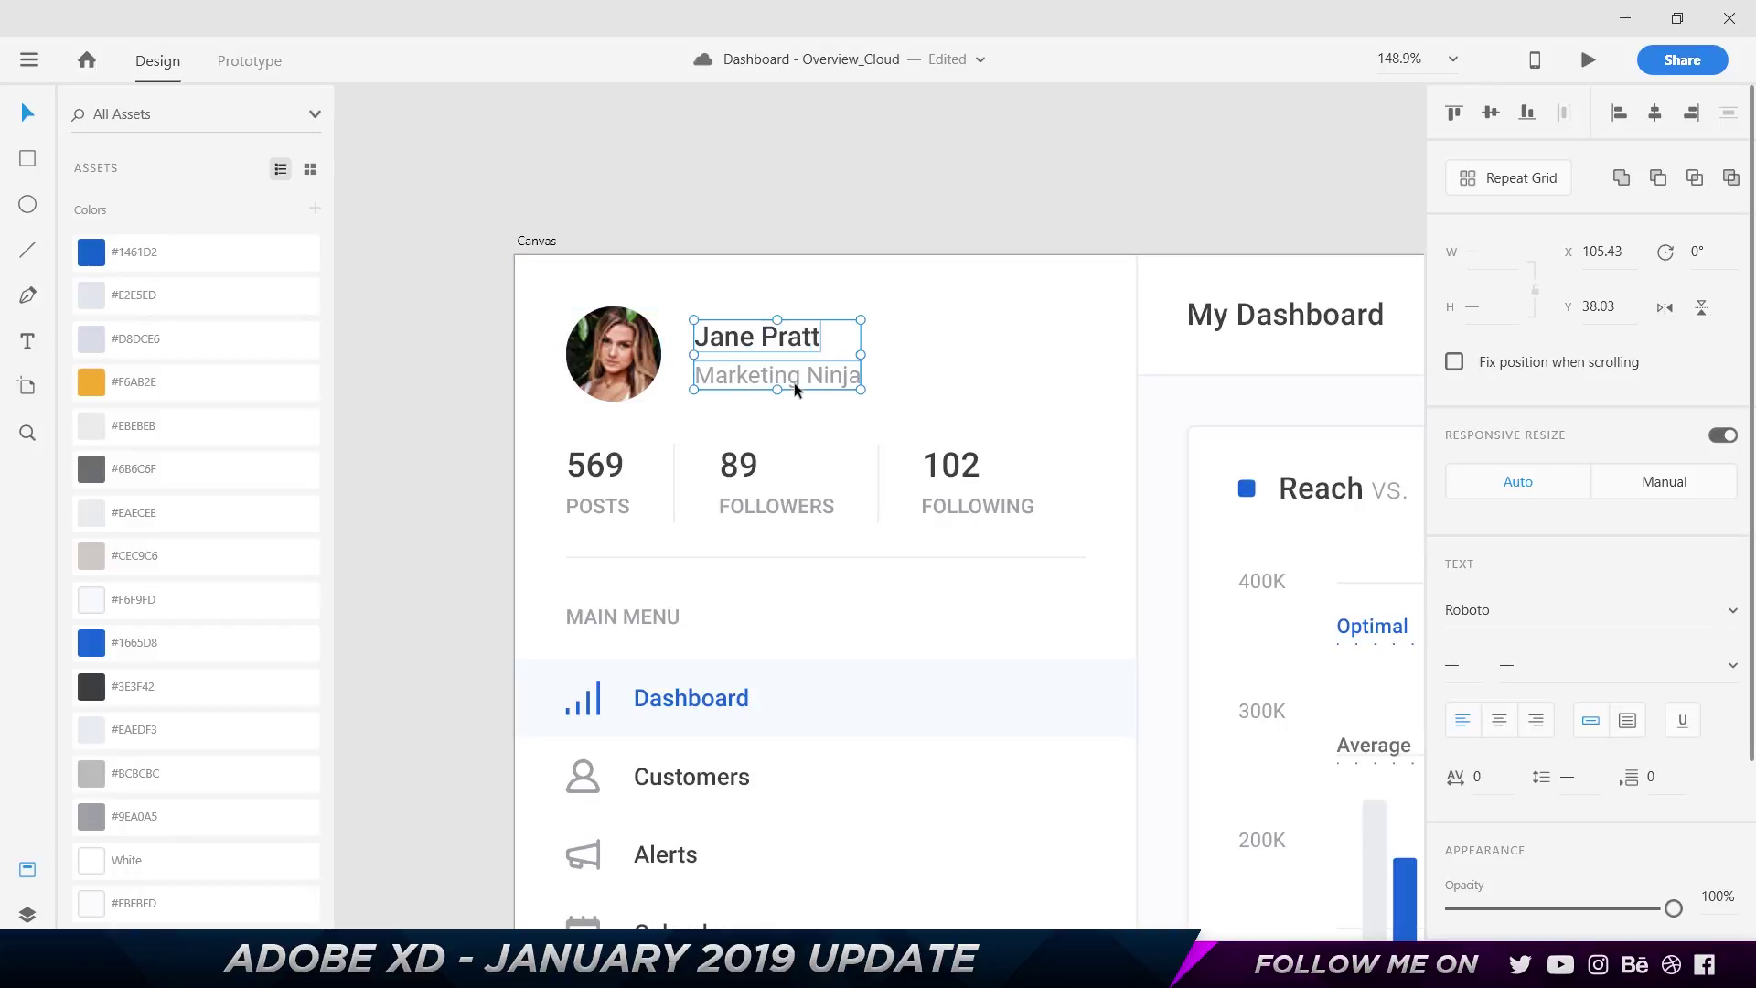
click(782, 414)
click(655, 355)
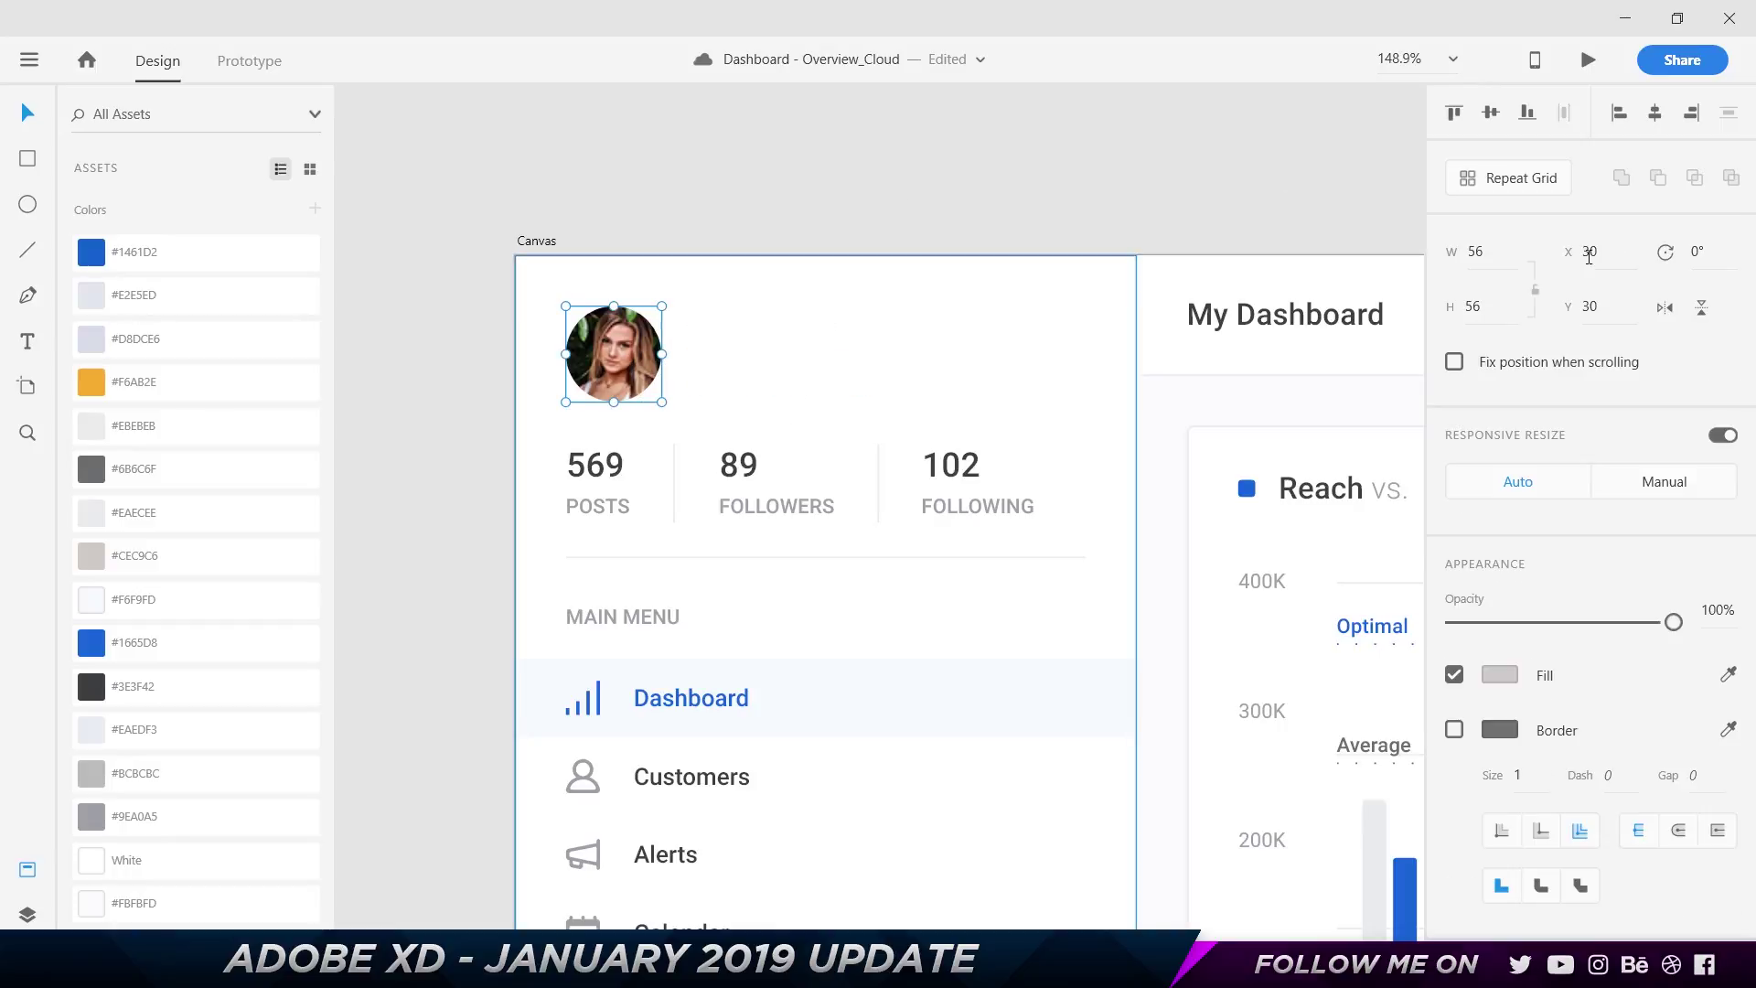
click(1536, 182)
drag(662, 354, 945, 356)
click(1015, 176)
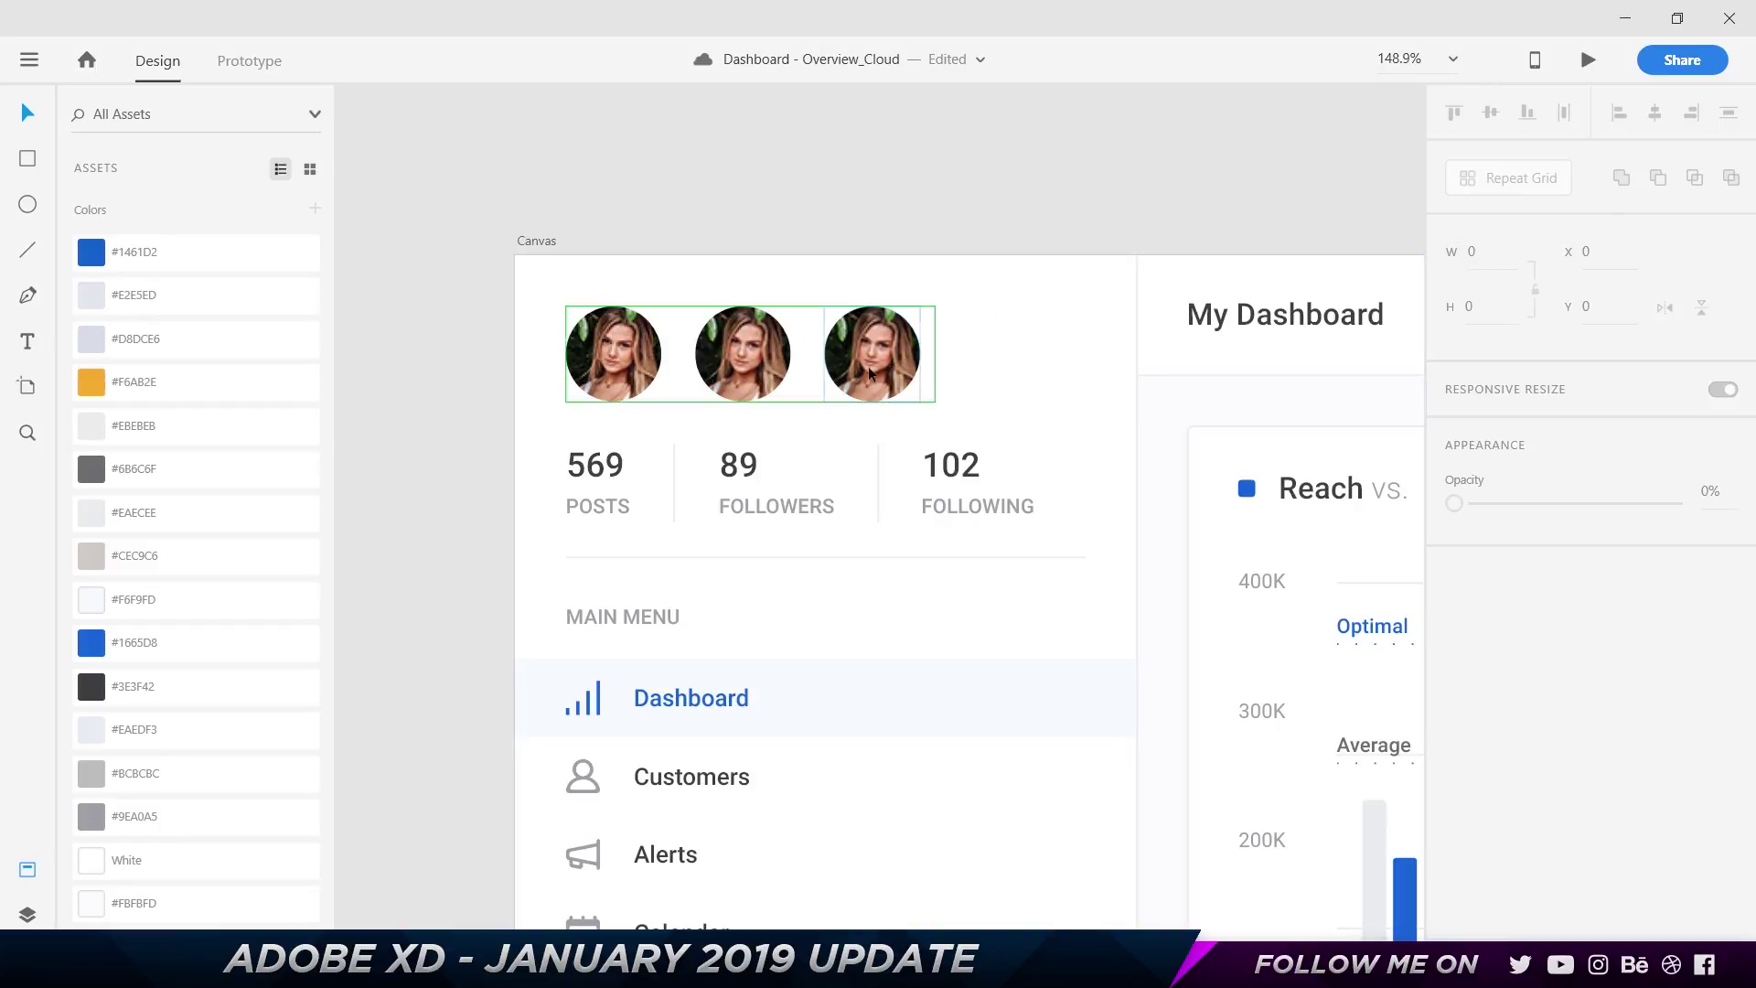
Flip the third avatar inside the Repeat Grid horizontally several times
double_click(917, 329)
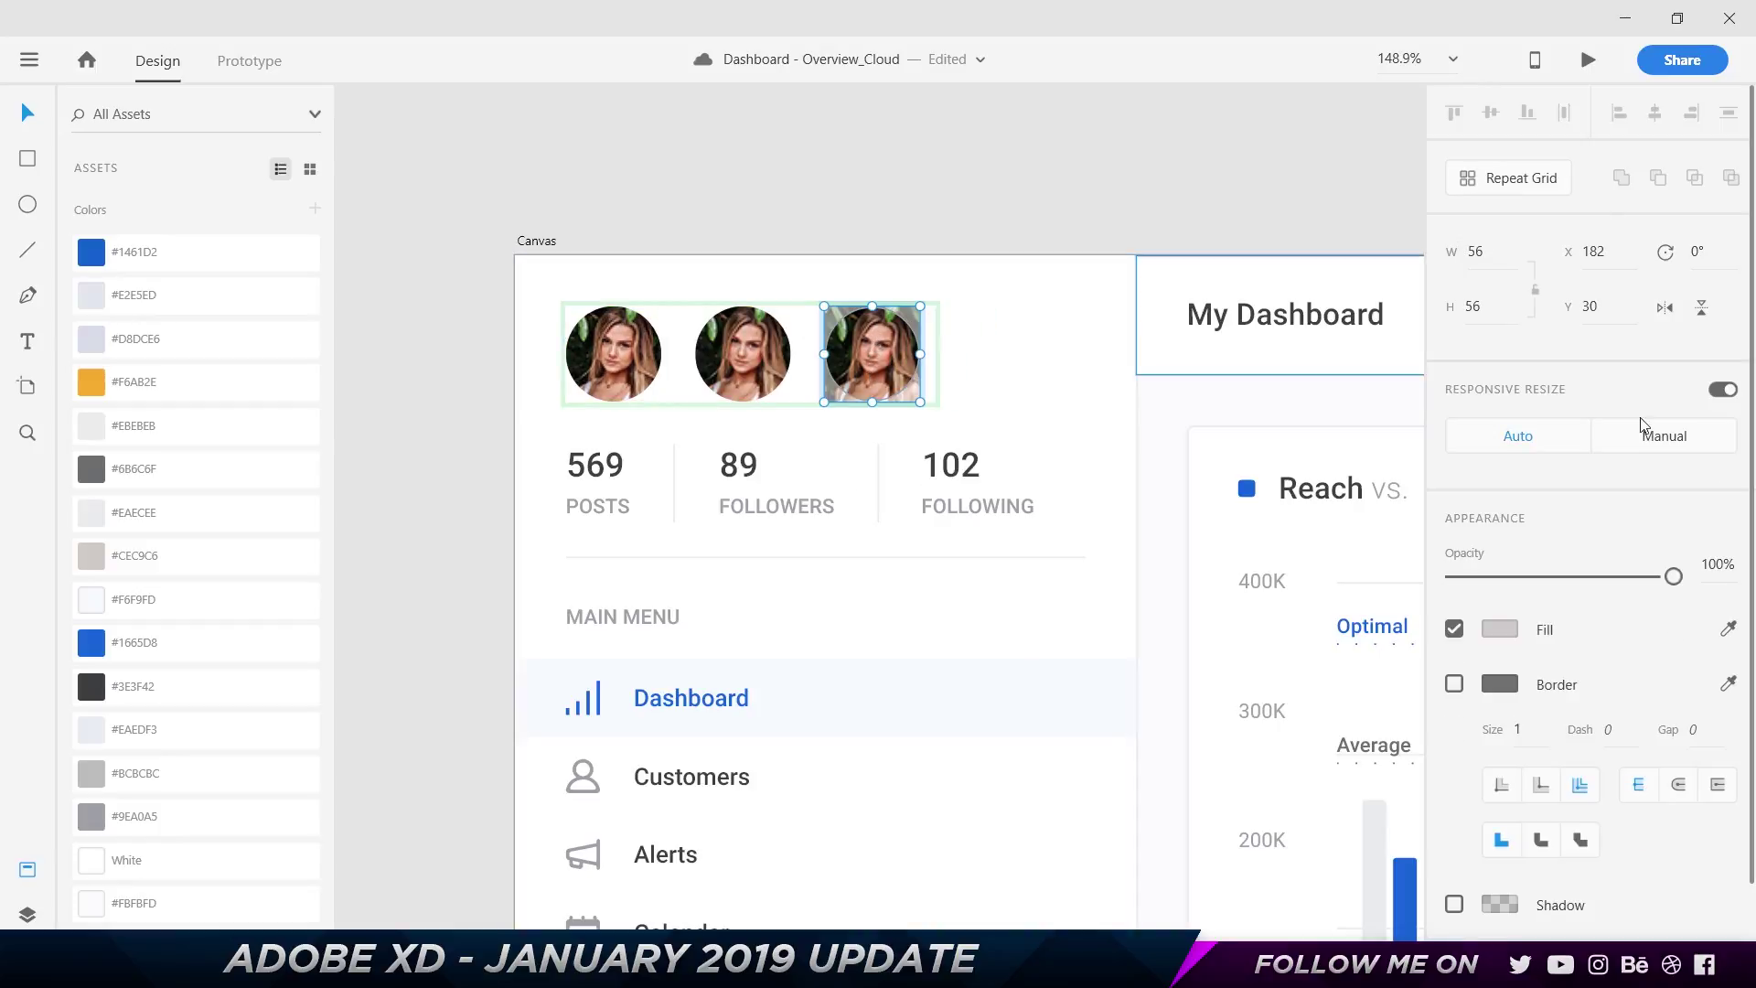
click(1676, 308)
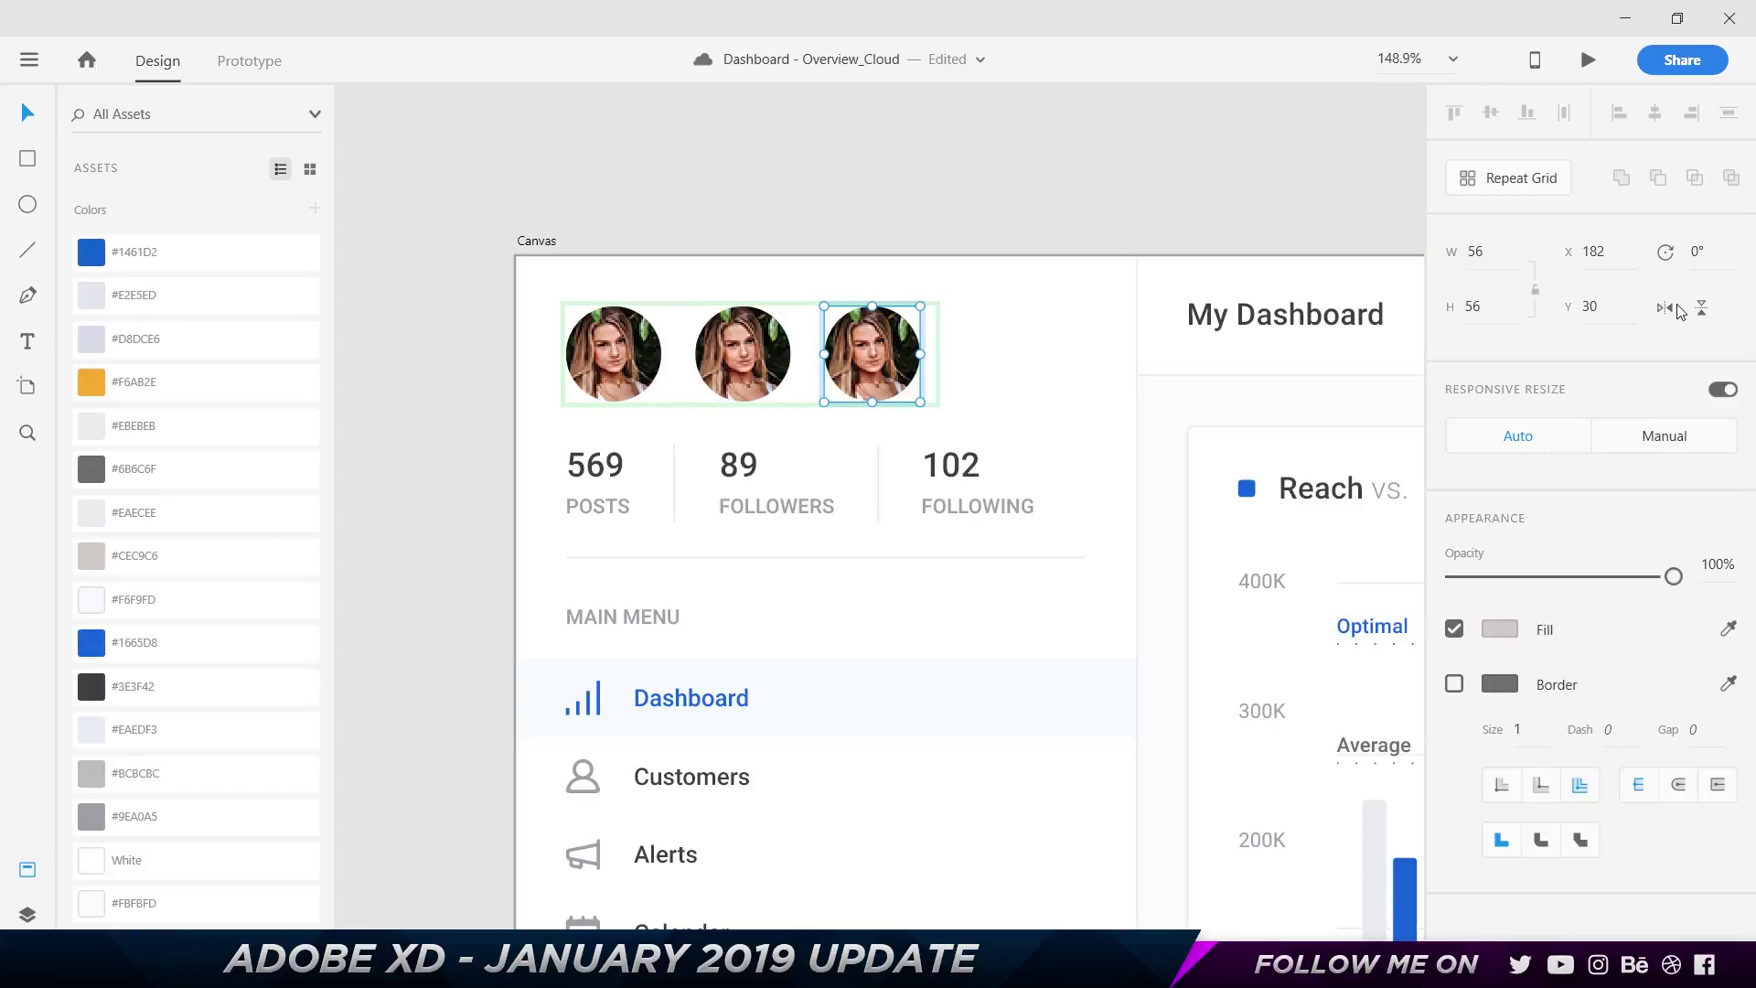
click(1679, 309)
click(1679, 309)
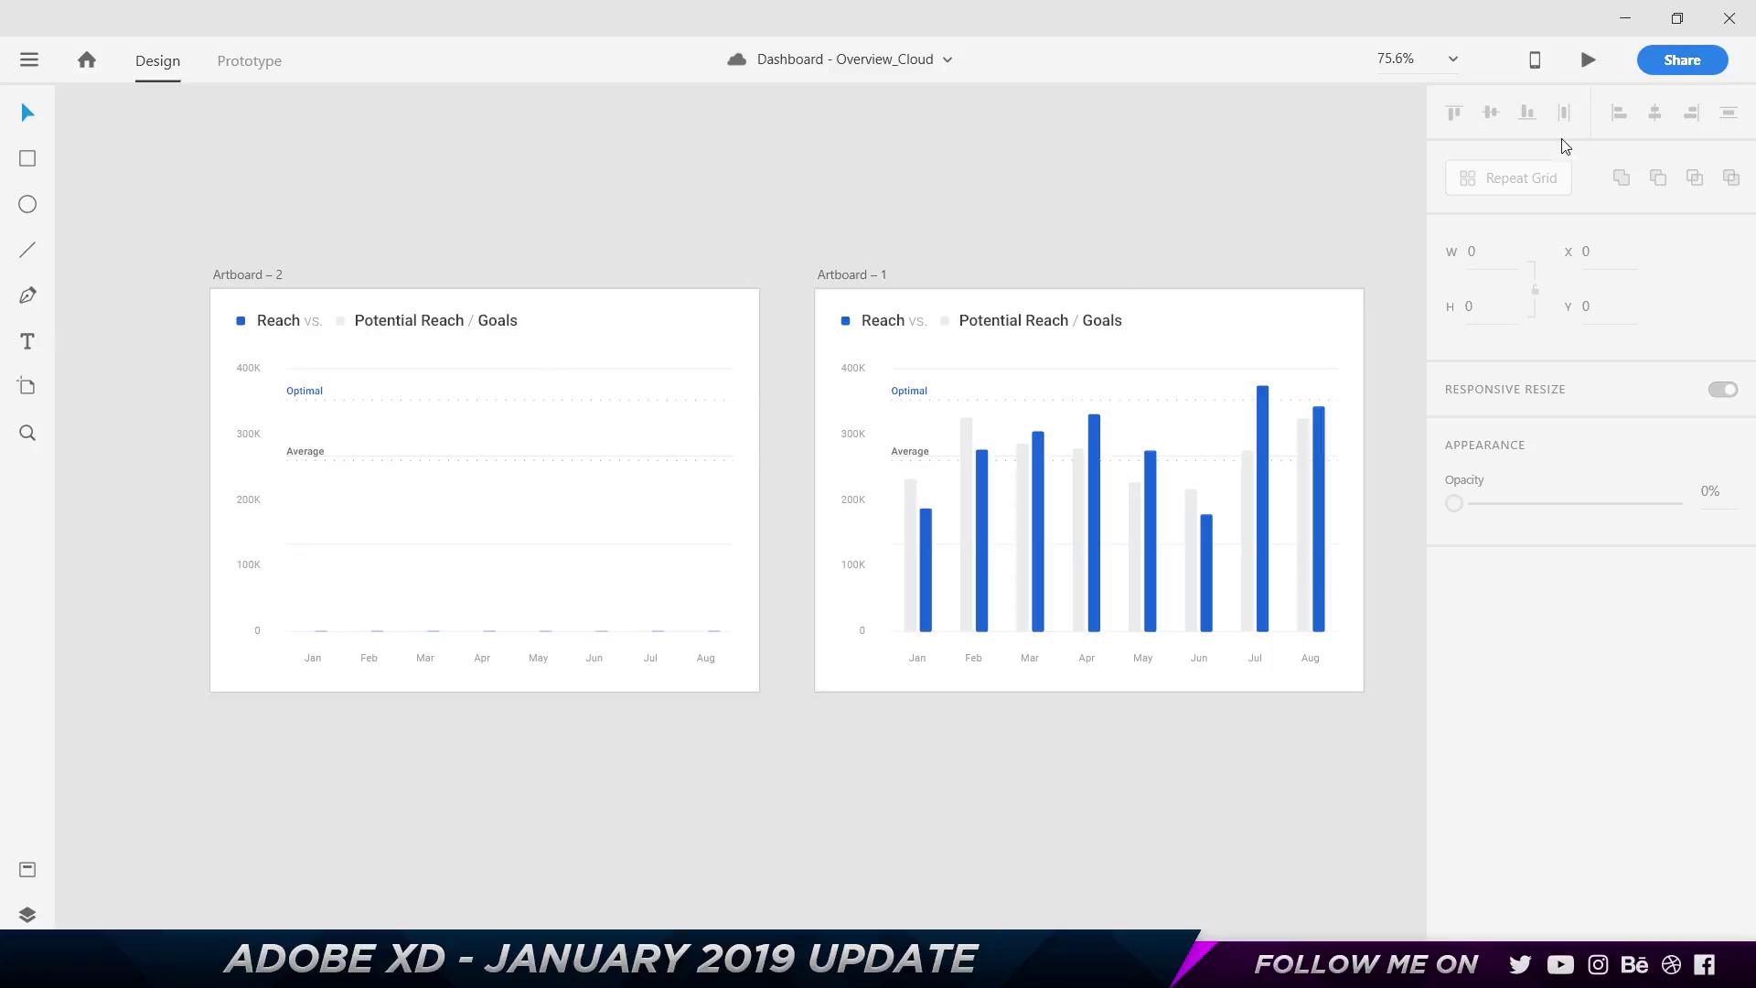
Preview the chart prototype in a window moved beside Artboard – 2 and play its transition
click(1602, 62)
drag(540, 23, 1211, 108)
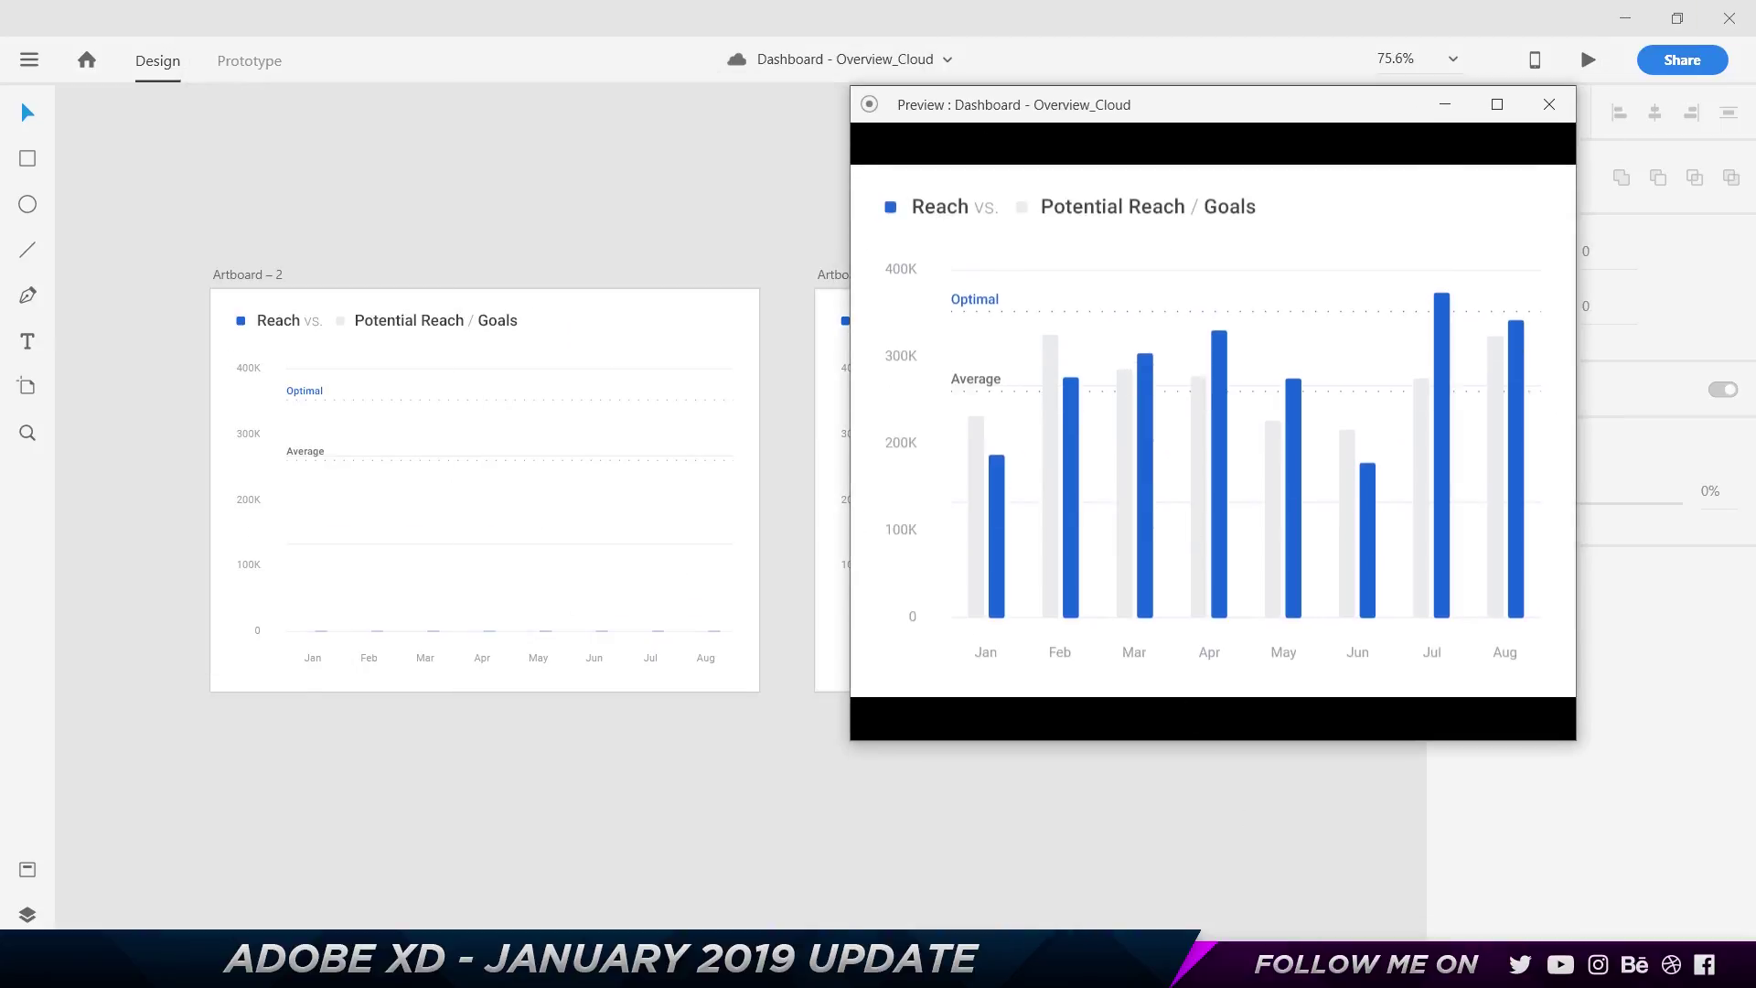
click(1231, 448)
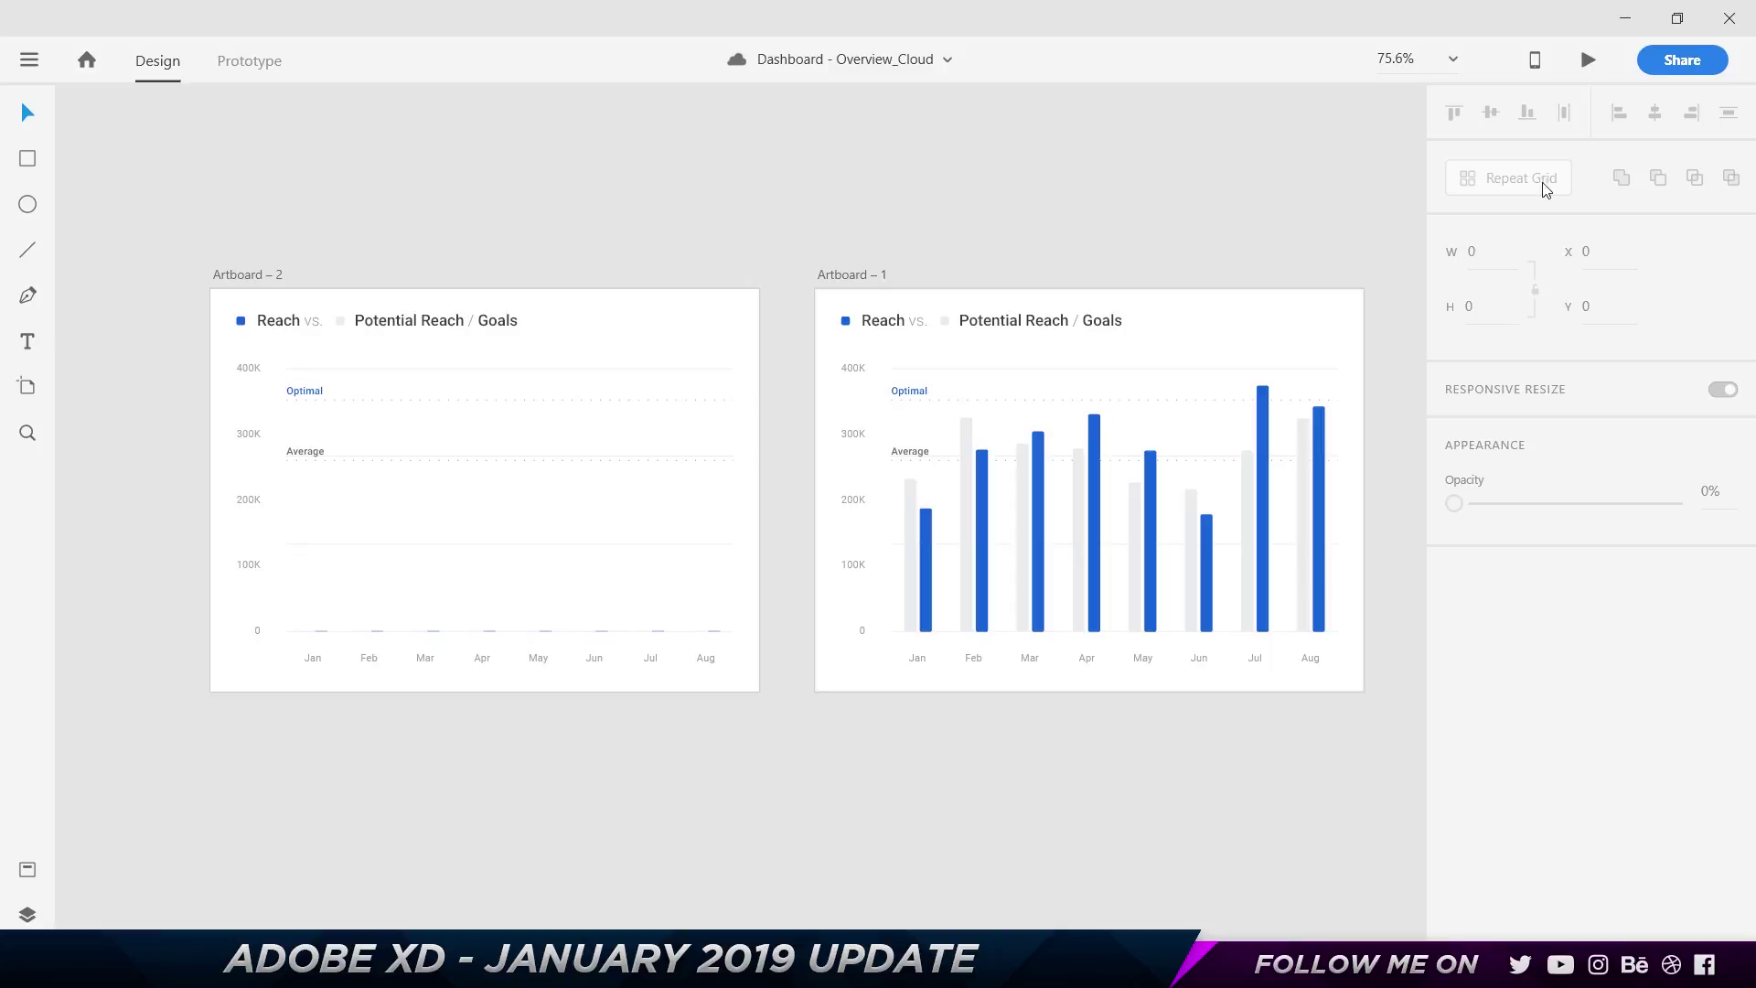
Share the Dashboard - Overview_Cloud prototype for review by updating its existing link, with comments and hotspot hints allowed
click(1717, 59)
click(1566, 147)
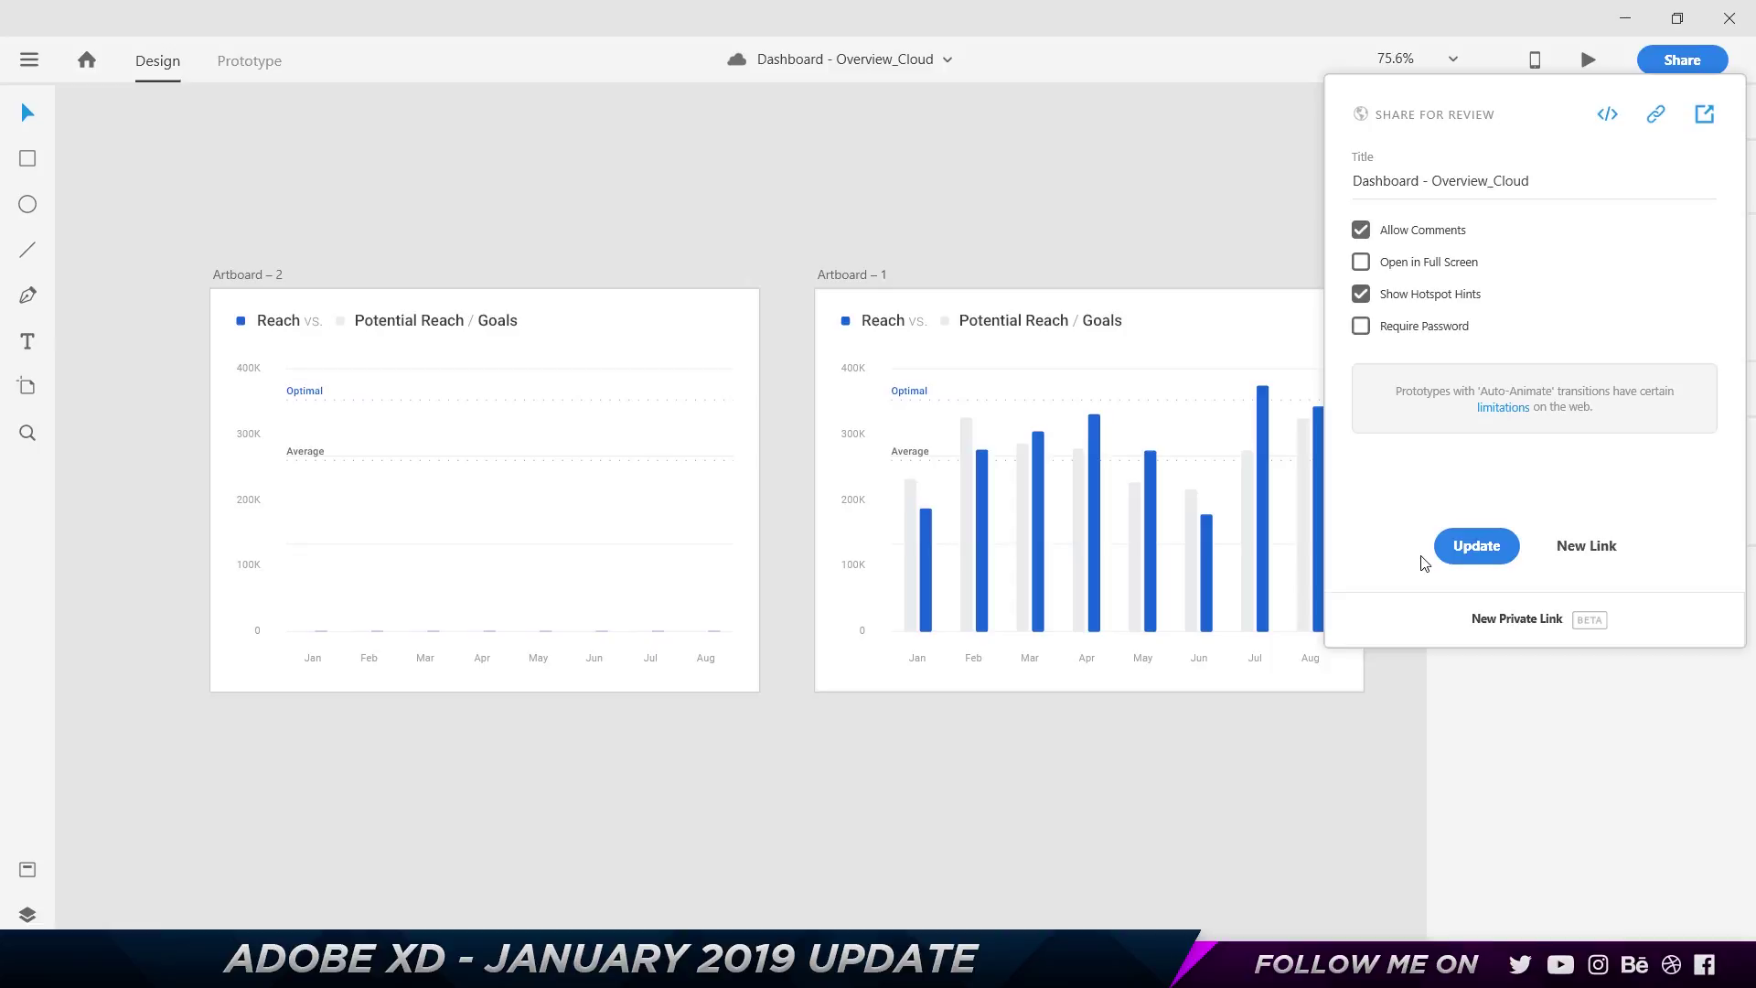
click(1479, 552)
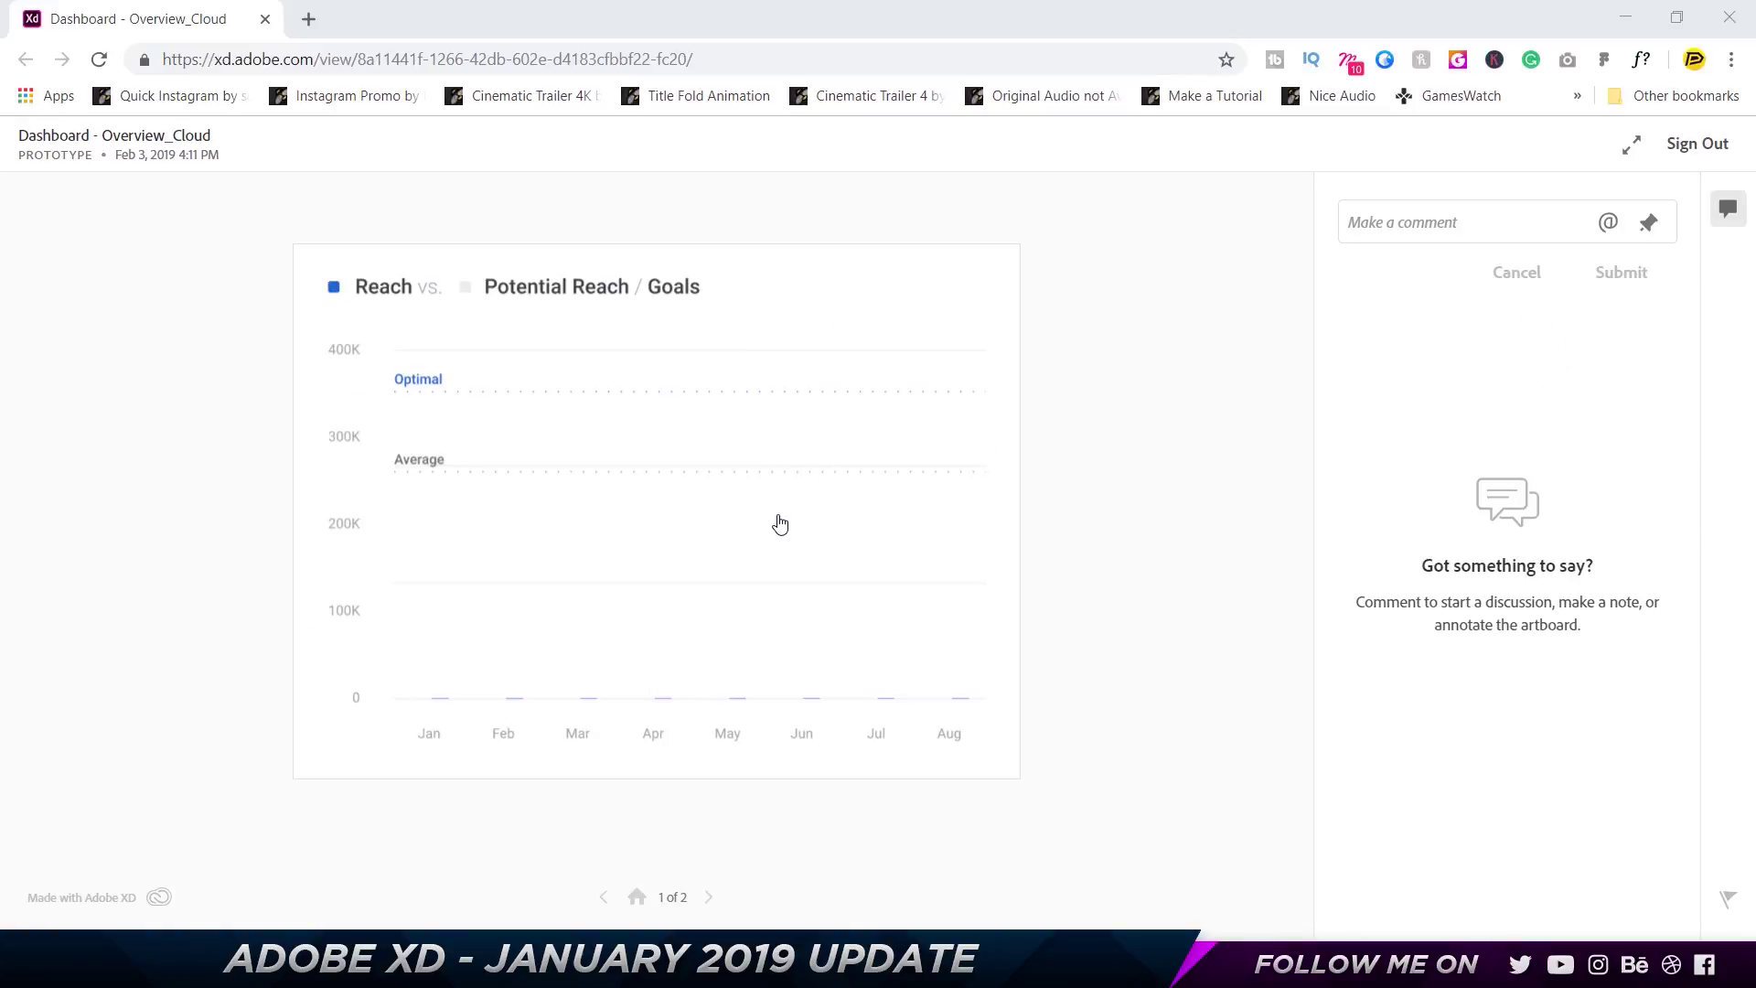
Play the published prototype's chart transition in the browser back and forth between the two screens
click(780, 524)
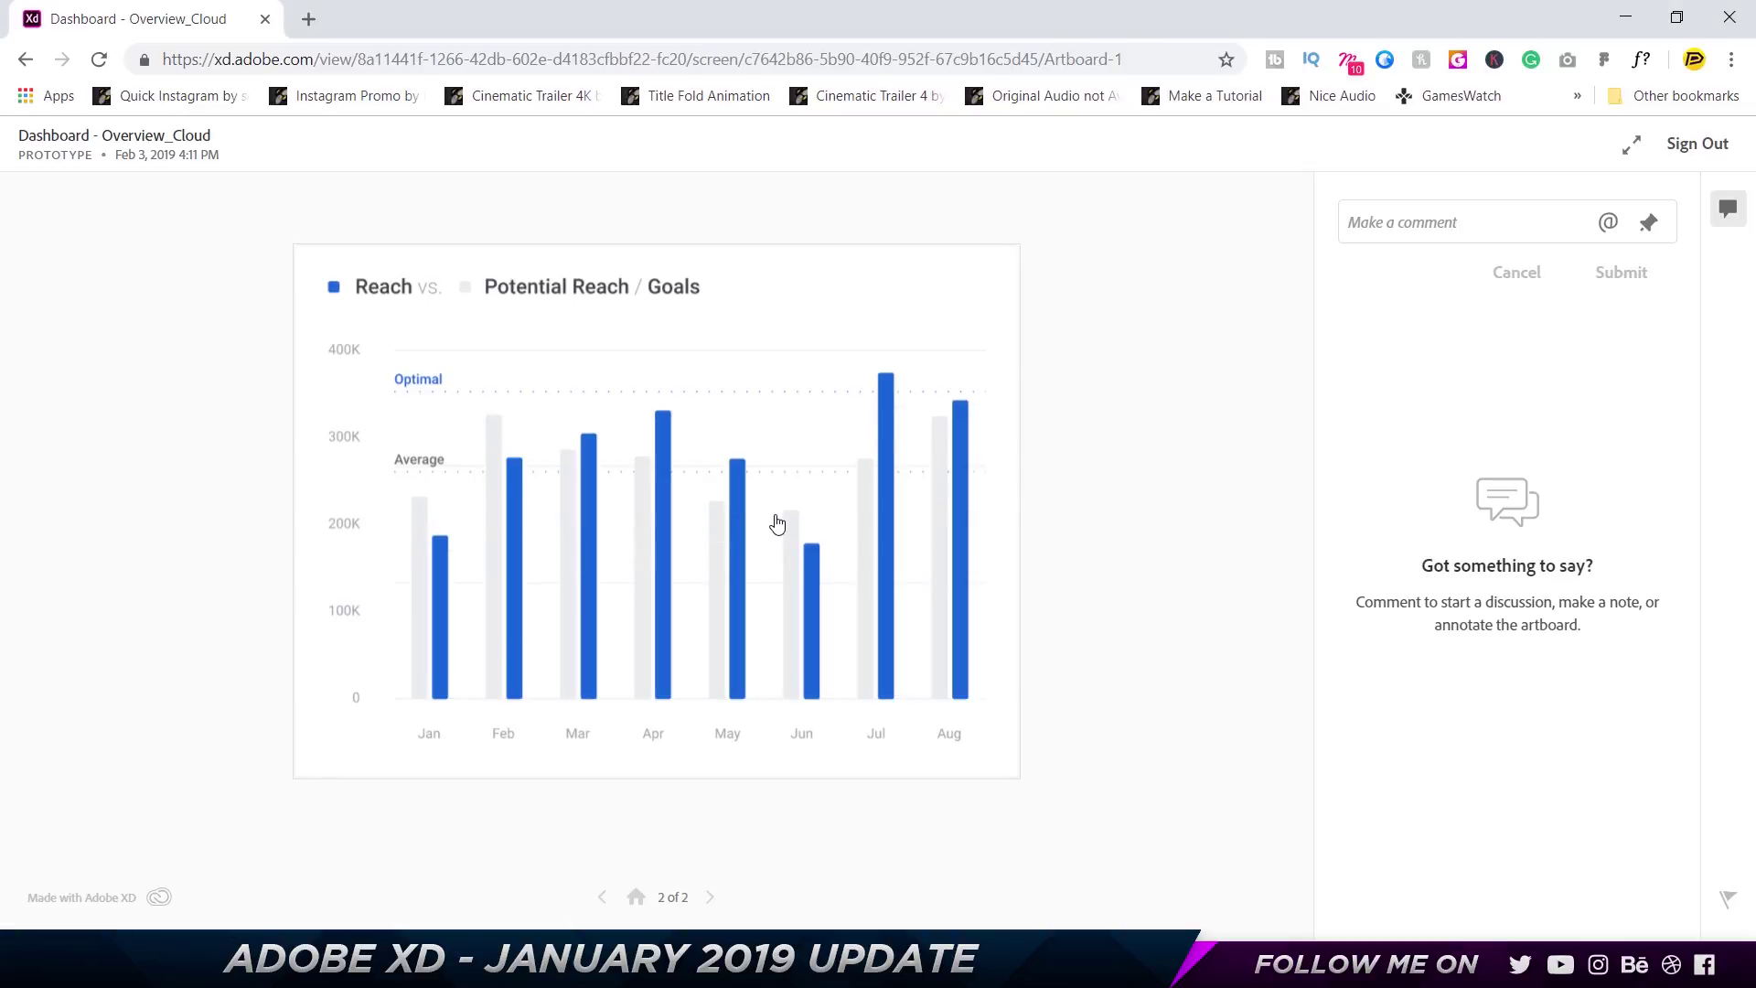
click(687, 552)
click(708, 569)
click(709, 568)
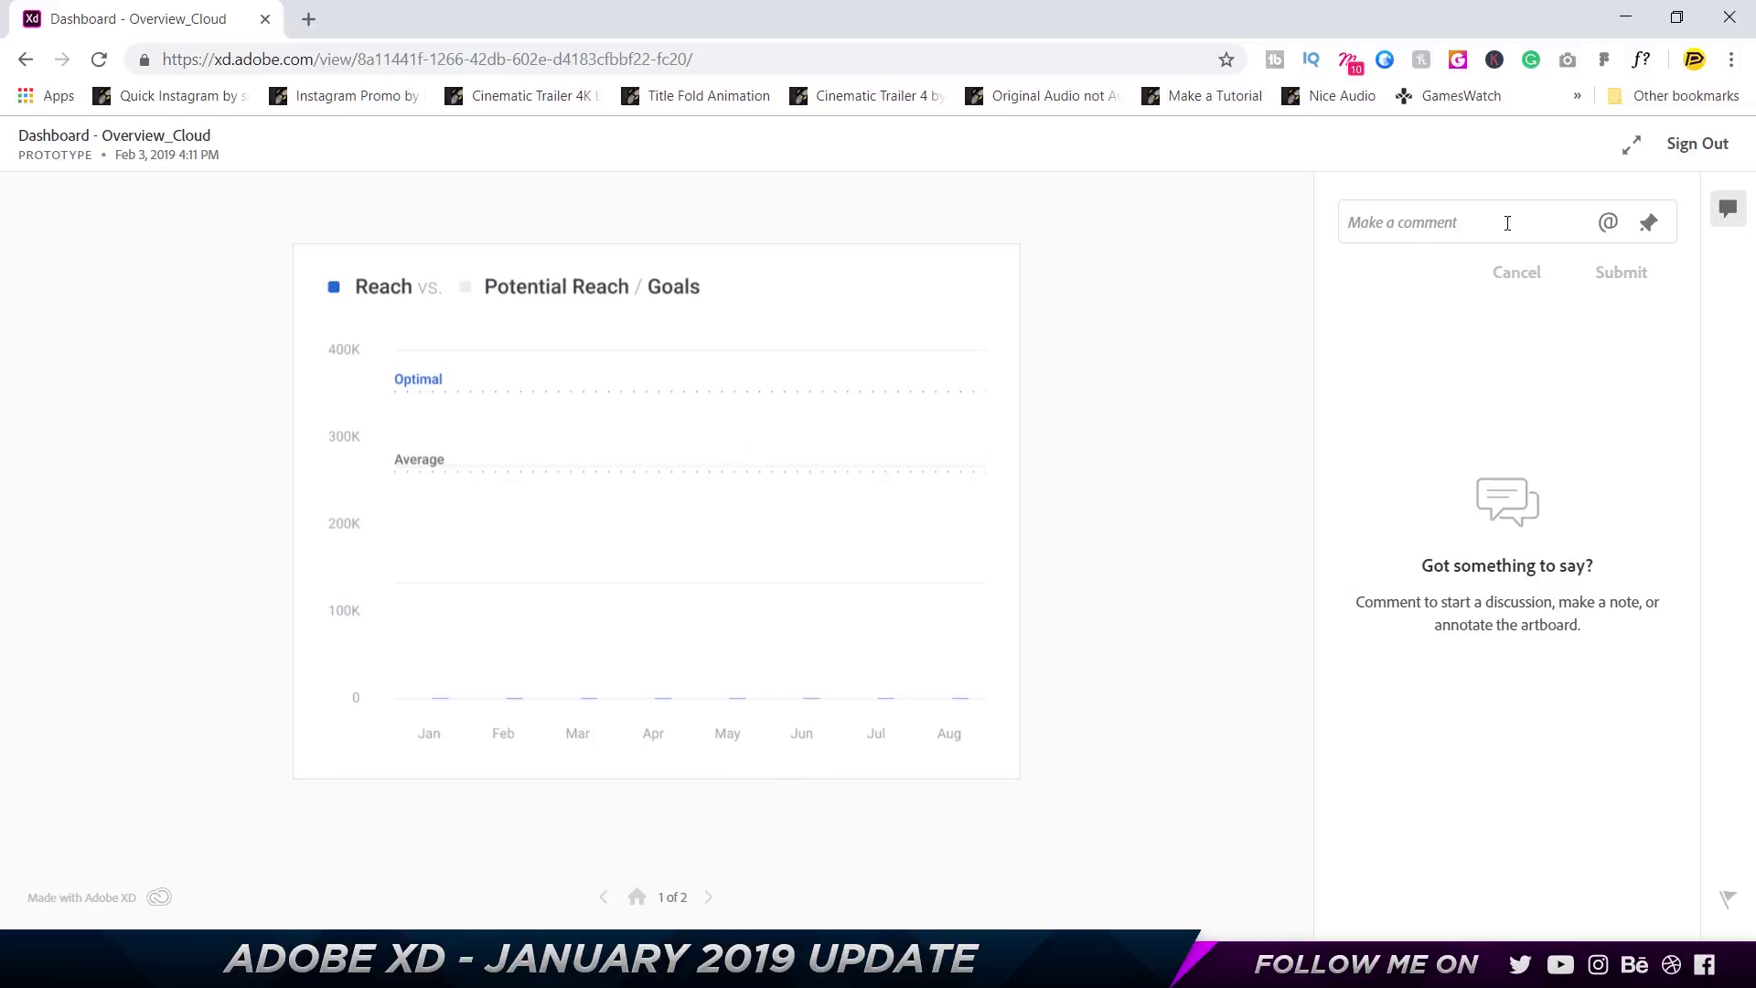
Pin a comment reading "Comment 1" beside the chart title on Artboard – 2
click(1647, 223)
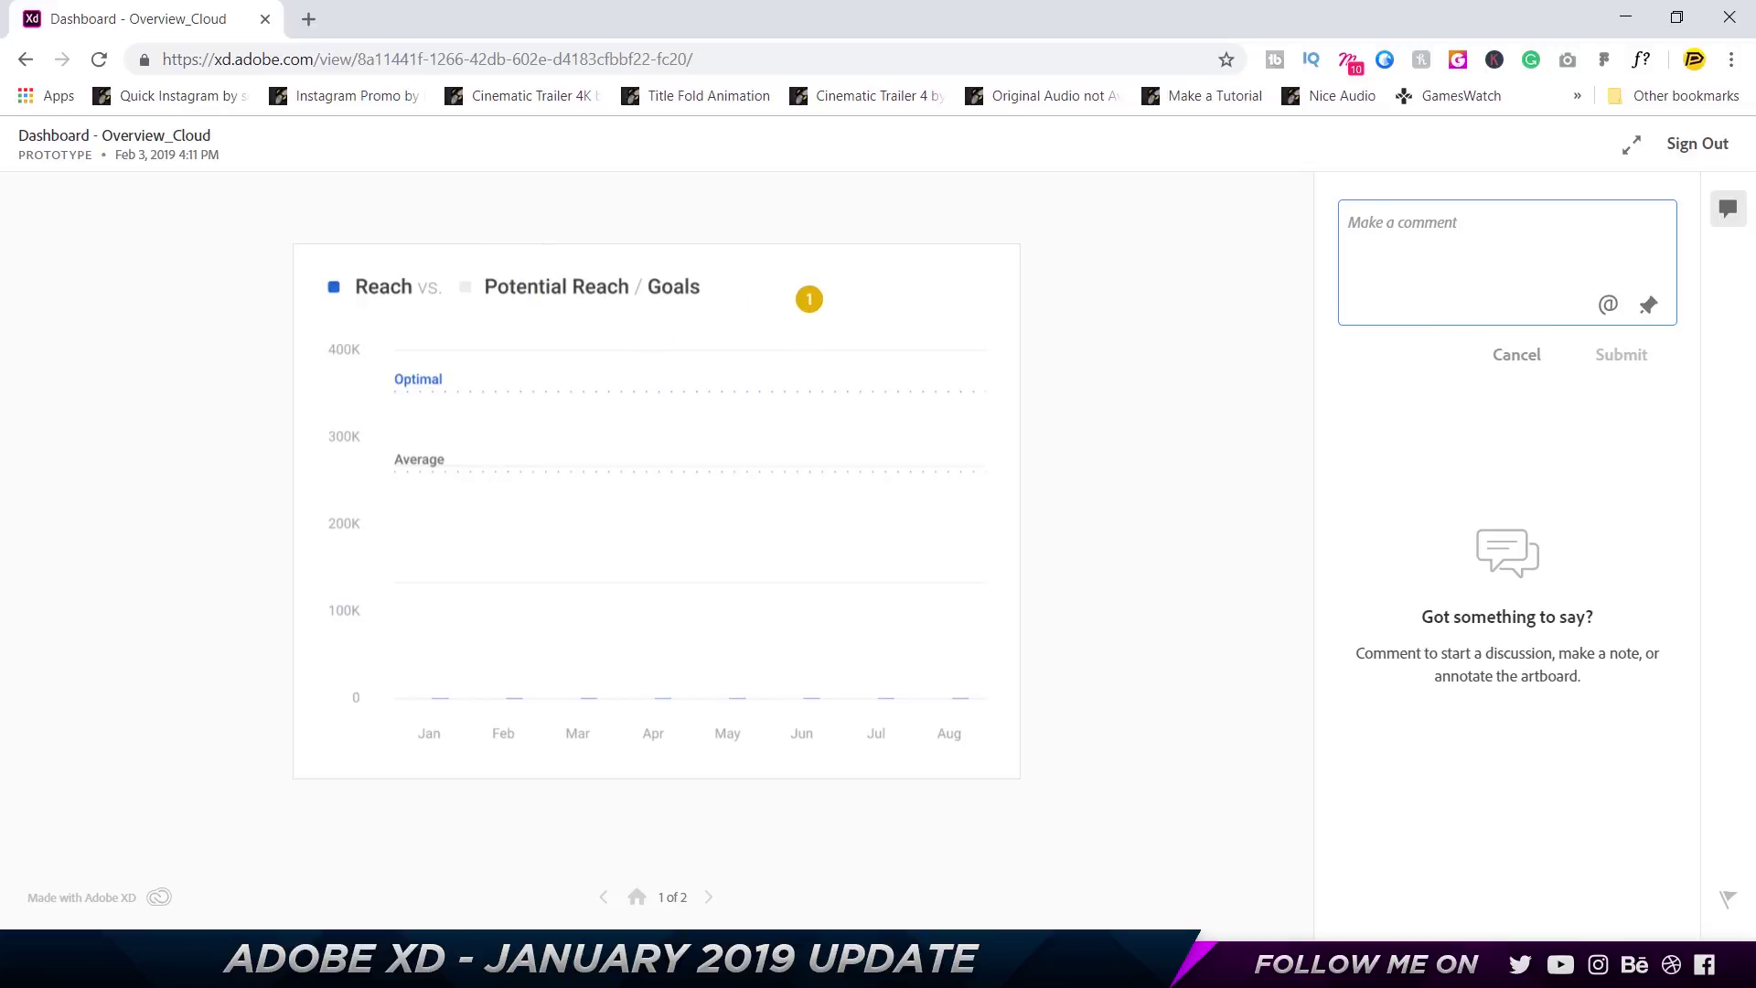
text(Change backgro)
key(ctrl+a)
text(Come)
text(ment)
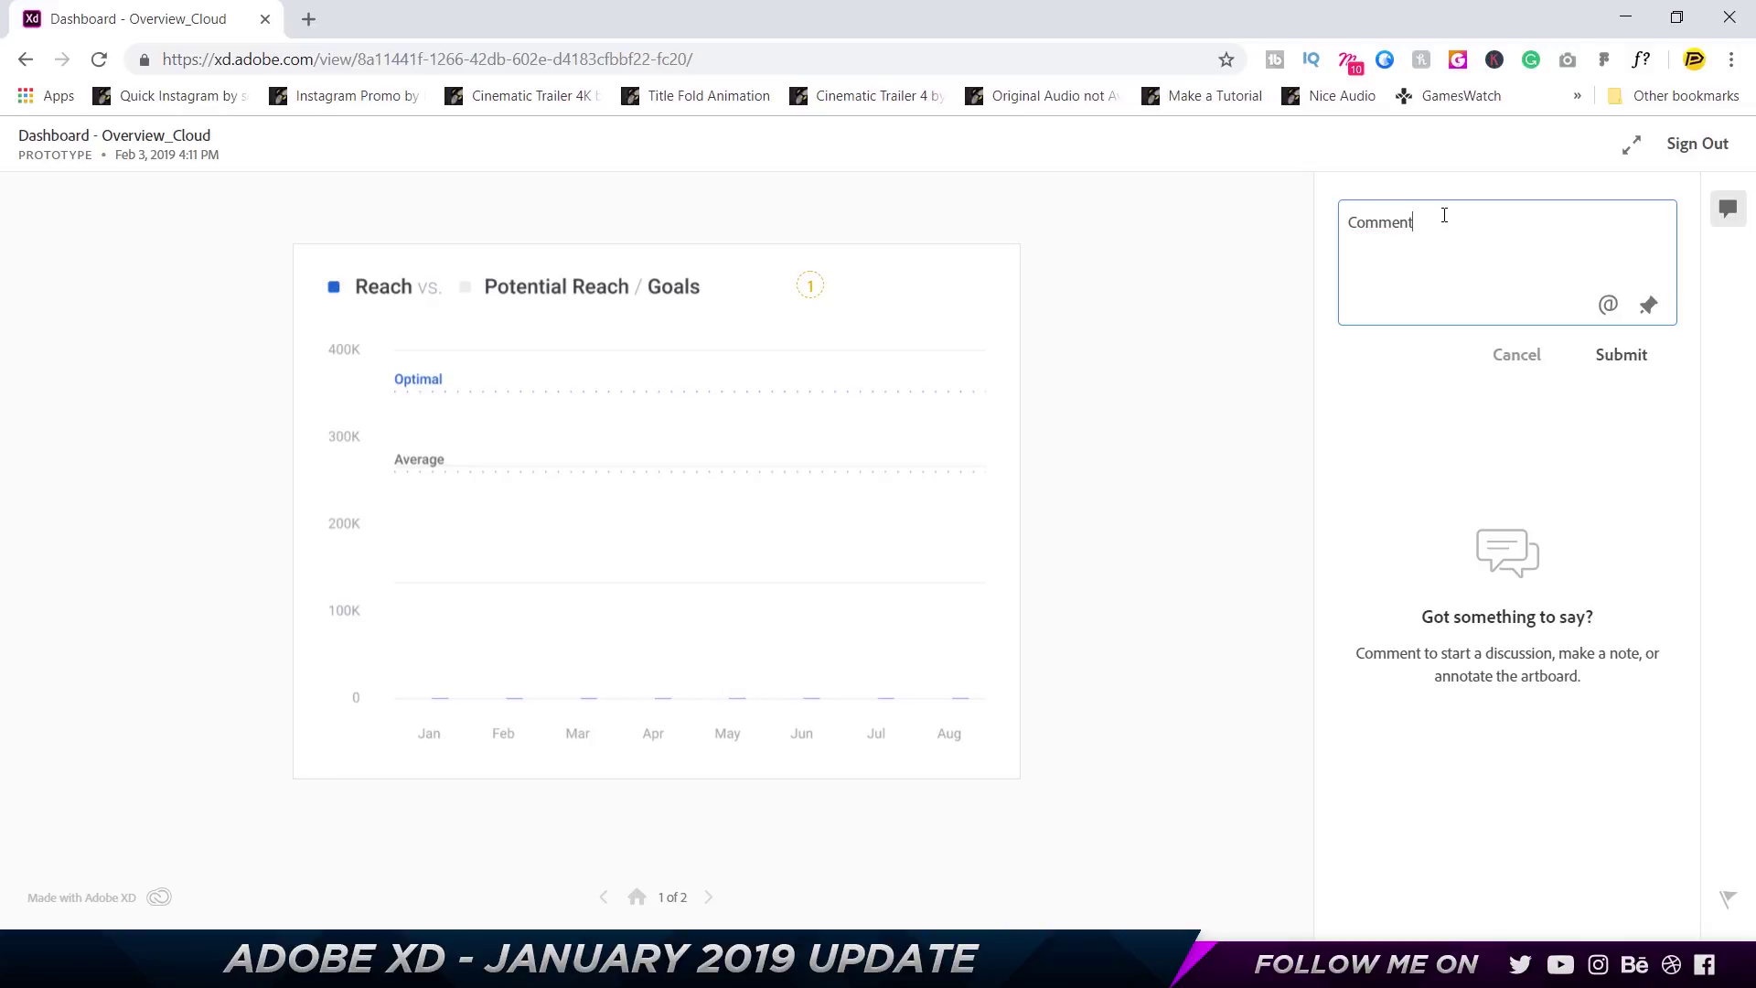
key(ctrl+a)
key(BackSpace)
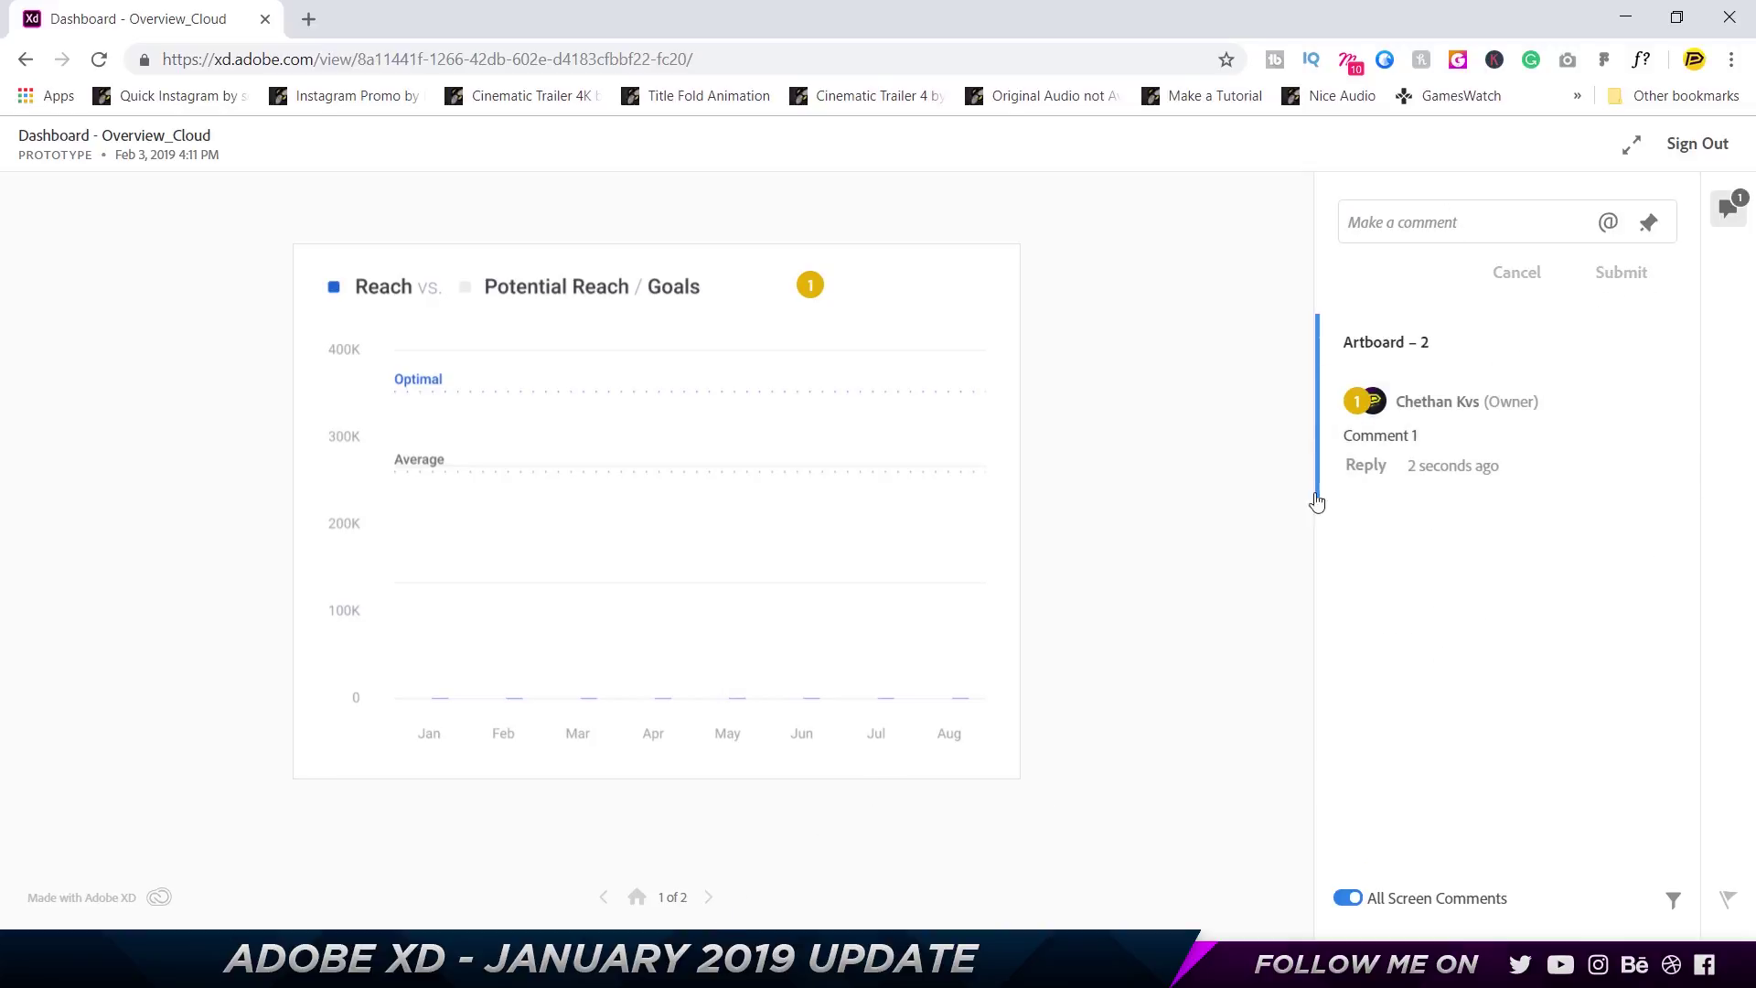
Post an unpinned comment reading "Comment 2" on Artboard – 2
mouse_move(1444, 472)
click(1487, 217)
text(Comment 2)
key(Return)
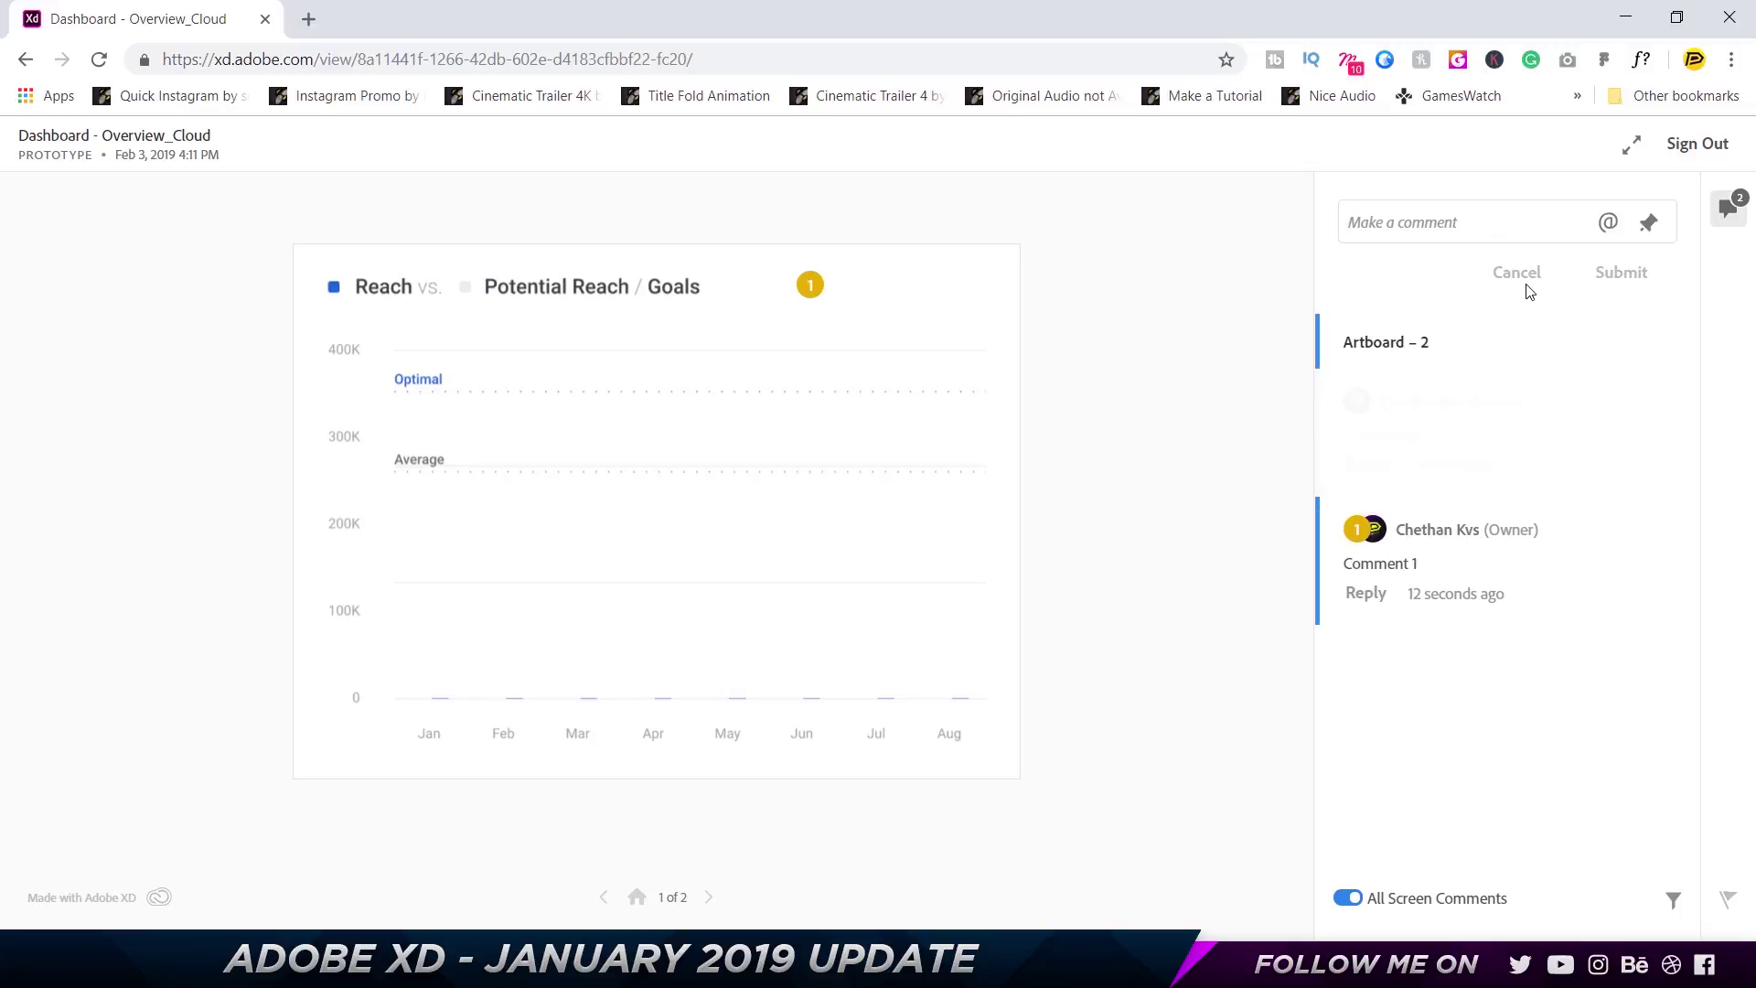
Go to the second screen, Artboard – 1, and post the comment "Comment 3"
click(708, 897)
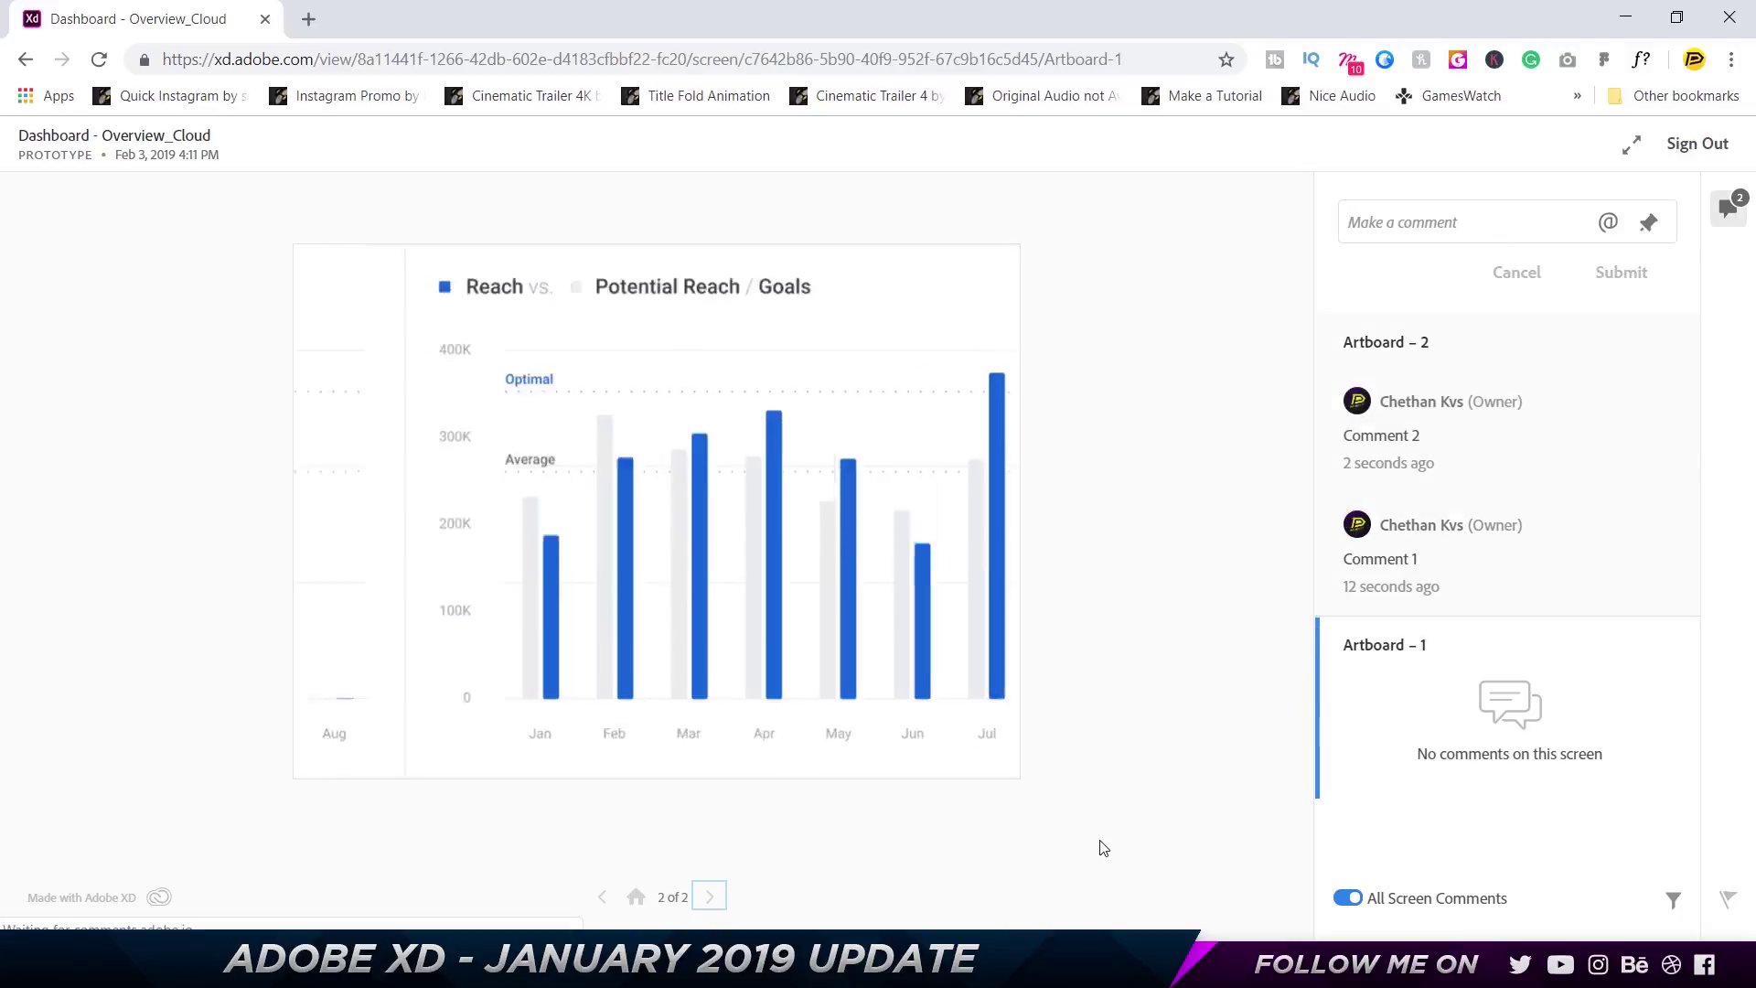
click(1450, 222)
text(comment)
key(ctrl+a)
text(Comment)
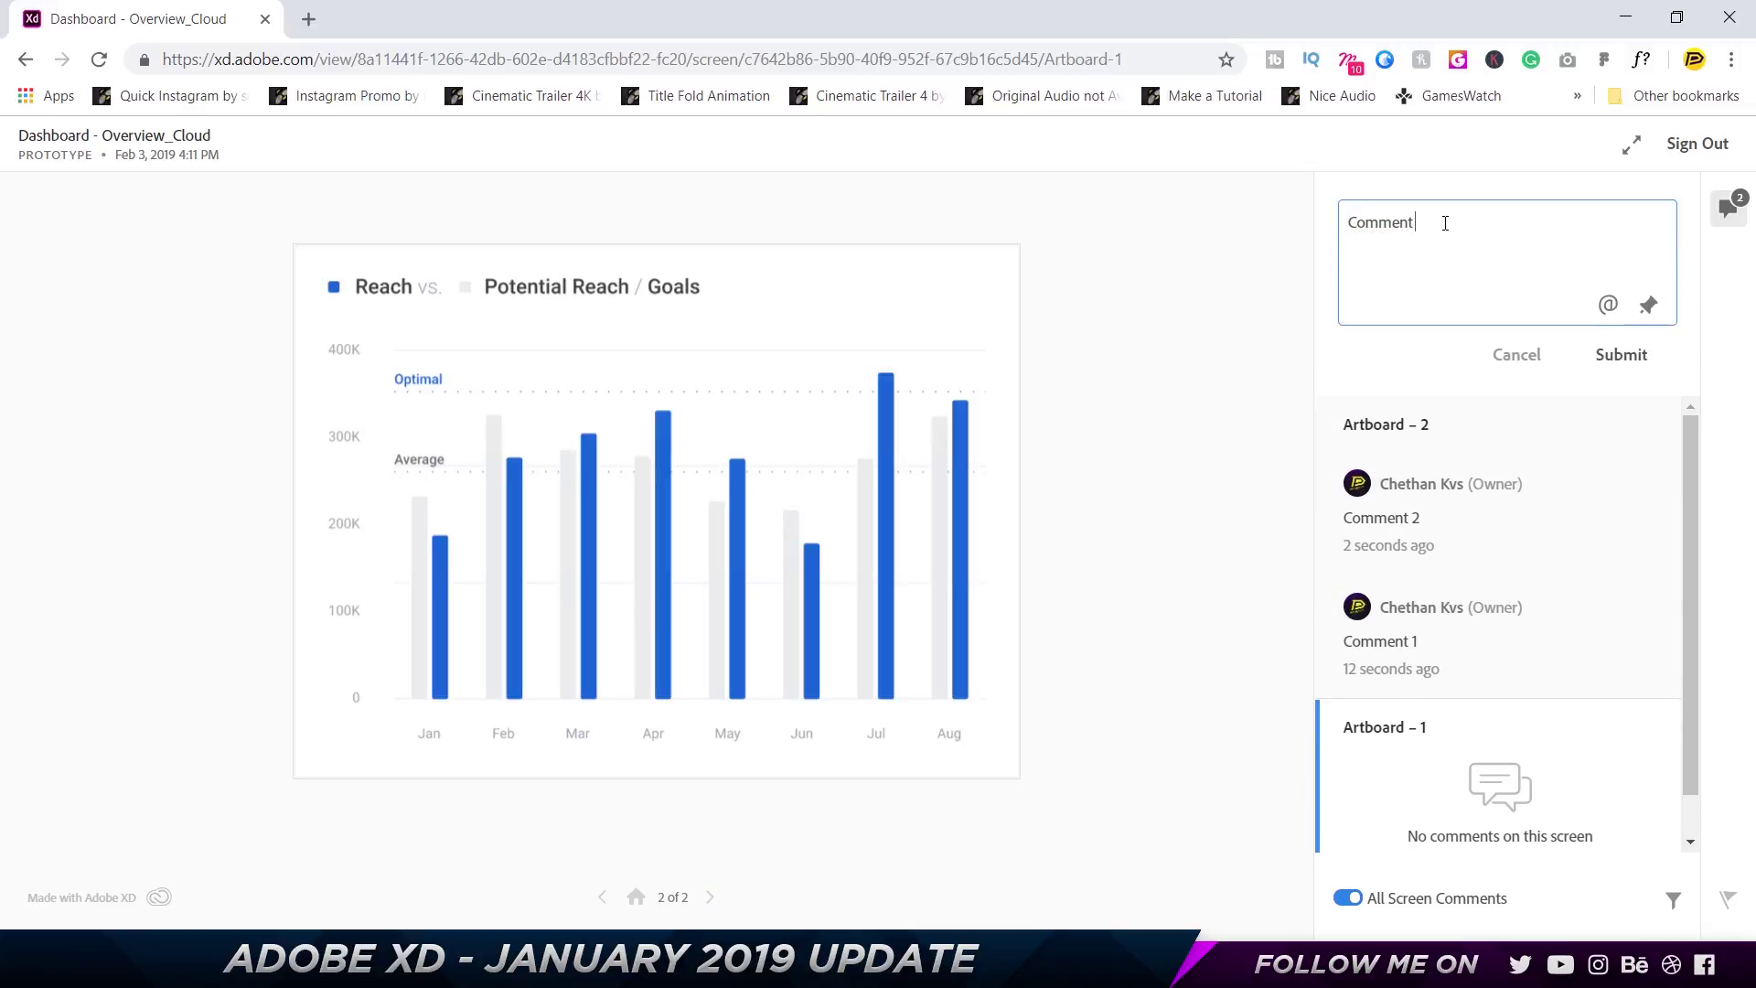
key(Return)
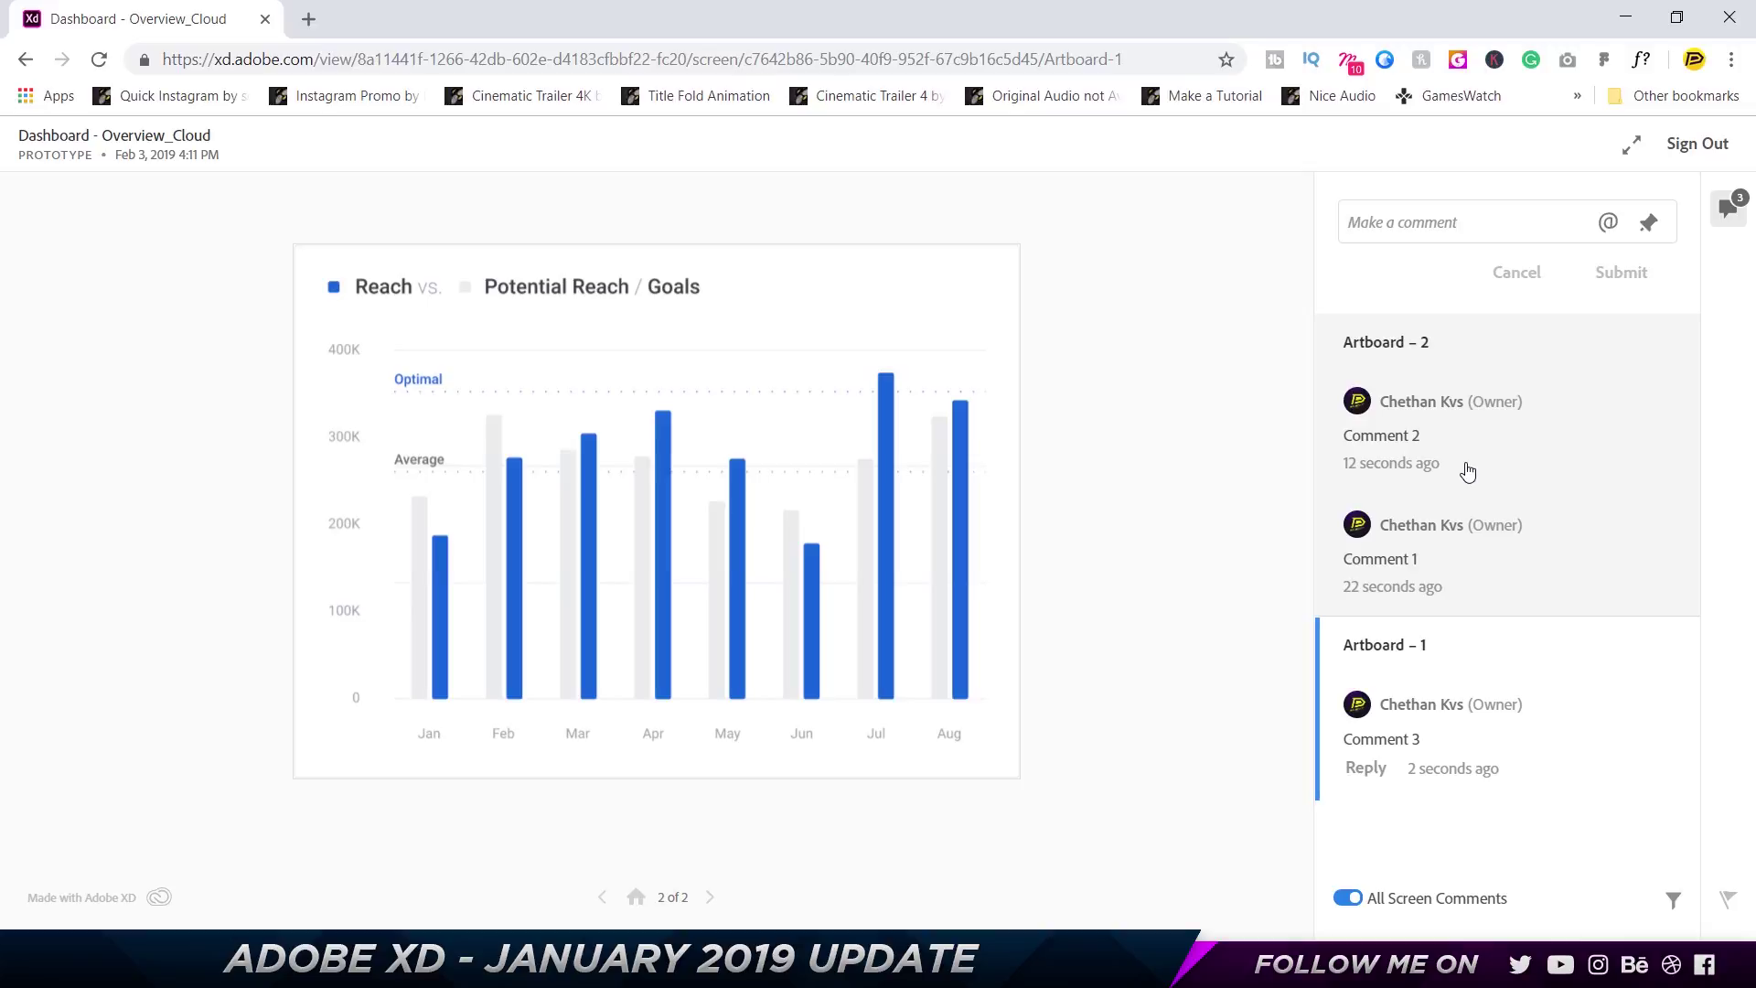
Switch between the two prototype screens and compare which comments belong to each artboard
click(600, 897)
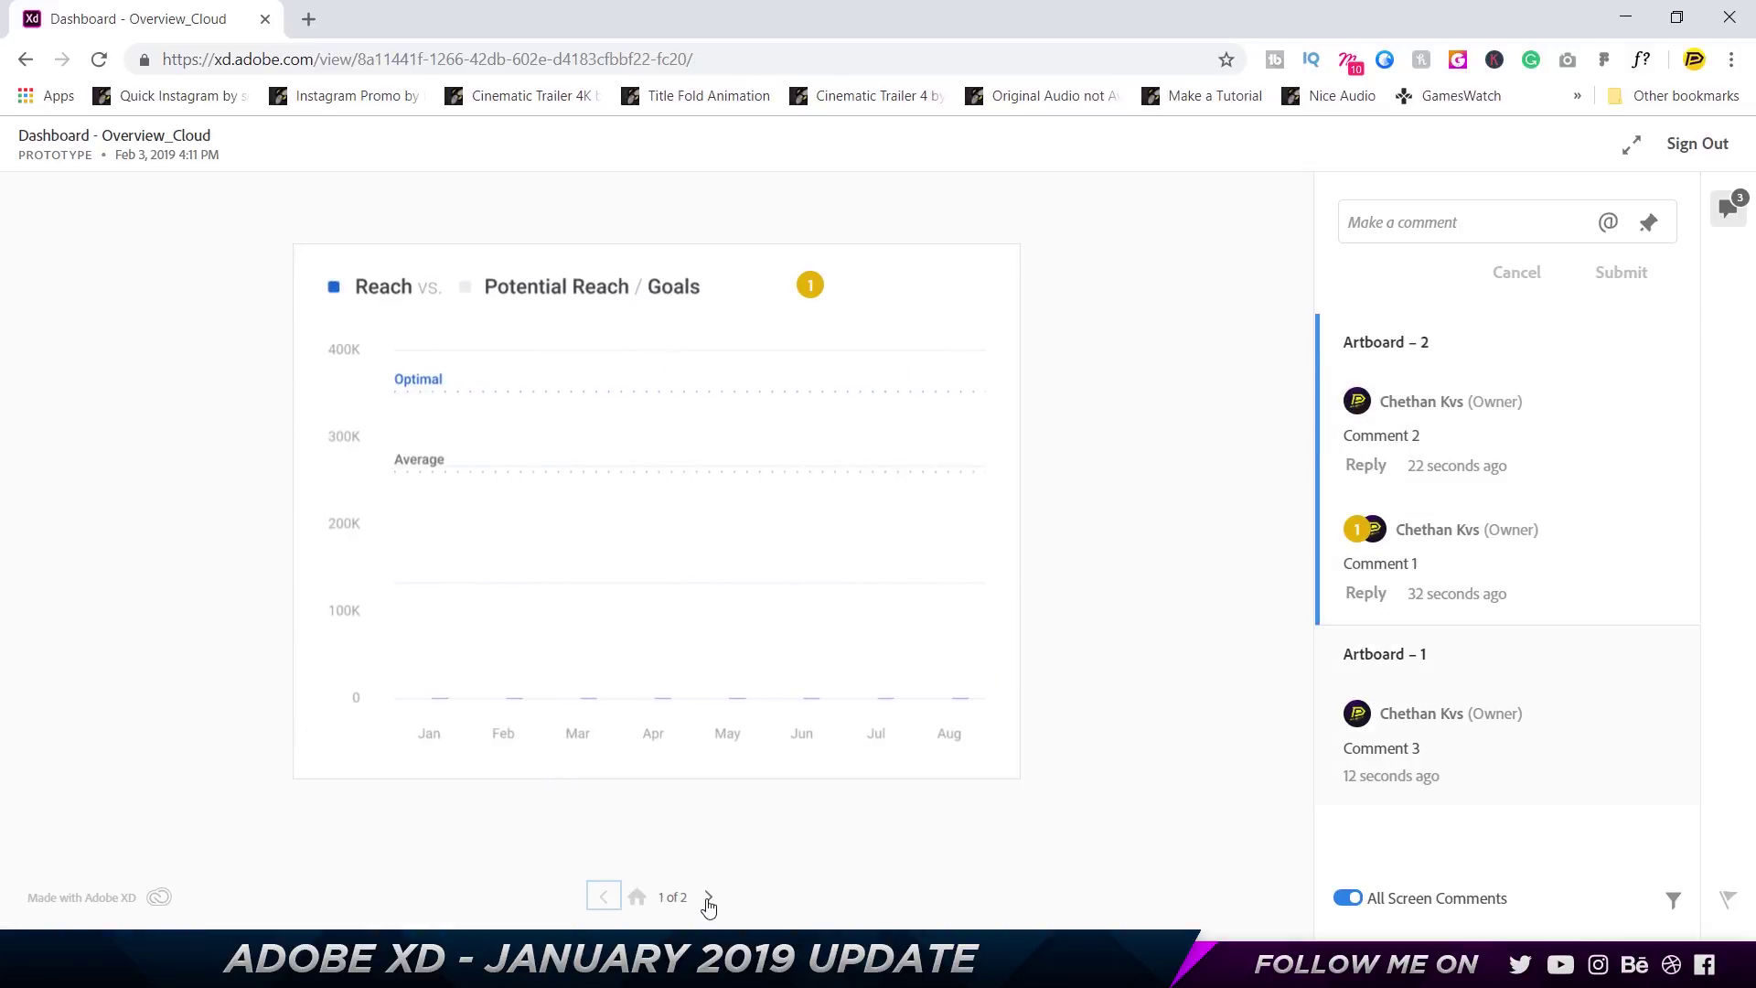
click(707, 900)
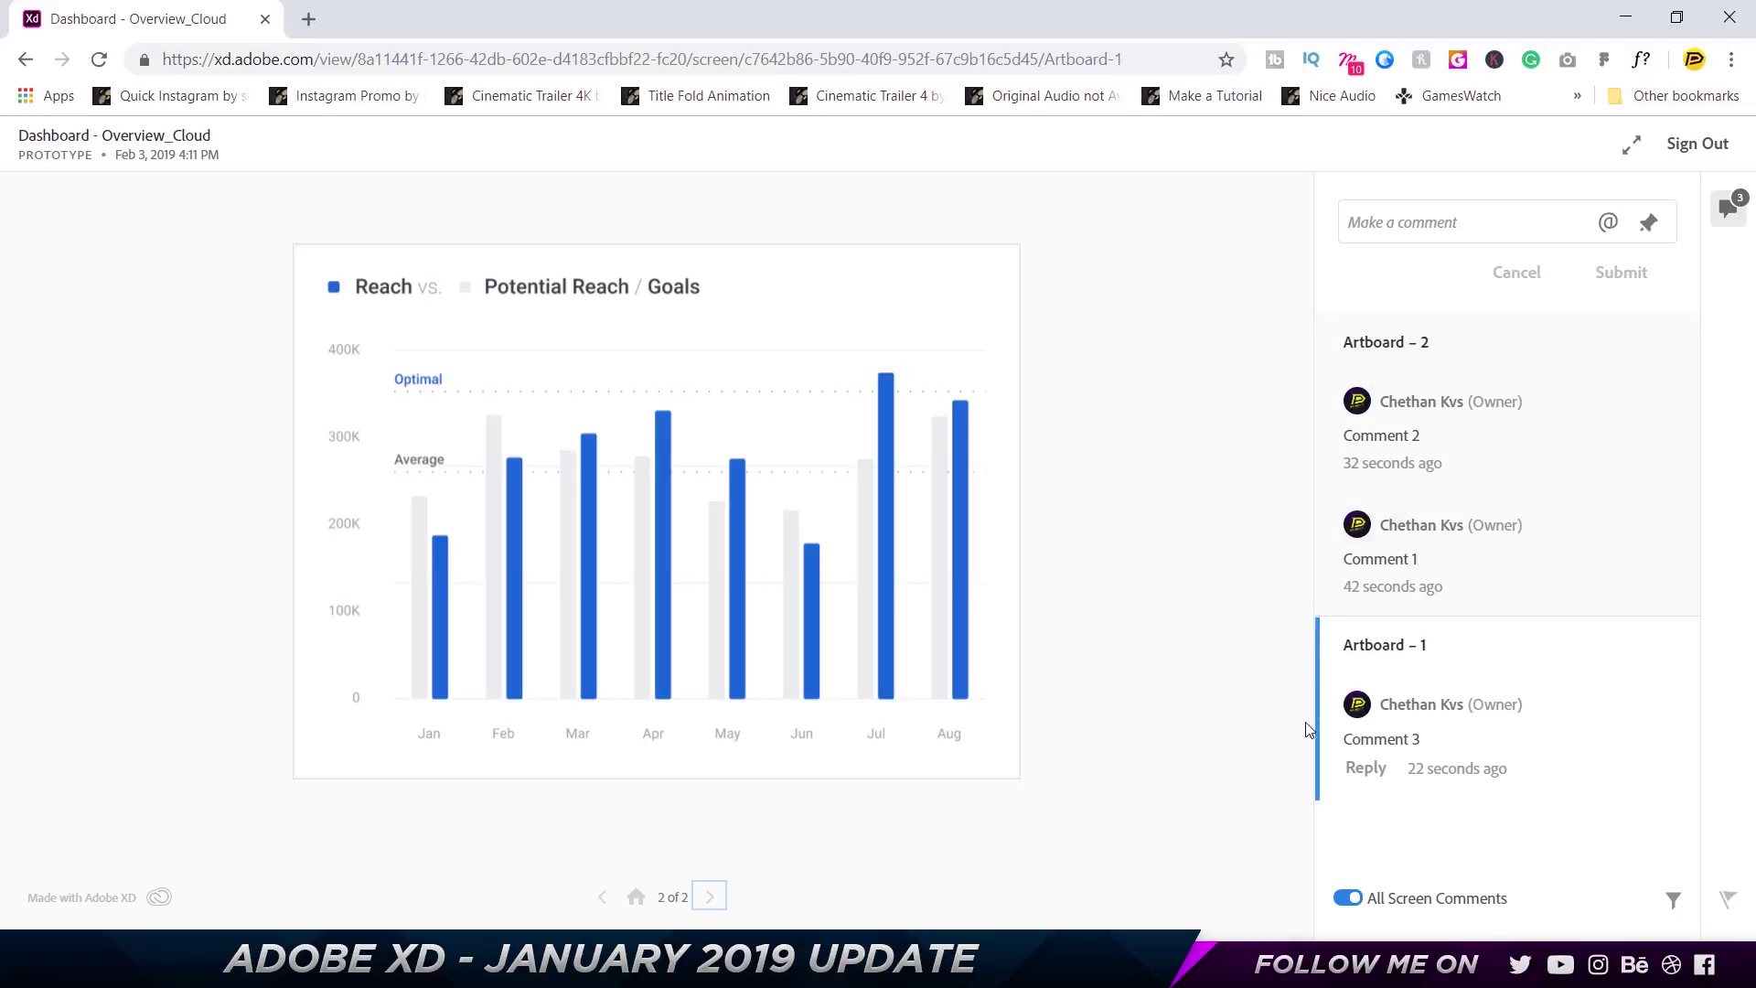
mouse_move(1346, 746)
key(alt+Tab)
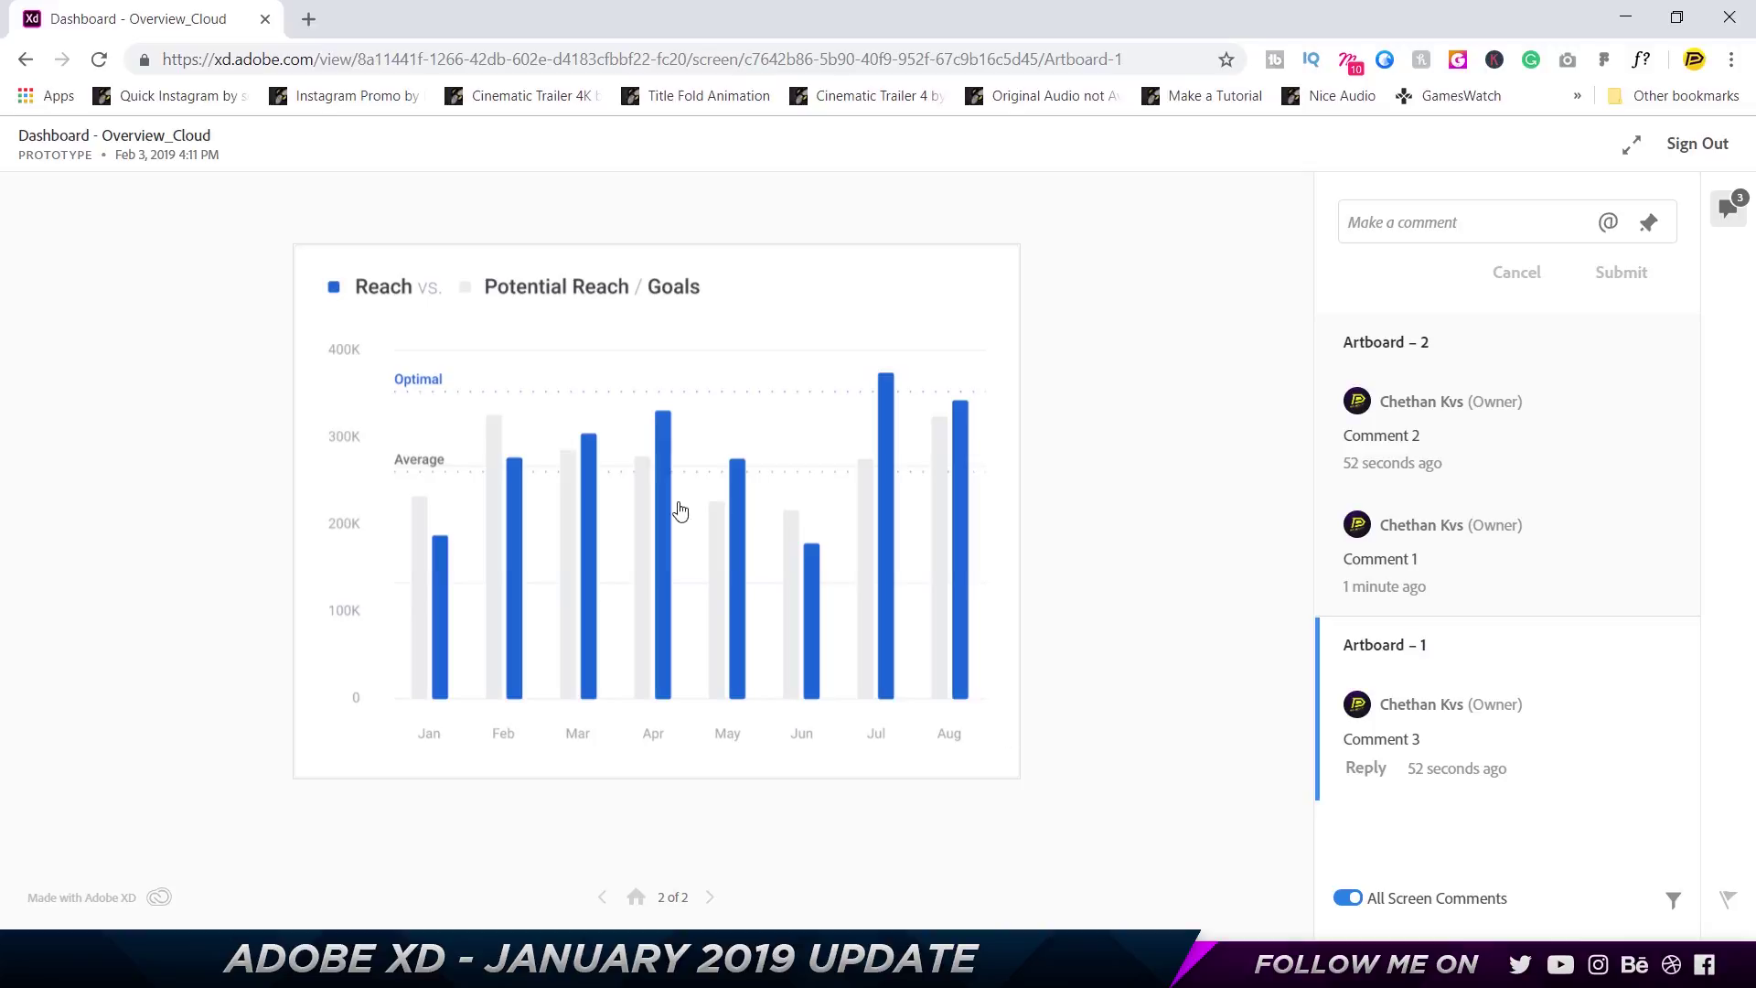
Return to Artboard – 2 and resolve "Comment 2"
click(603, 897)
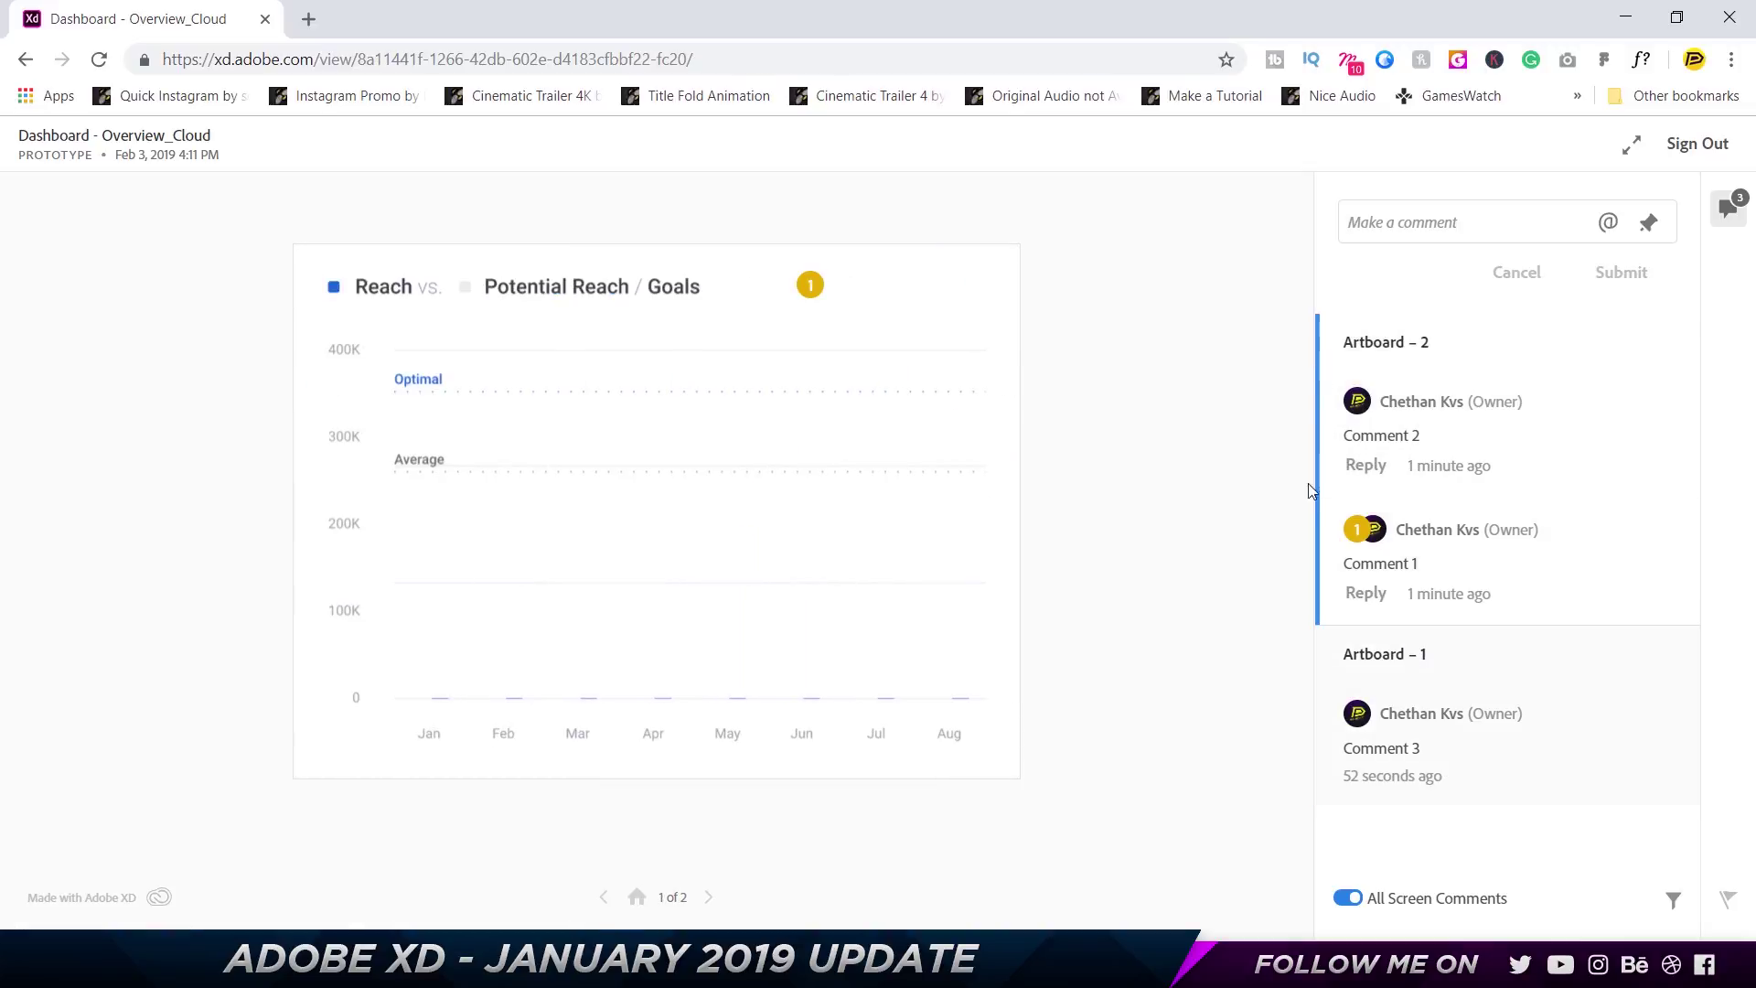
mouse_move(1398, 558)
click(1635, 403)
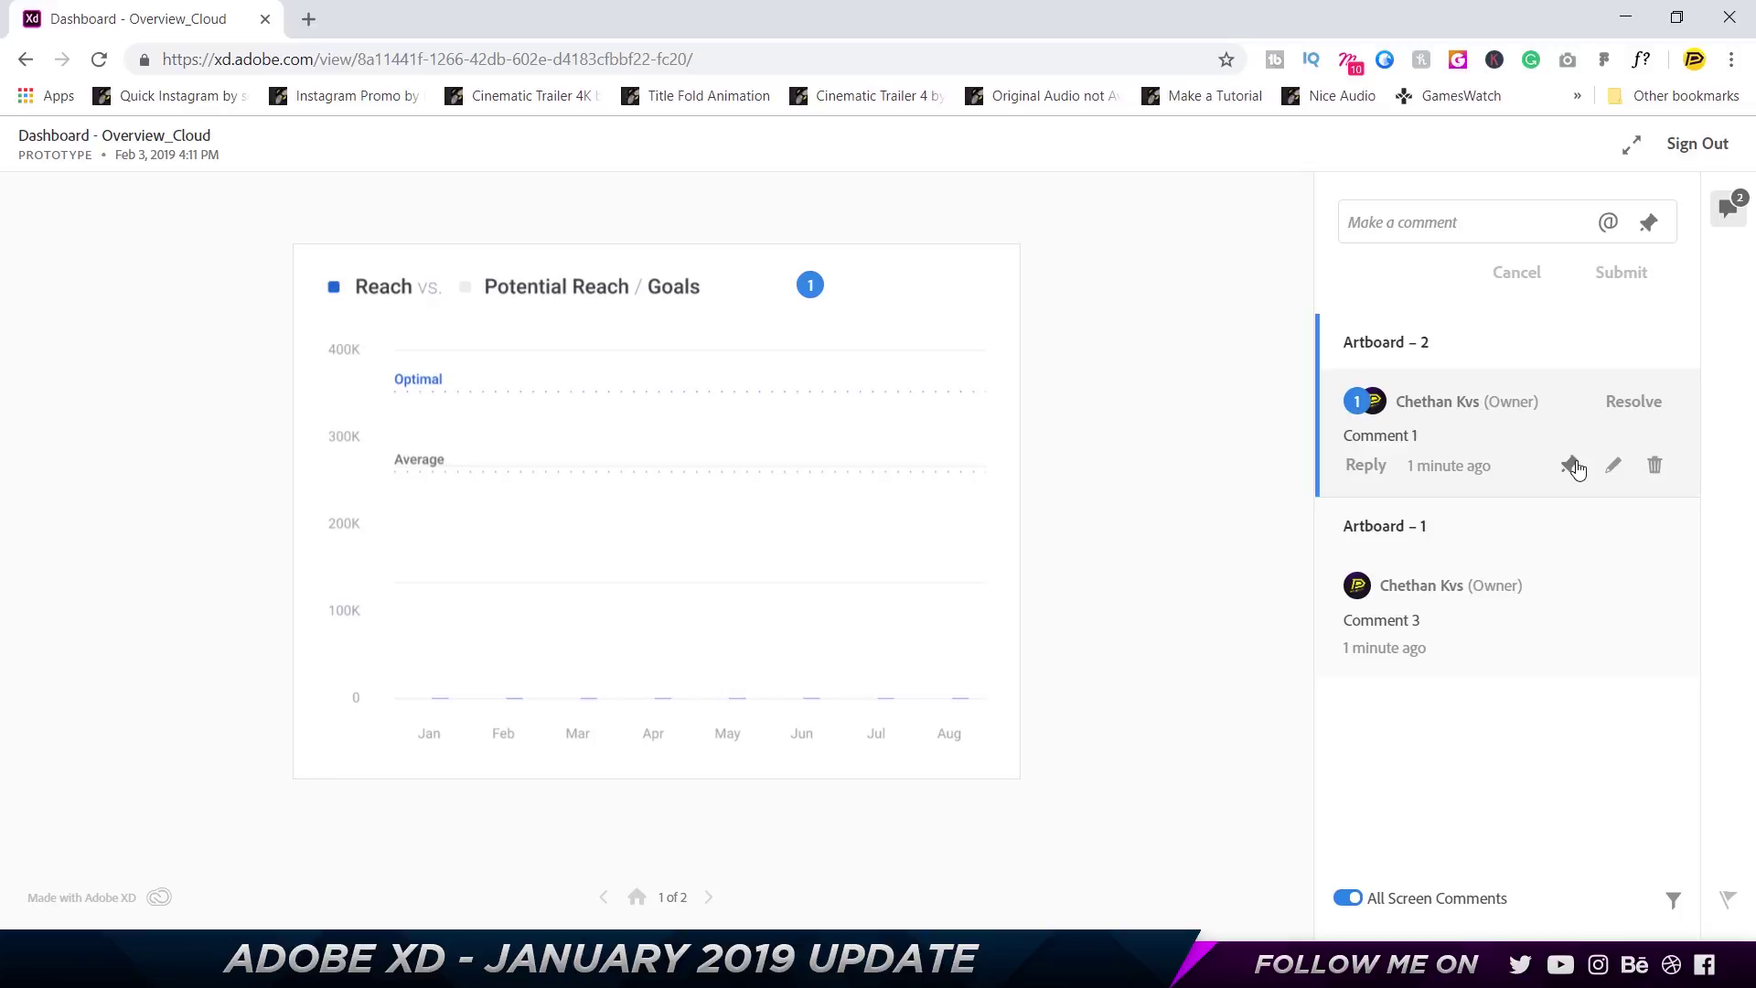
Turn off All Screen Comments and check the comments of each artboard separately
click(1346, 898)
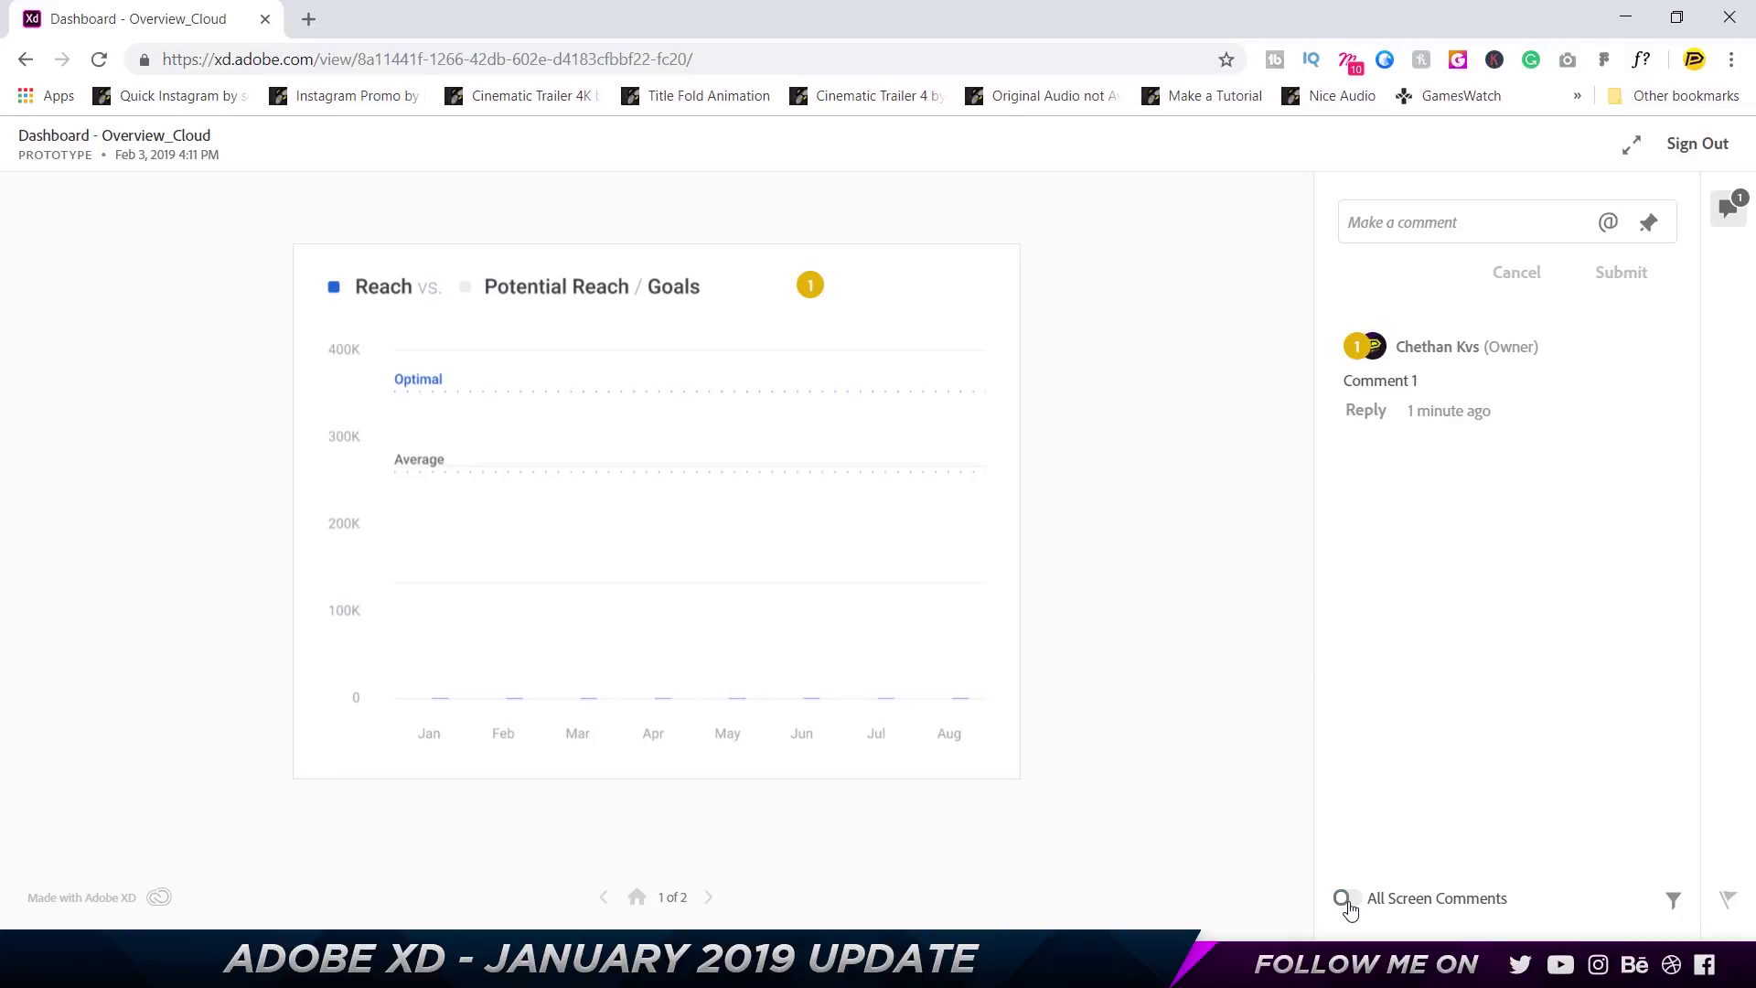
click(1346, 898)
click(1347, 898)
click(709, 898)
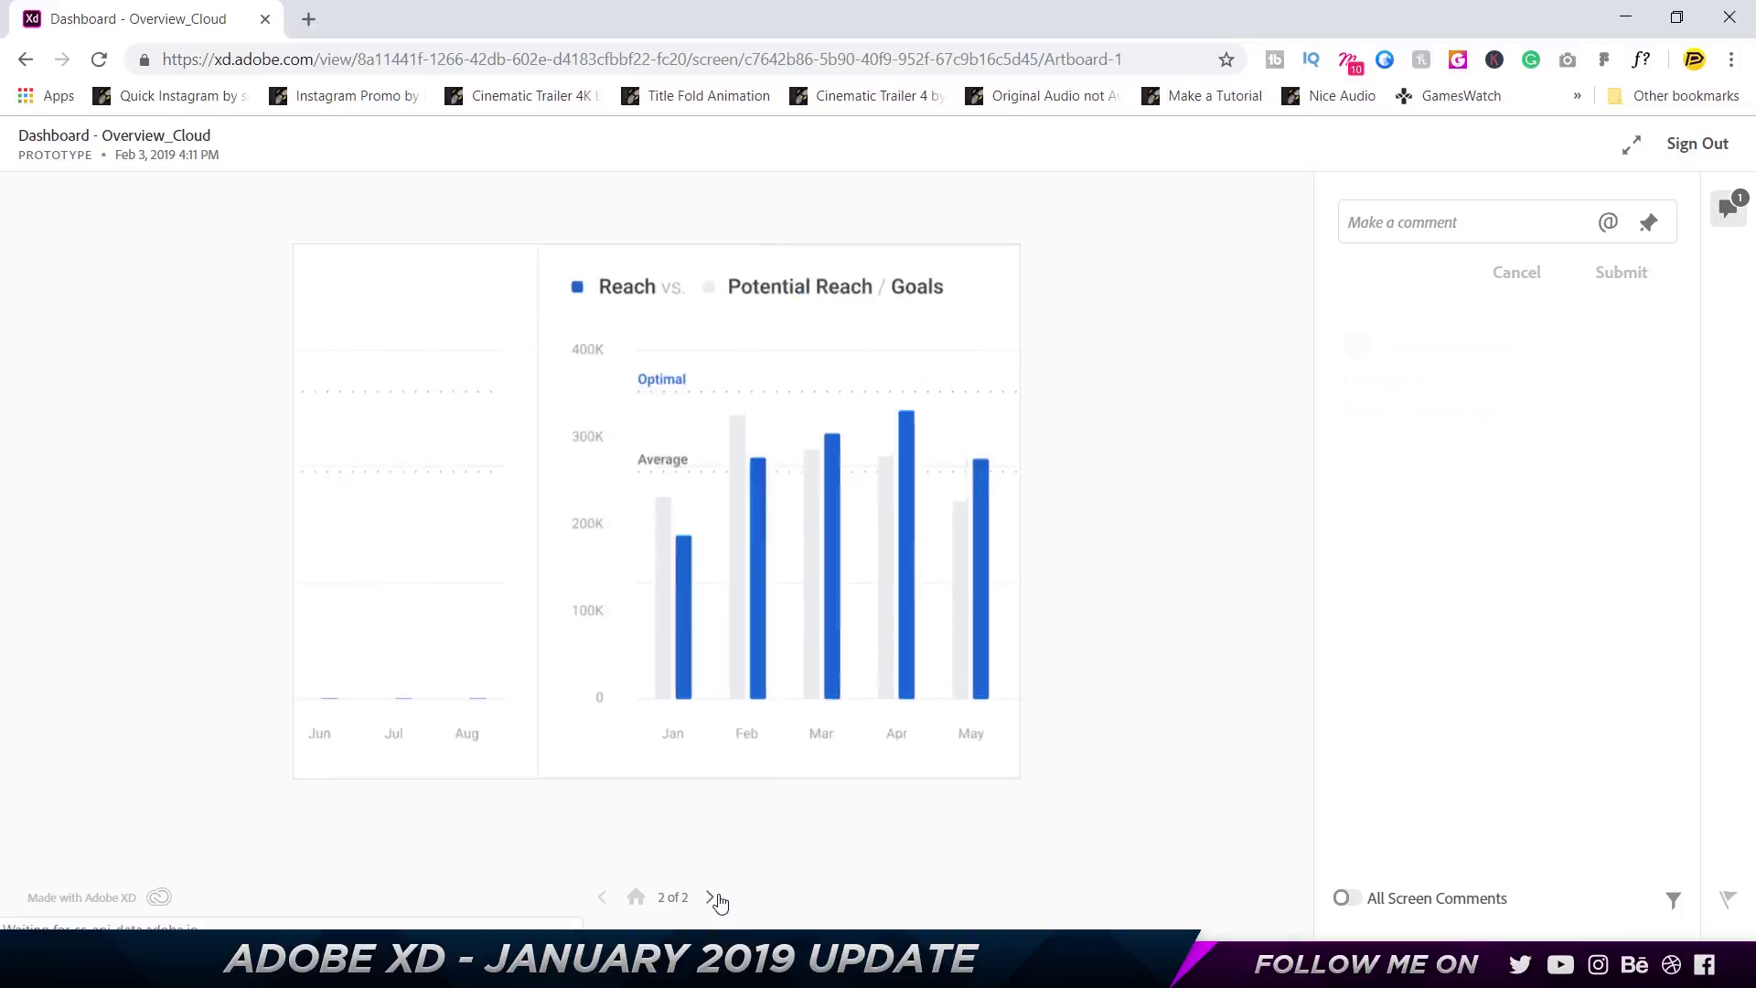
click(1411, 378)
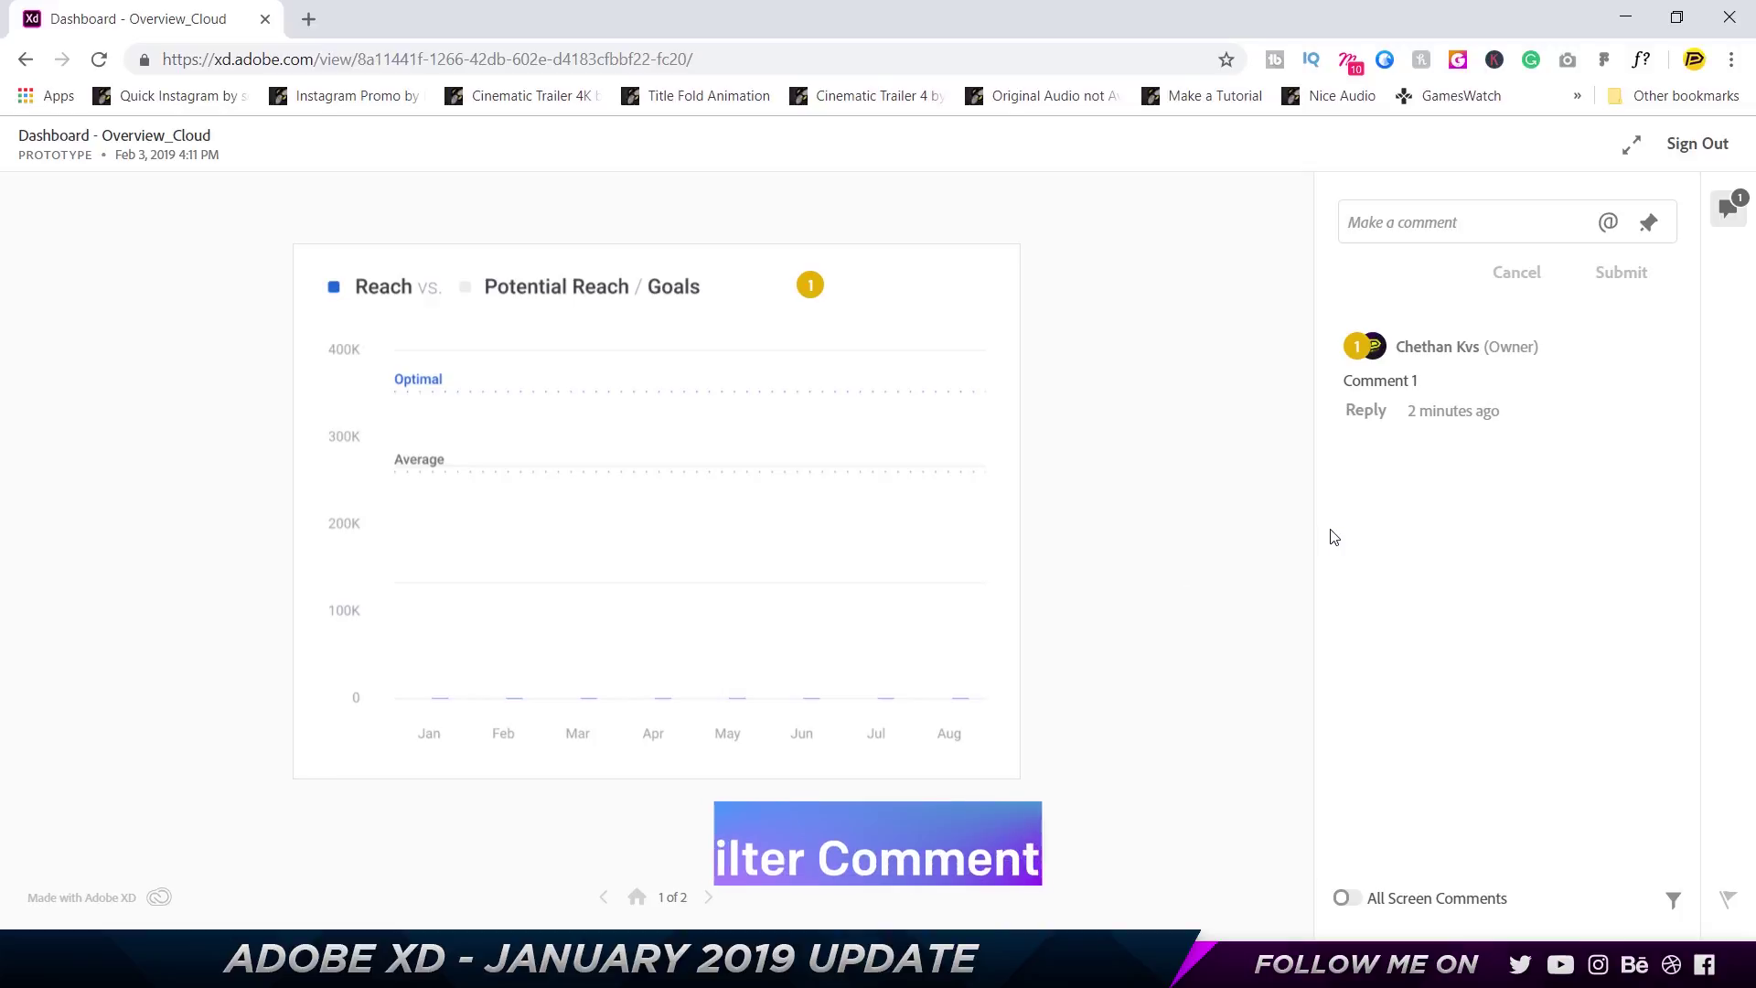
Filter the comments by Resolved status and clear the filter, and resolve "Comment 1"
click(1672, 900)
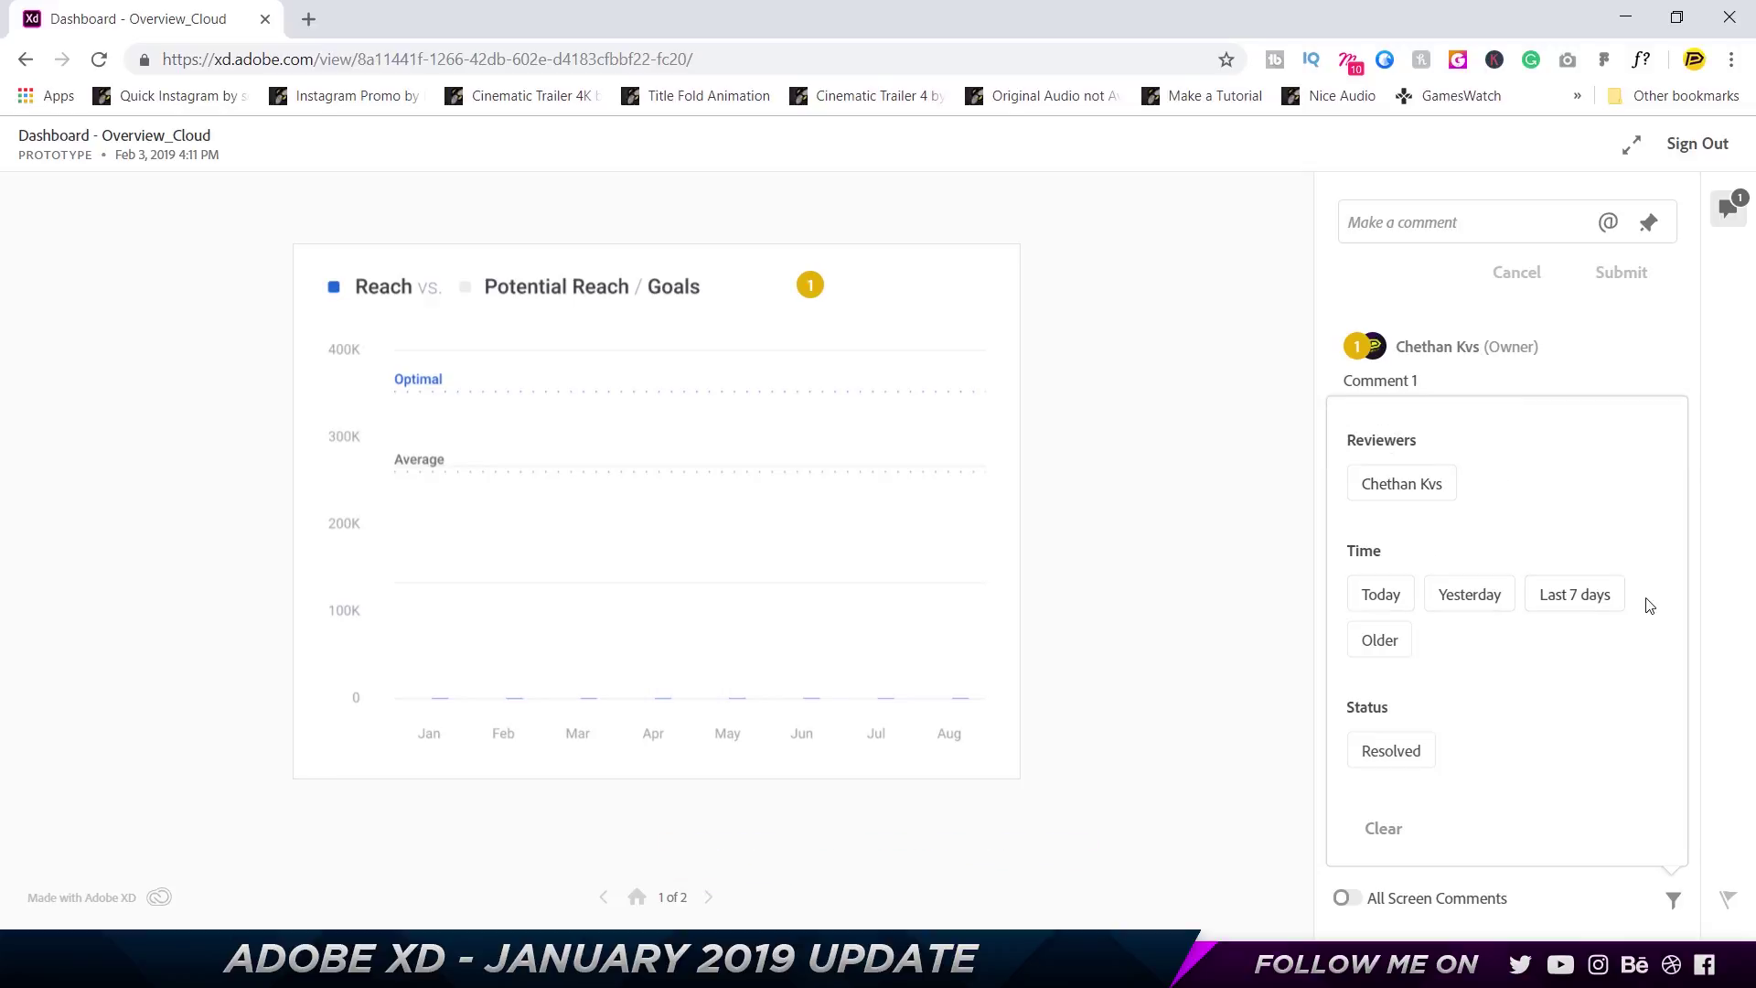
click(1406, 750)
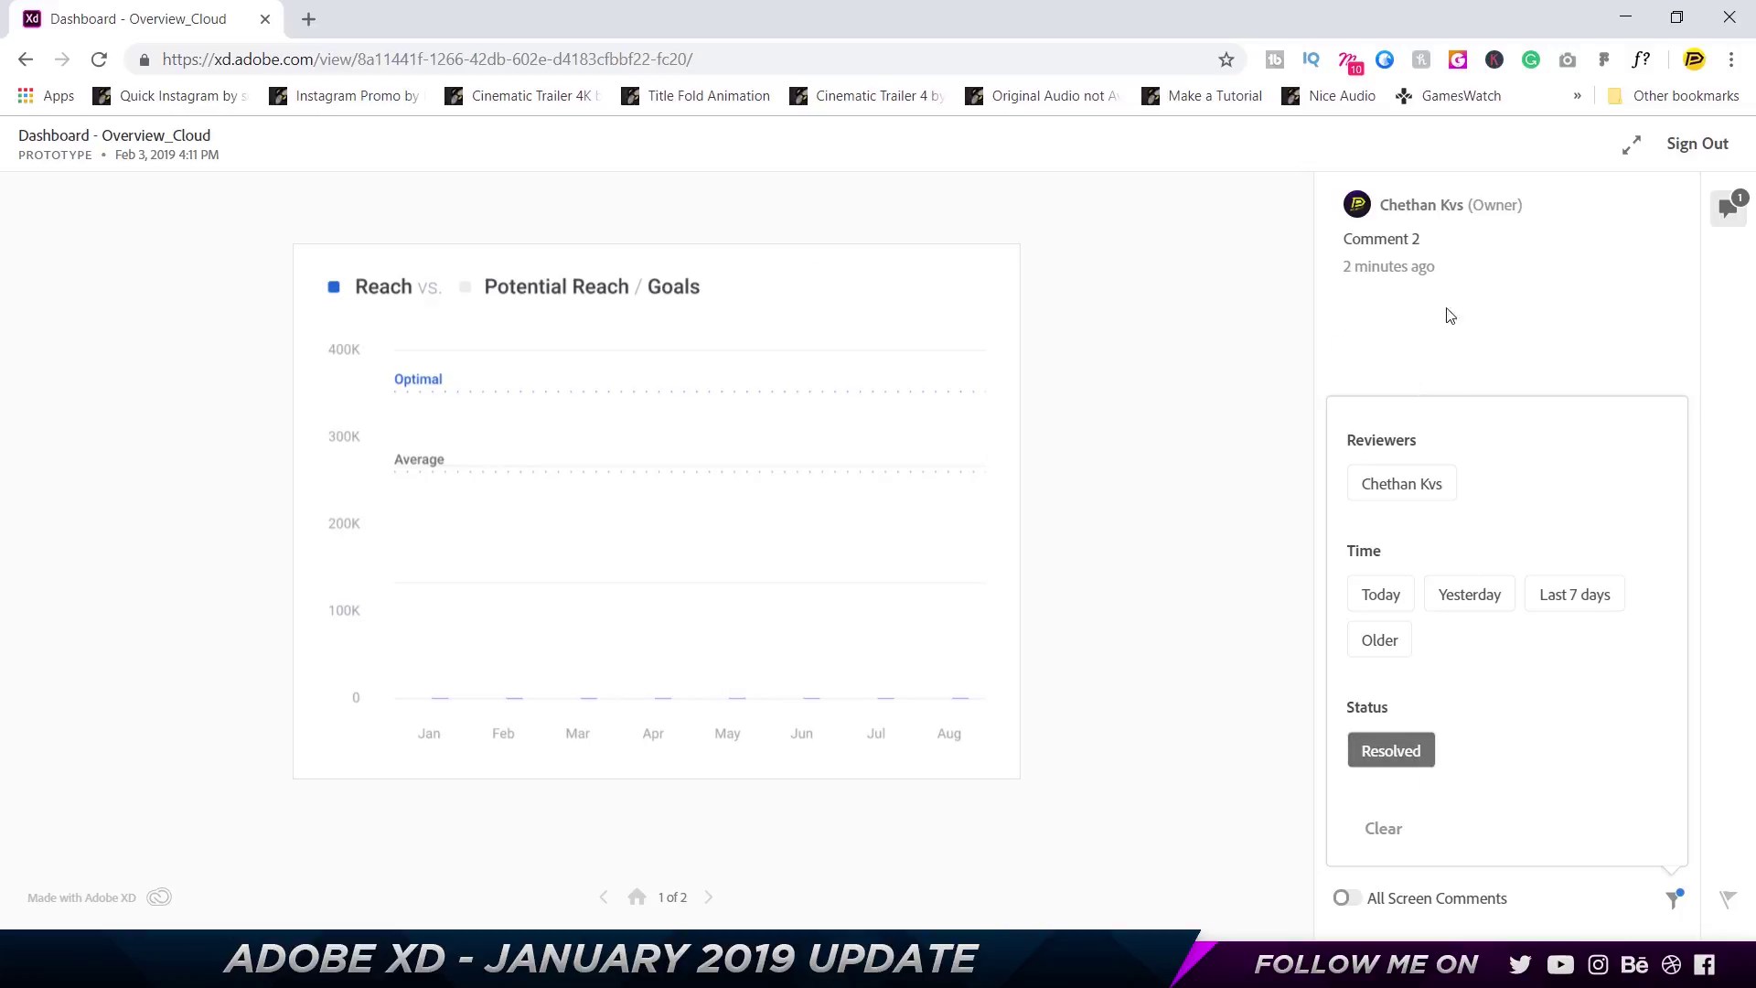
click(1383, 828)
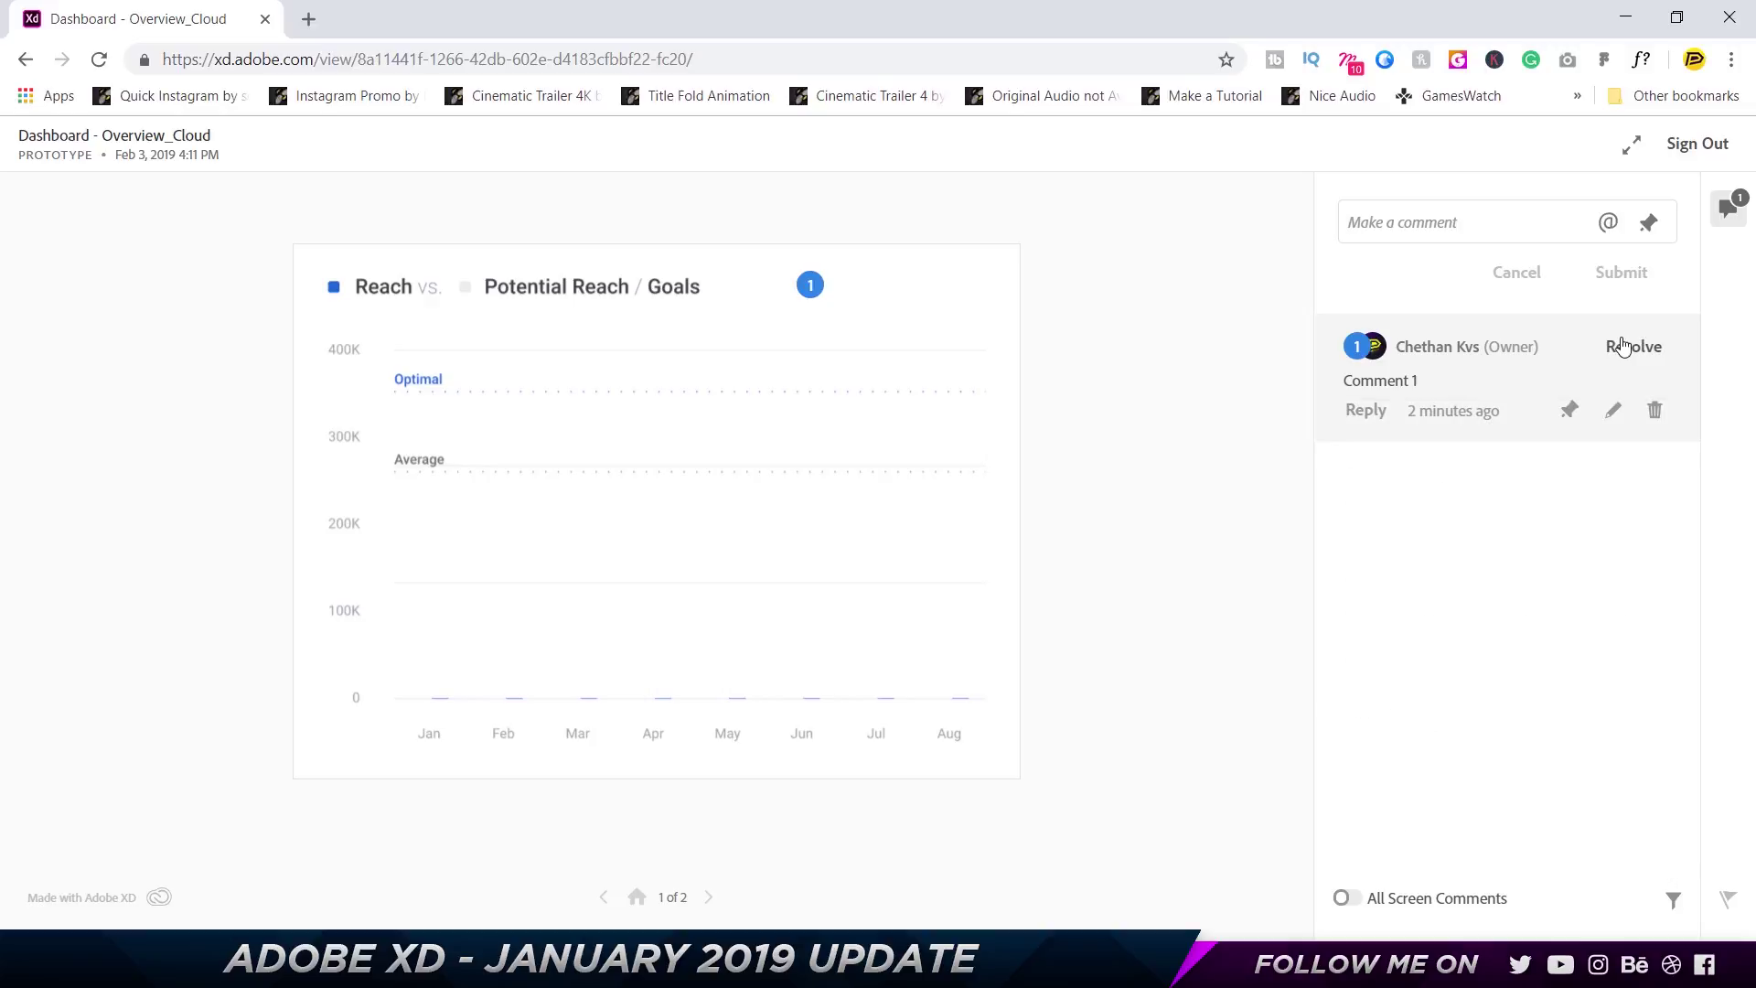
click(1622, 345)
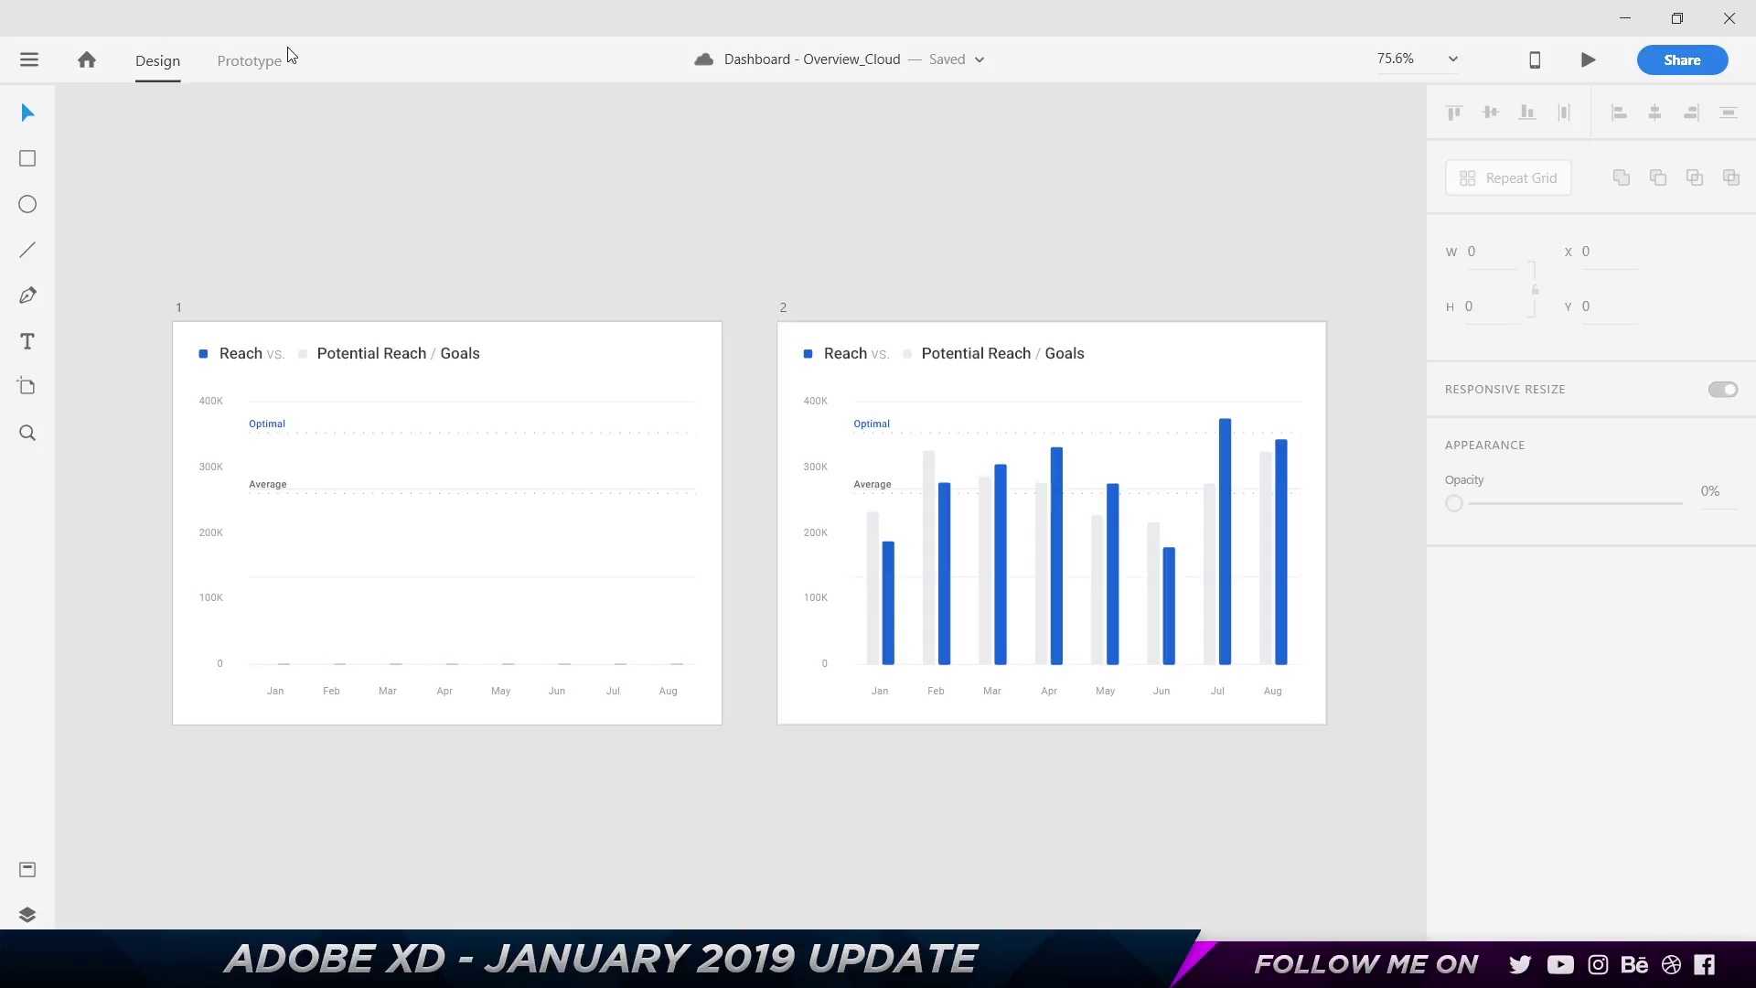
In Prototype mode, remove the connection leading from artboard 2 back to artboard 1
click(260, 62)
click(181, 313)
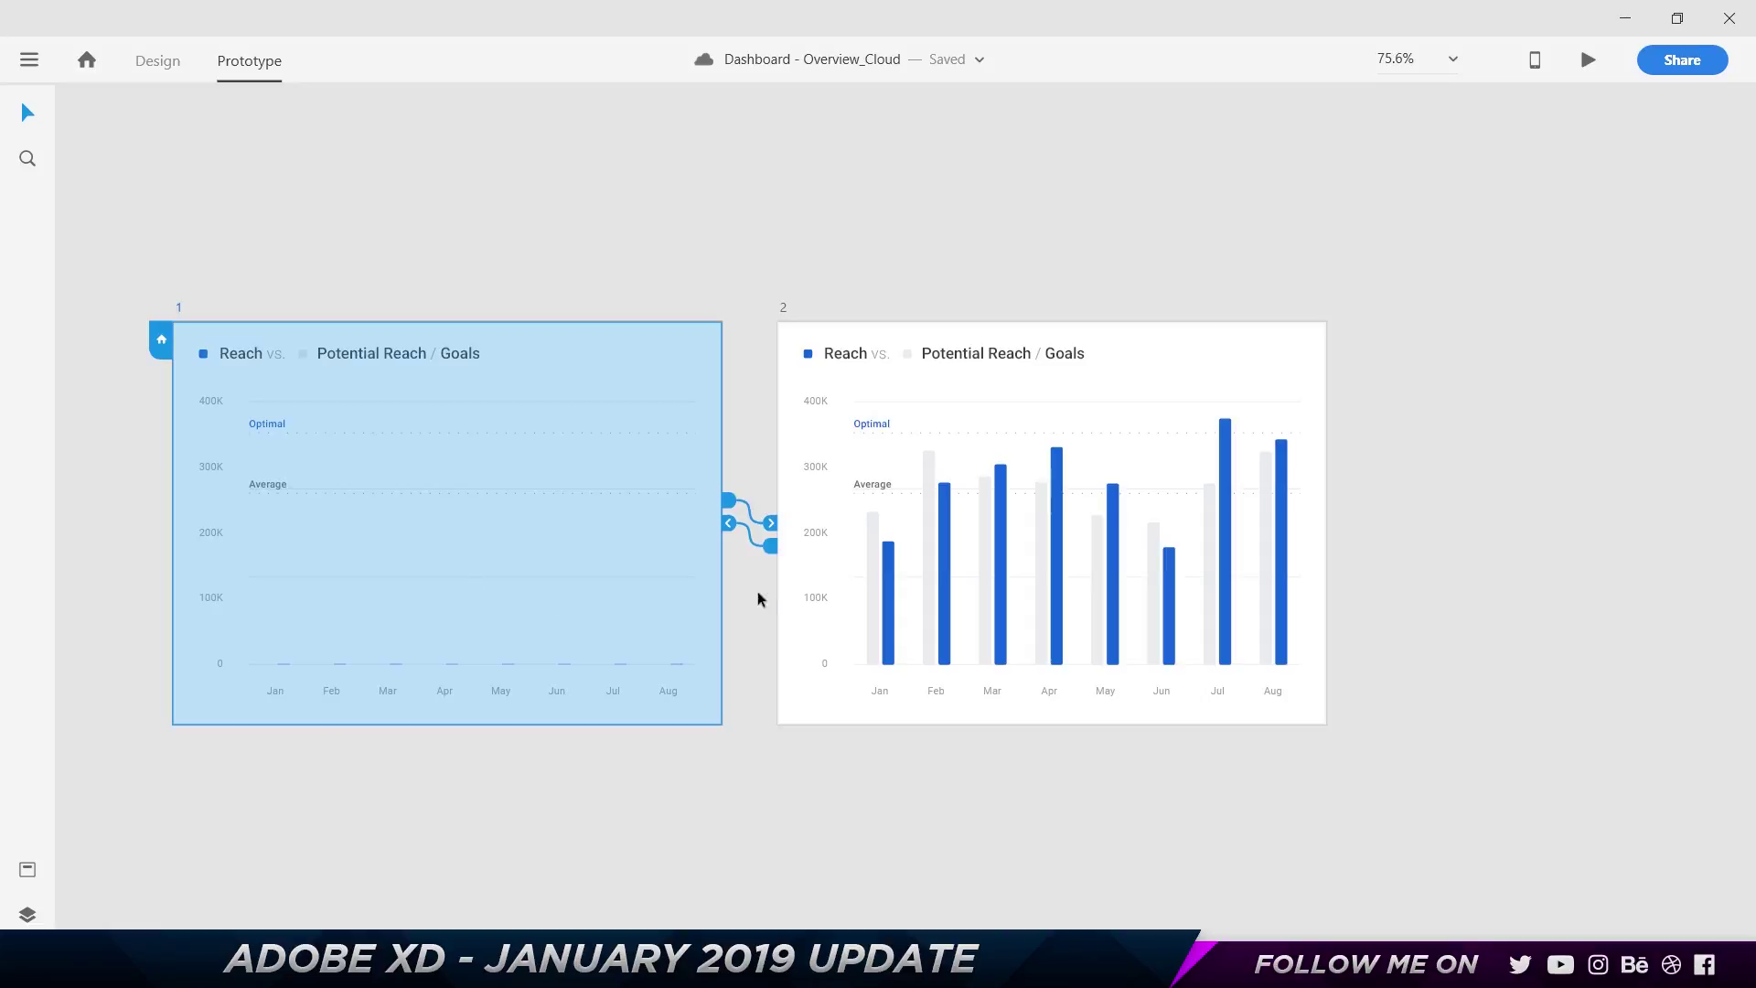
drag(729, 521, 772, 549)
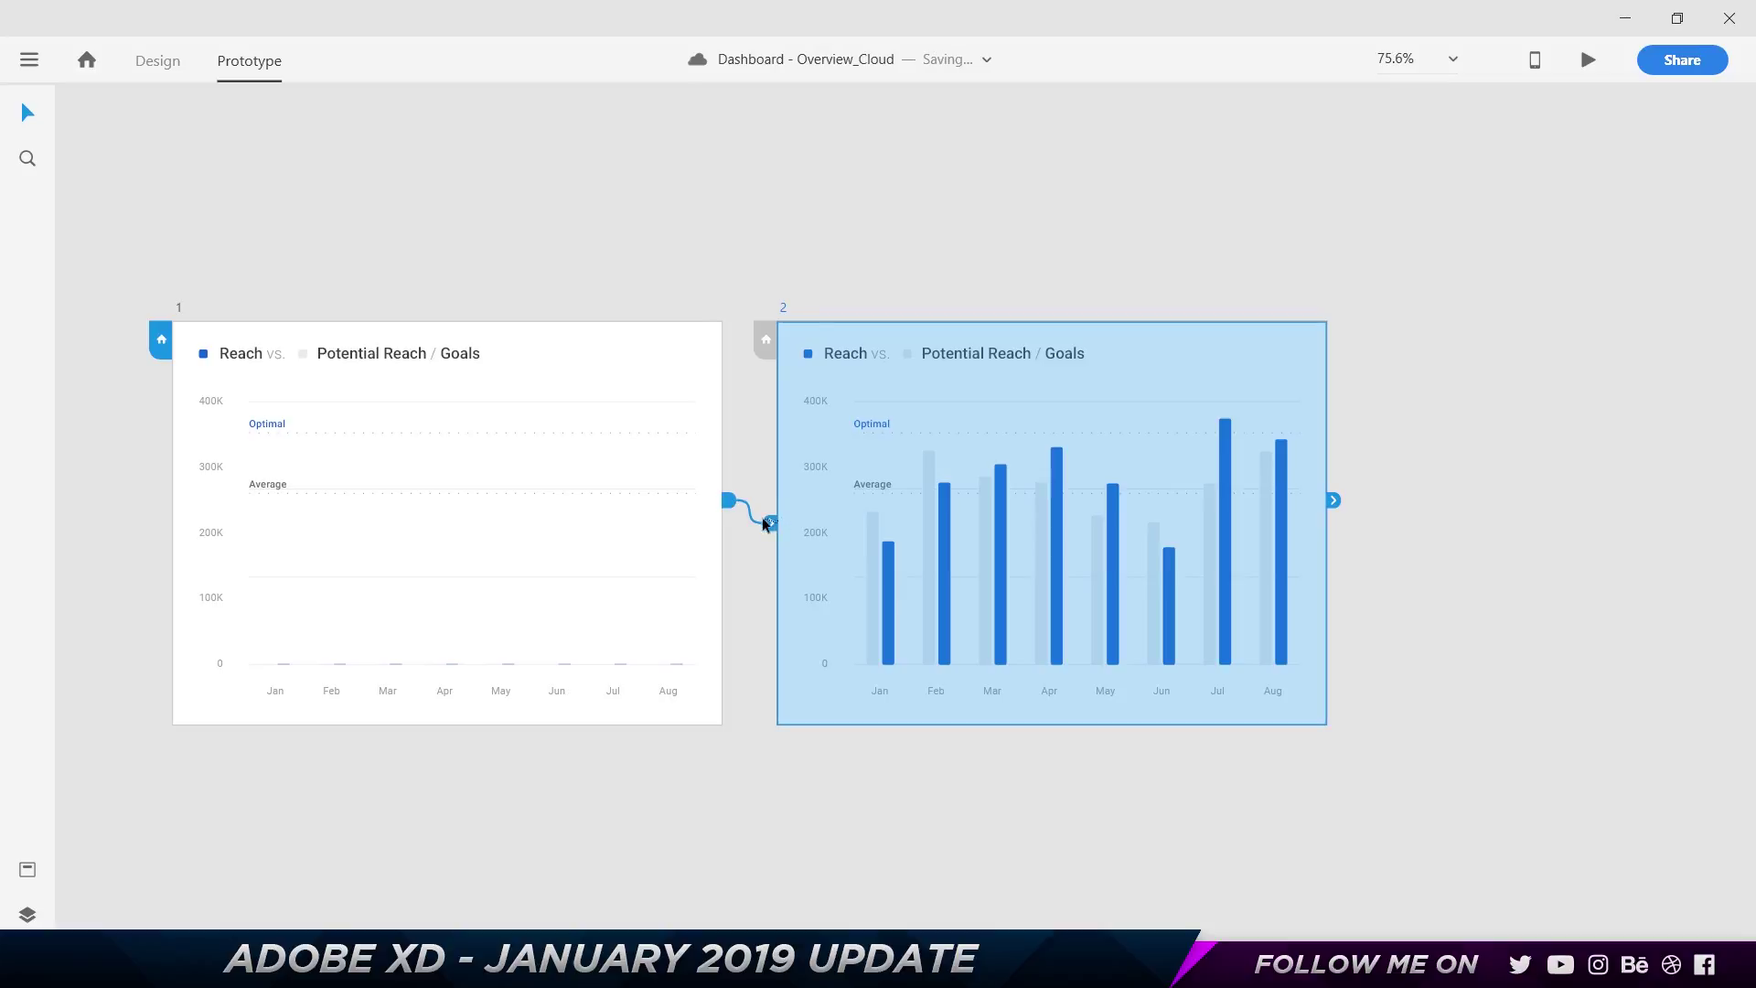
Change the action of the connection from artboard 1 to artboard 2 from Auto-Animate to Speech Playback
click(771, 522)
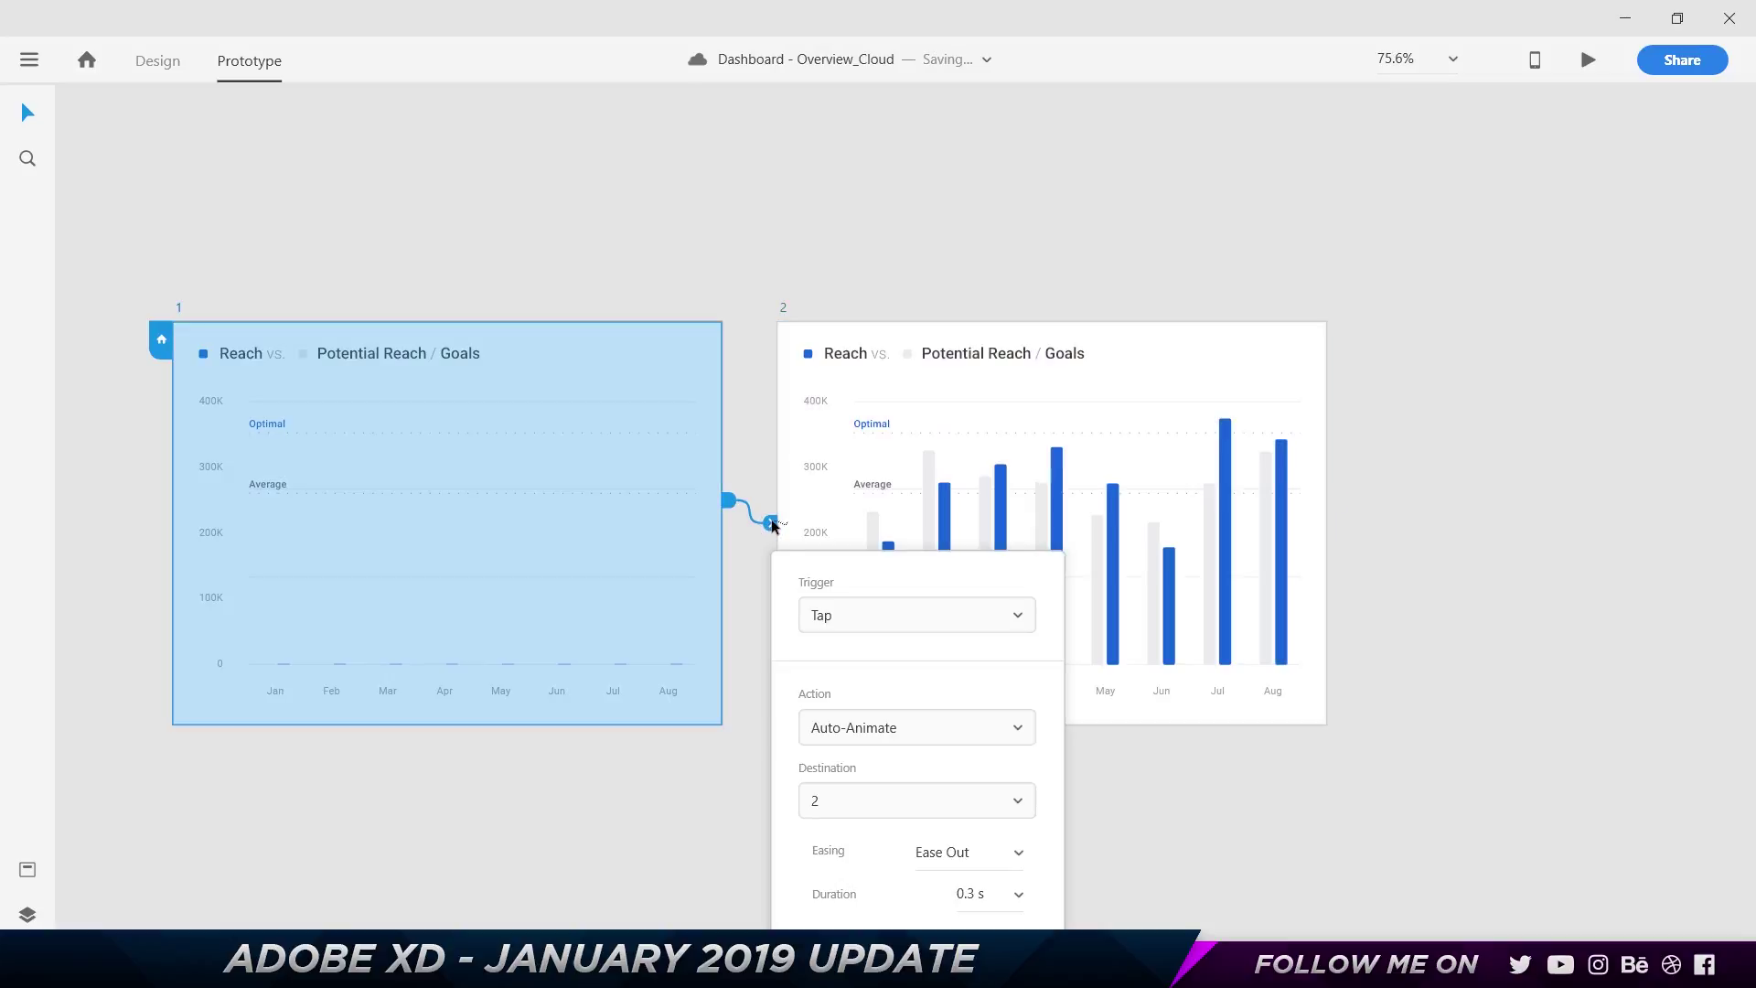
scroll(767, 455, down, 3)
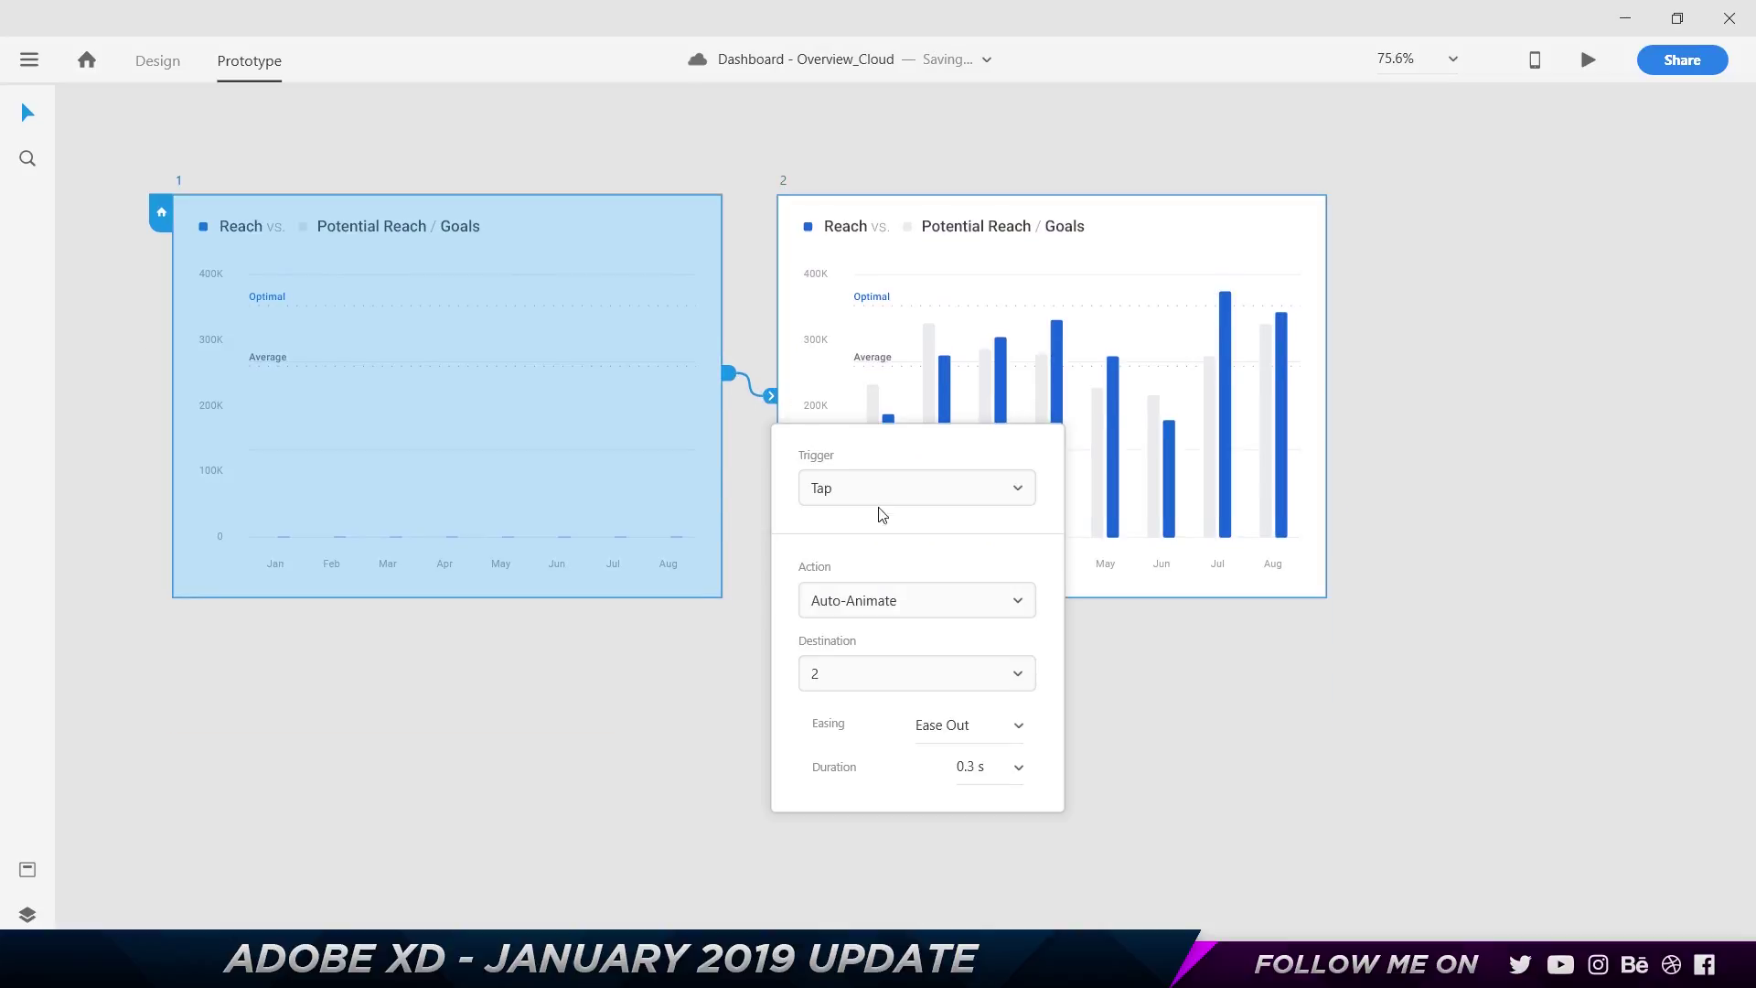
click(869, 599)
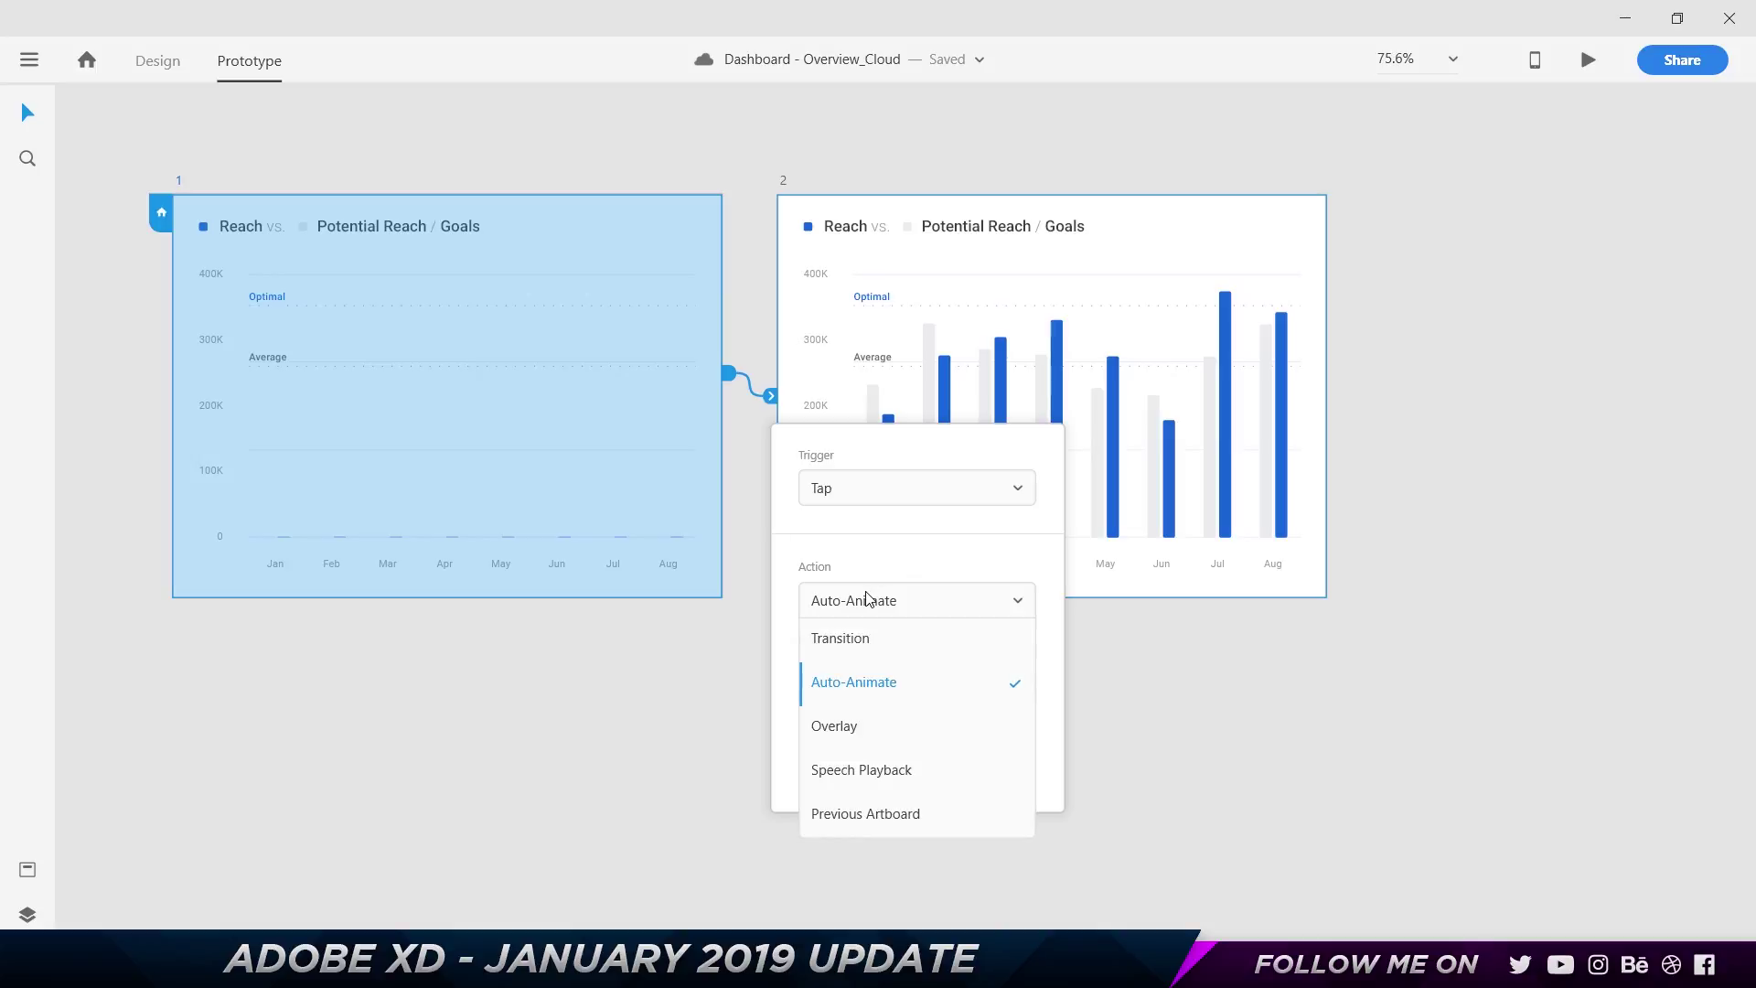
click(872, 772)
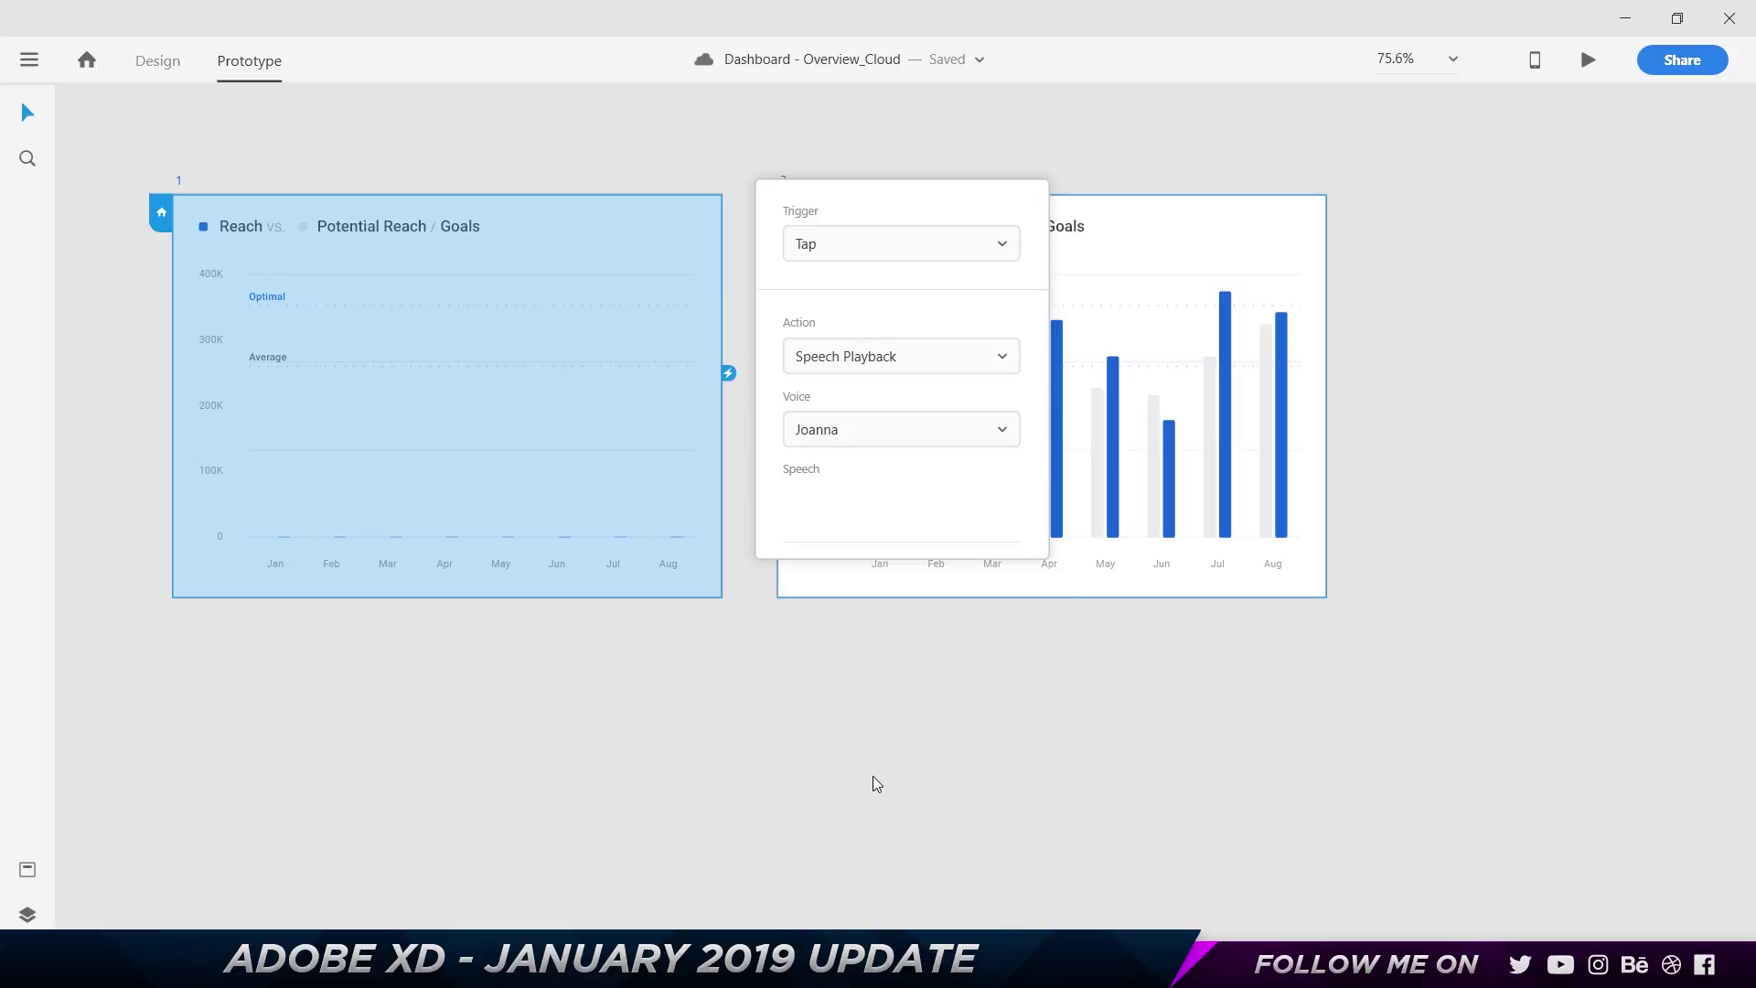
Keep Joanna as the voice and enter "Hi. I am Joanna" as the speech for artboard 1
click(871, 434)
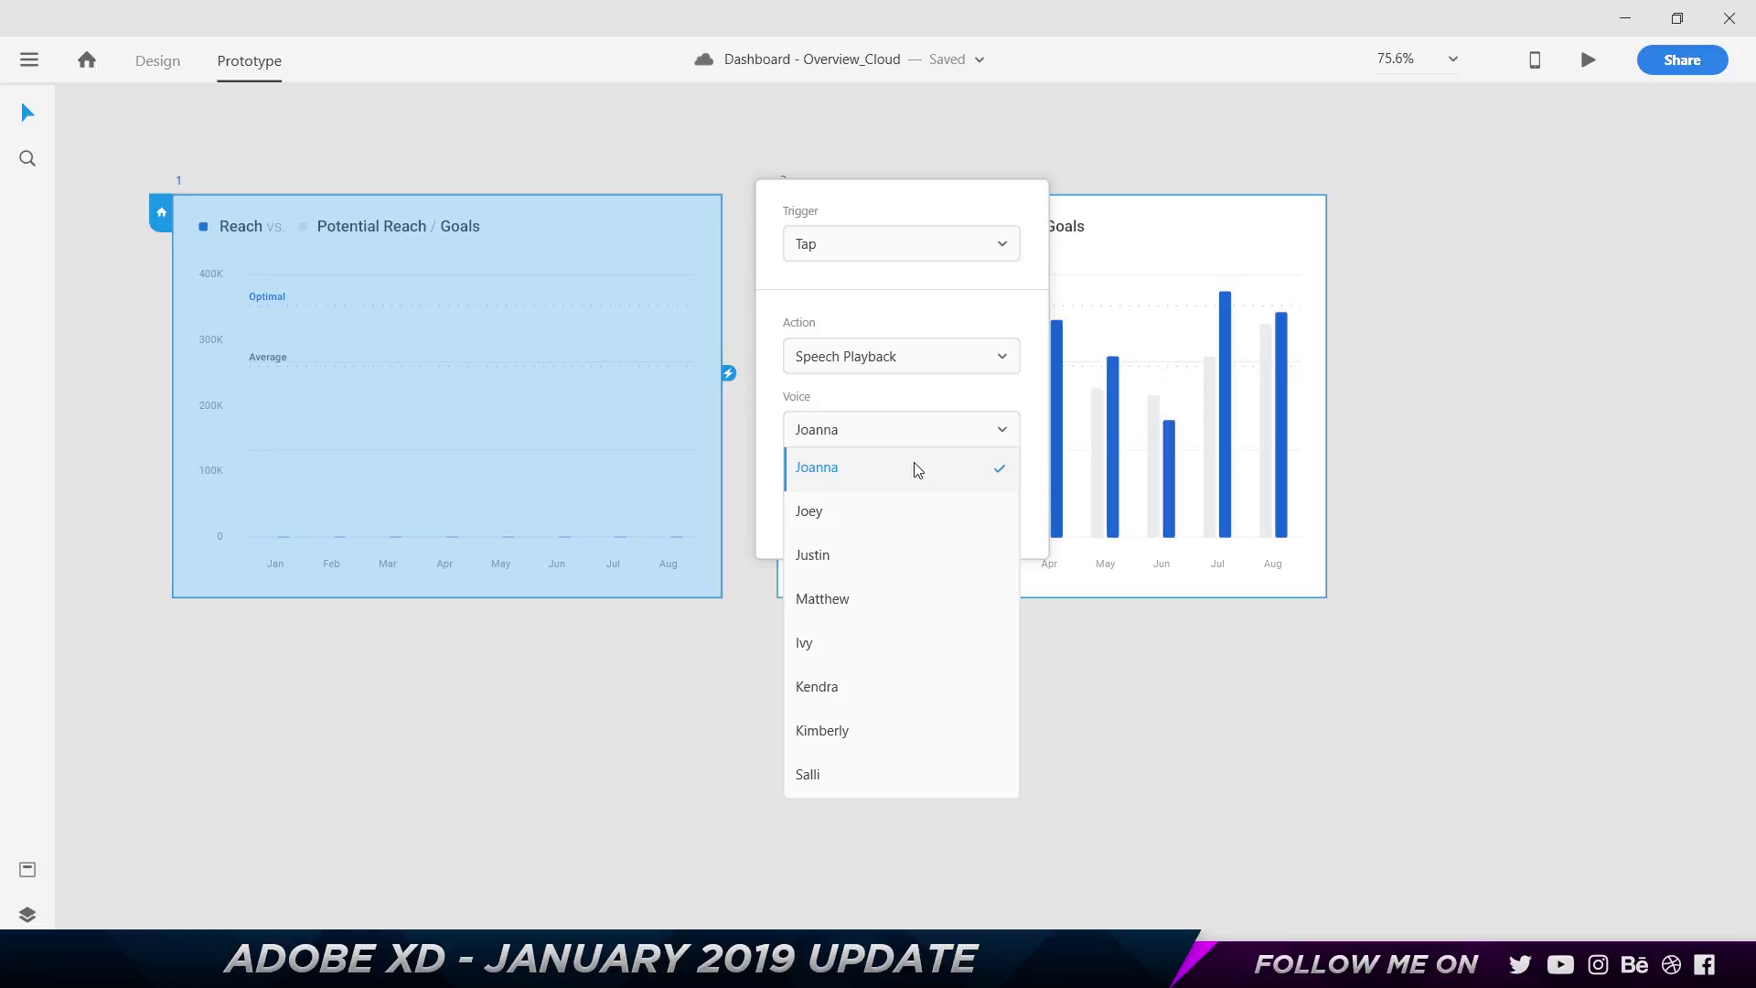
click(855, 483)
click(843, 528)
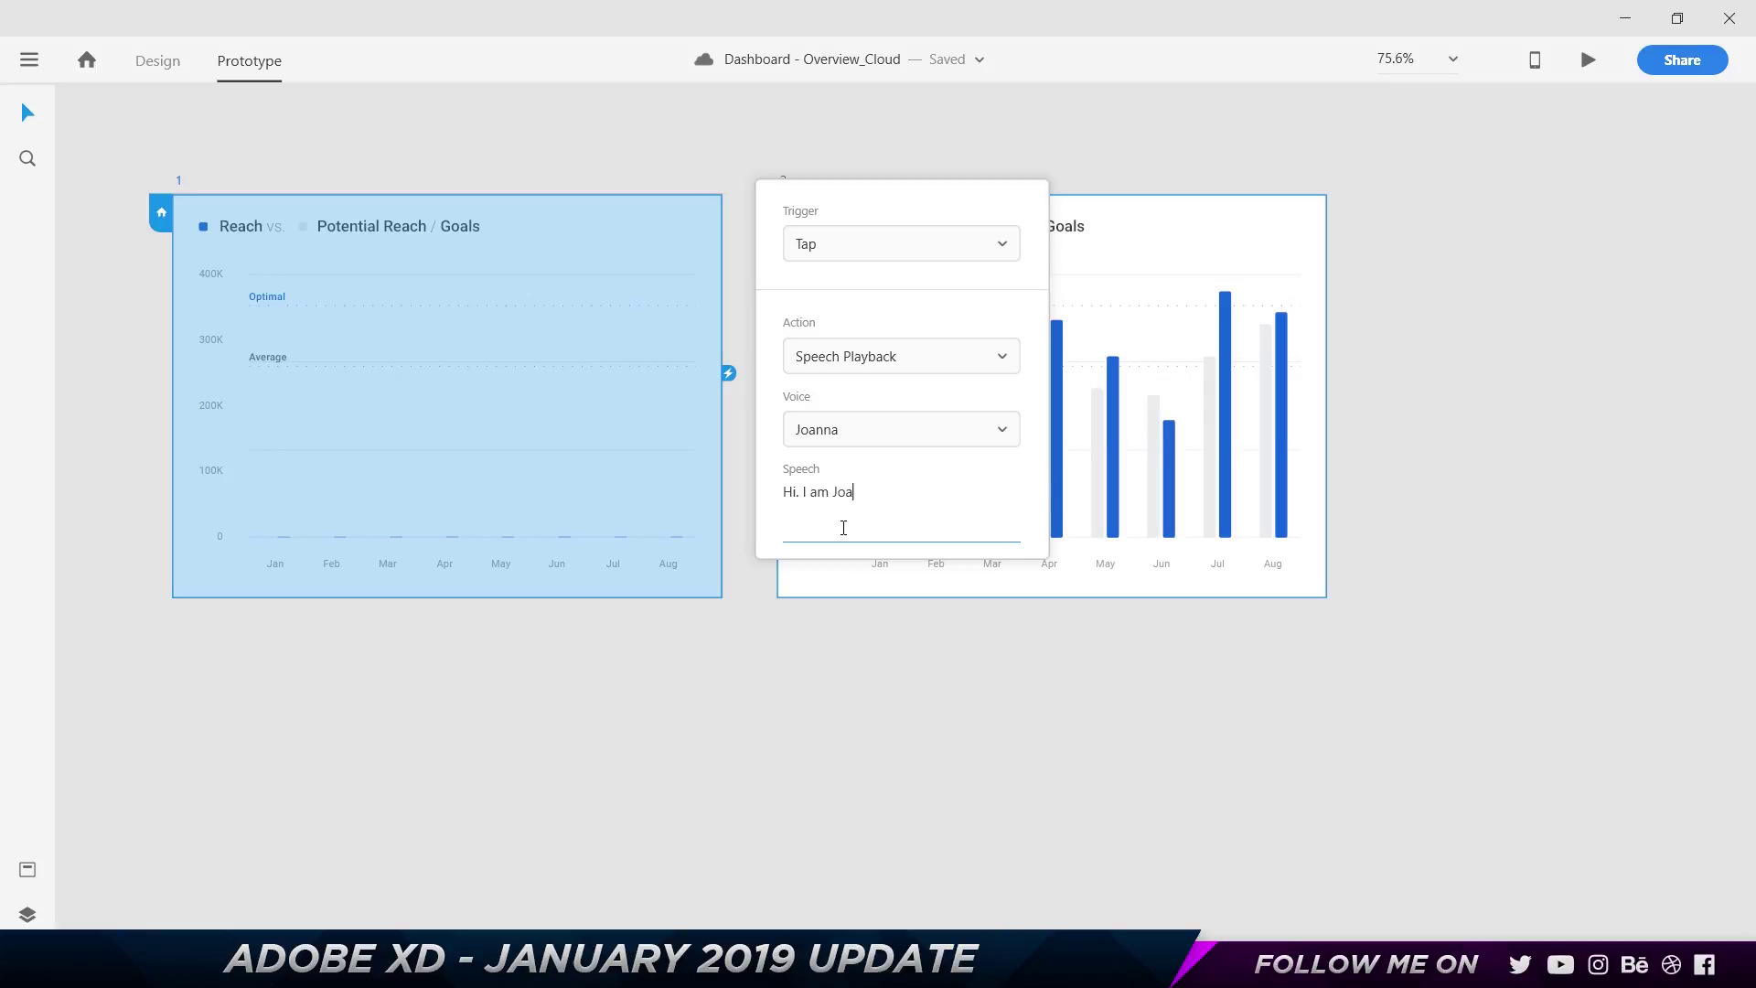
text(Hi. I am Joanna)
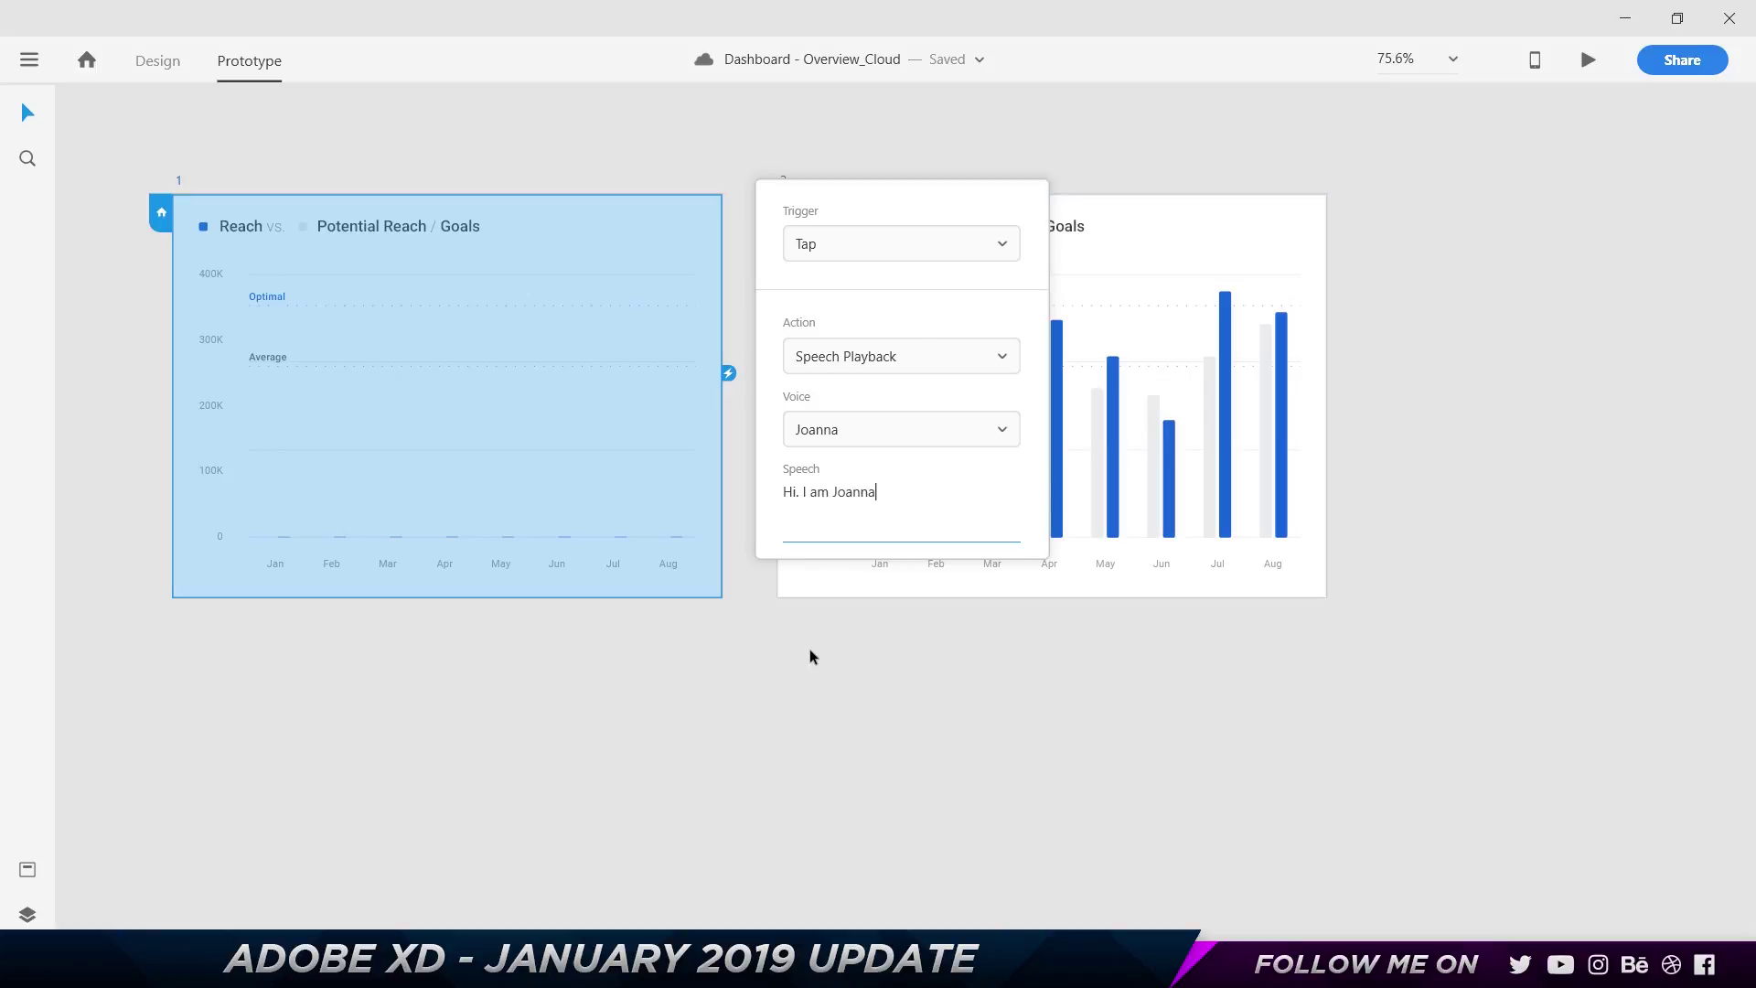
click(811, 655)
Select artboards 1 and 2 together and duplicate them
scroll(788, 600, down, 4)
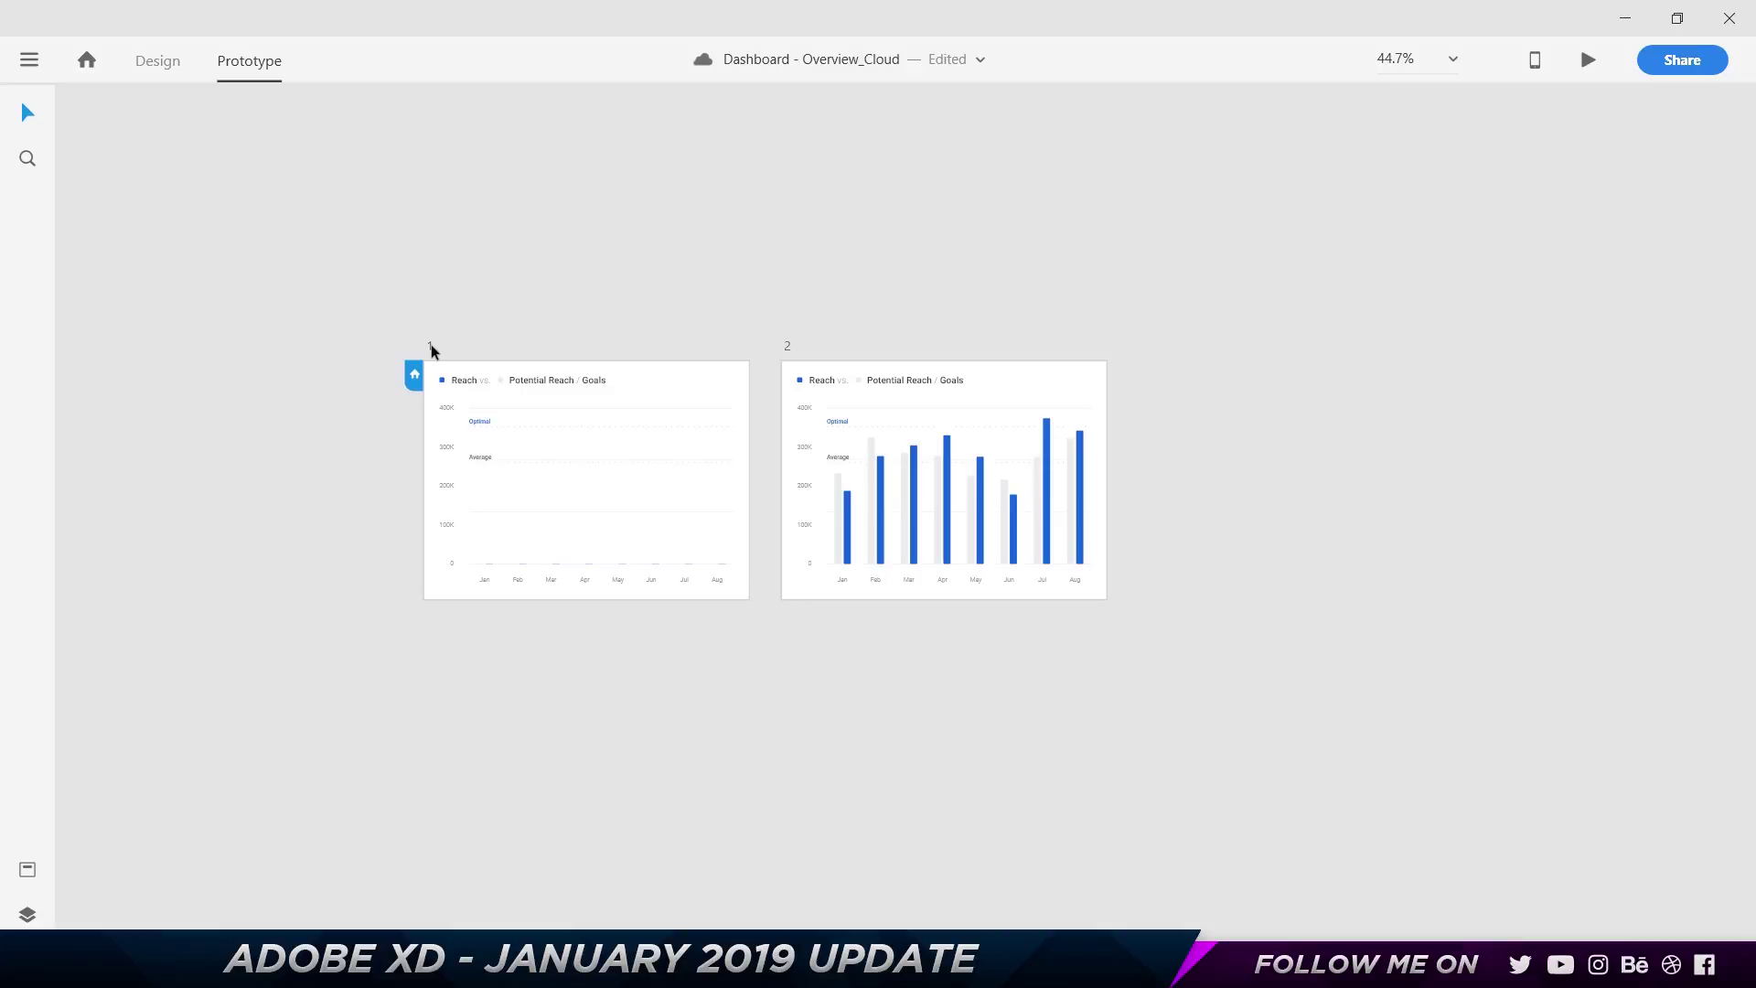
click(431, 345)
click(793, 347)
click(806, 348)
shift+click(428, 348)
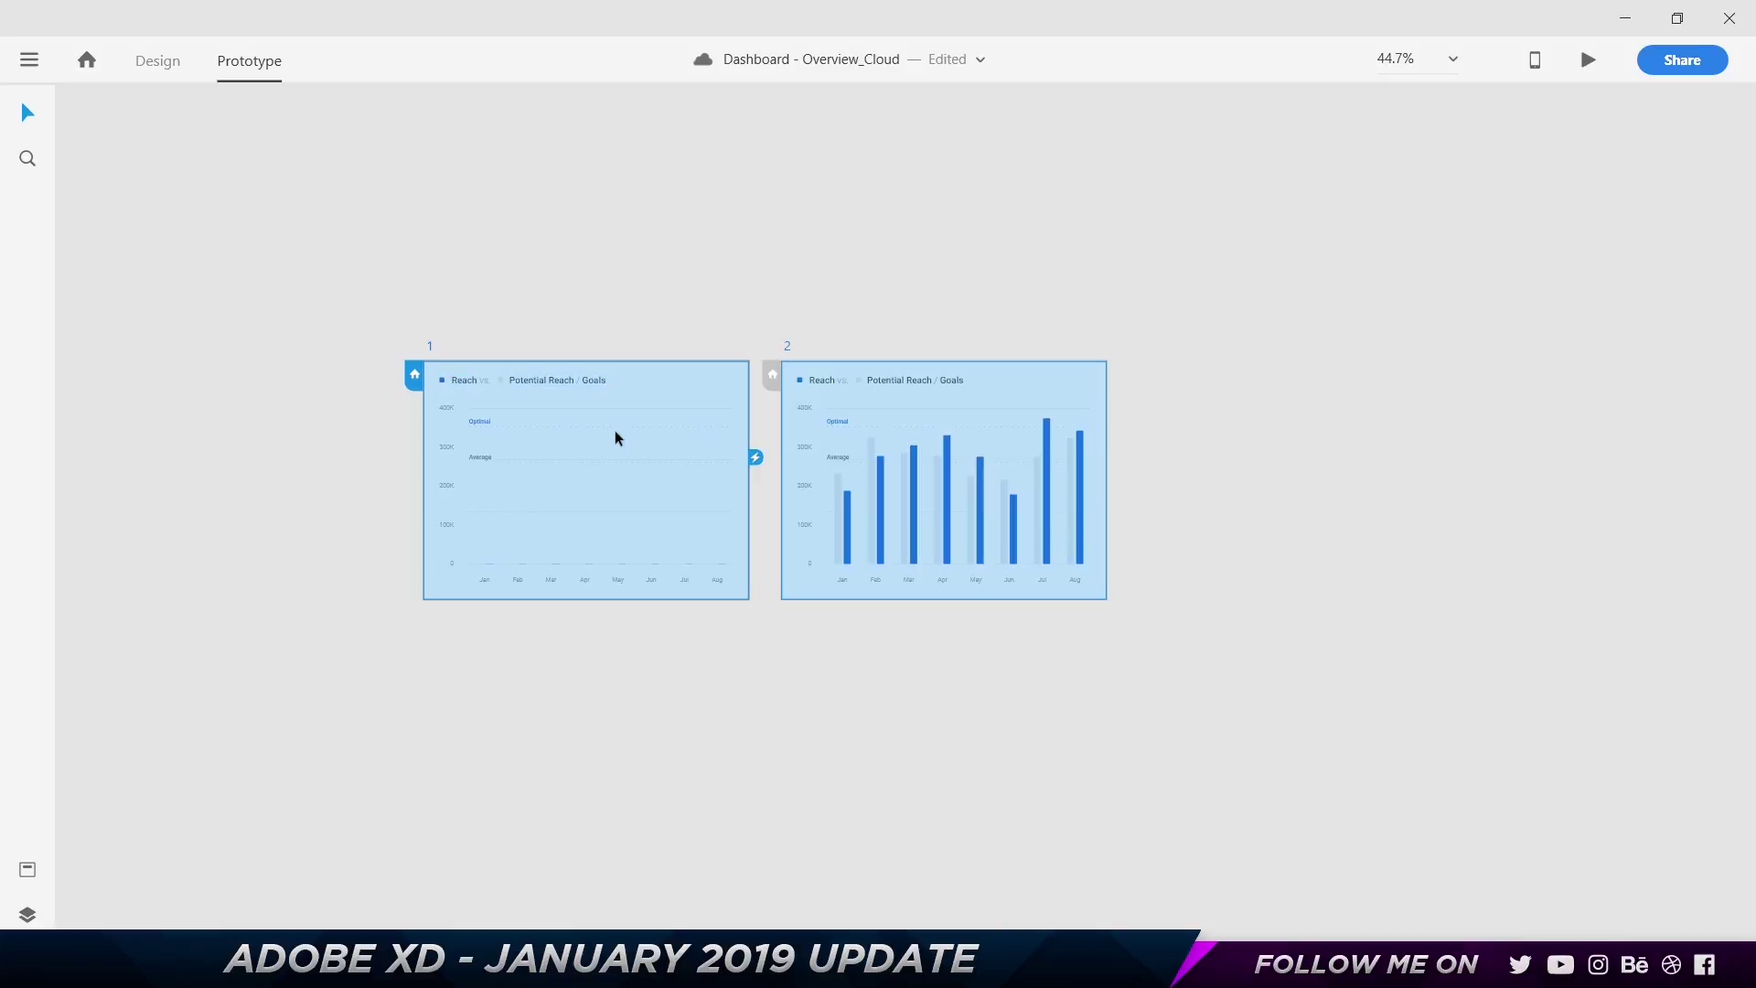
key(ctrl+d)
For artboard 1 – 1, set the Speech Playback voice to Joey and replace the speech with "Hi. I am Joey"
scroll(1211, 455, right, 5)
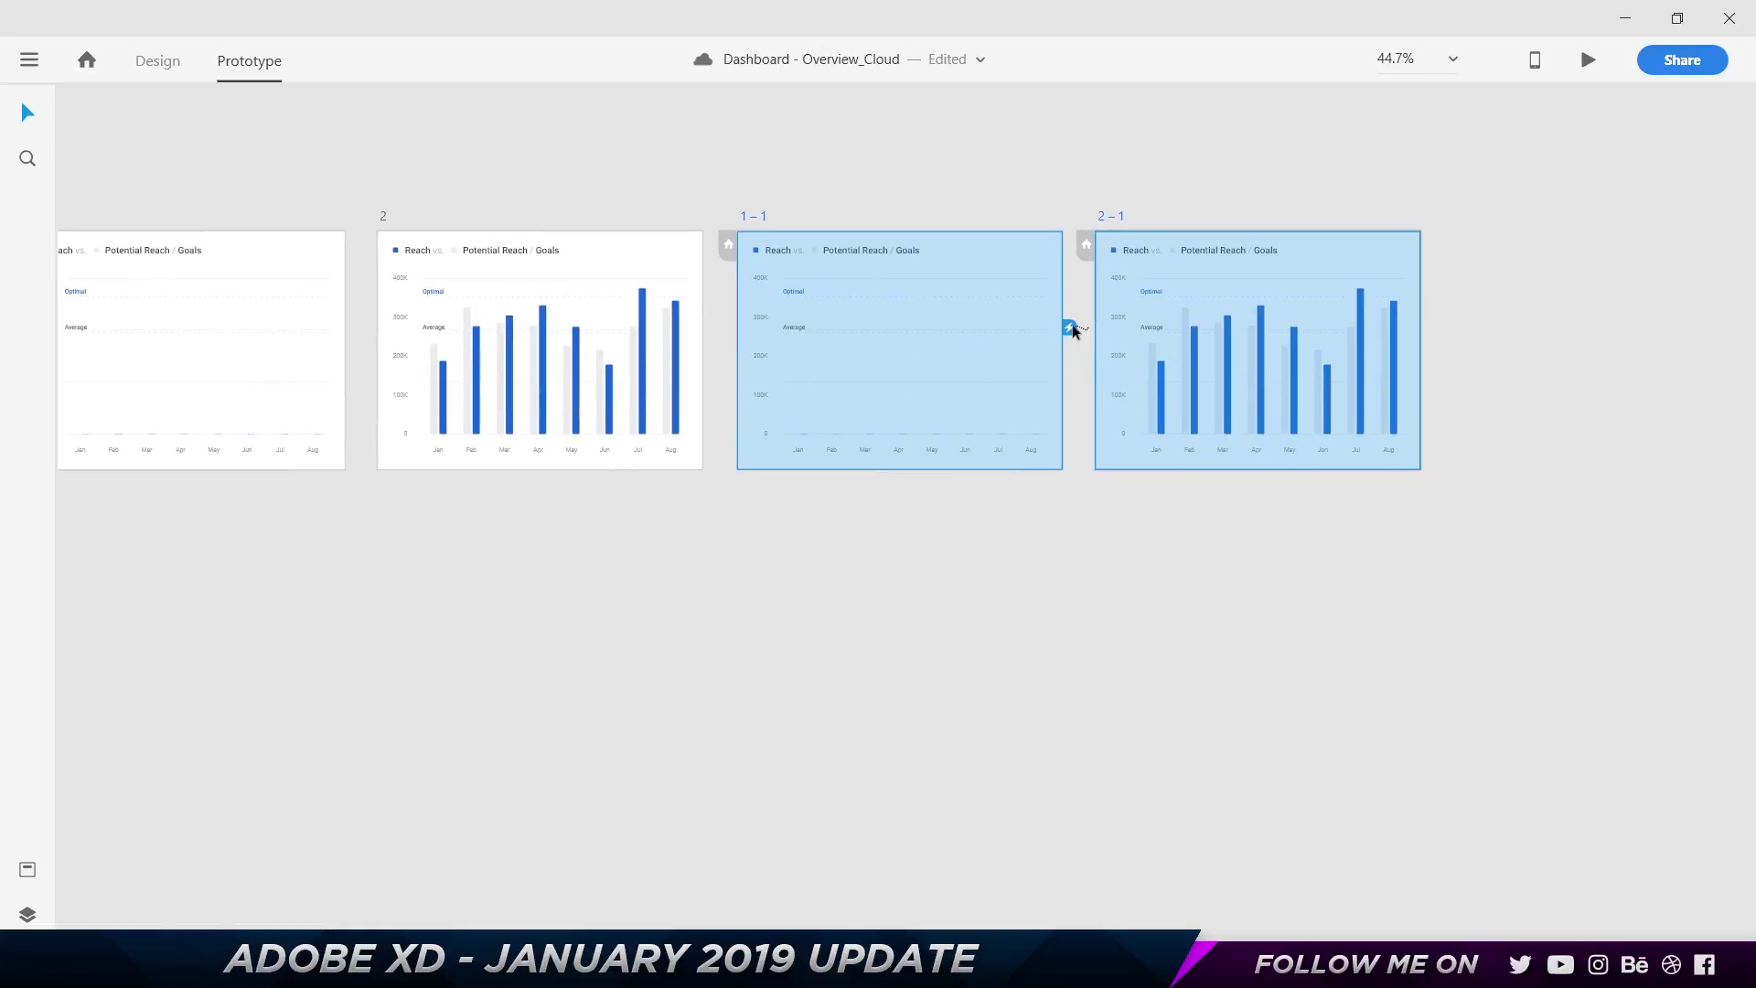
click(1074, 330)
click(1198, 583)
click(1196, 278)
click(1222, 638)
key(ctrl+a)
key(BackSpace)
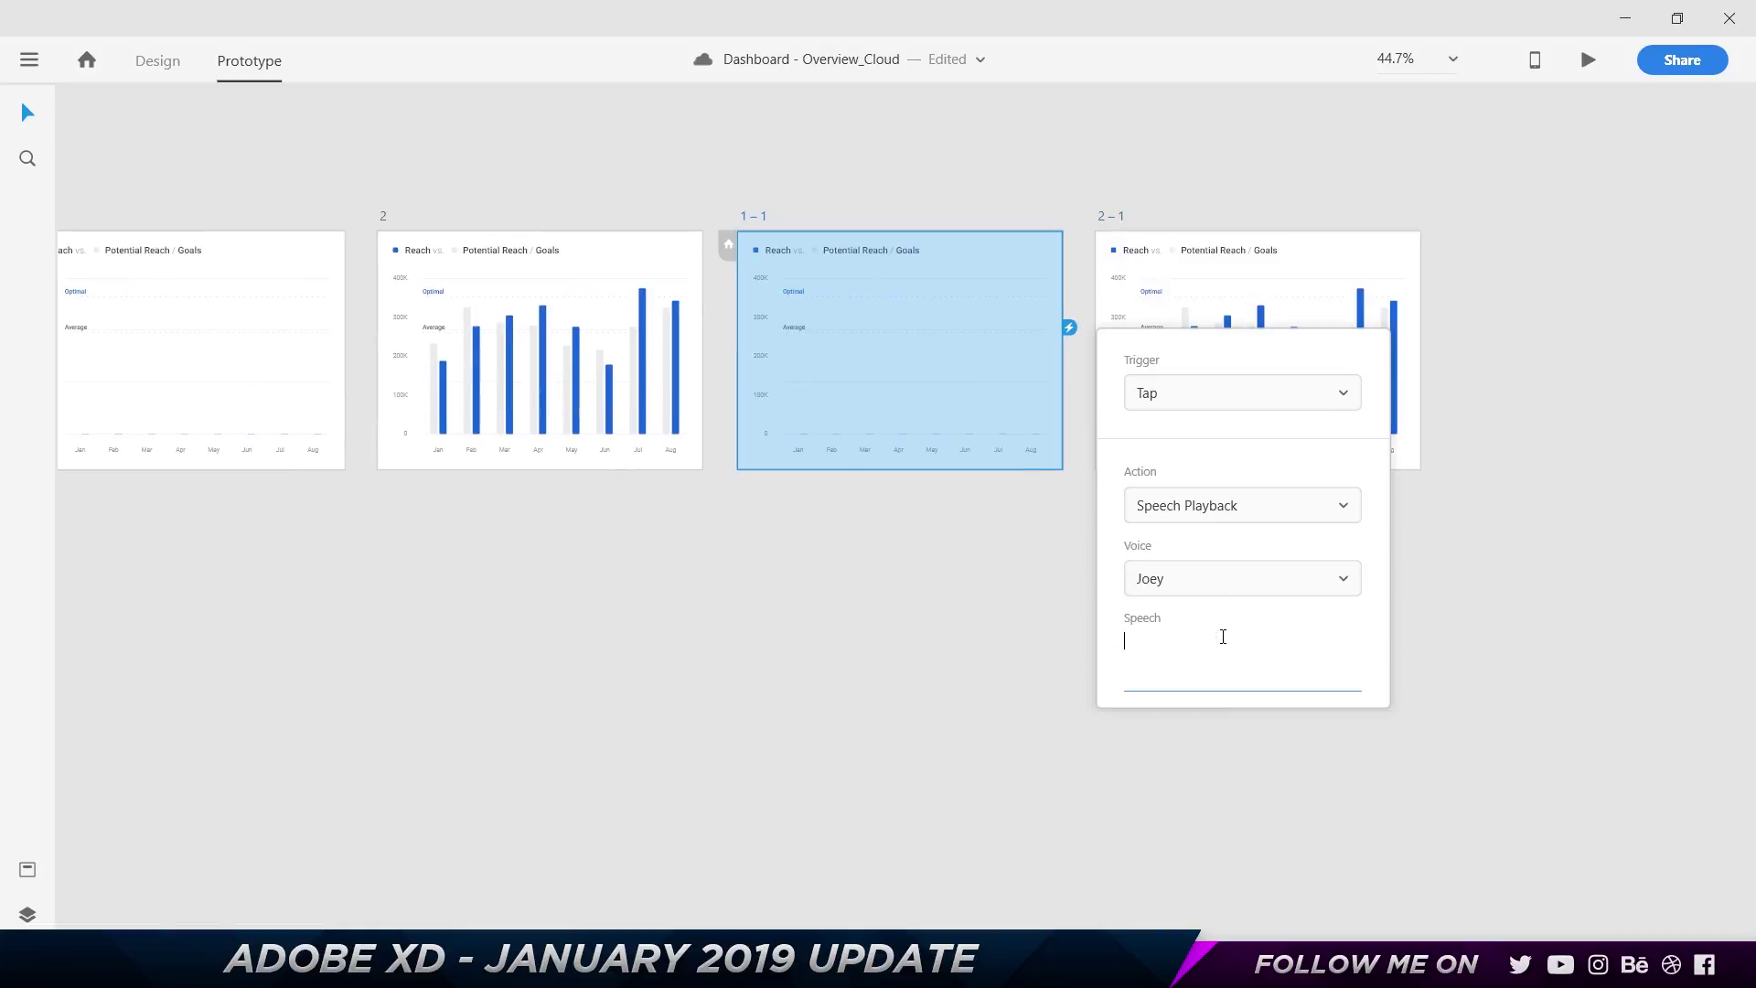
text(hi)
text(Hi)
text(. I am Joeu)
click(884, 814)
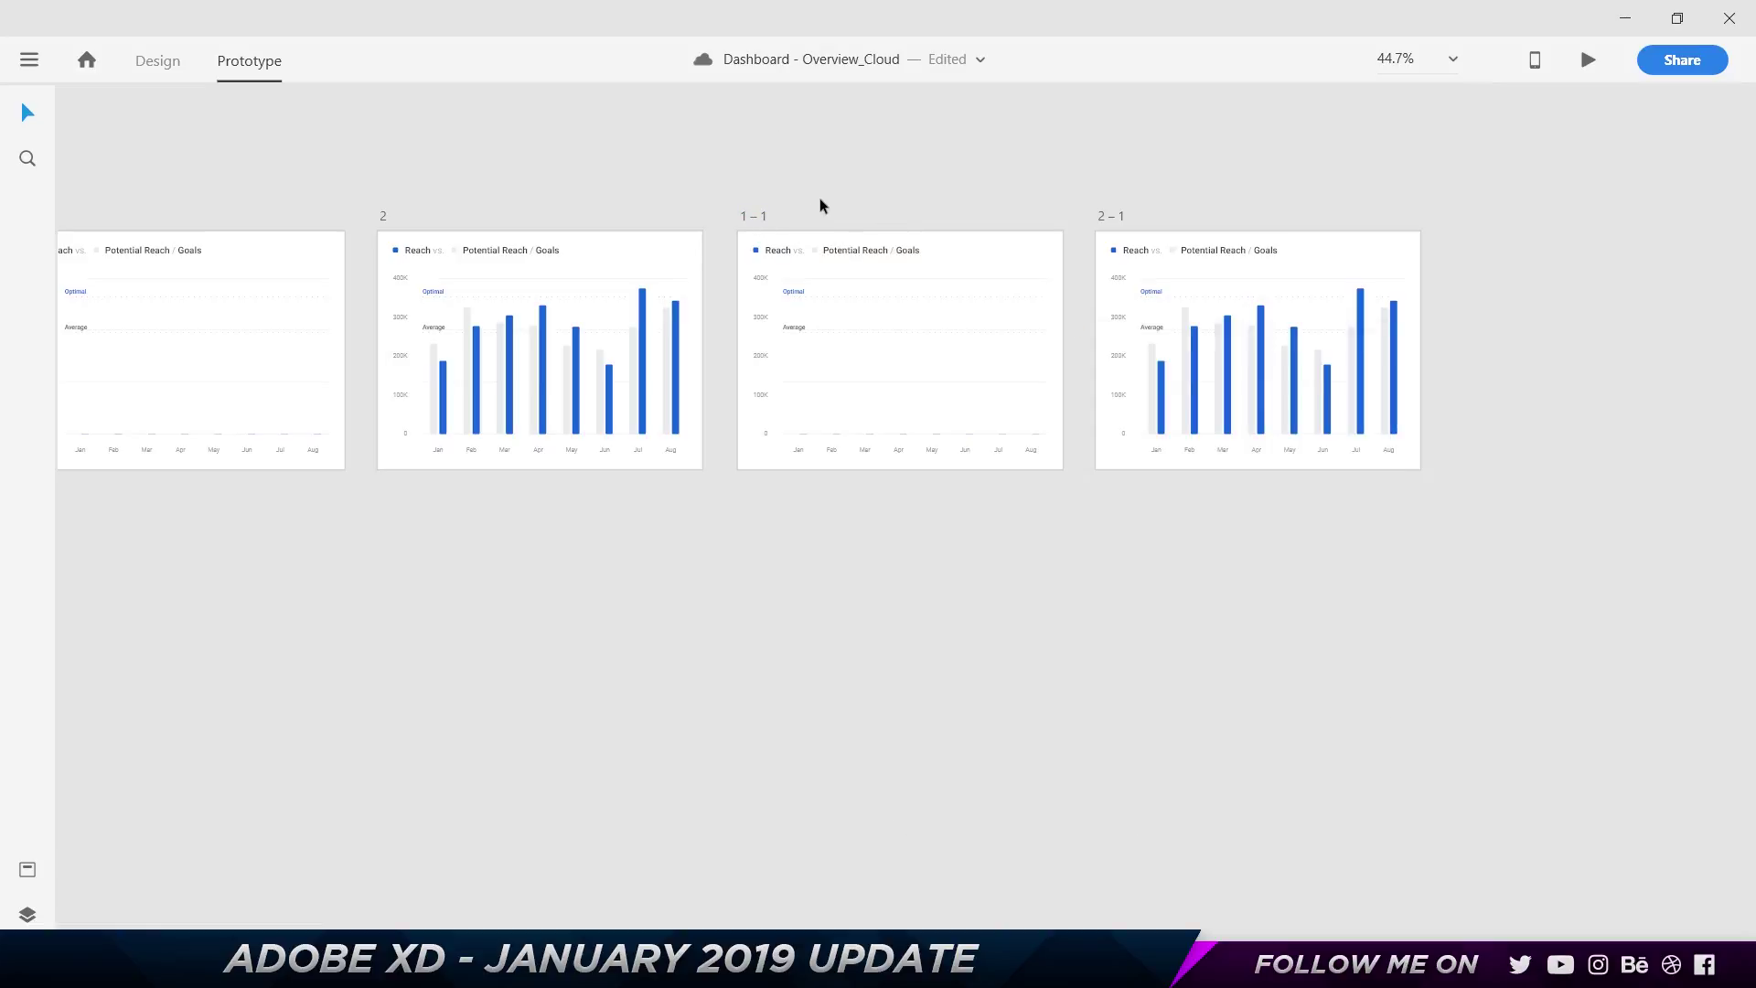
Duplicate artboards 1 – 1 and 2 – 1 together
click(740, 247)
click(1139, 252)
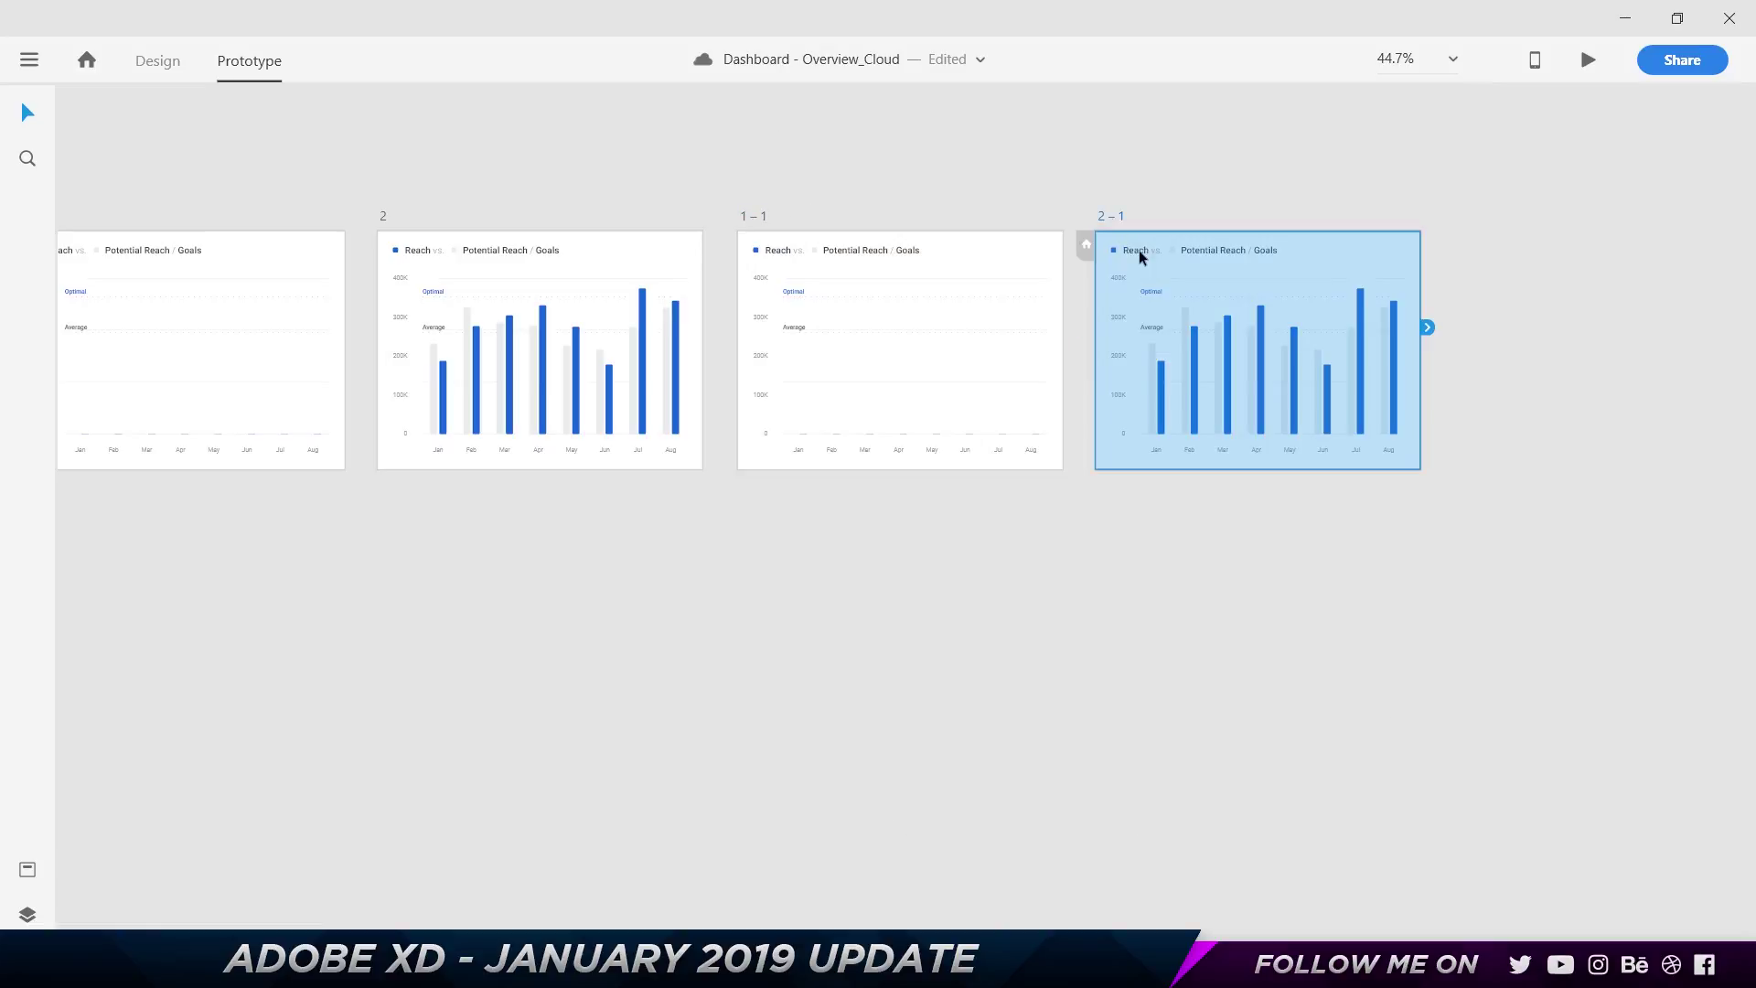
shift+click(760, 214)
key(ctrl+d)
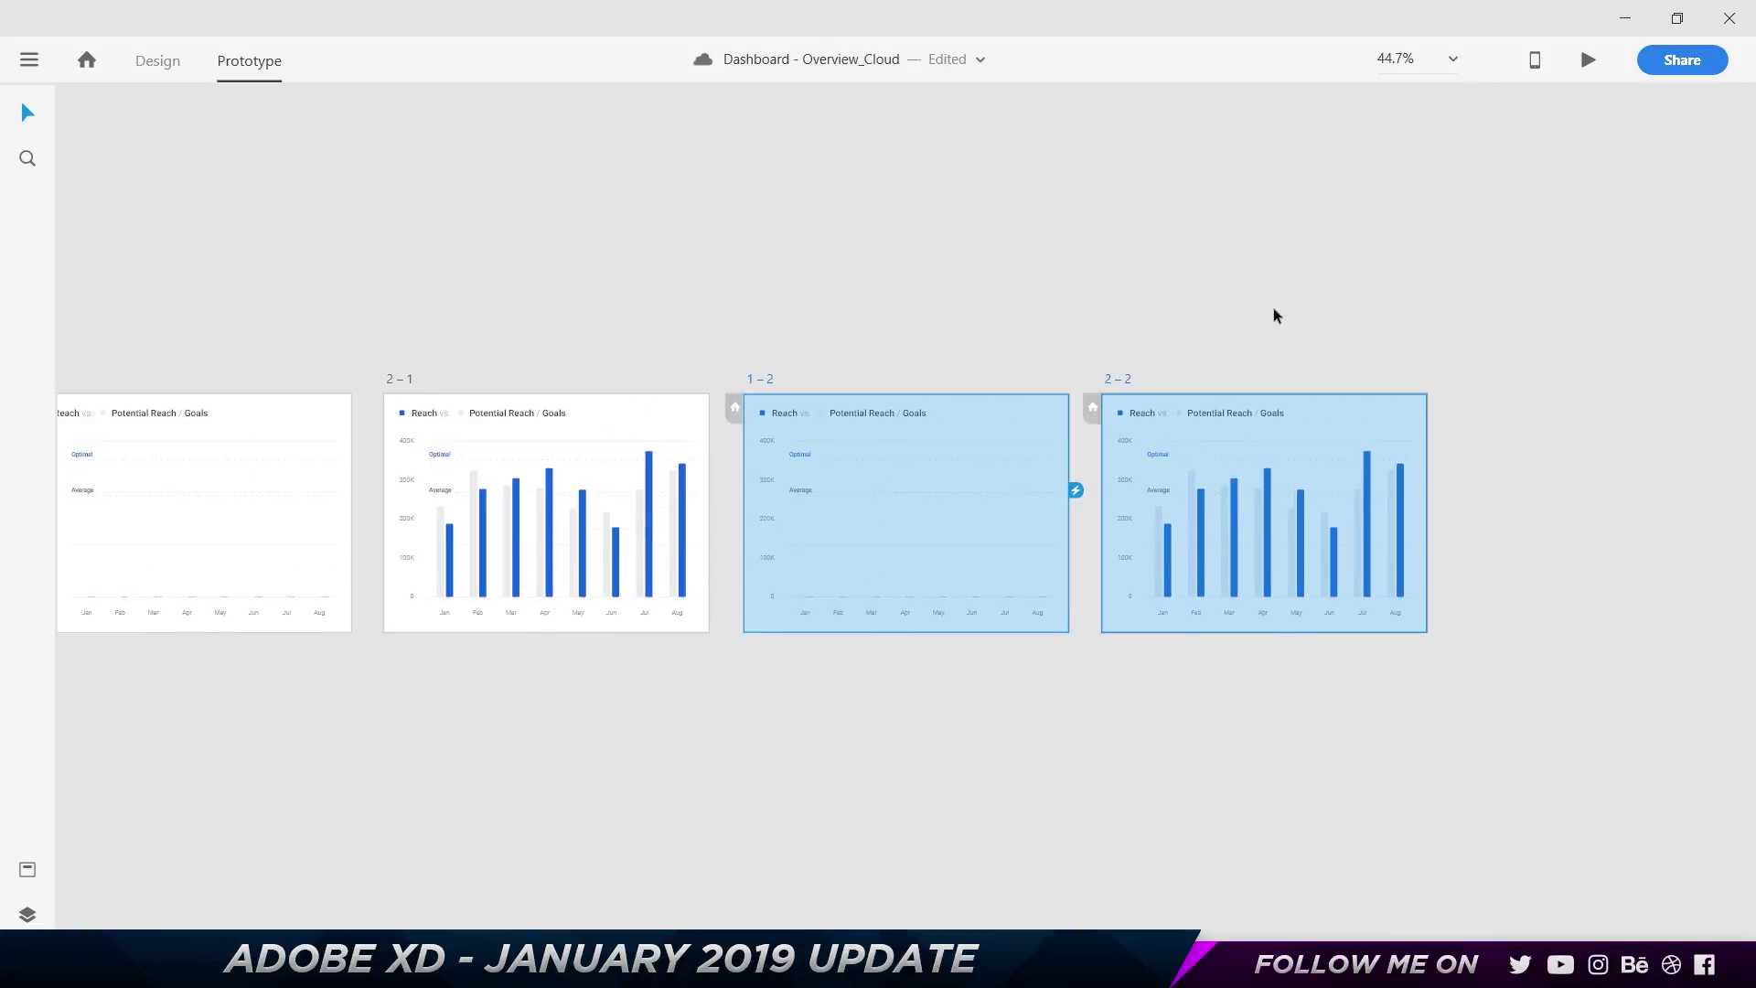
click(913, 344)
For artboard 1 – 2, set the Speech Playback voice to Kendra and change the speech to "Hi. I am Kendra"
click(780, 386)
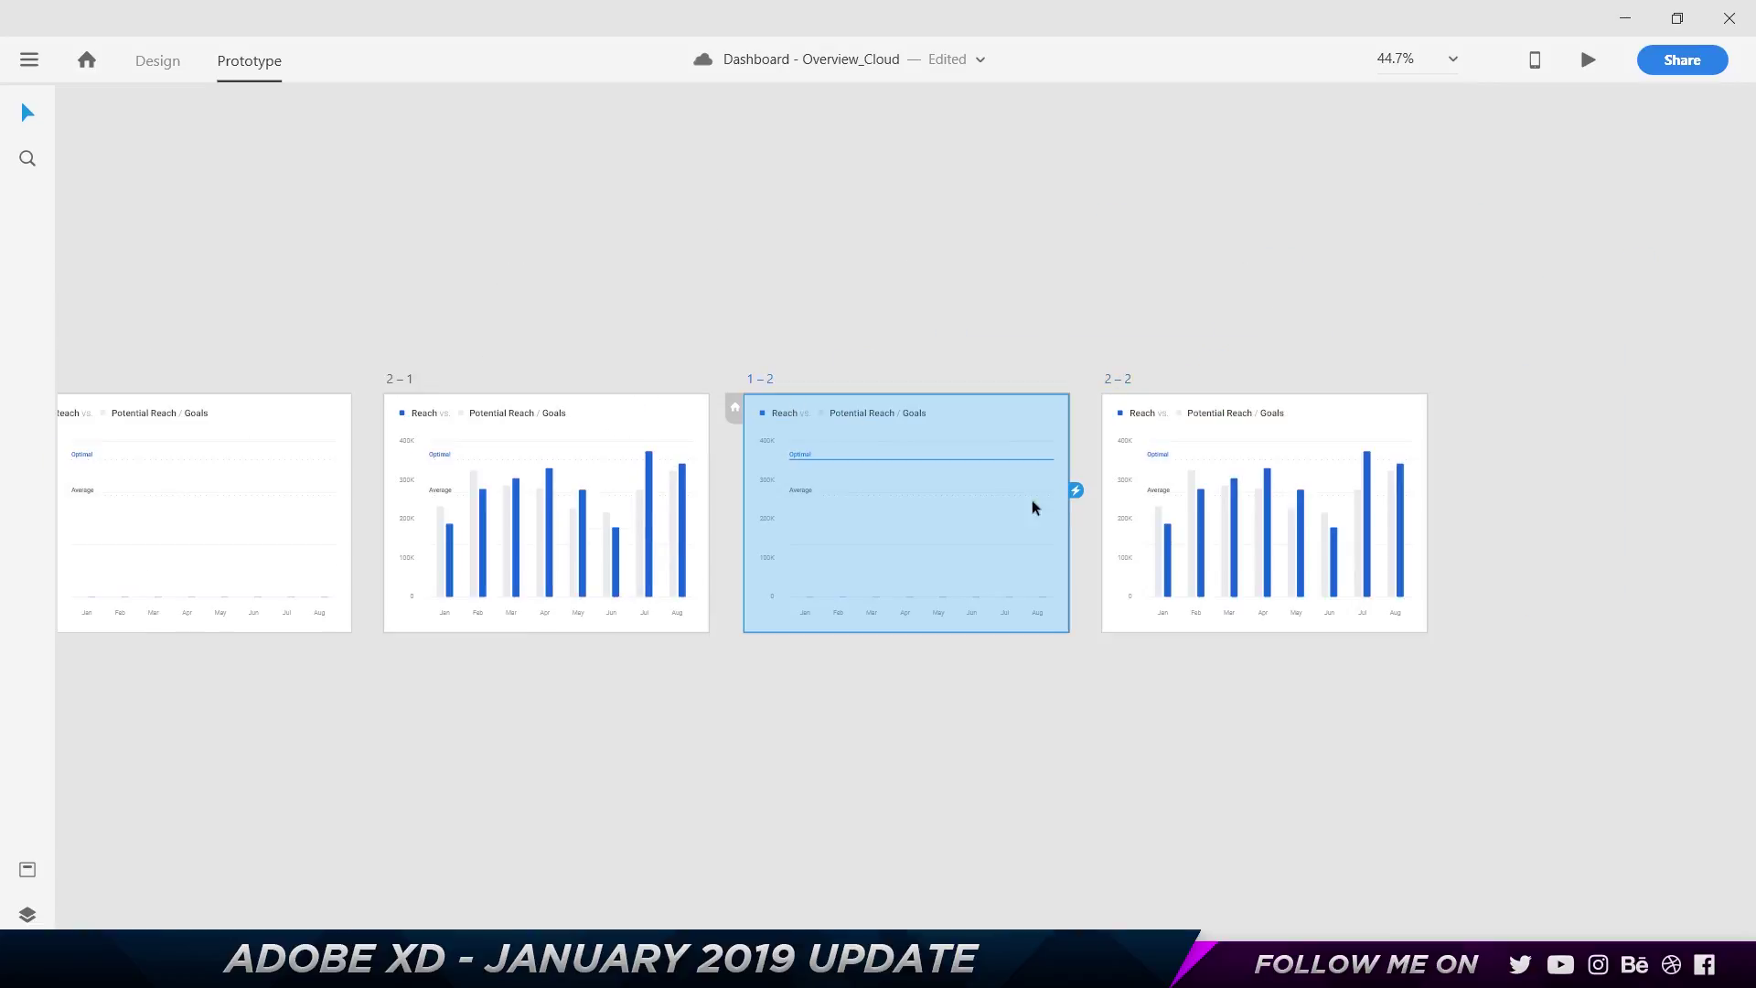
click(1077, 490)
click(1231, 752)
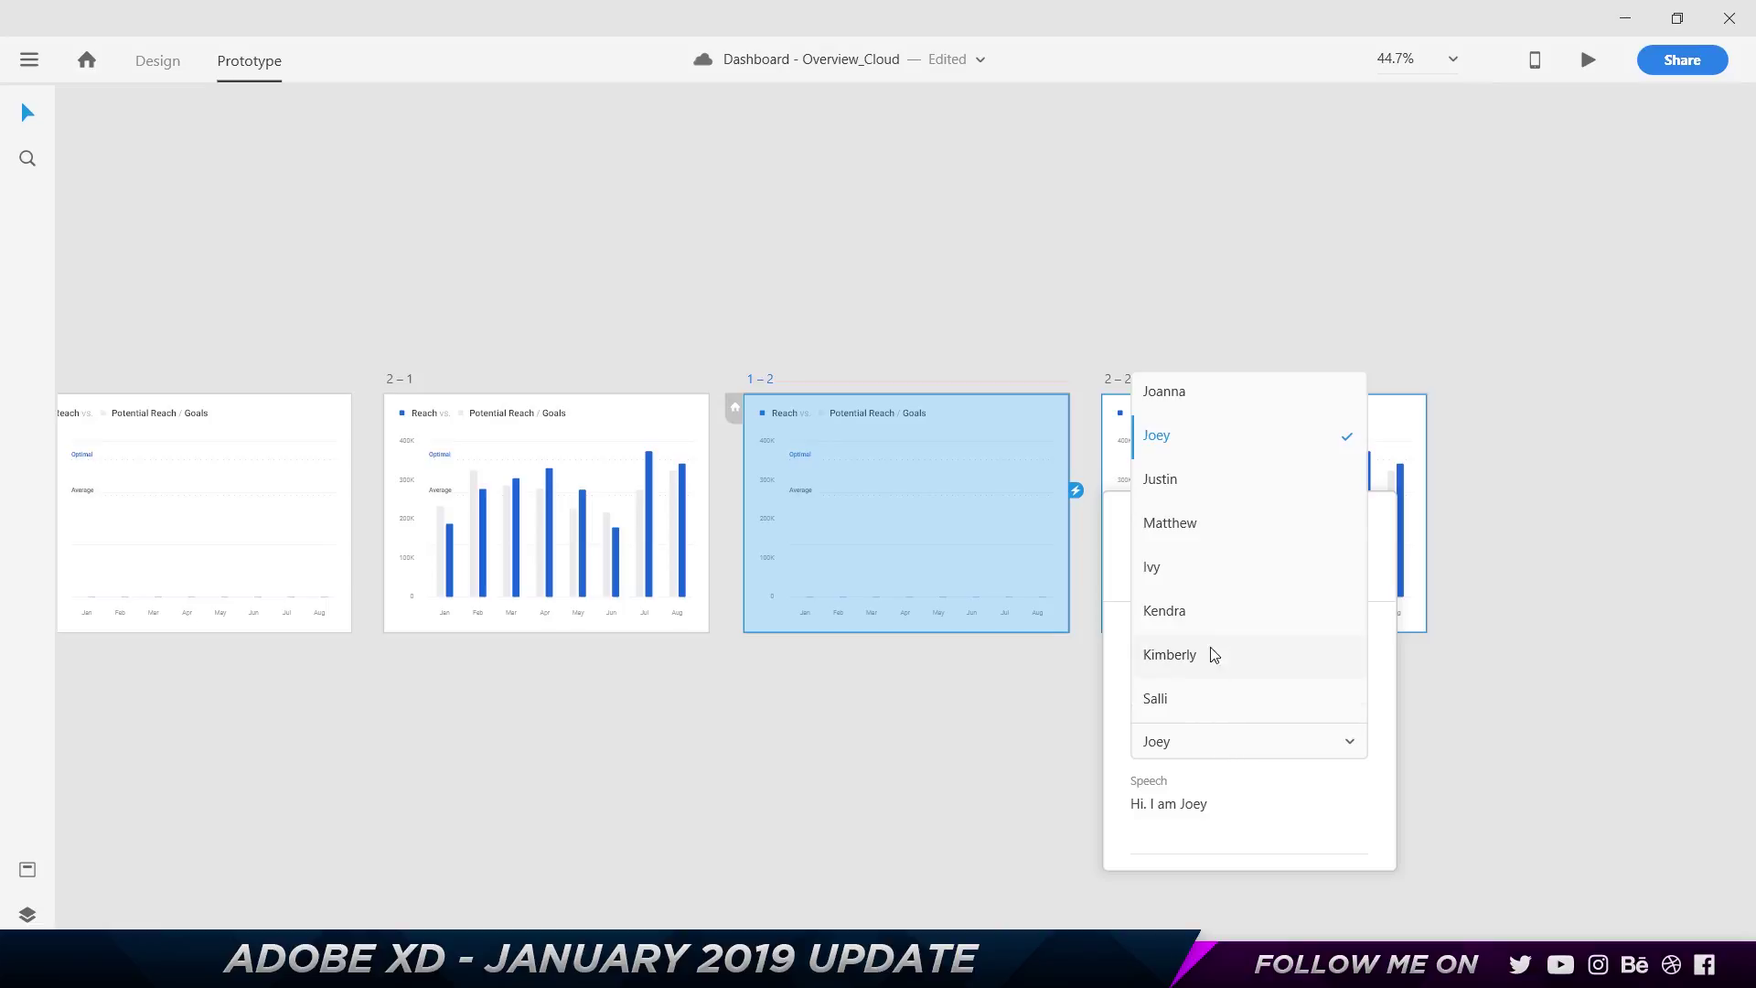
click(1221, 614)
click(1226, 793)
double_click(1225, 793)
text(kendra)
drag(1180, 803, 1189, 803)
text(K)
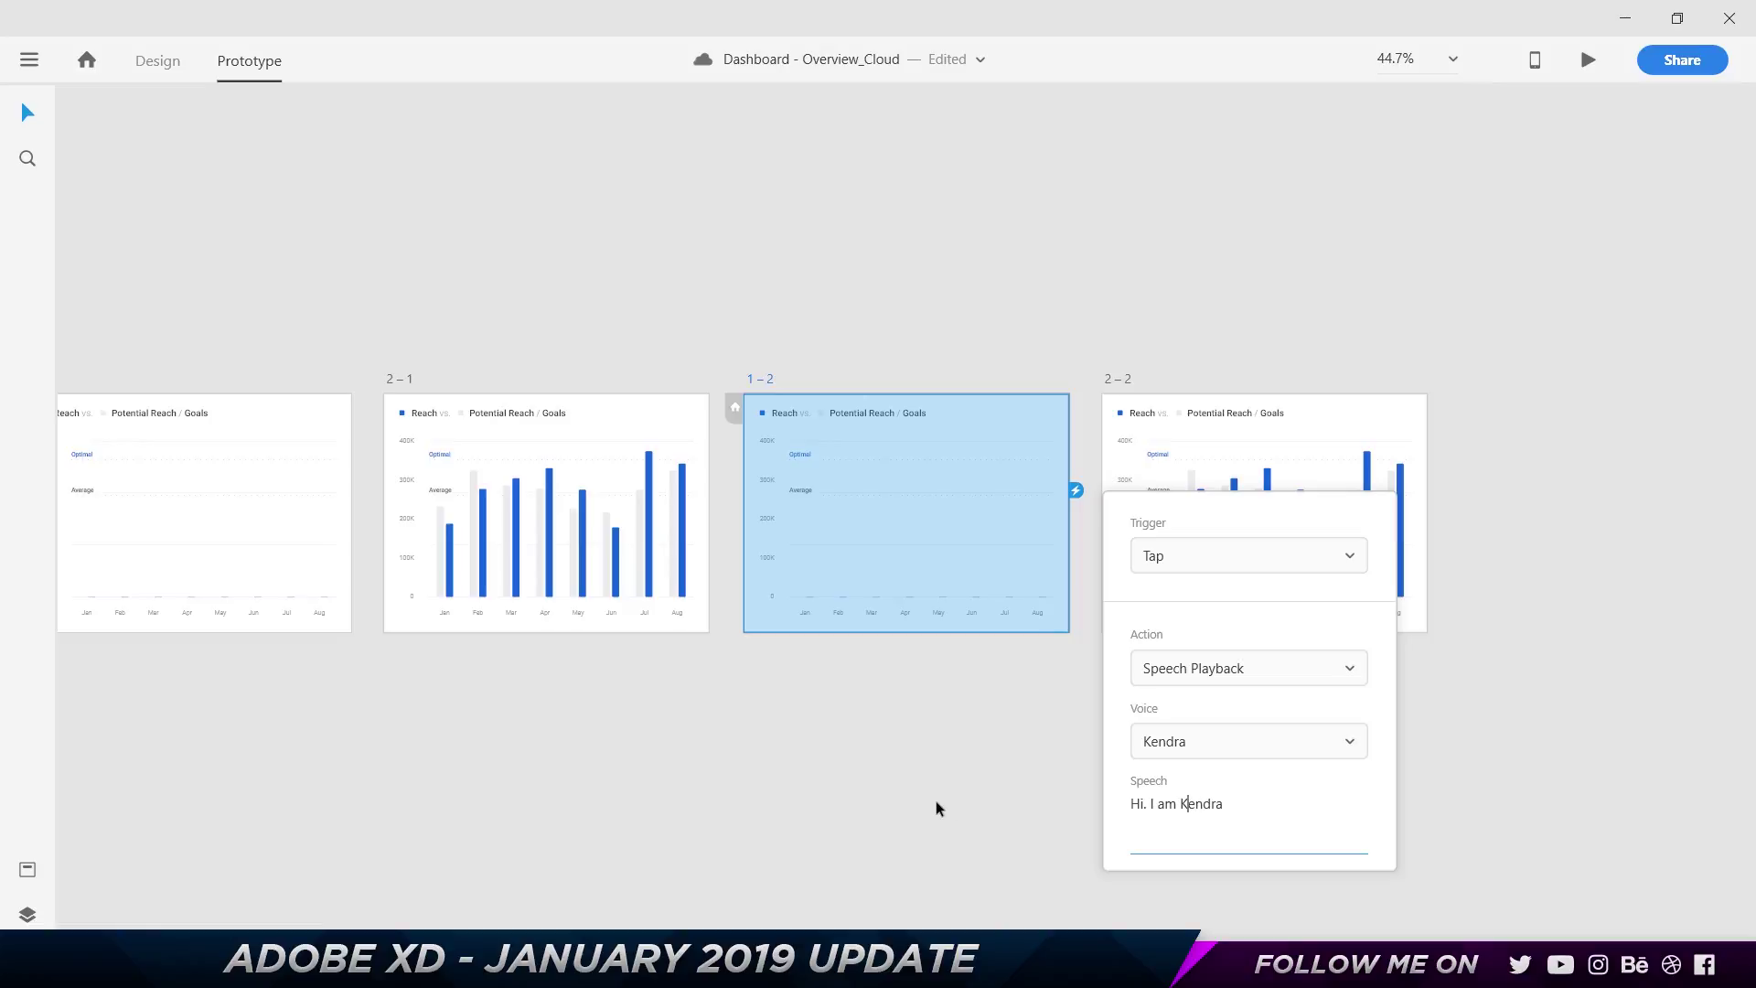
click(936, 805)
Save the cloud document and raise the system volume to about 90
scroll(800, 792, down, 5)
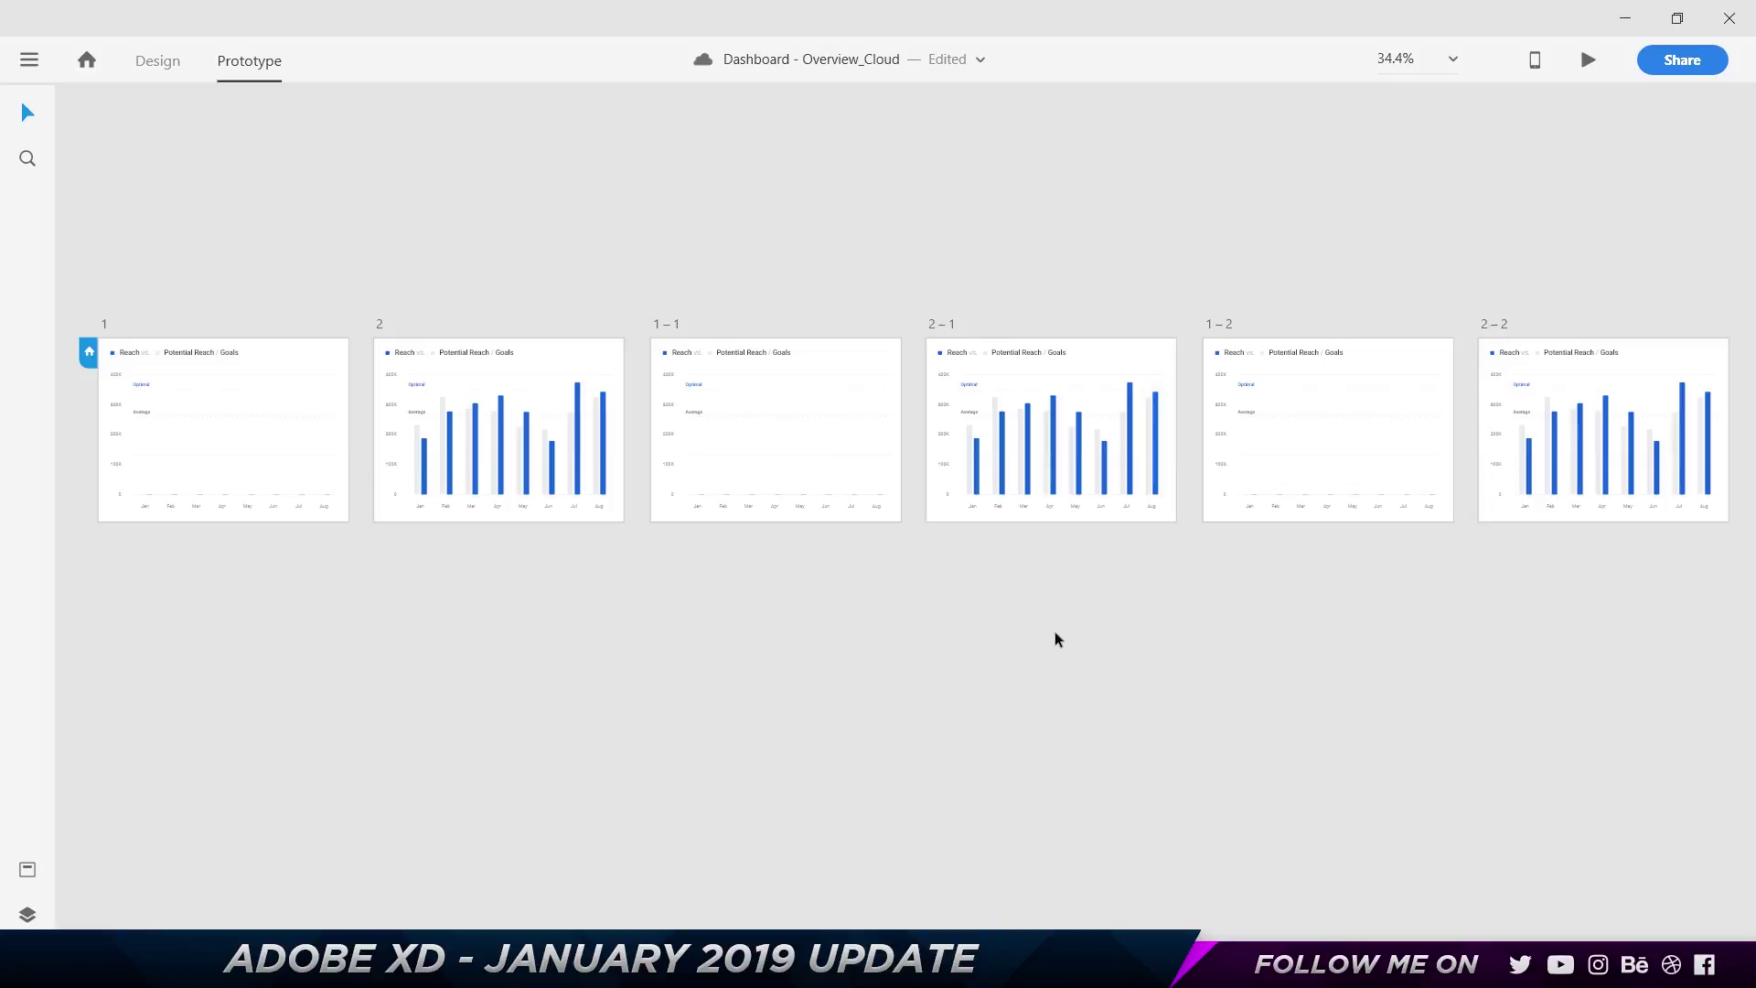
key(ctrl+s)
key(XF86AudioLowerVolume)
key(XF86AudioLowerVolume)
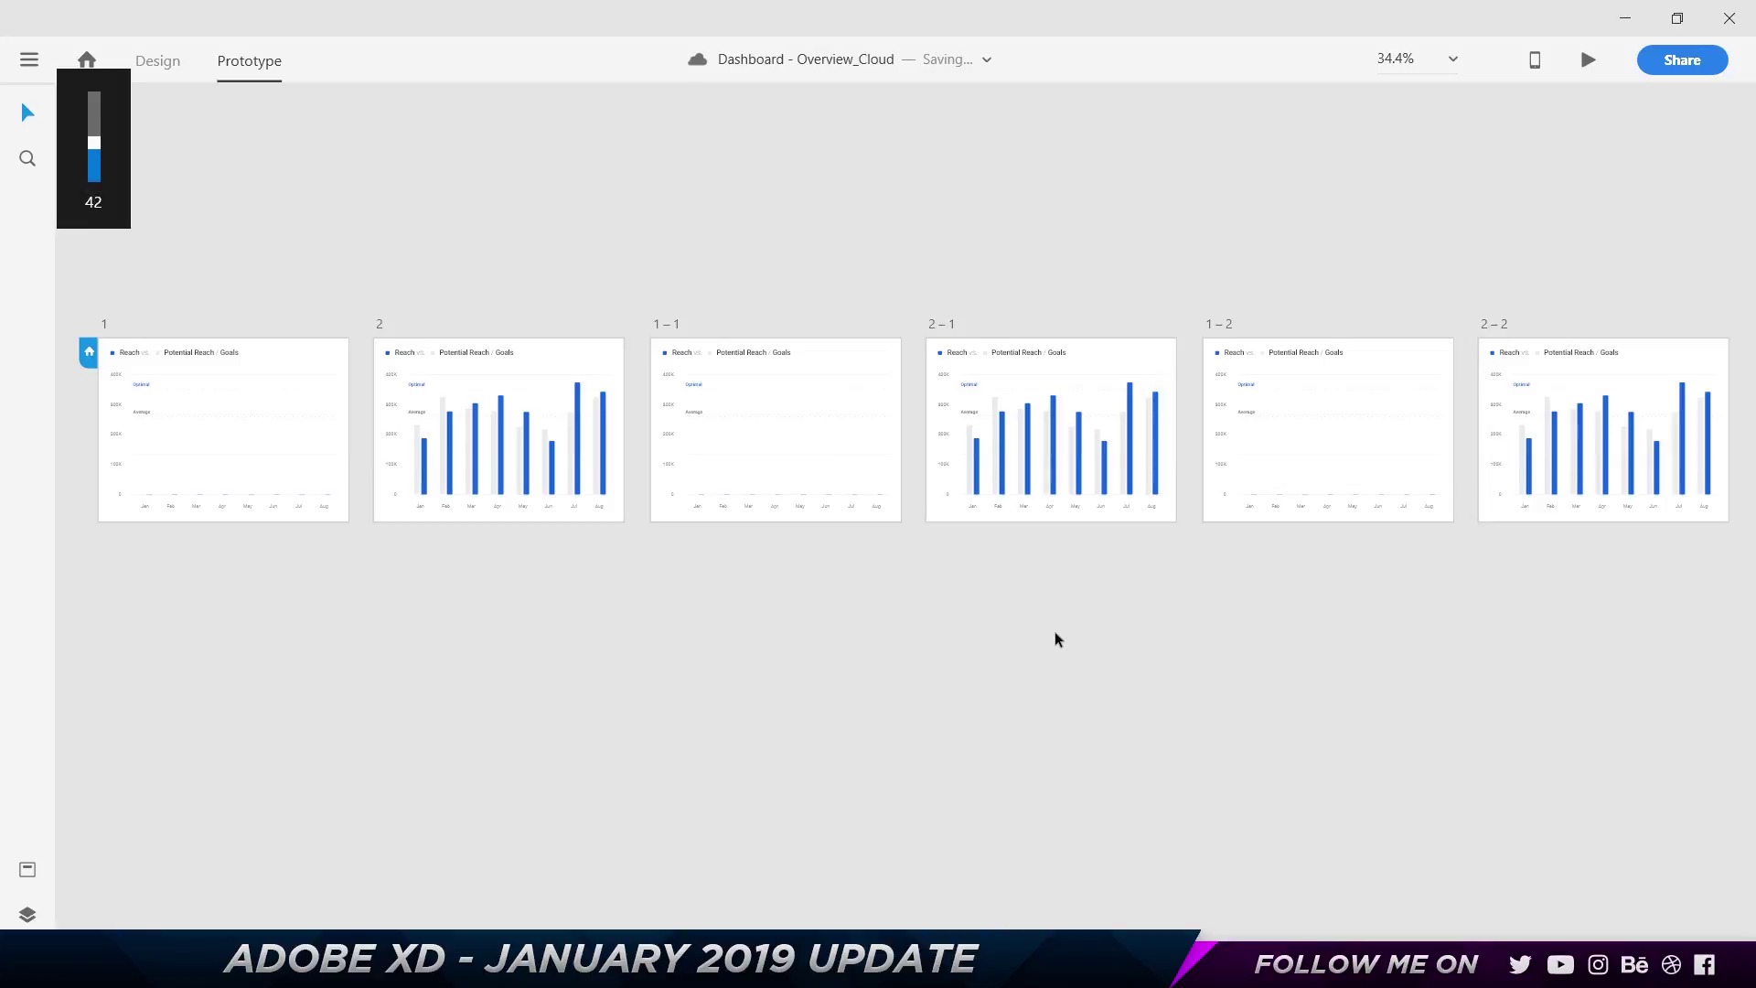
key(XF86AudioRaiseVolume)
key(XF86AudioRaiseVolume)
key(XF86AudioRaiseVolume)
key(XF86AudioRaiseVolume)
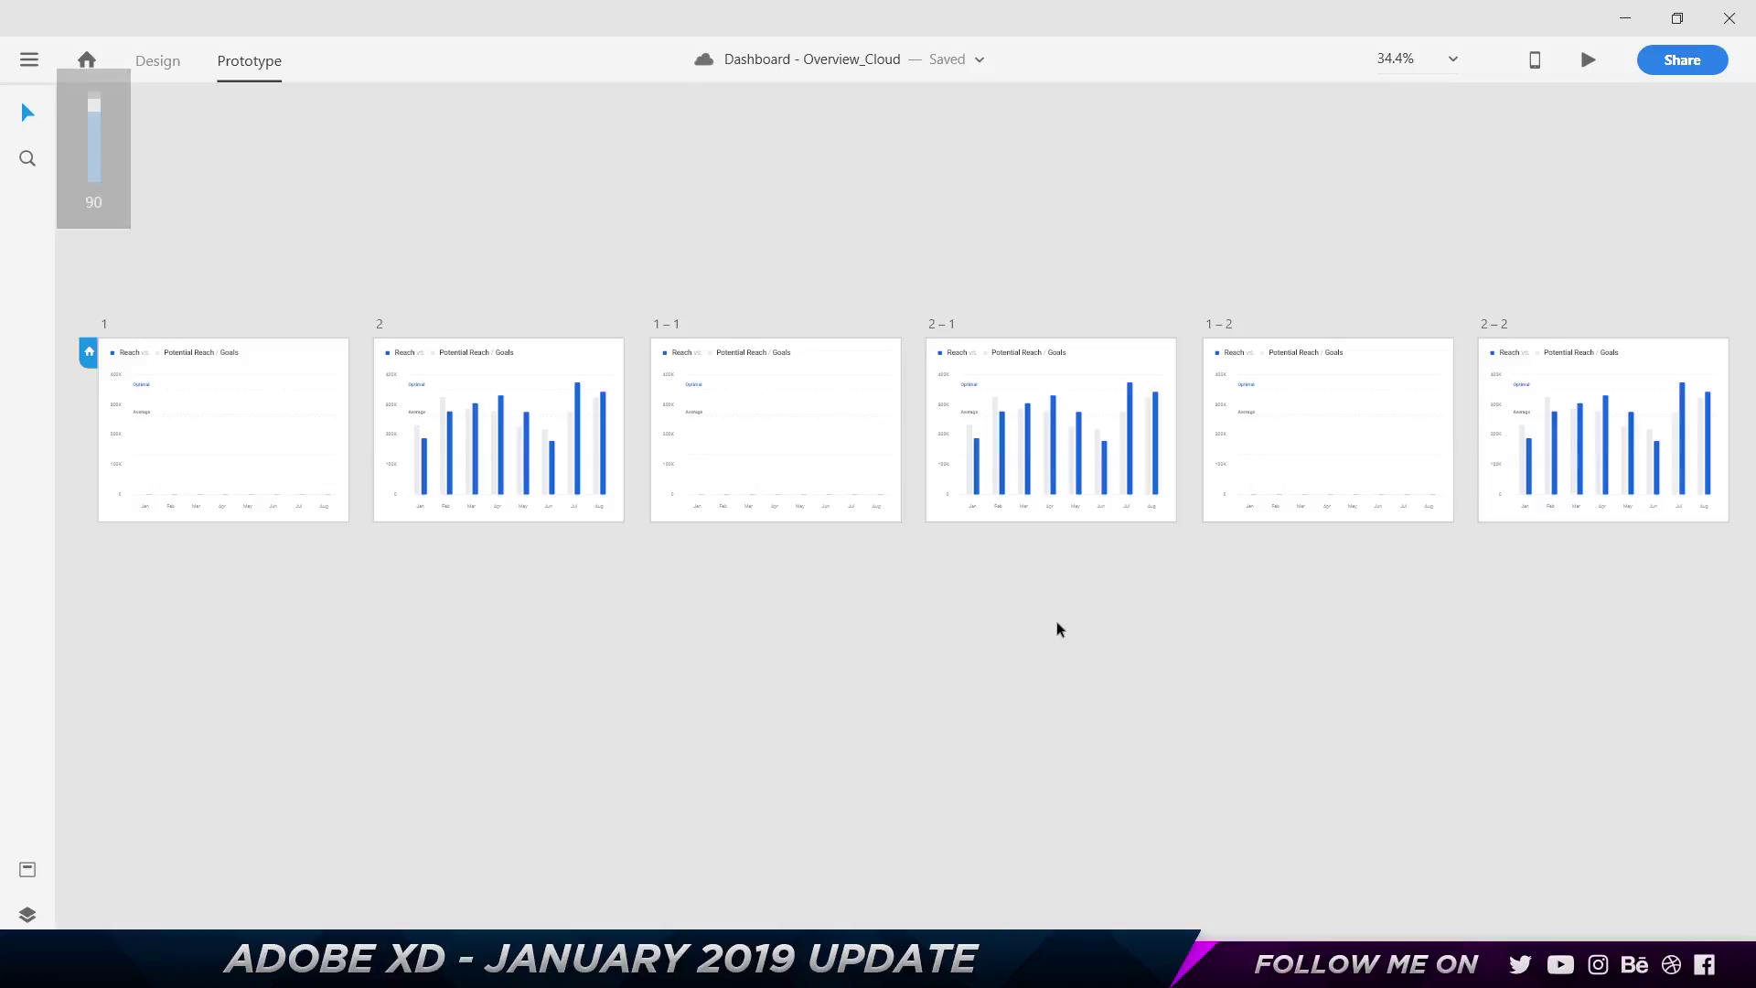
Preview the prototype from artboard 1 to test Joanna's speech playback, and close the preview
click(1588, 61)
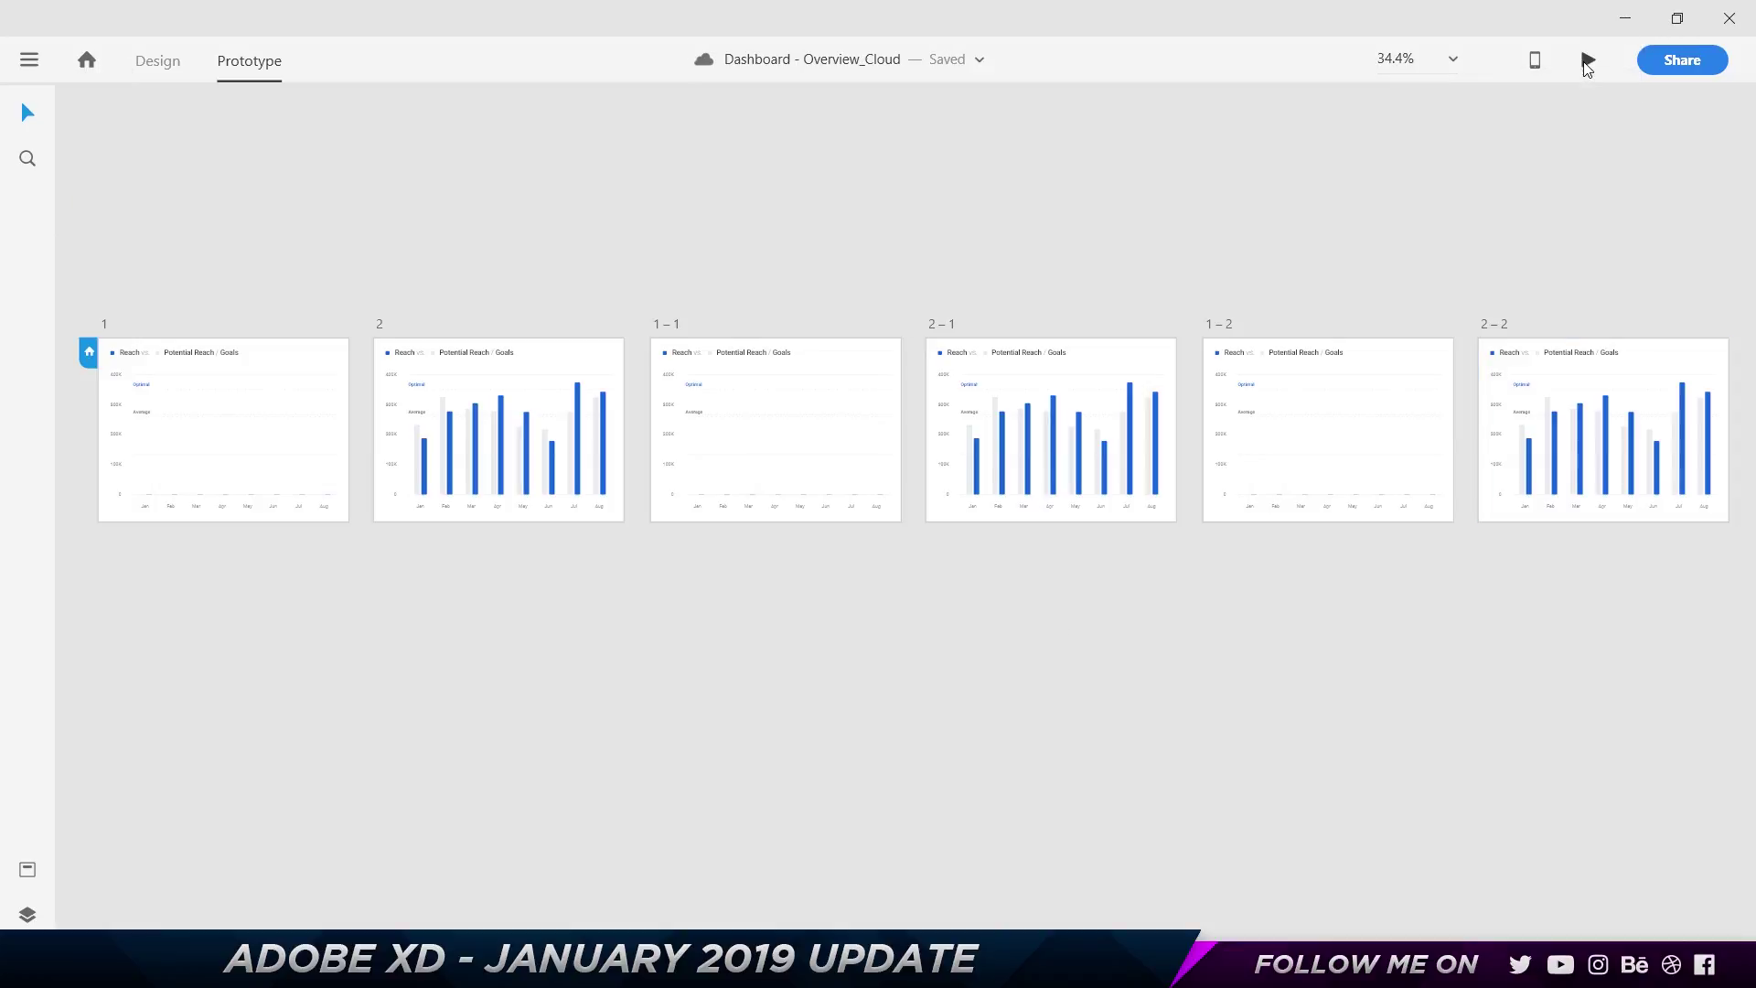
drag(630, 26, 779, 46)
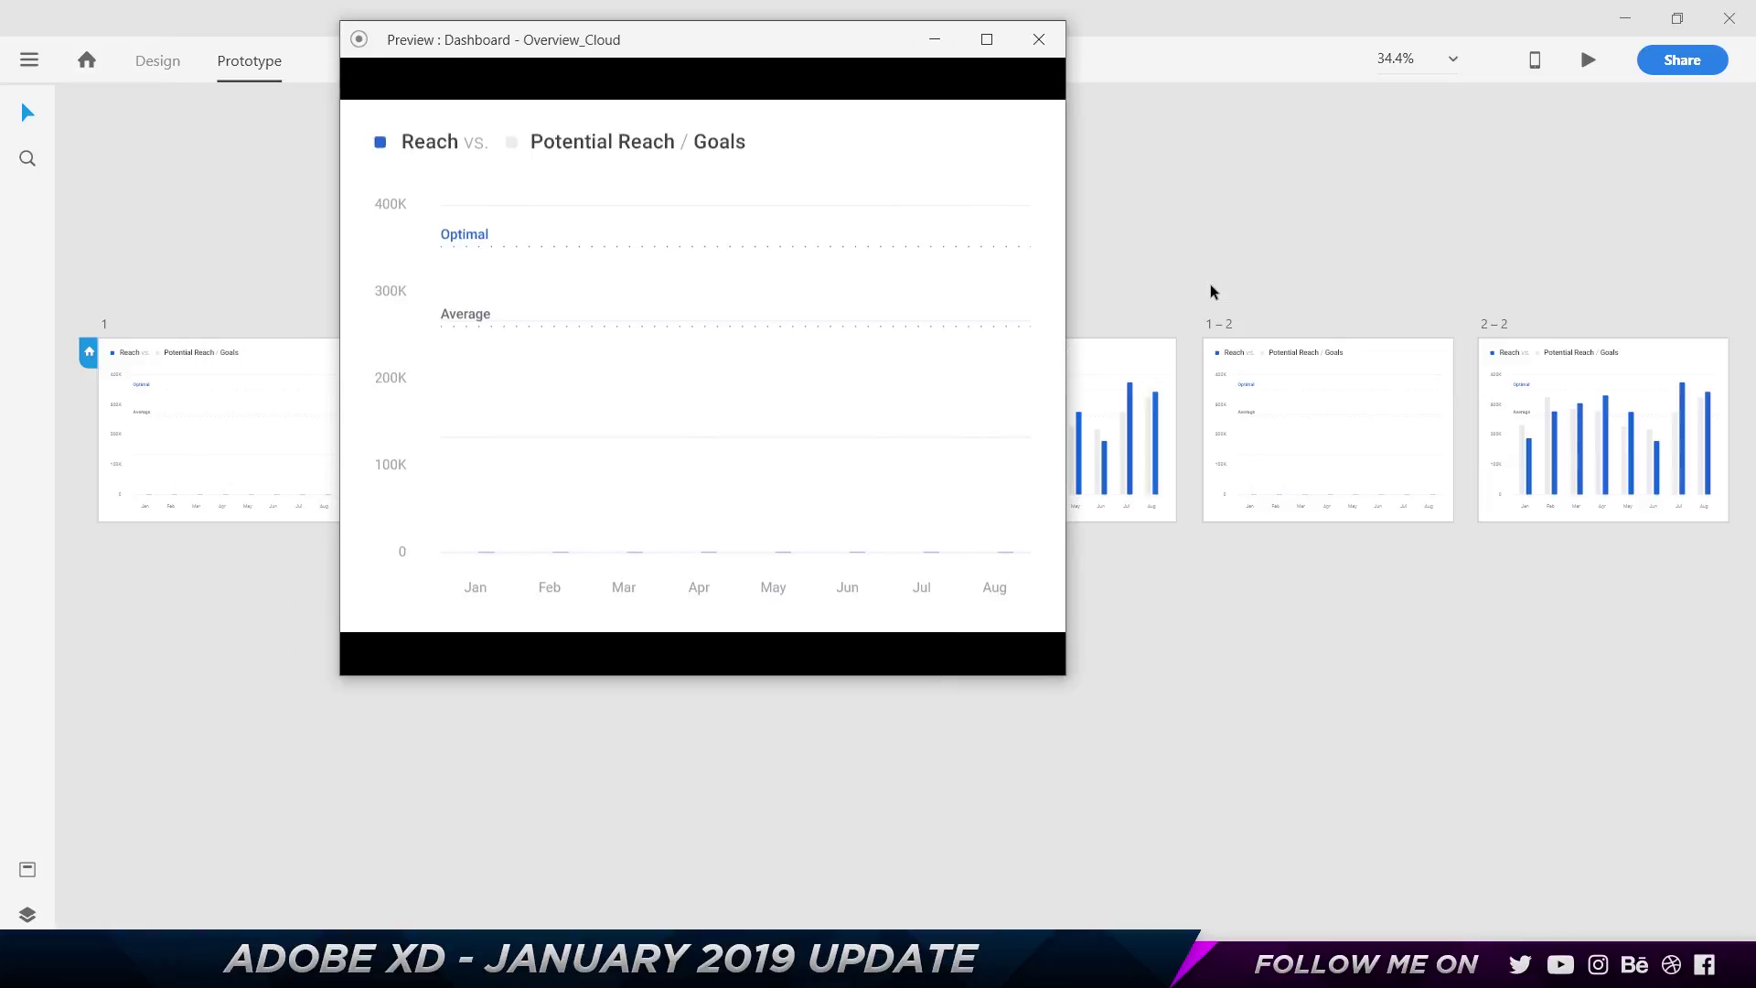
click(1039, 39)
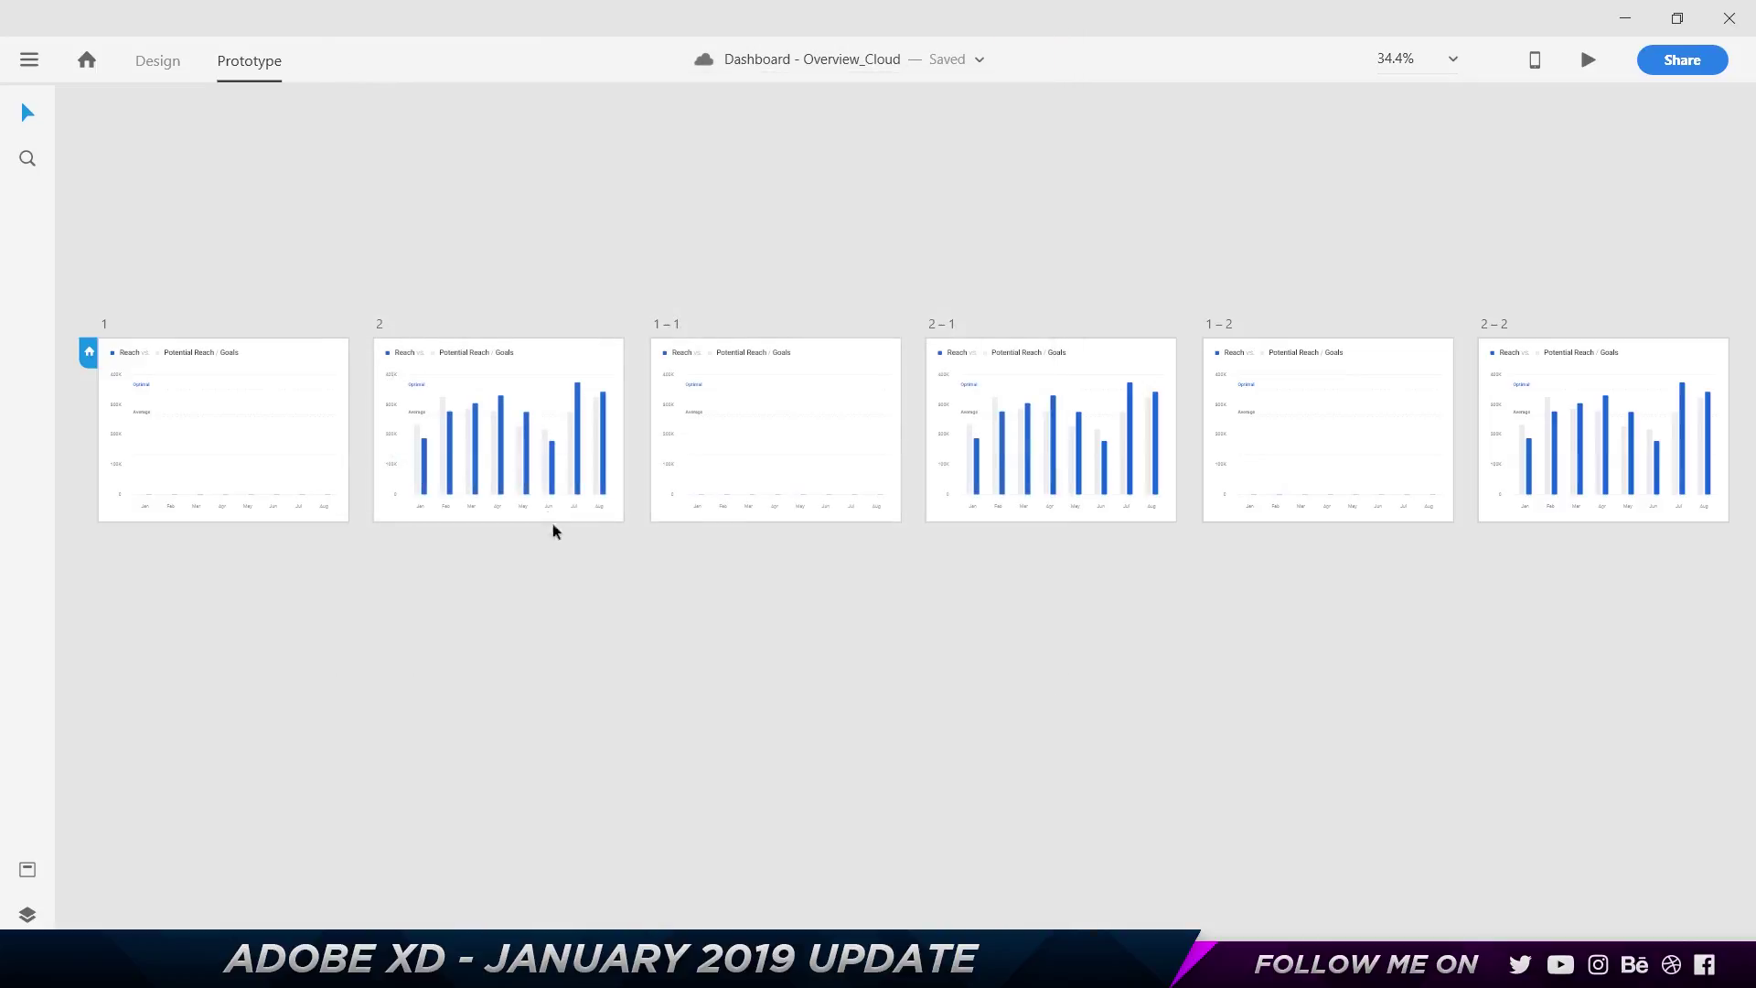
Check the interaction settings of artboard 1 – 1, and preview its Joey speech playback before closing the preview
click(649, 331)
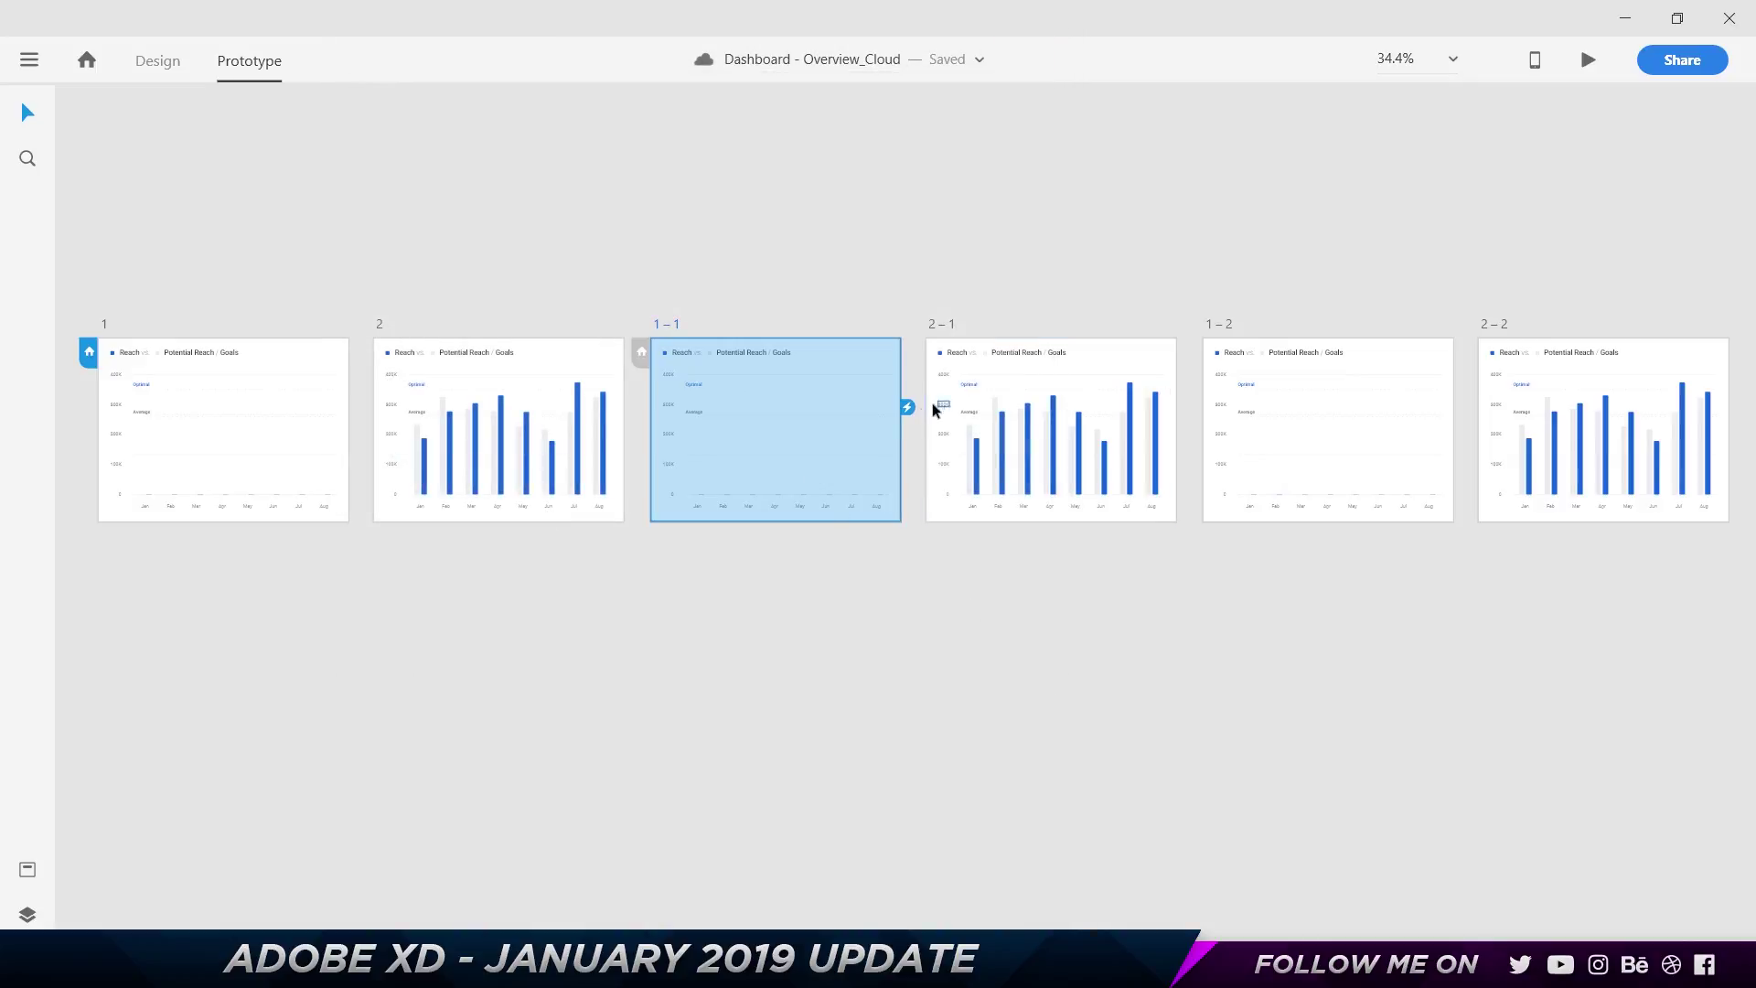
click(905, 408)
click(942, 243)
click(693, 332)
click(1587, 57)
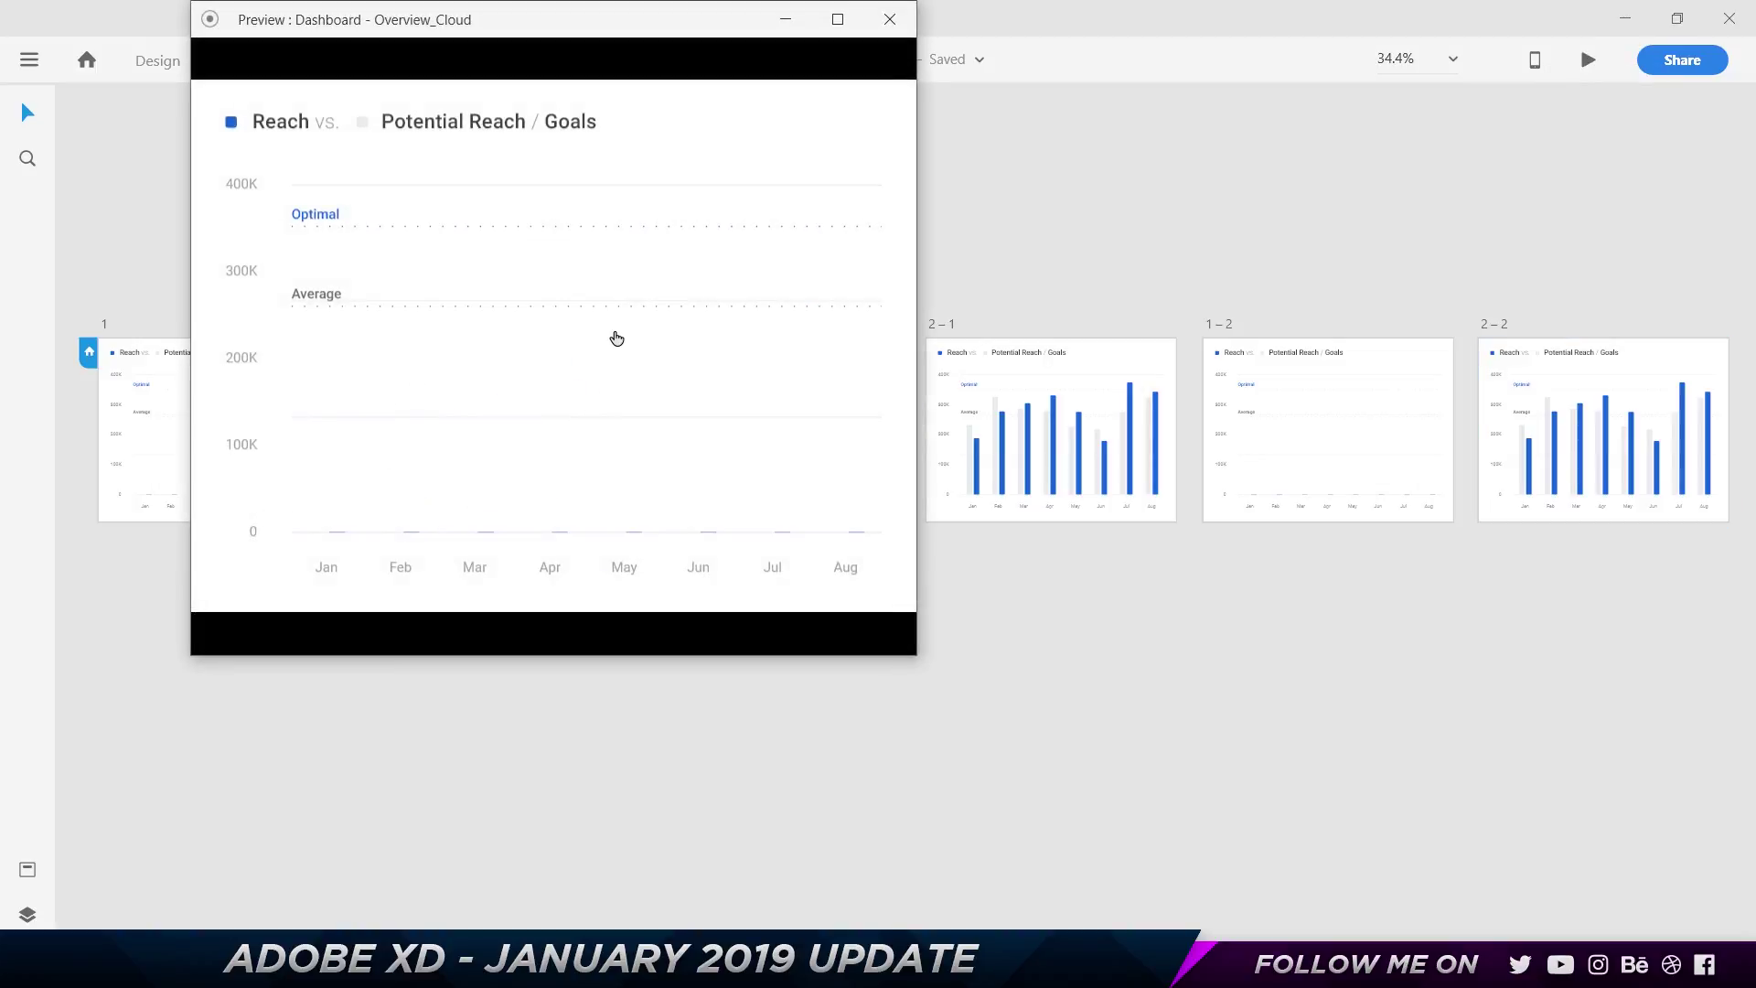
click(889, 19)
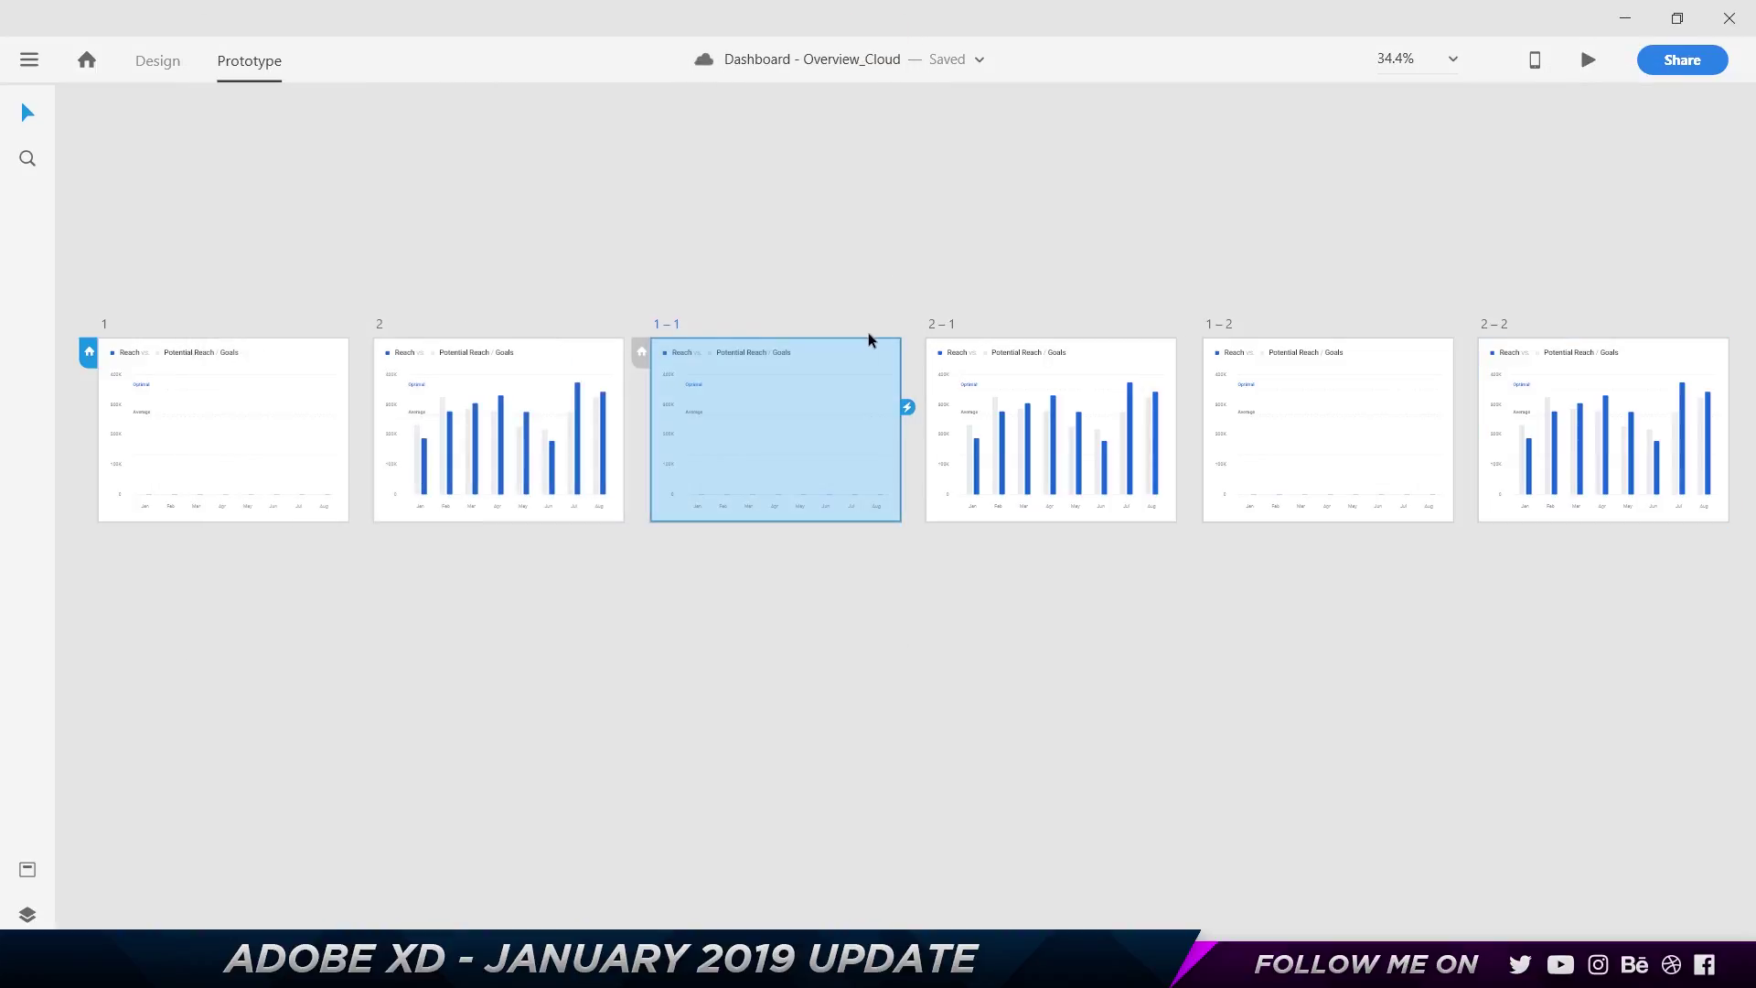
Check the interaction settings of artboard 1 – 2, preview its Kendra speech playback, and close the preview
click(1216, 323)
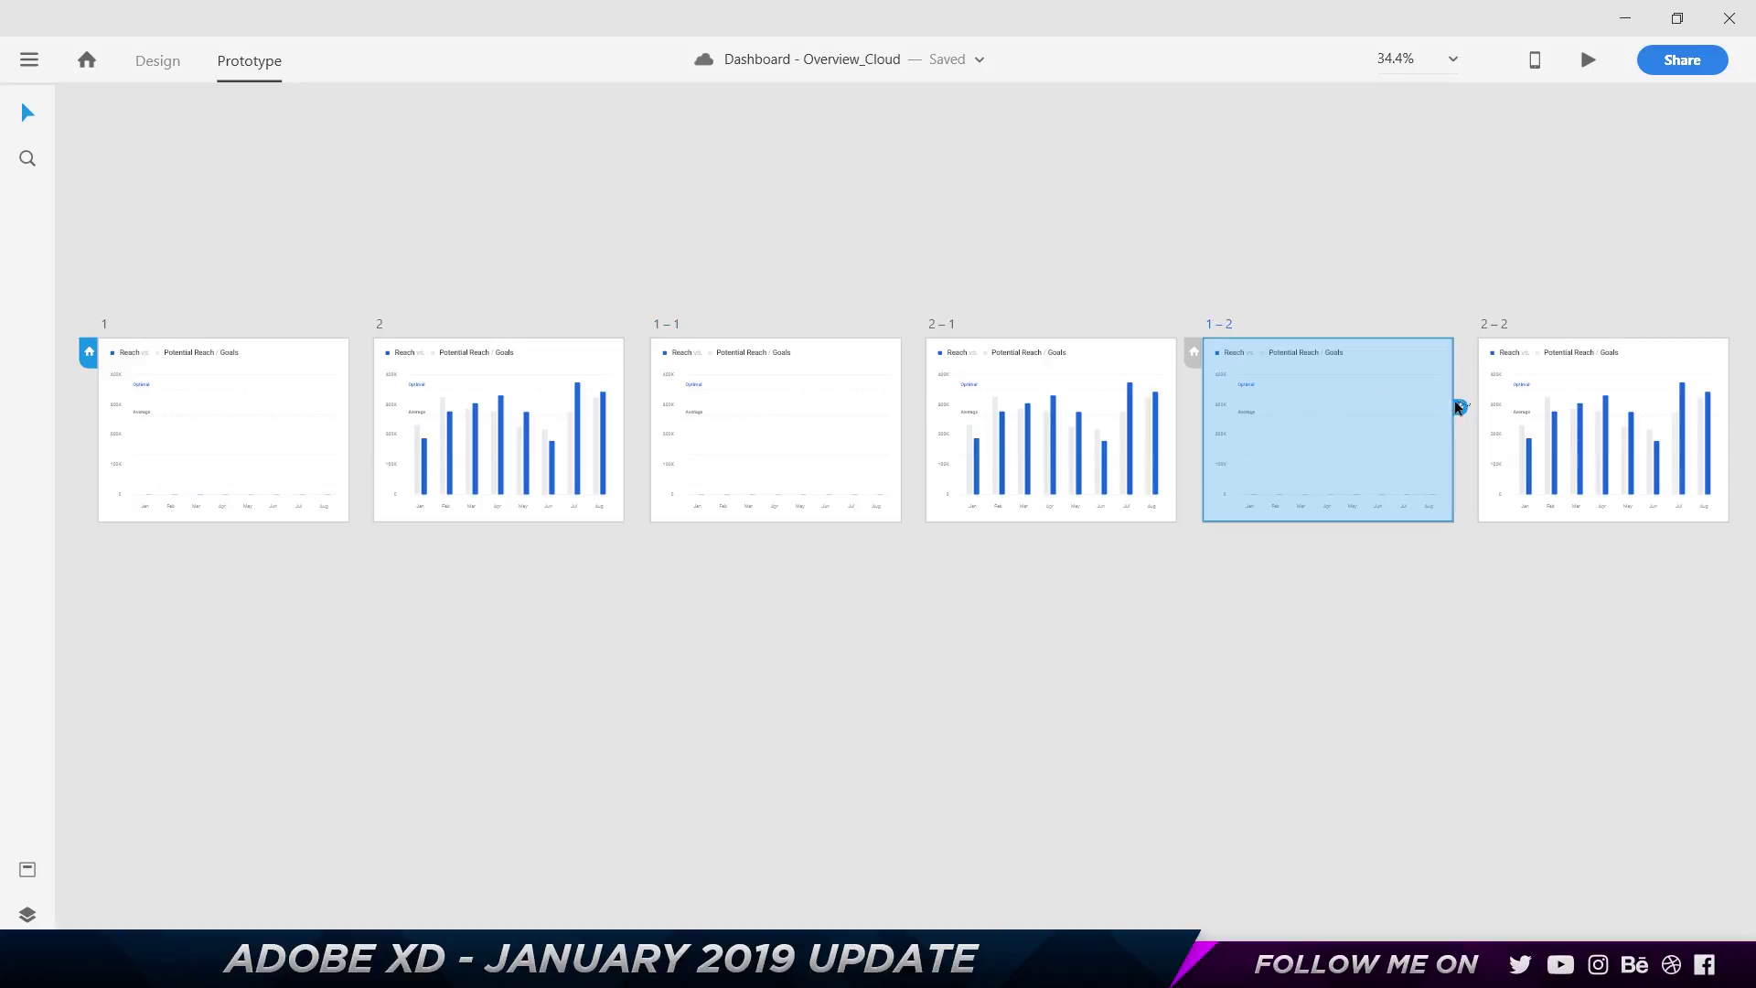
click(1461, 407)
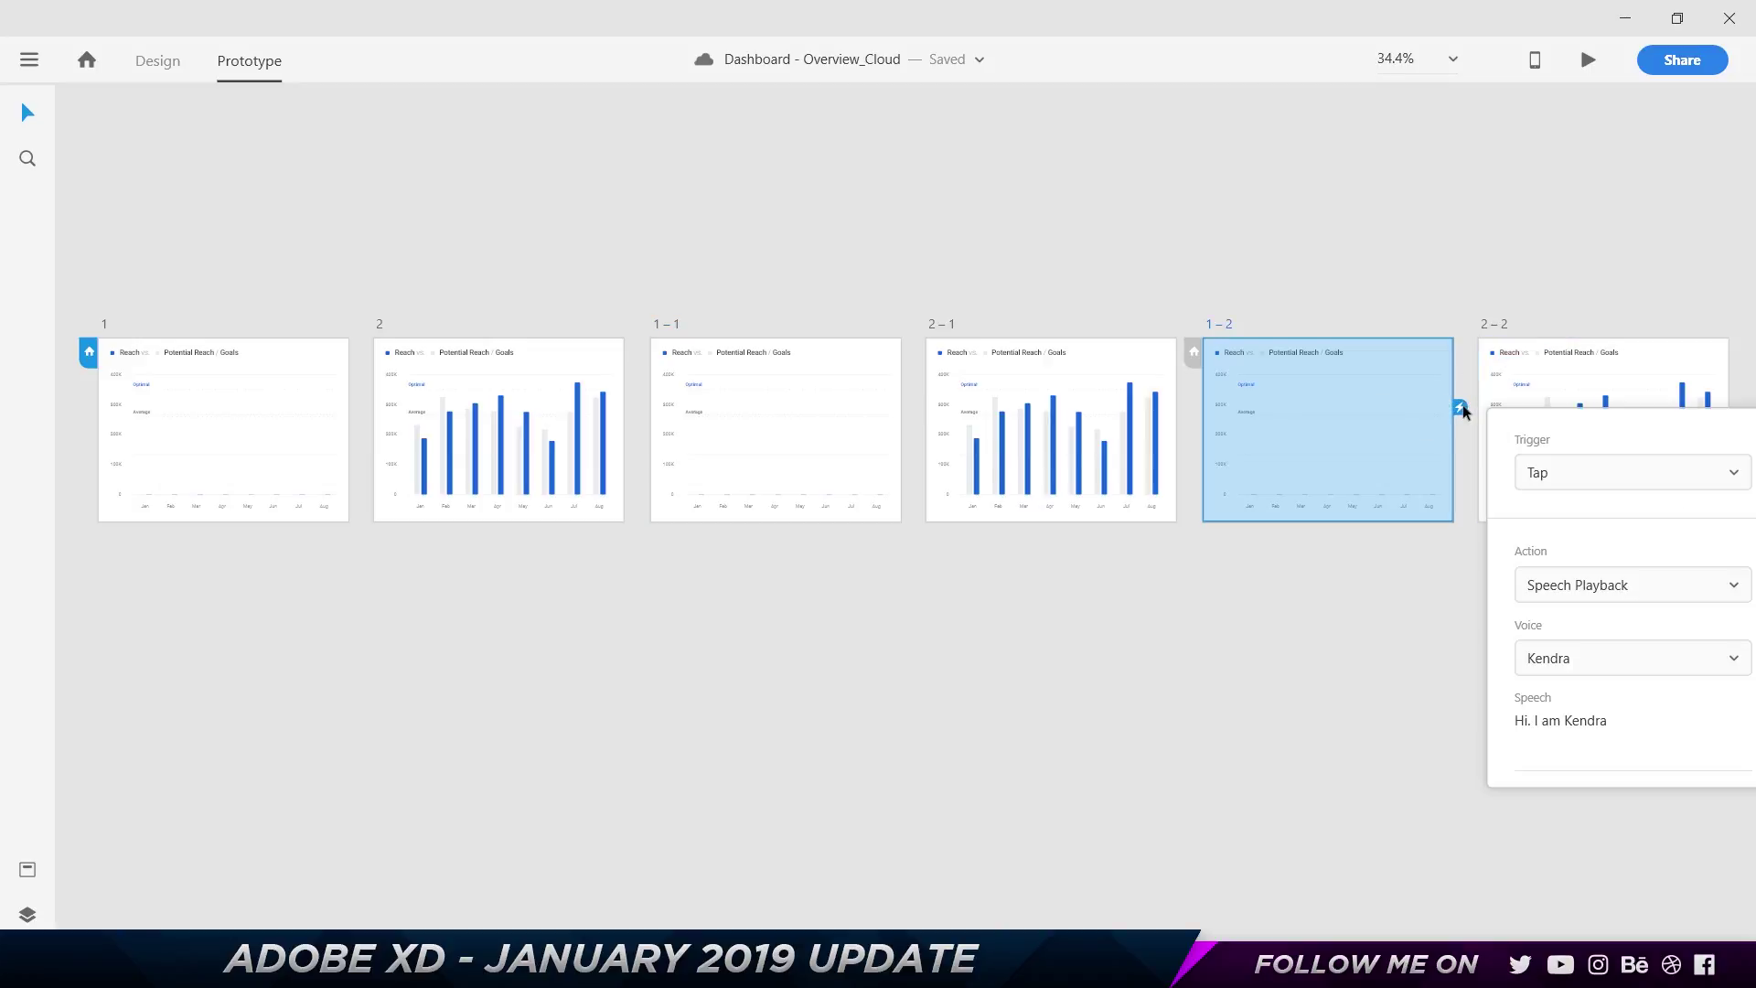
click(1568, 203)
key(ctrl+Return)
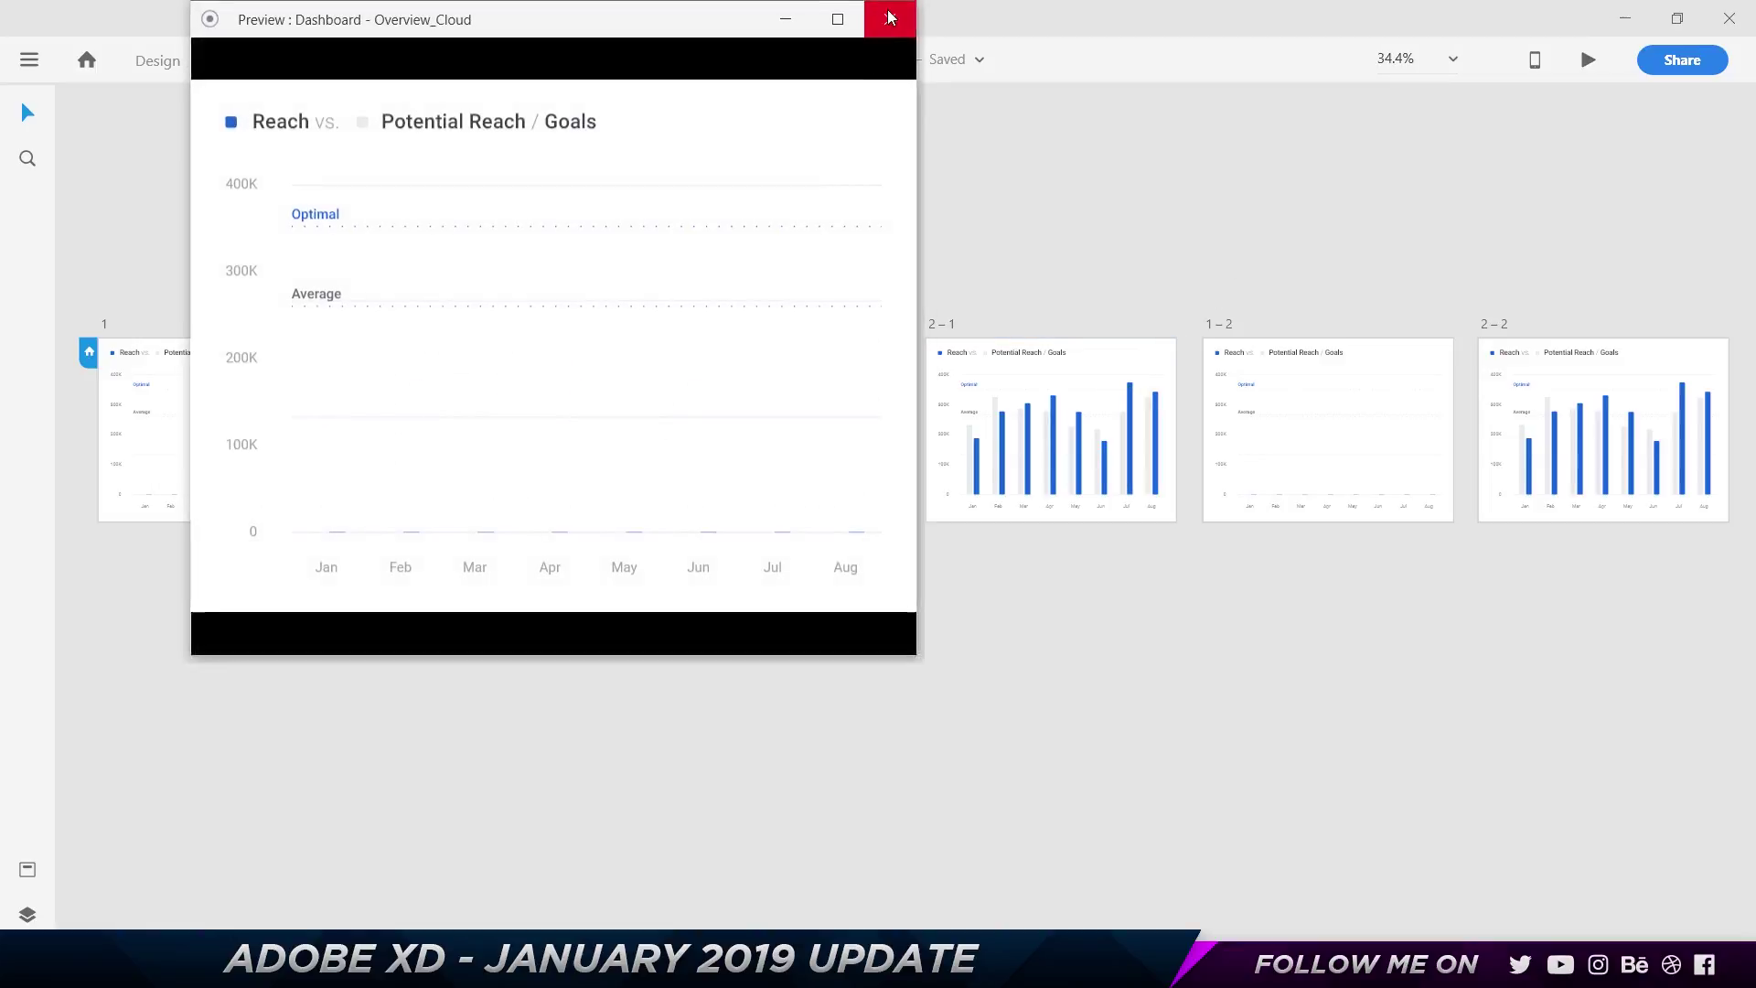
click(891, 19)
click(1216, 324)
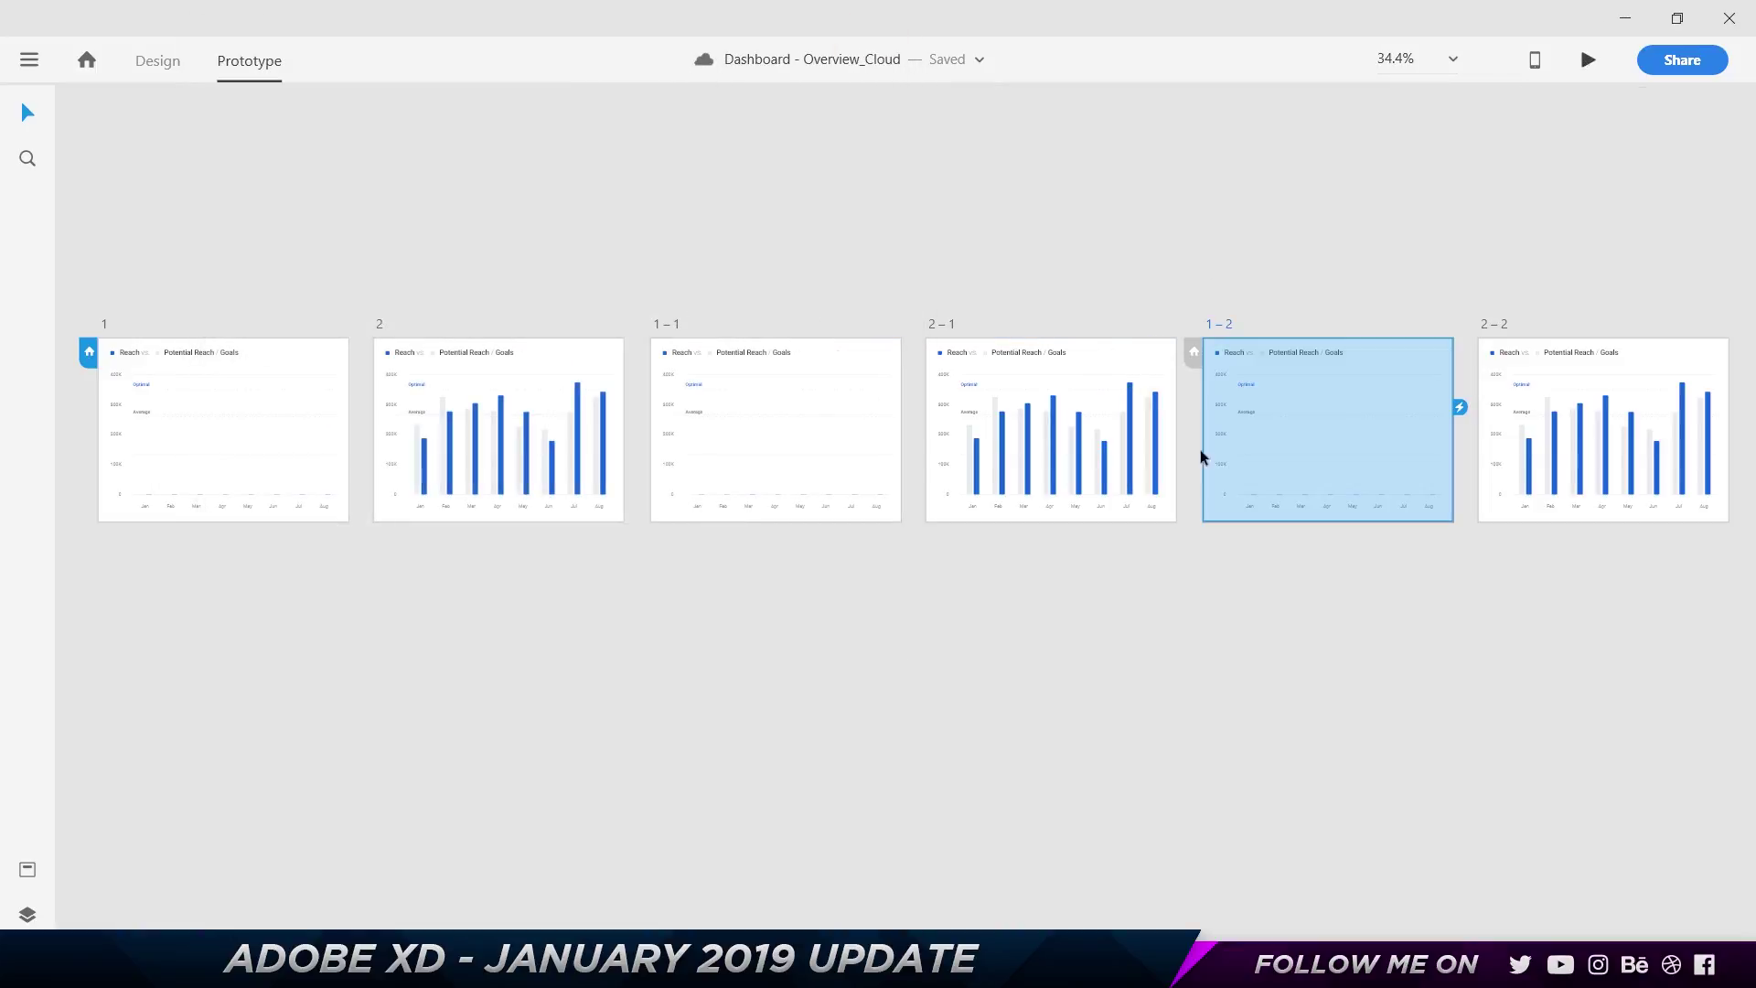
key(ctrl+Return)
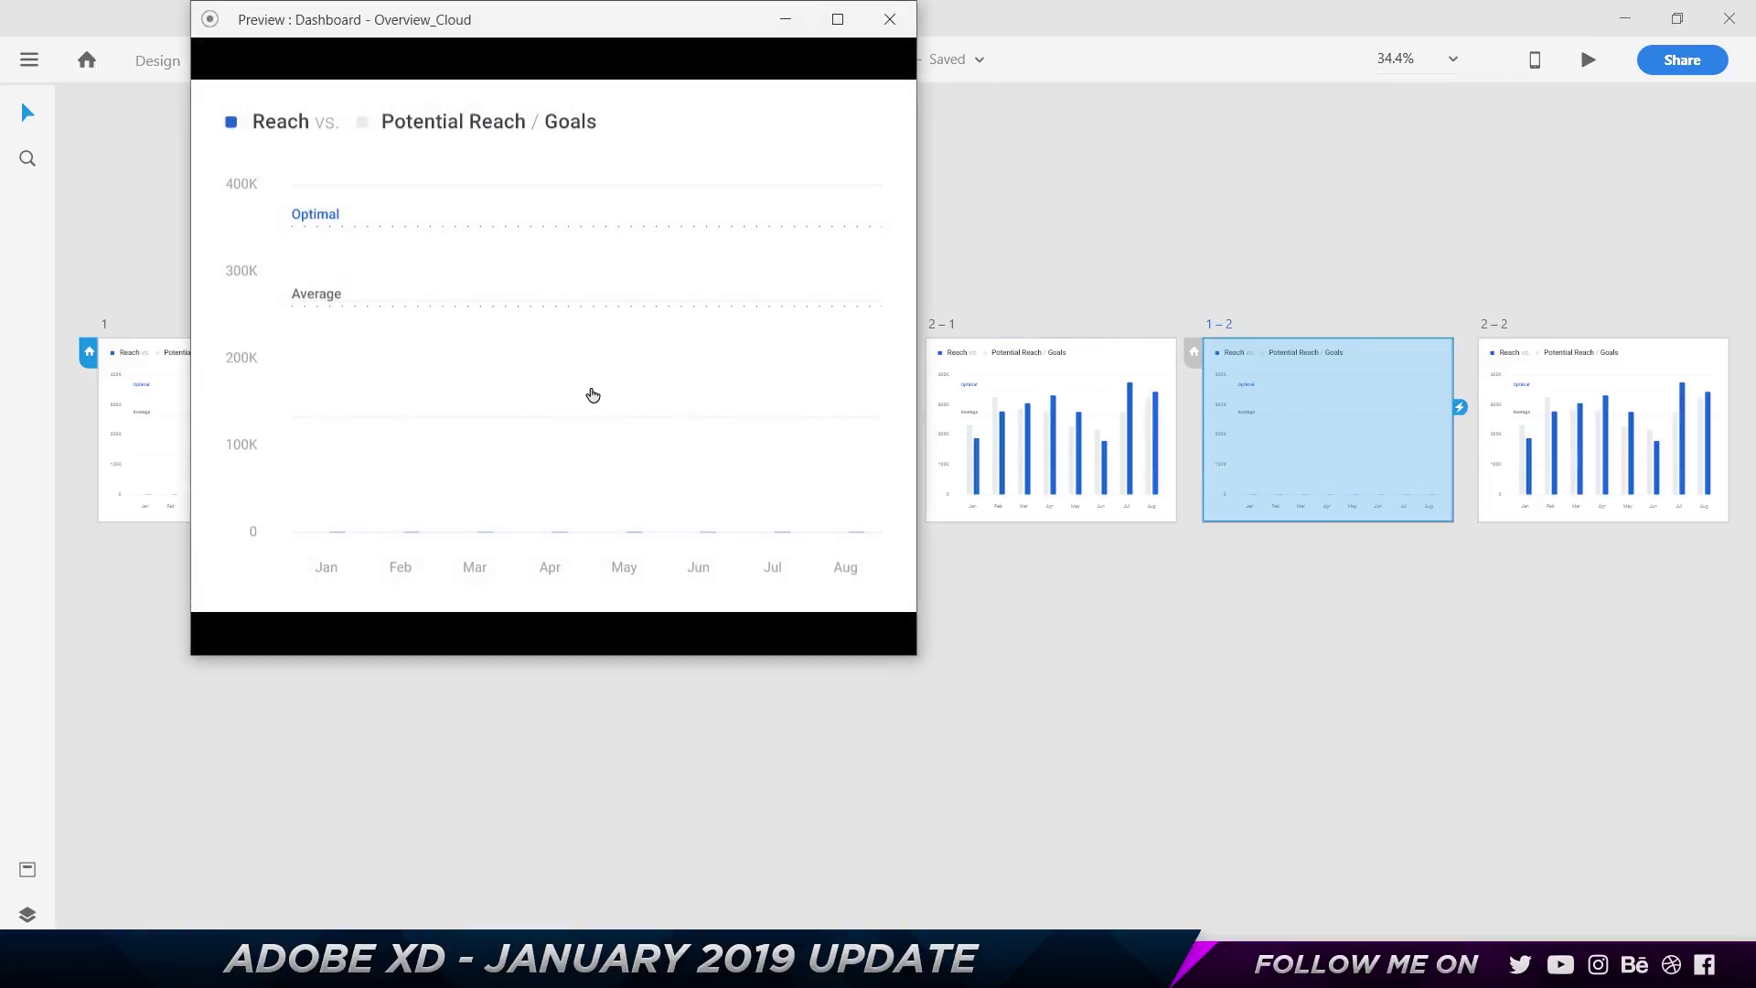
click(889, 19)
Duplicate artboards 1 and 2 together, placing the copies directly beneath the originals
click(103, 326)
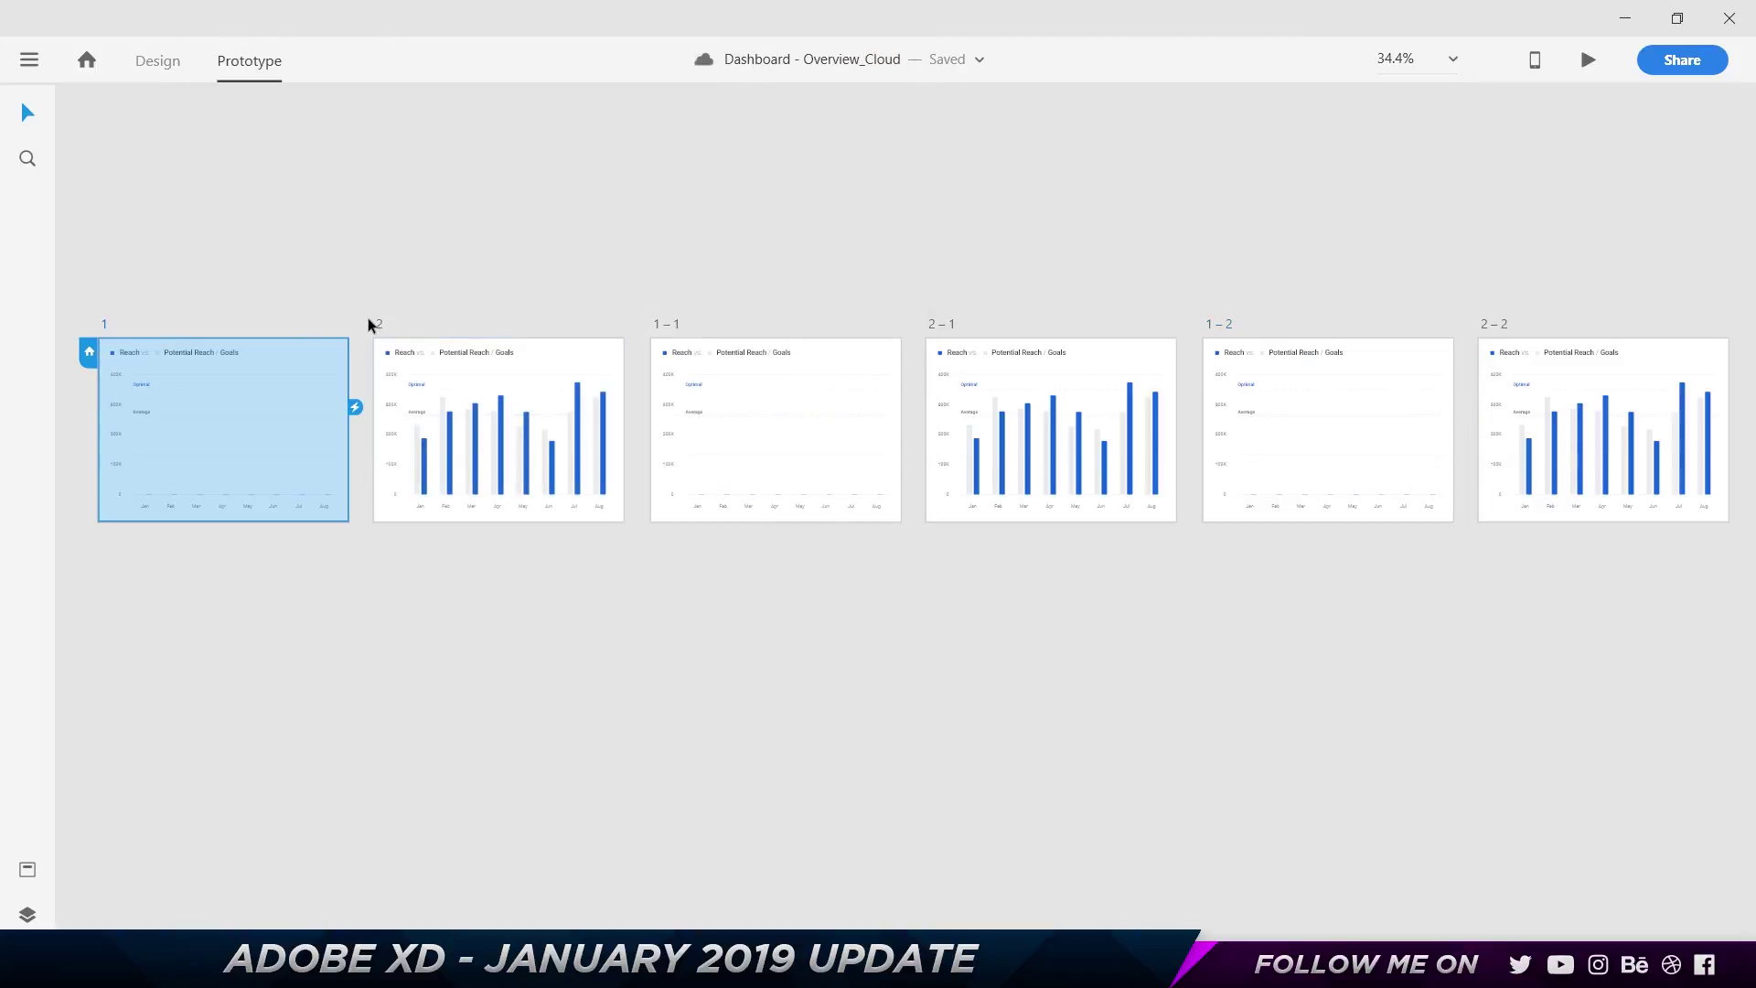
click(371, 320)
shift+click(104, 326)
drag(376, 326, 386, 594)
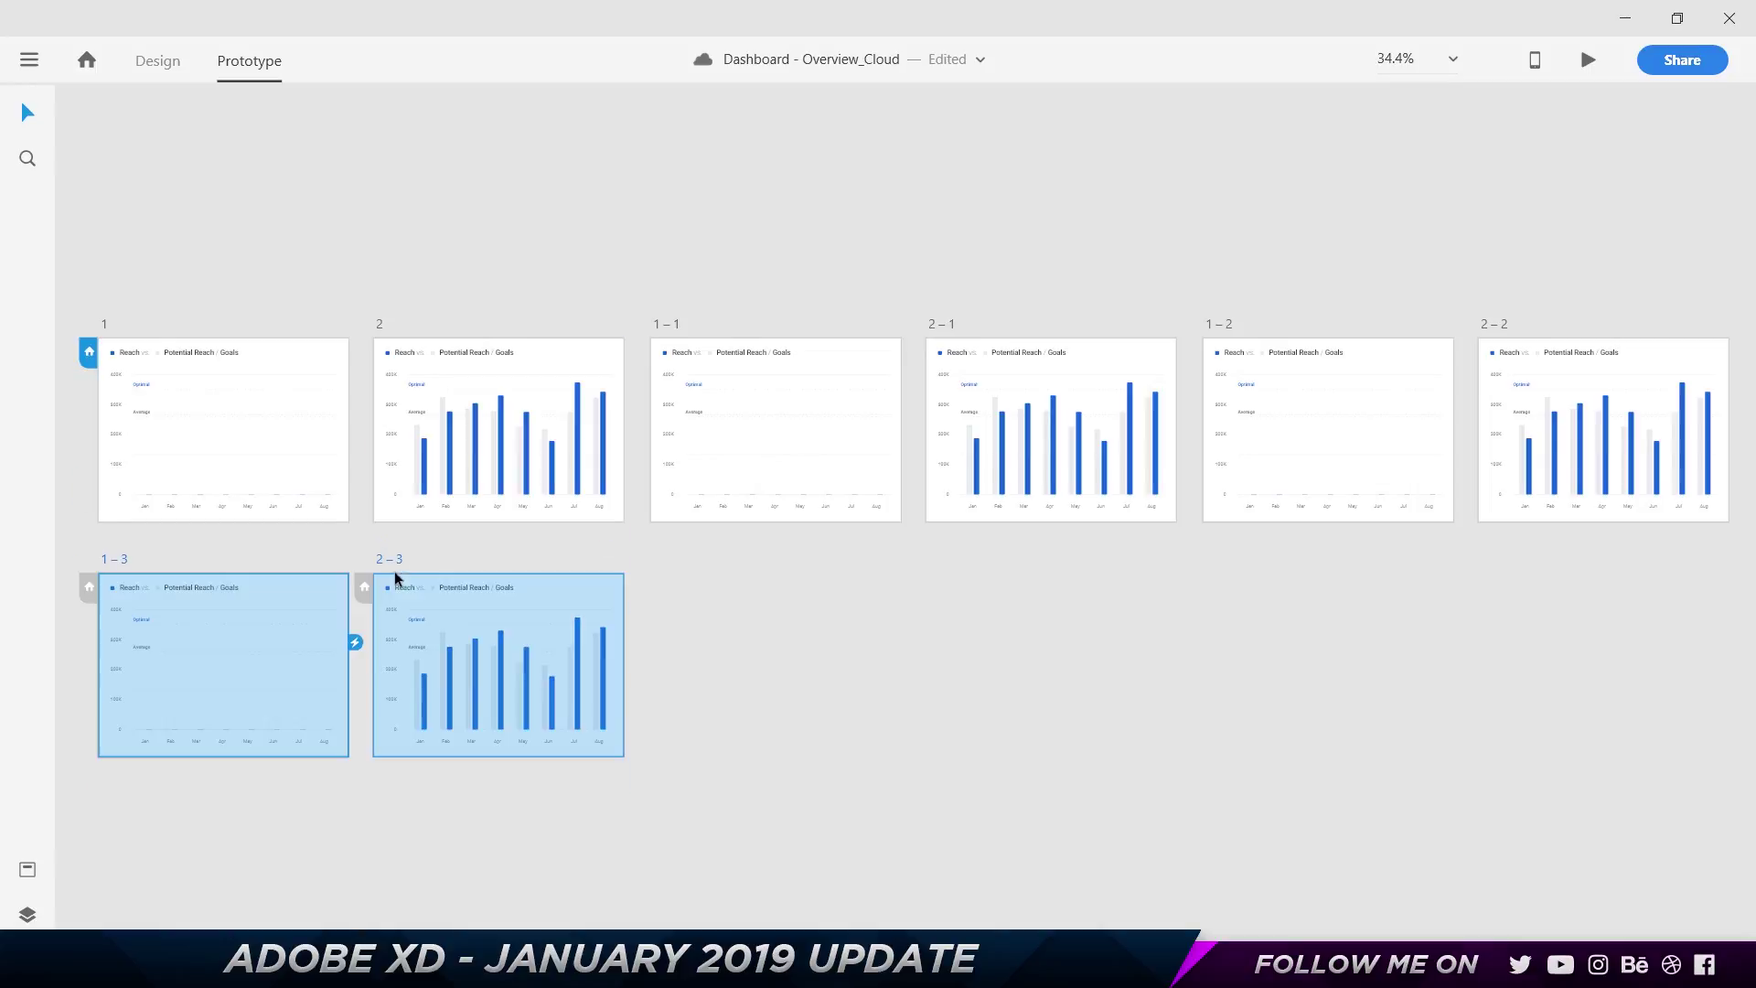
Set artboard 1 – 3's Speech Playback voice to Ivy and change its speech text to "Hi. I am Ivy"
click(112, 559)
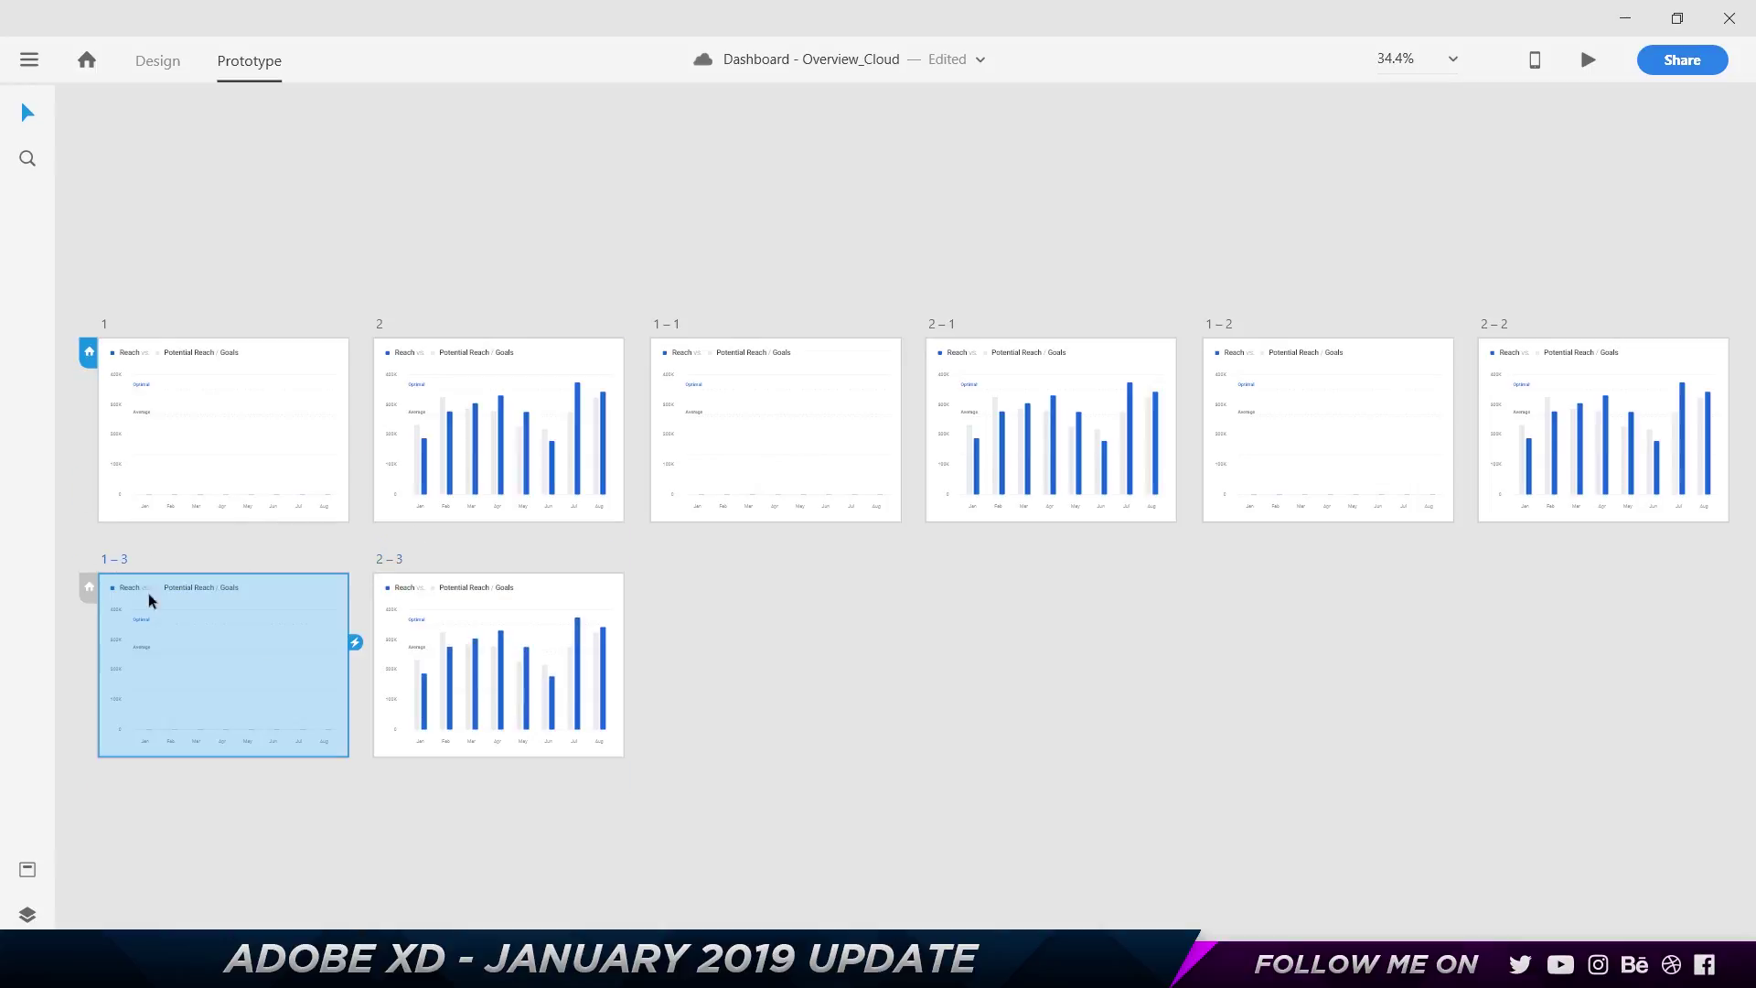
click(355, 643)
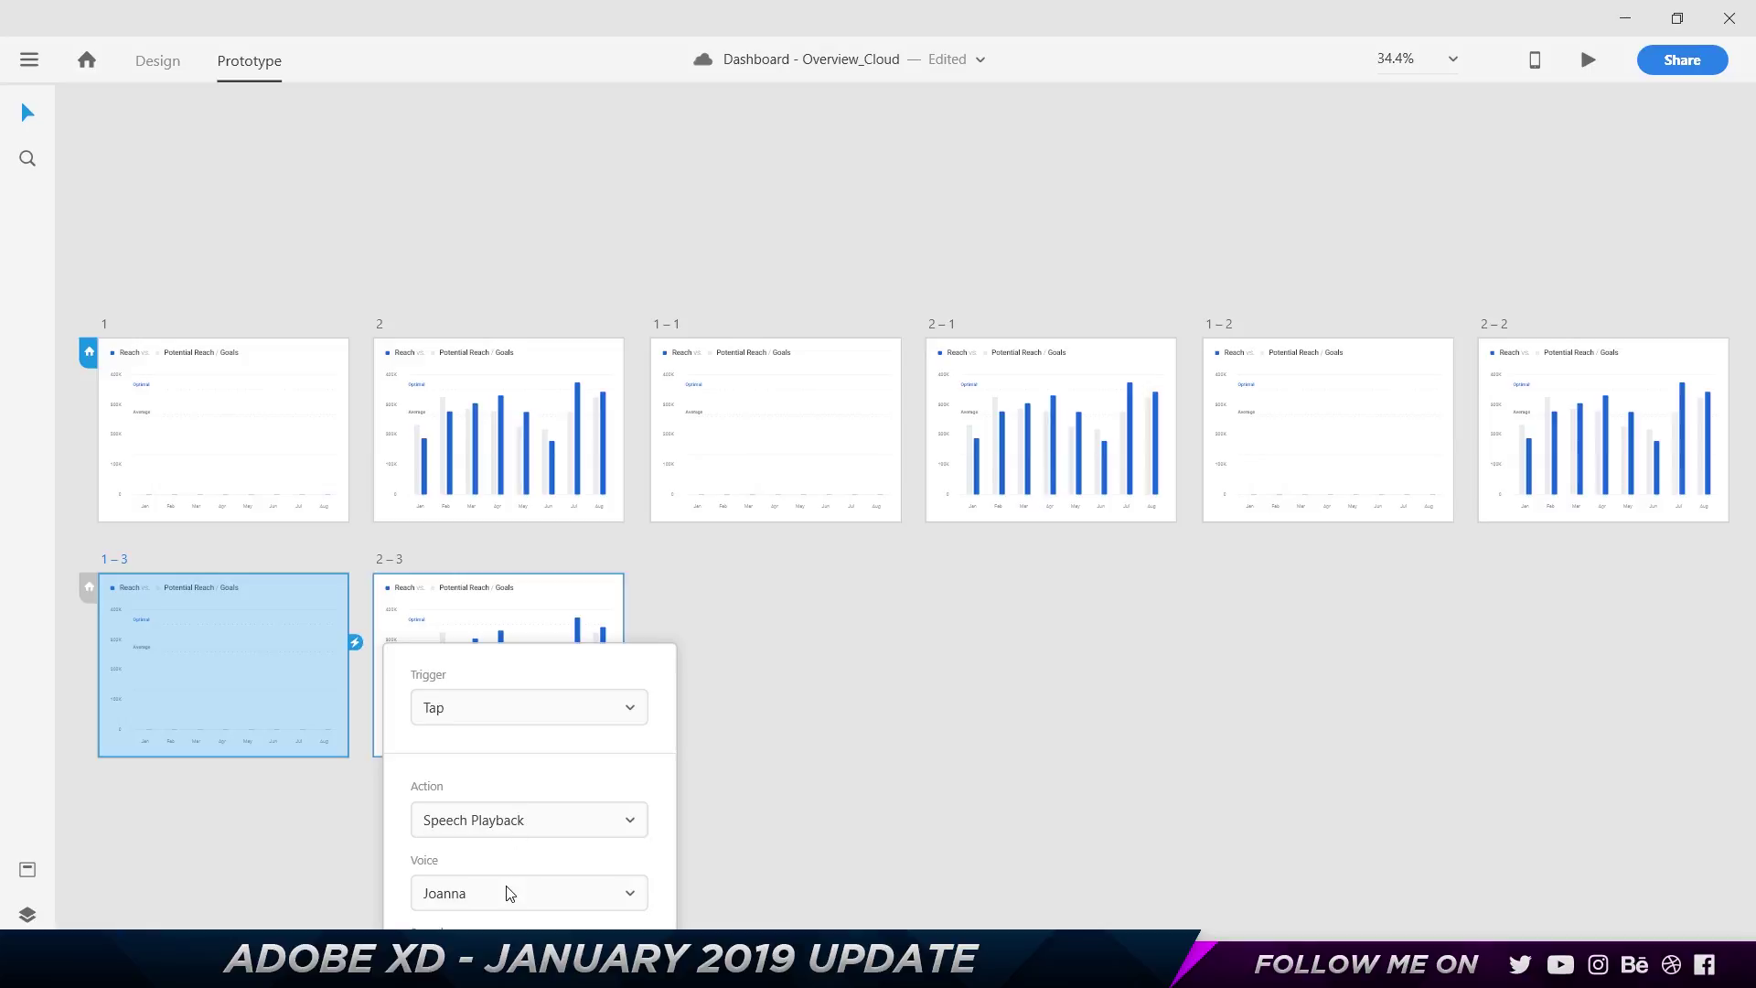
scroll(686, 670, down, 4)
click(519, 731)
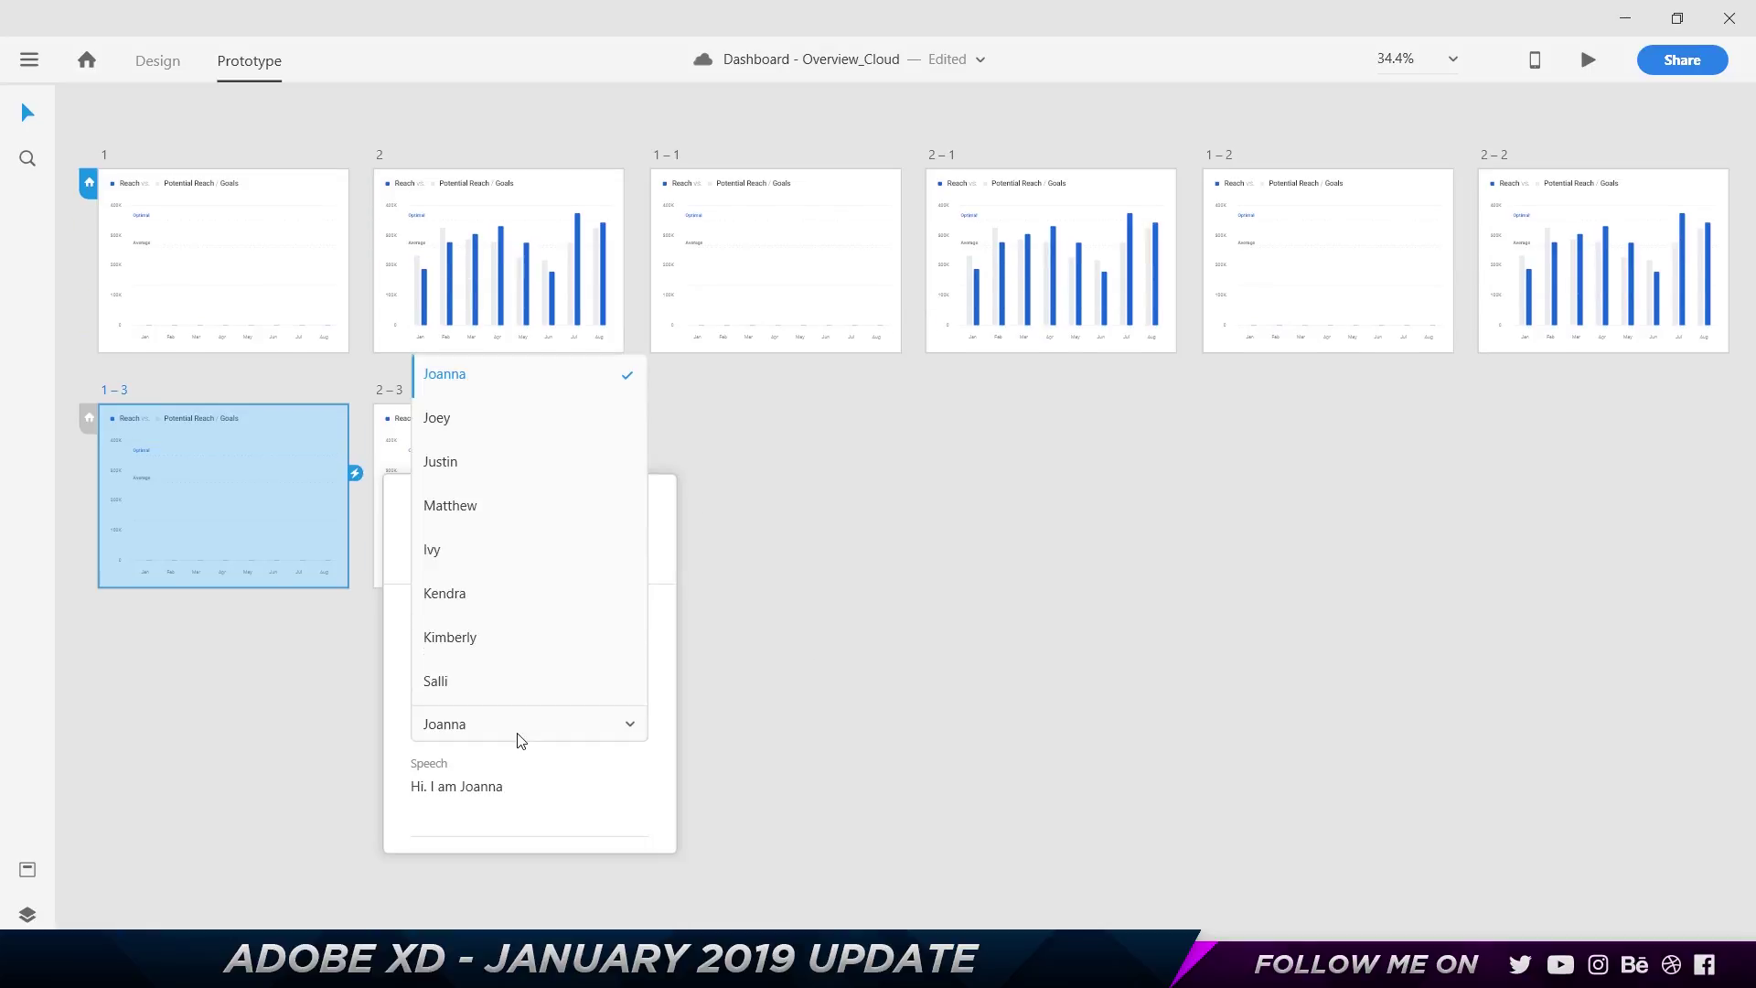
click(489, 553)
drag(549, 787, 463, 798)
text(Ivy)
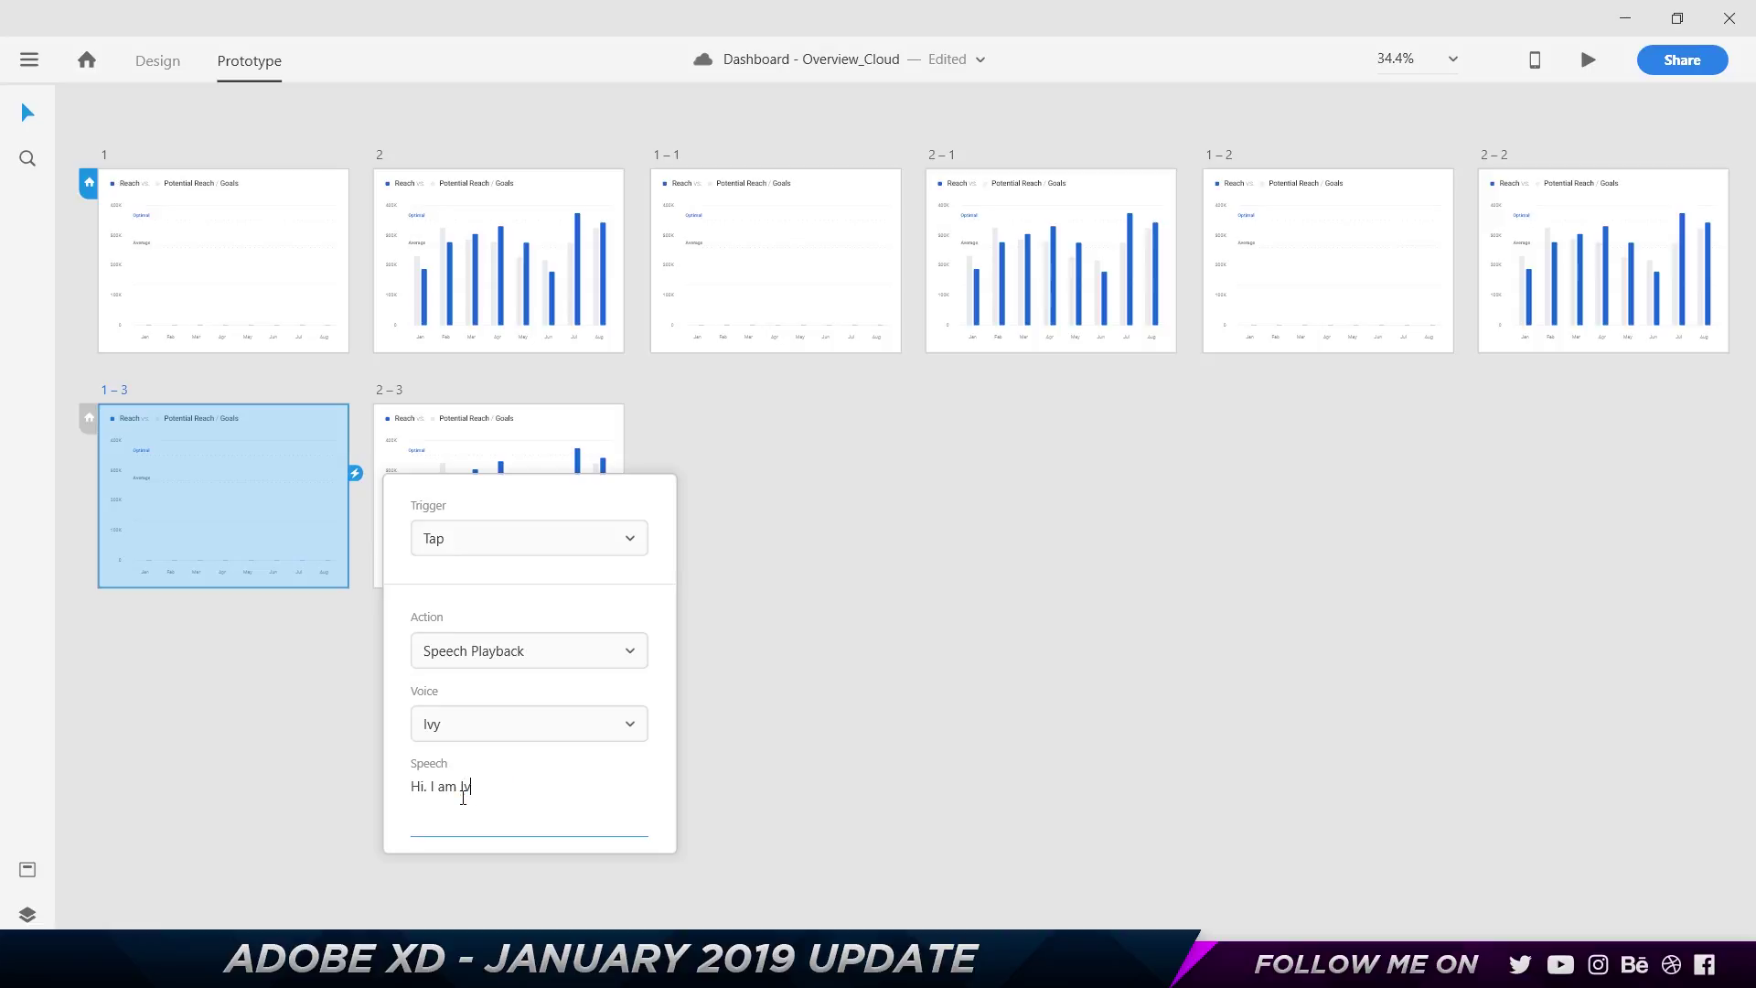
click(1034, 545)
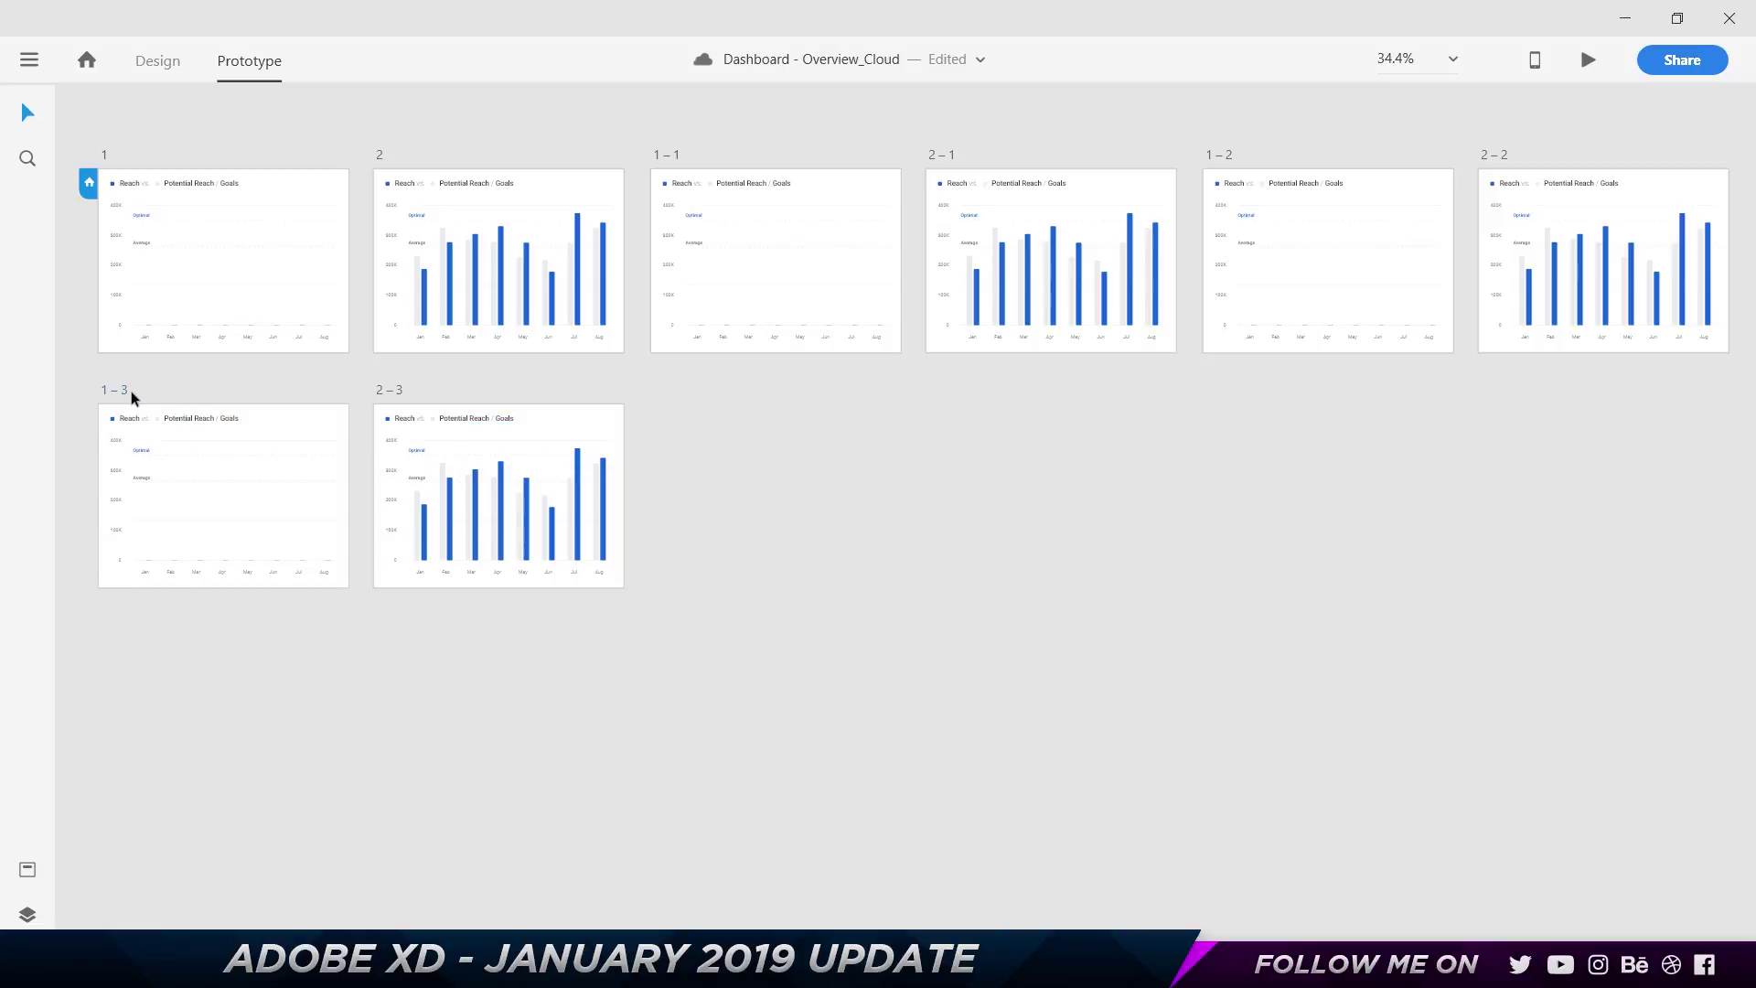
Preview the prototype from artboard 1 – 3 to test Ivy's speech playback, and close the preview
click(130, 395)
click(1588, 59)
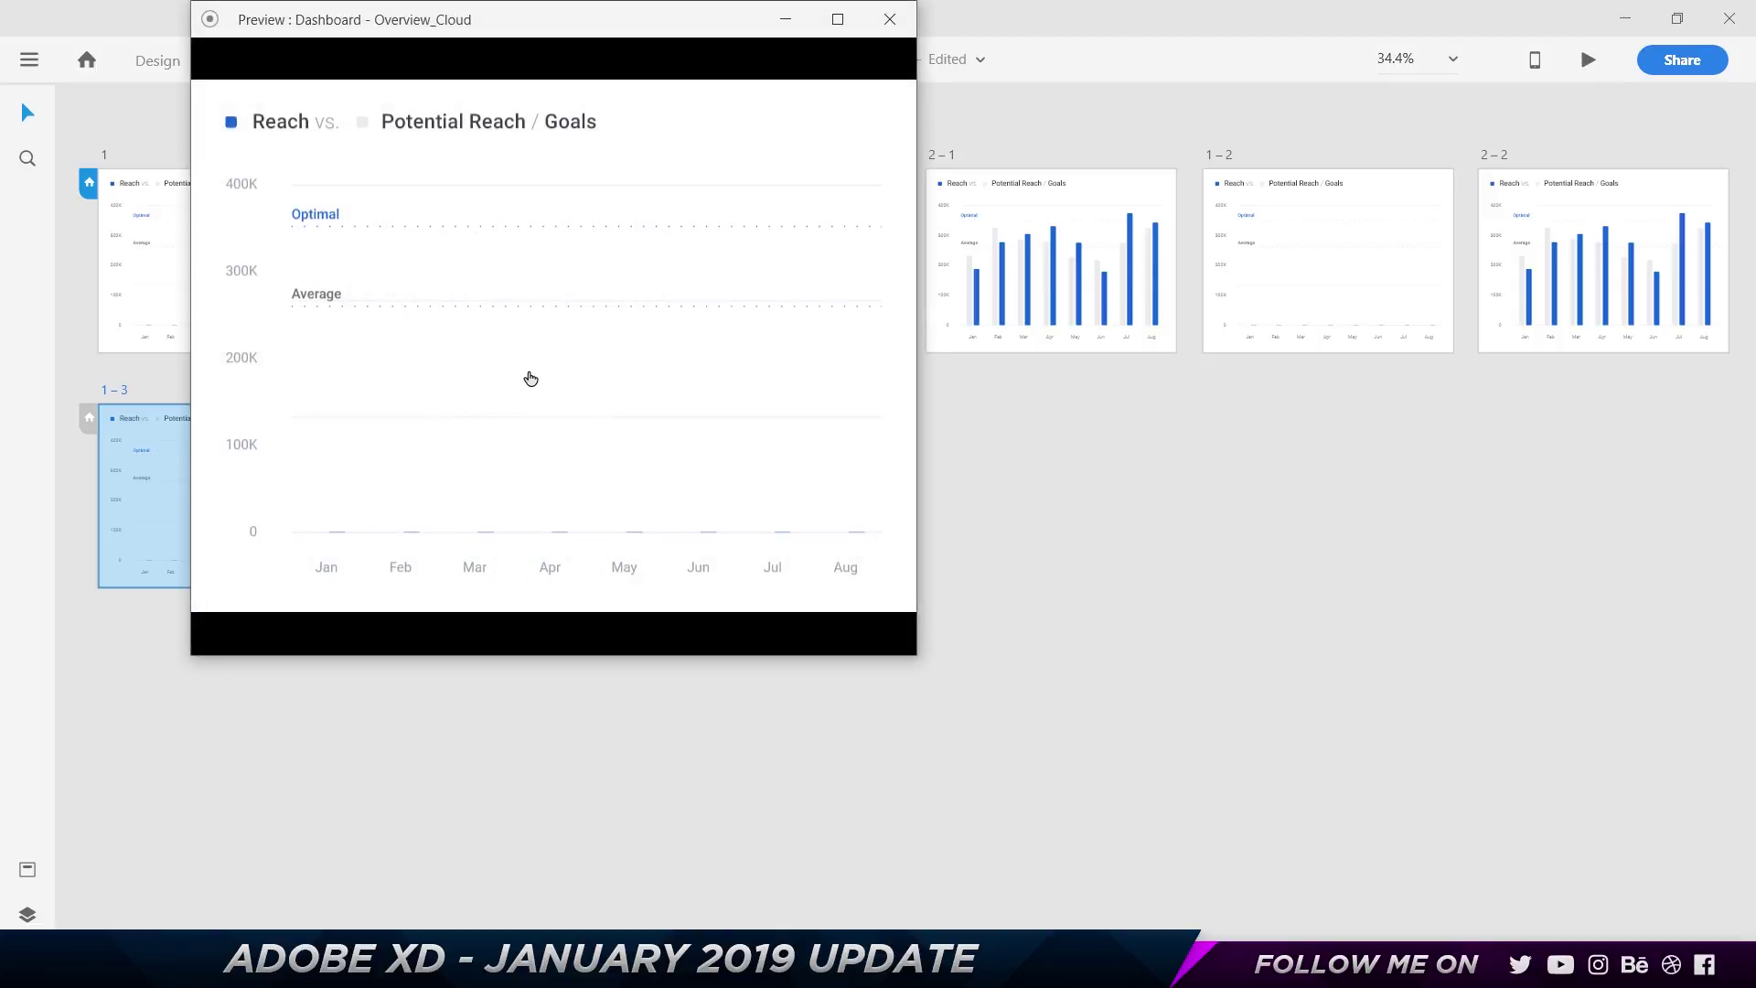
click(896, 11)
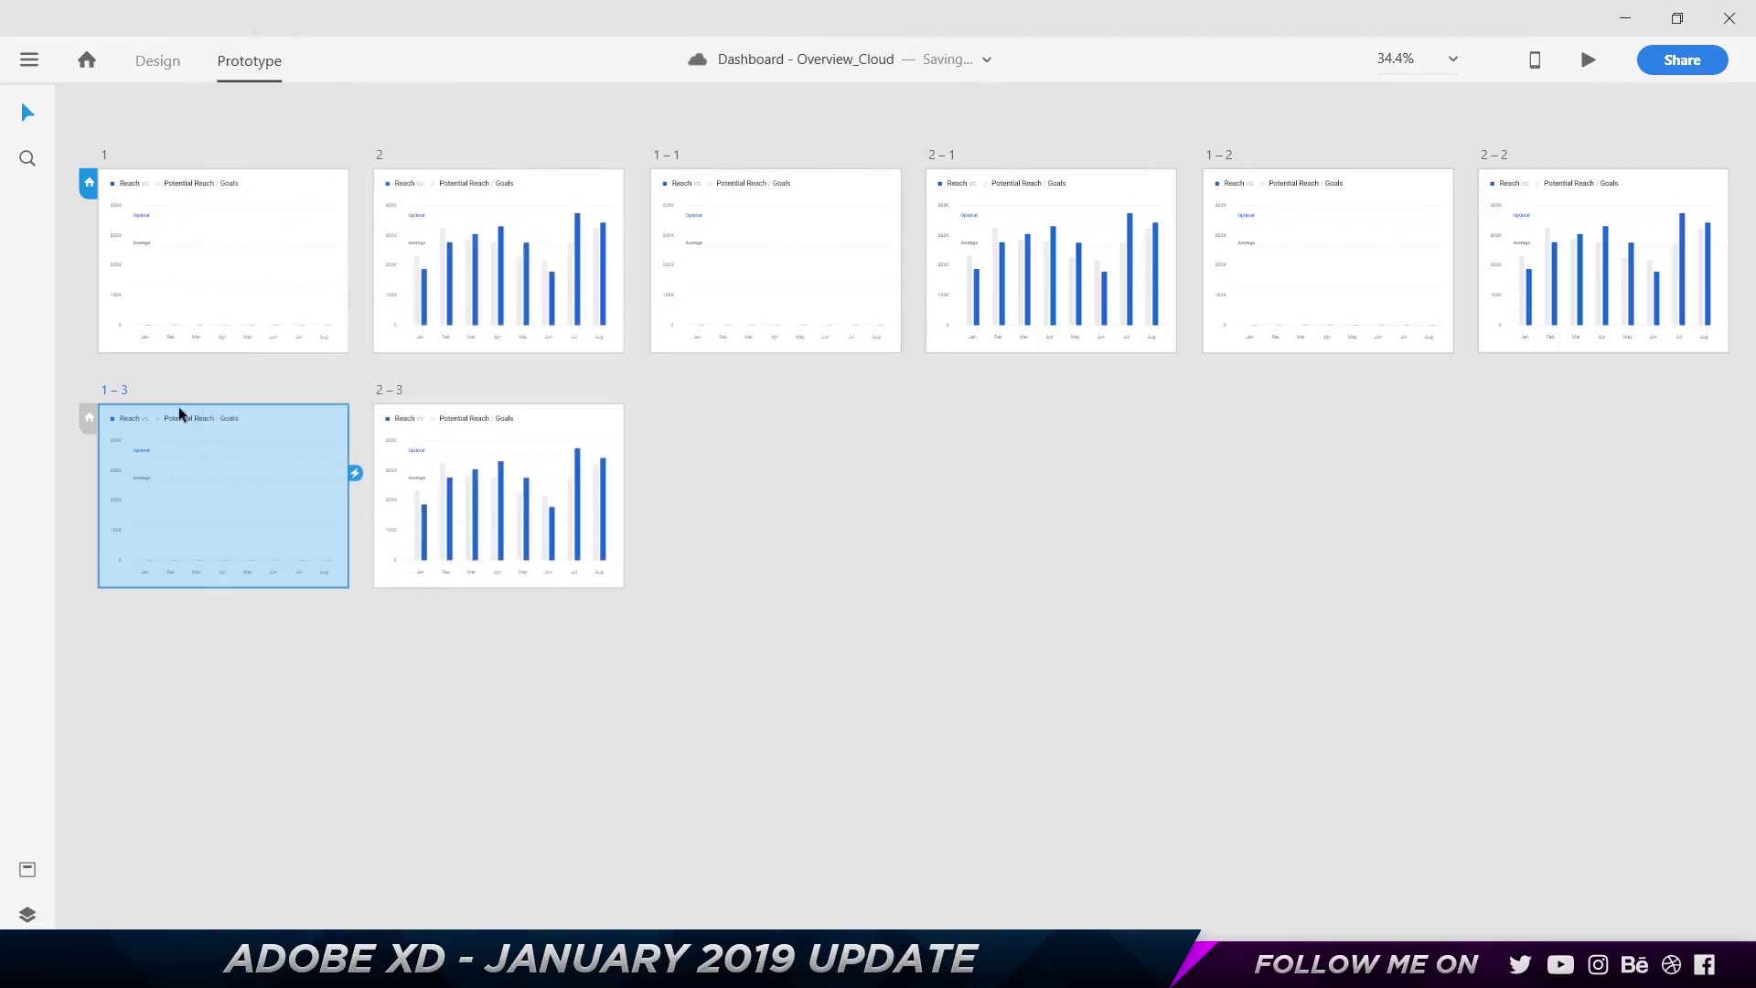
Duplicate artboards 1 – 3 and 2 – 3 together, placing the copies beside them in the second row
shift+click(390, 390)
key(ctrl+d)
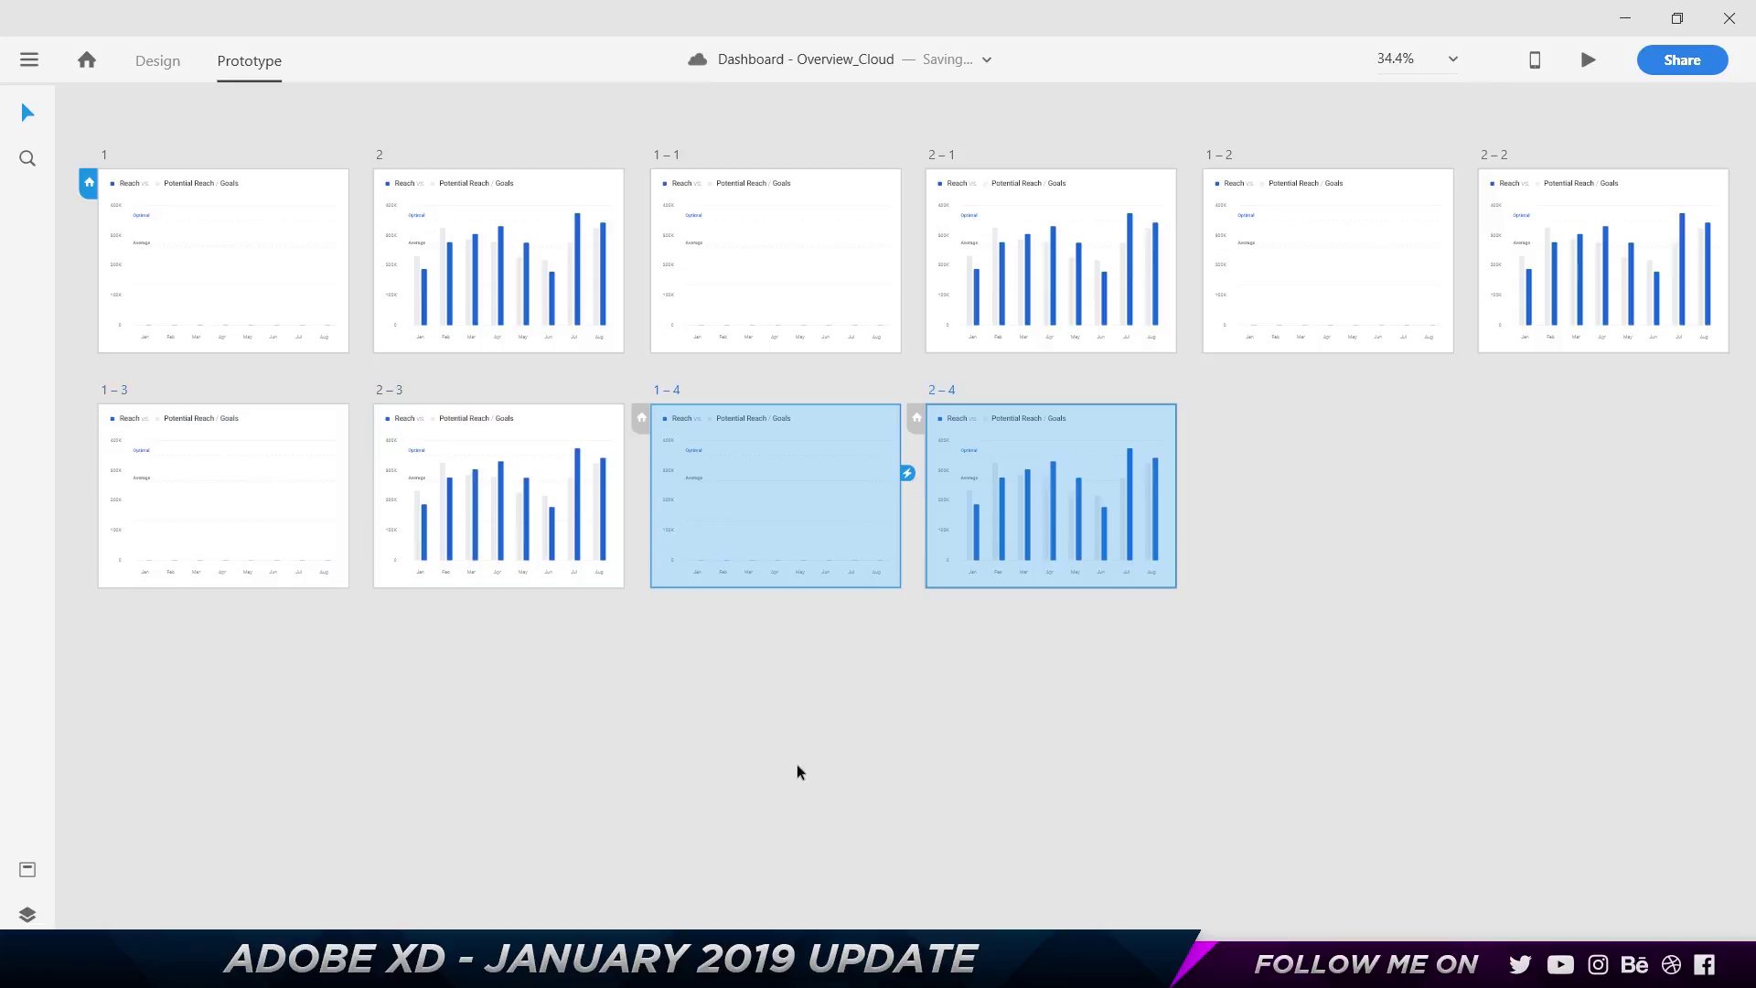
click(835, 768)
Set artboard 1 – 4's Speech Playback voice to Salli and change its speech text to "Hi. I am Salli"
click(682, 393)
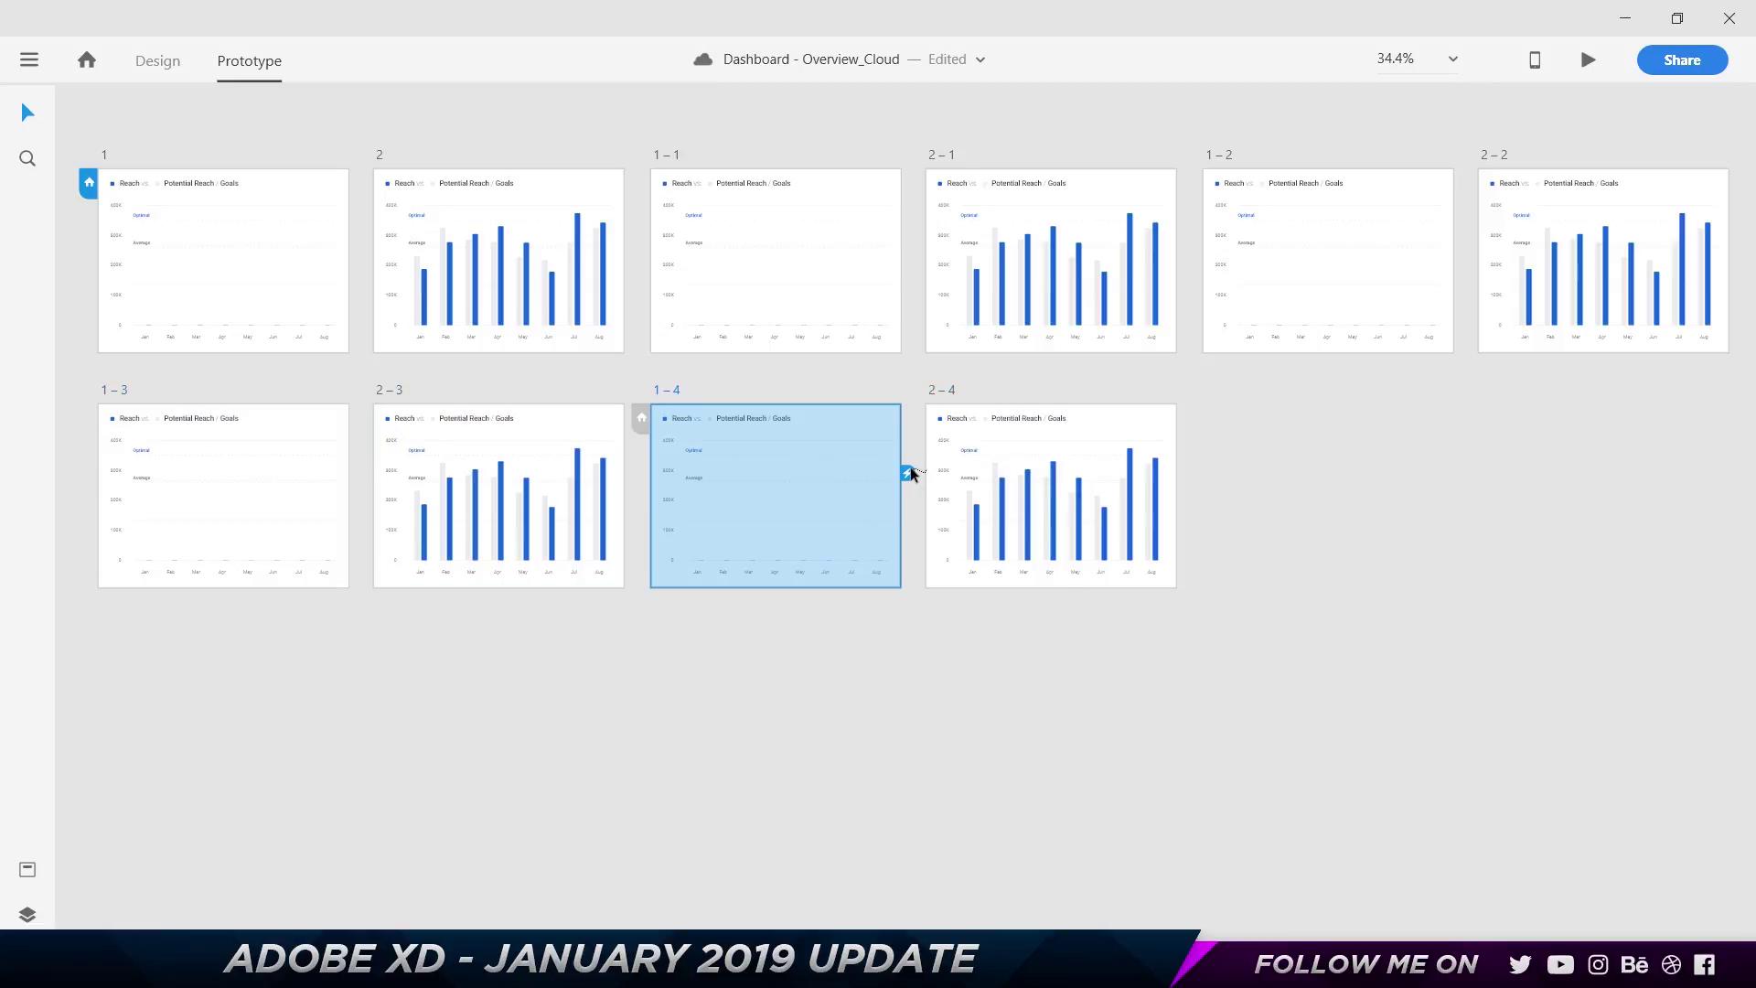
click(909, 471)
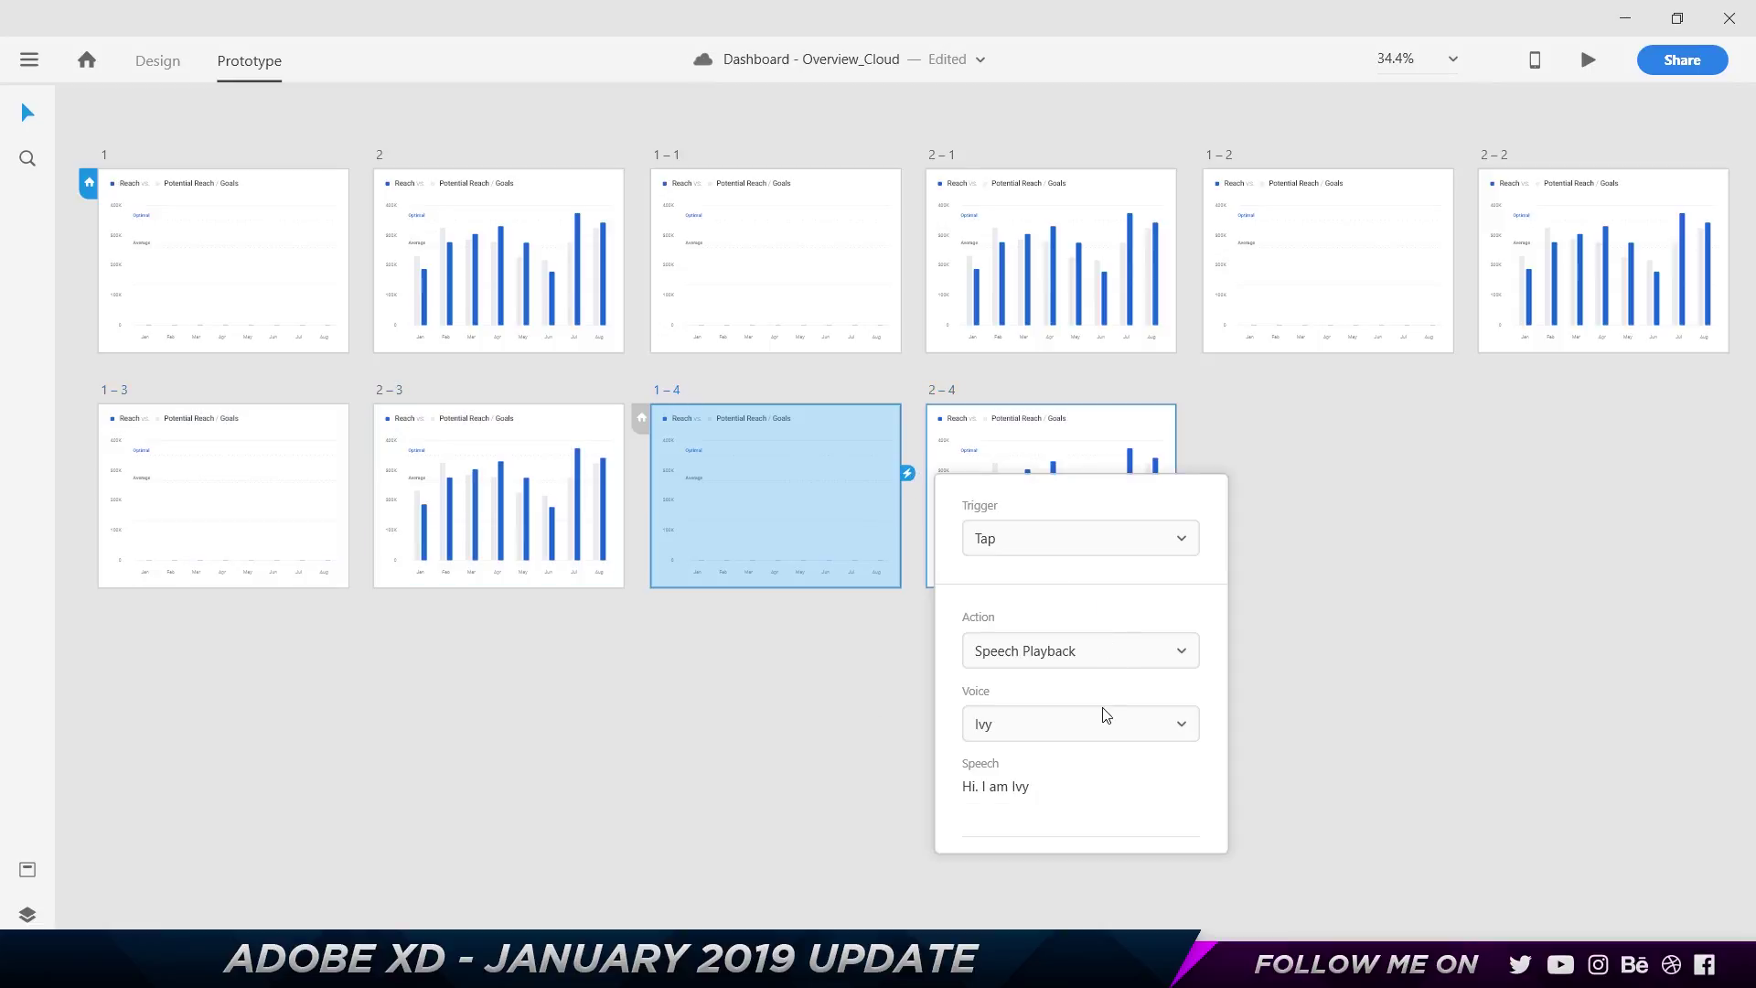
click(1106, 736)
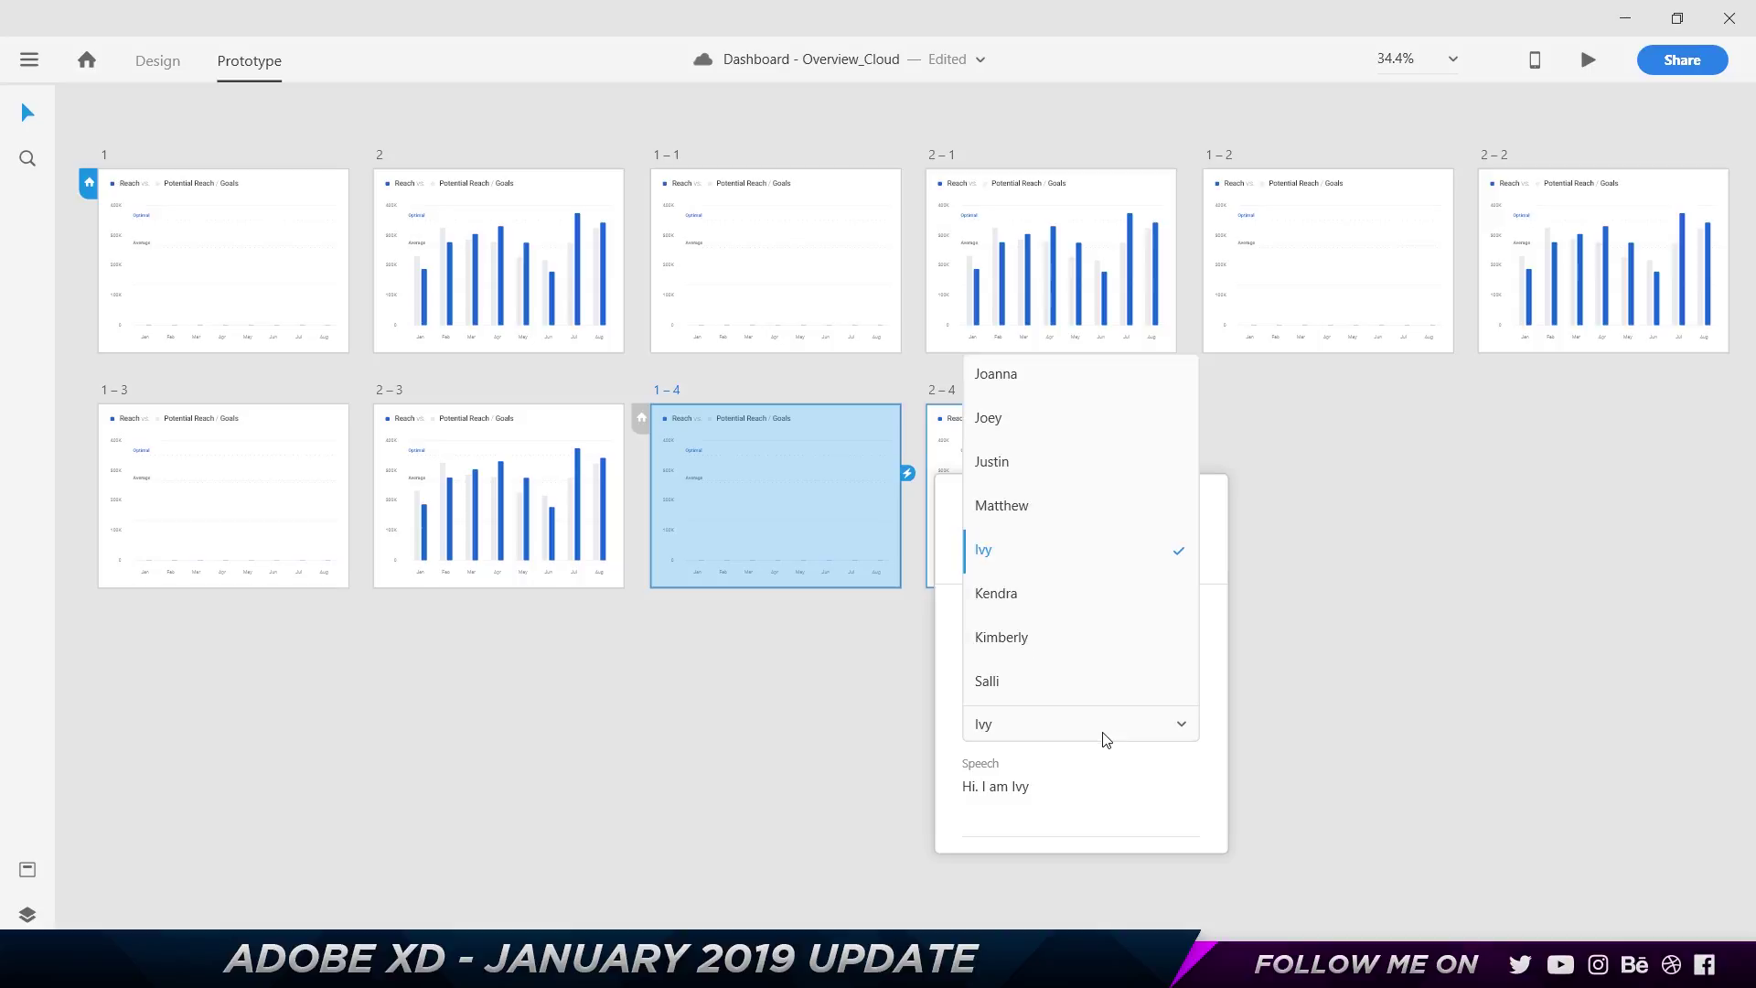
click(1057, 697)
click(1046, 778)
click(1047, 778)
key(BackSpace)
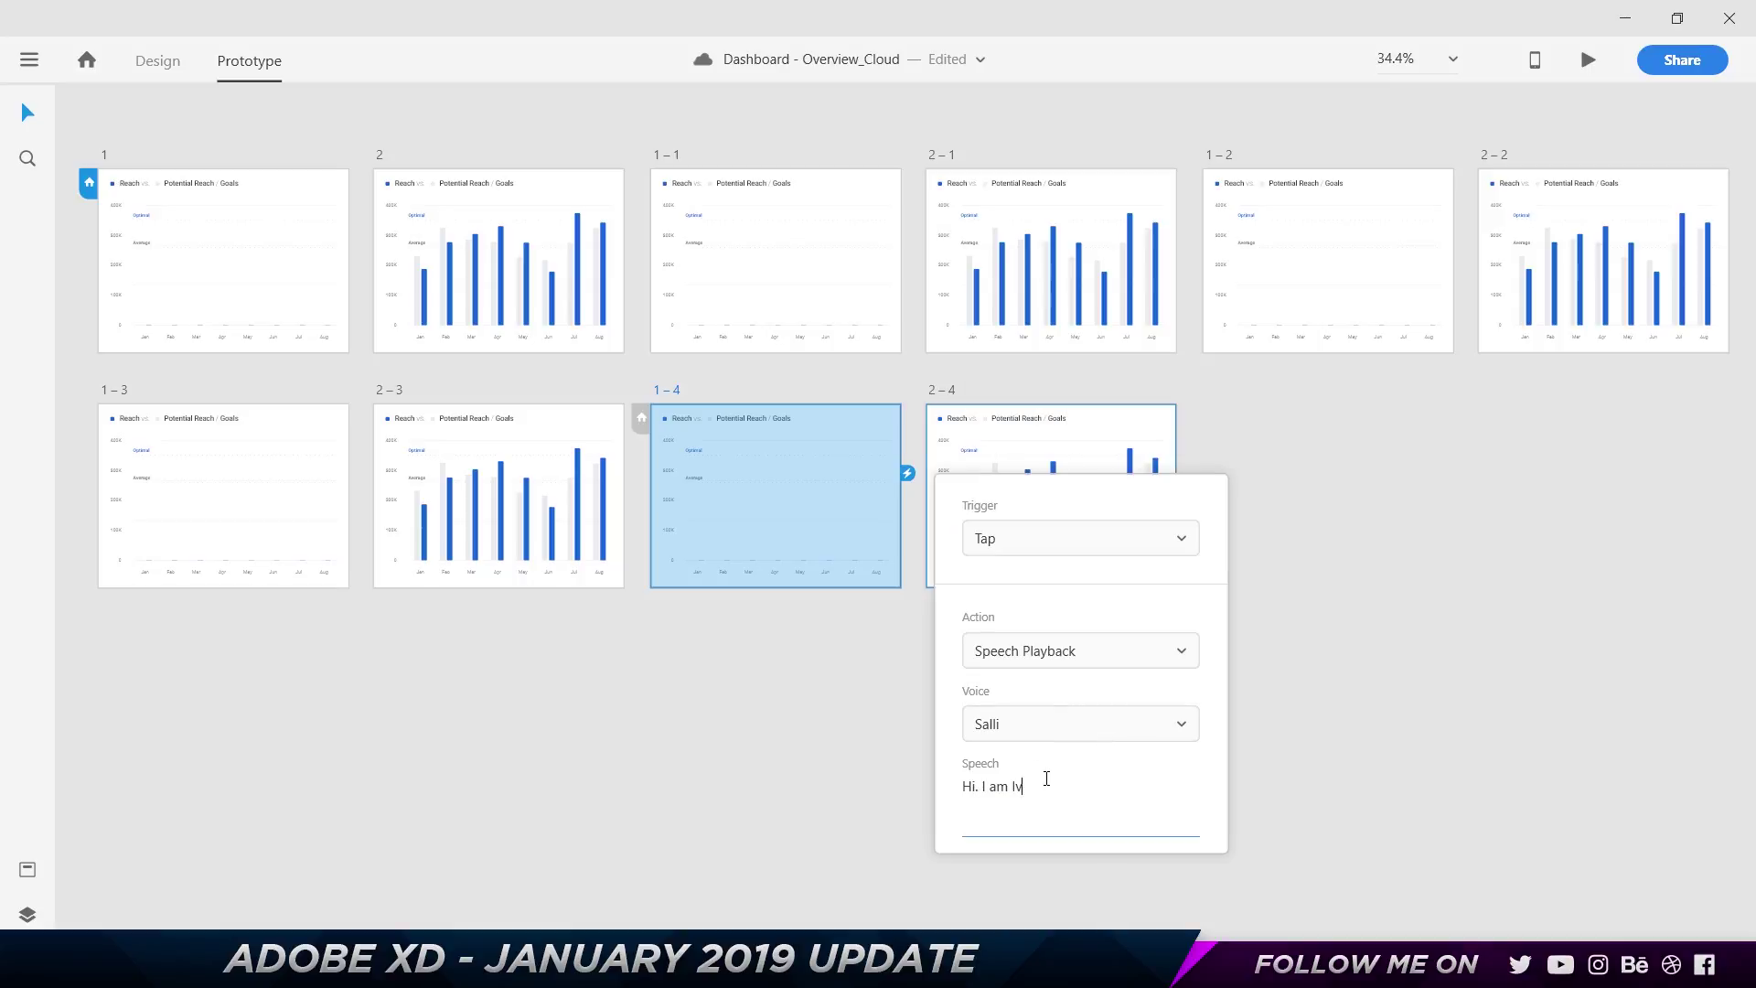
text(Salli)
click(788, 436)
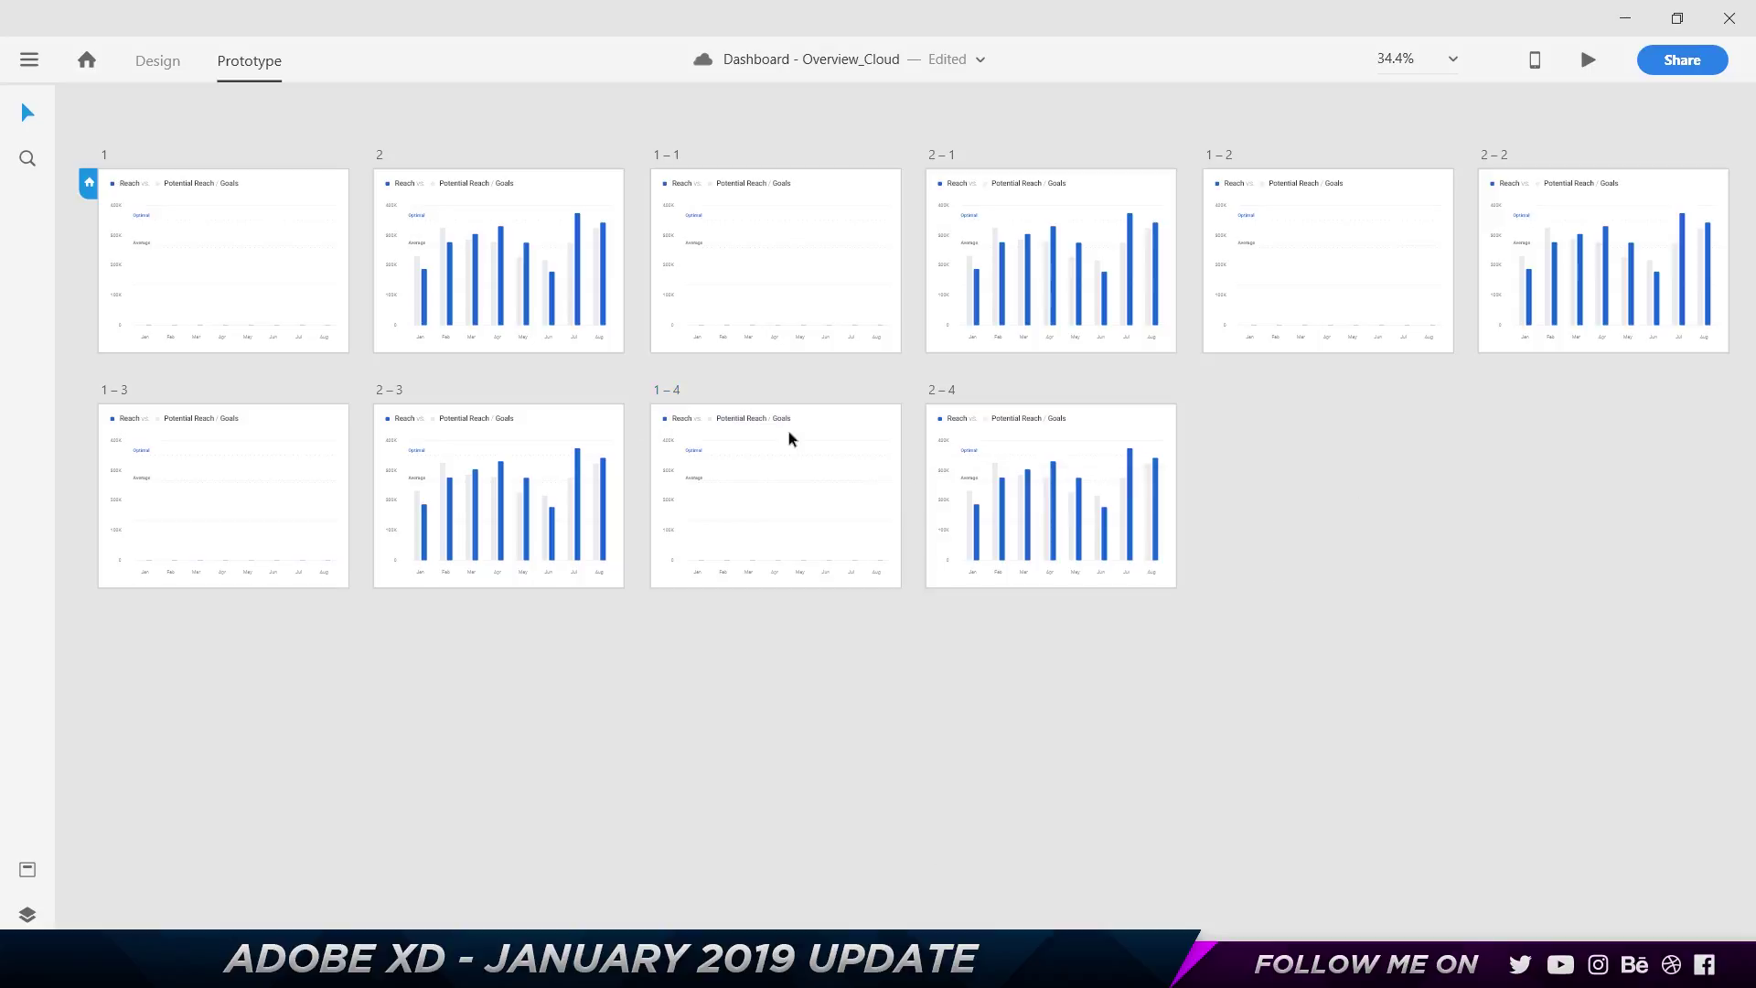
Preview the prototype from artboard 1 – 4 to test Salli's speech playback, and close the preview
click(674, 391)
key(ctrl+Return)
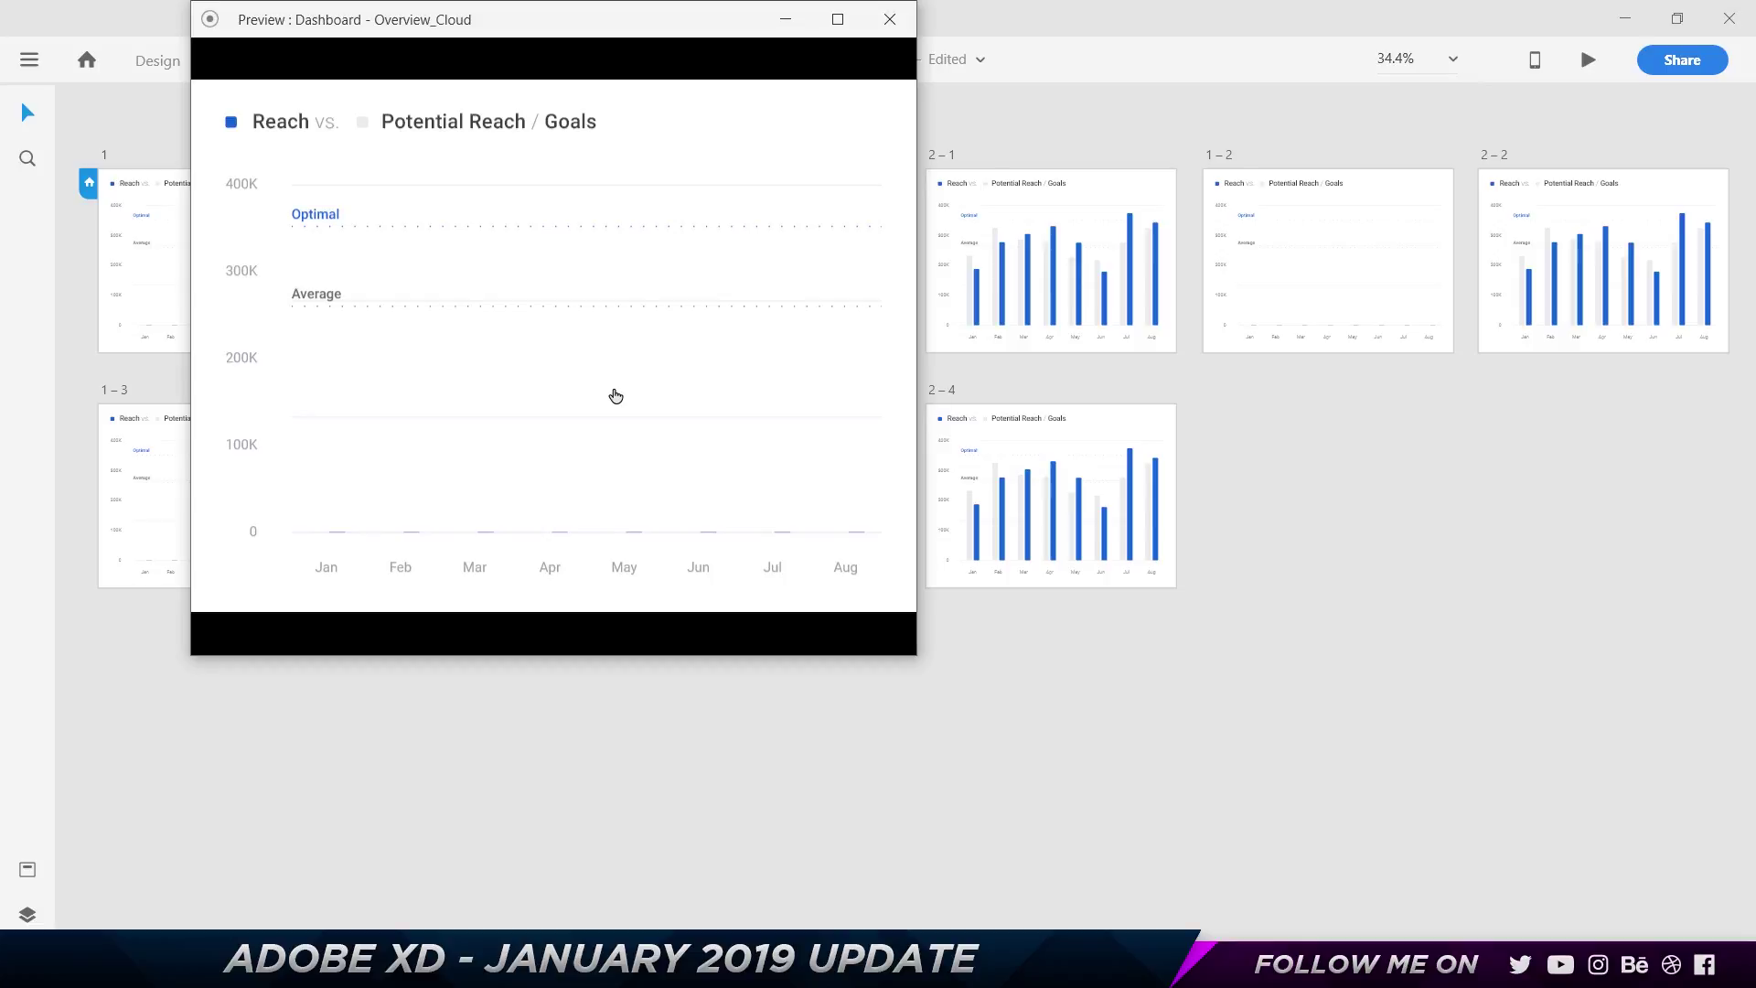
click(890, 19)
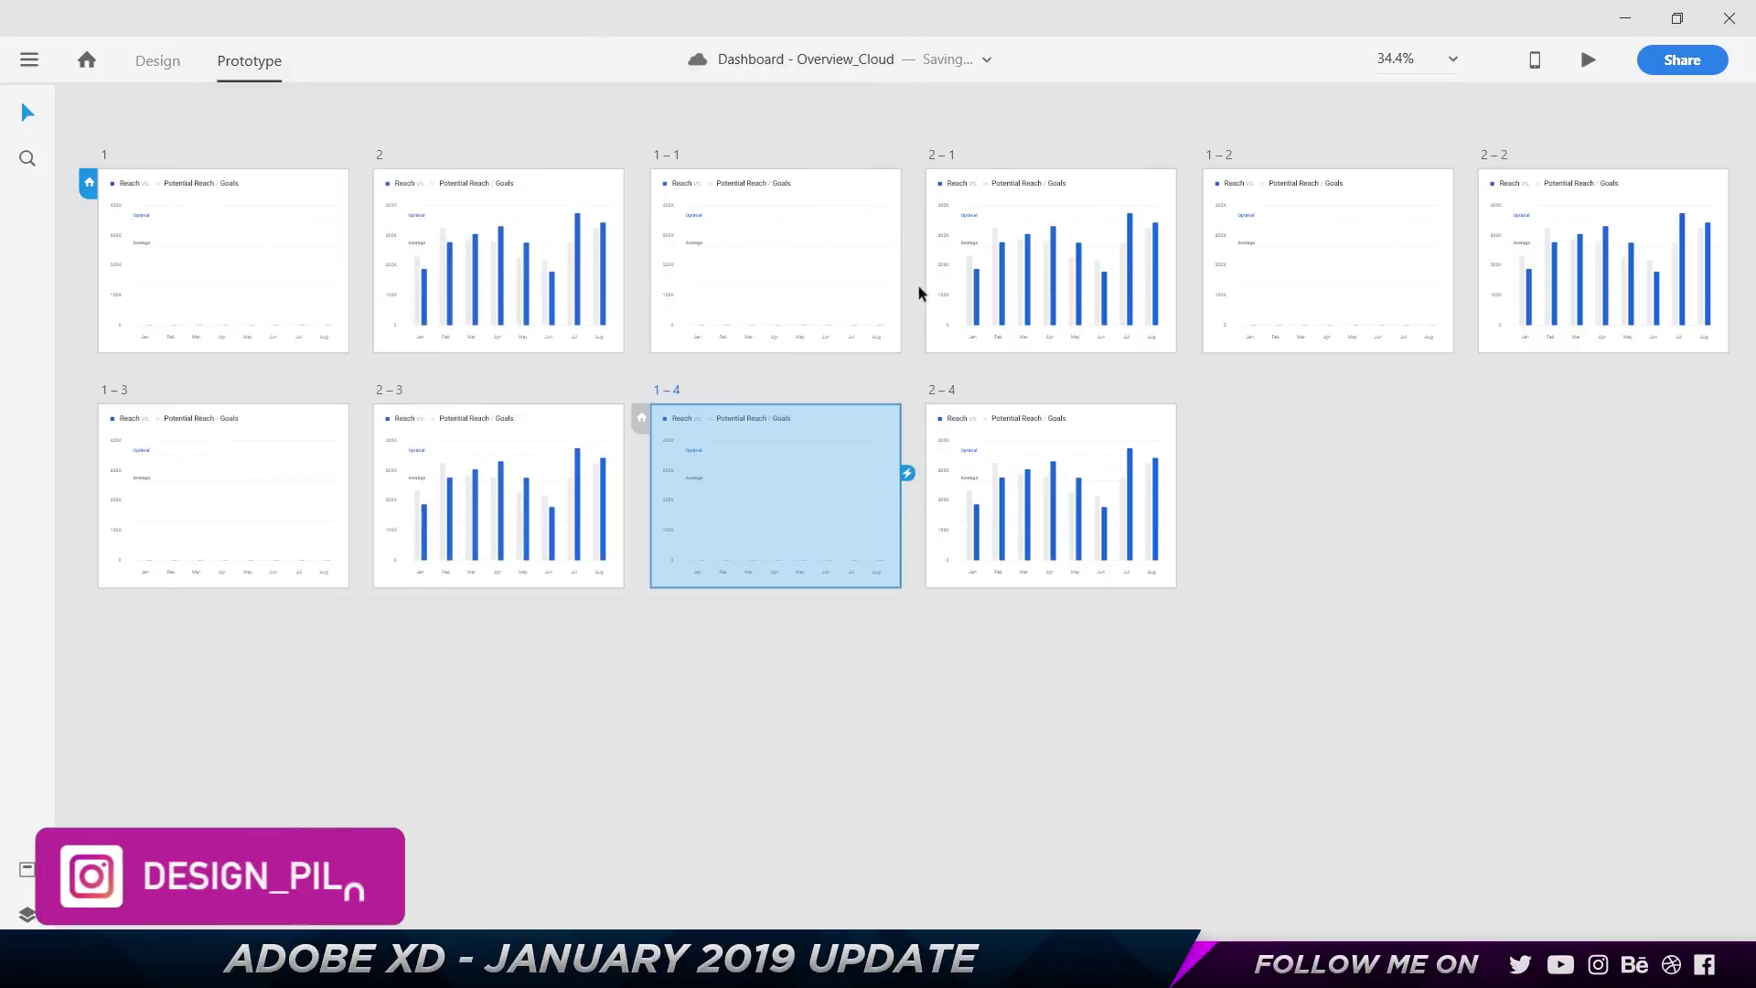
Duplicate artboards 1 – 4 and 2 – 4 together, placing the copies at the end of the second row
click(952, 419)
shift+click(677, 401)
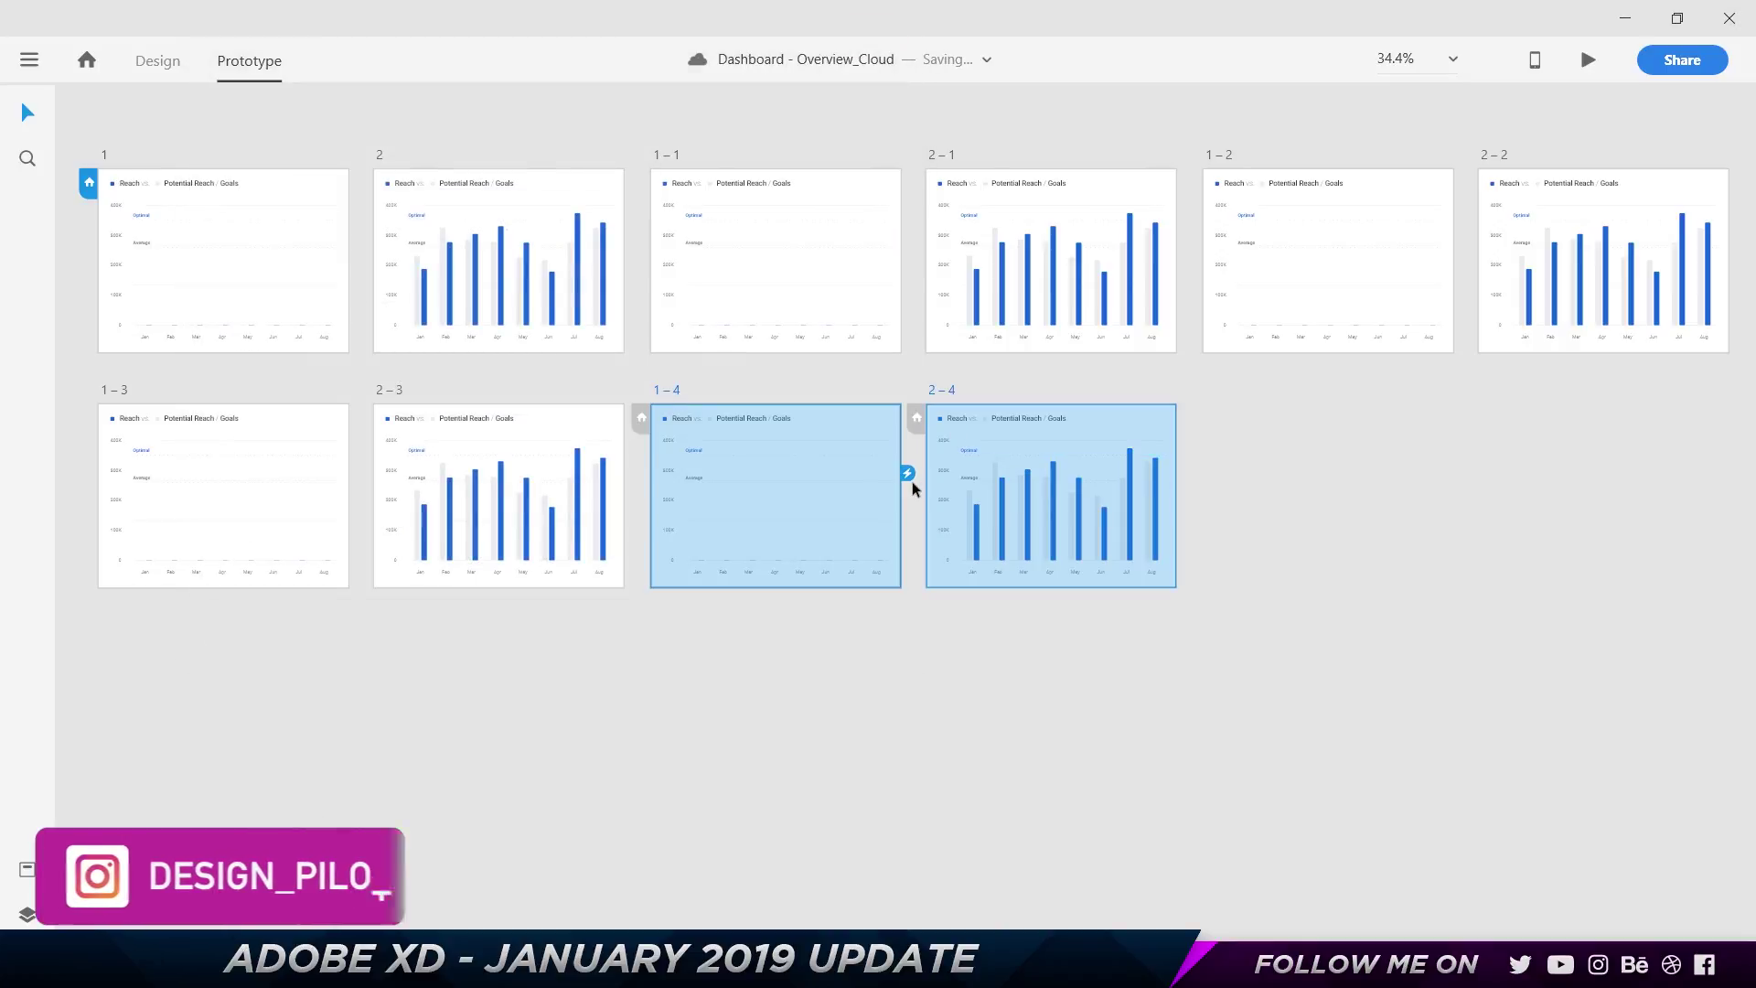
click(913, 481)
click(798, 409)
shift+click(941, 388)
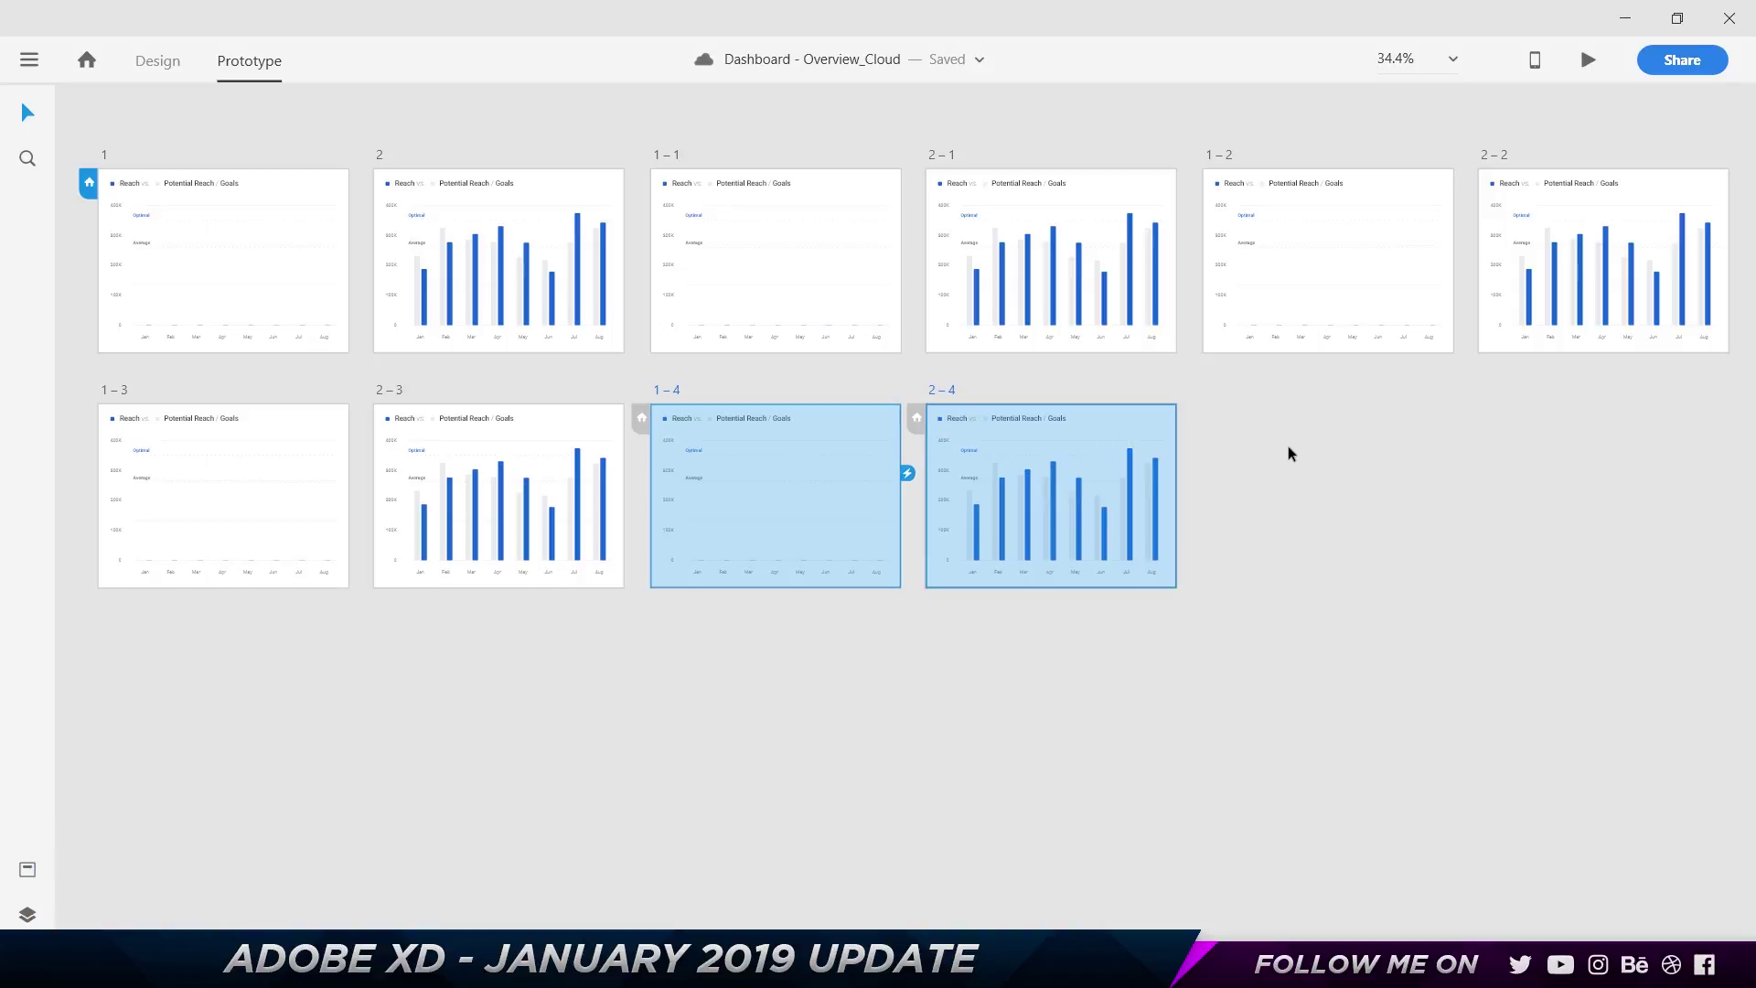
key(ctrl+d)
click(1277, 666)
Set the Speech Playback voice of artboard 1 – 5 to Justin
click(1207, 396)
click(1460, 473)
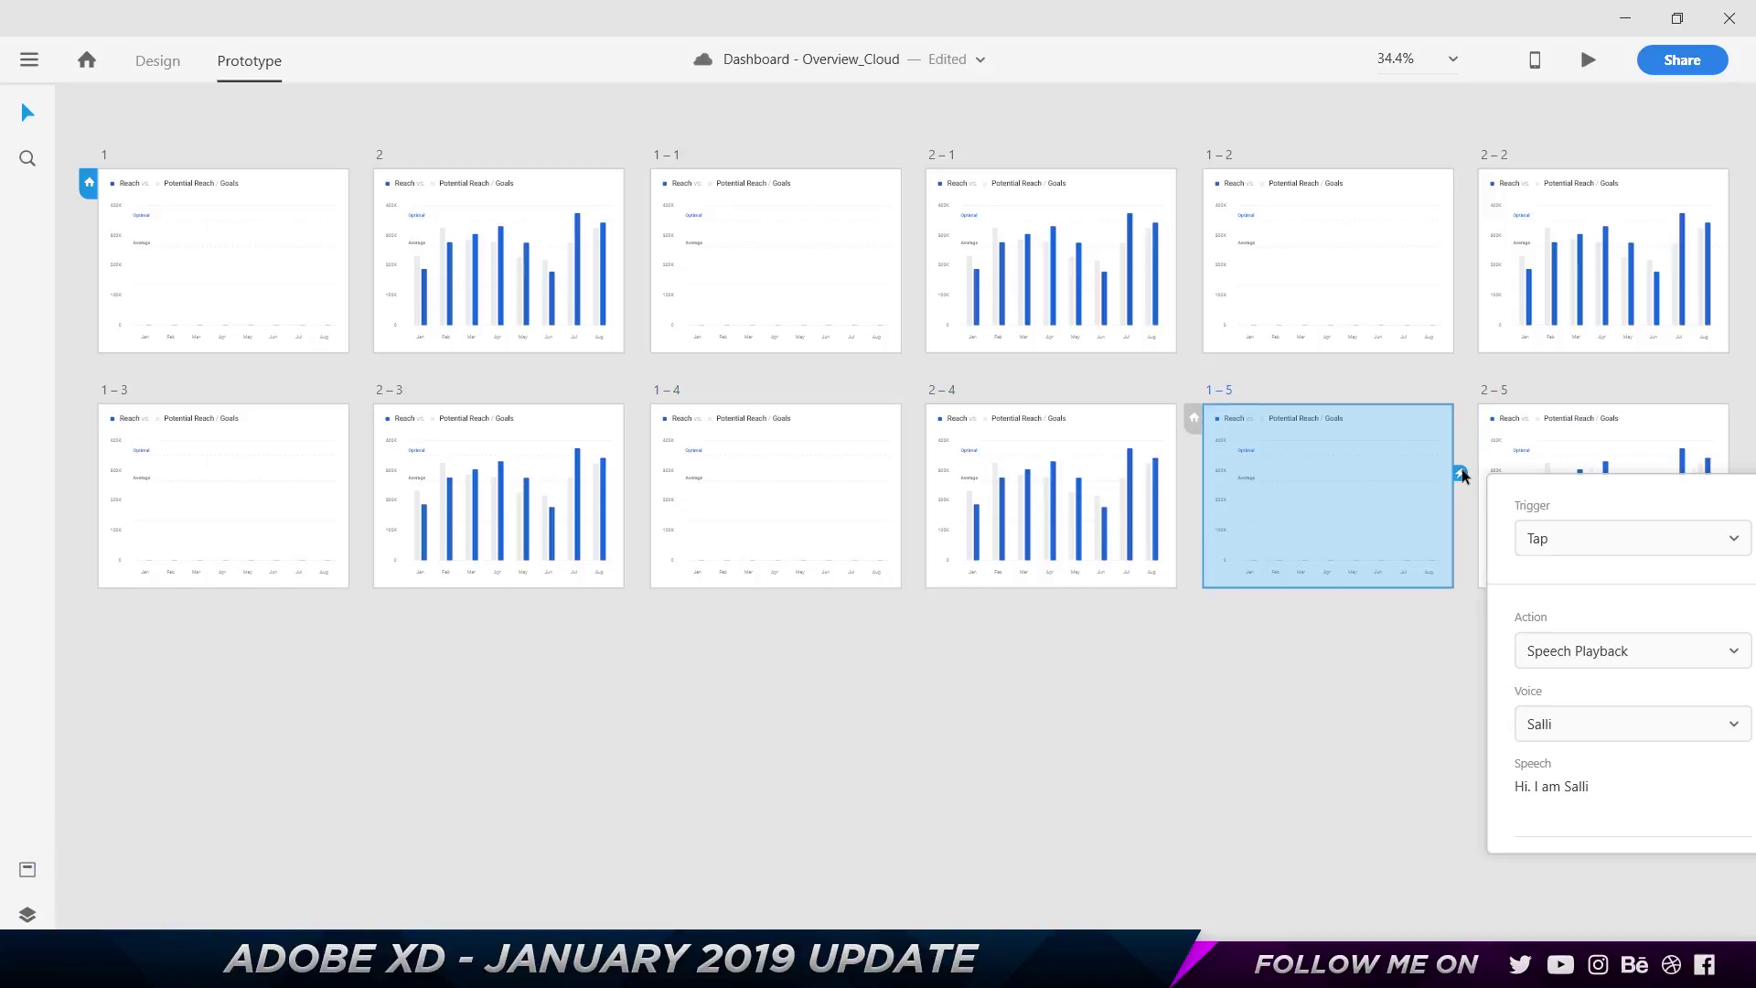
click(1608, 724)
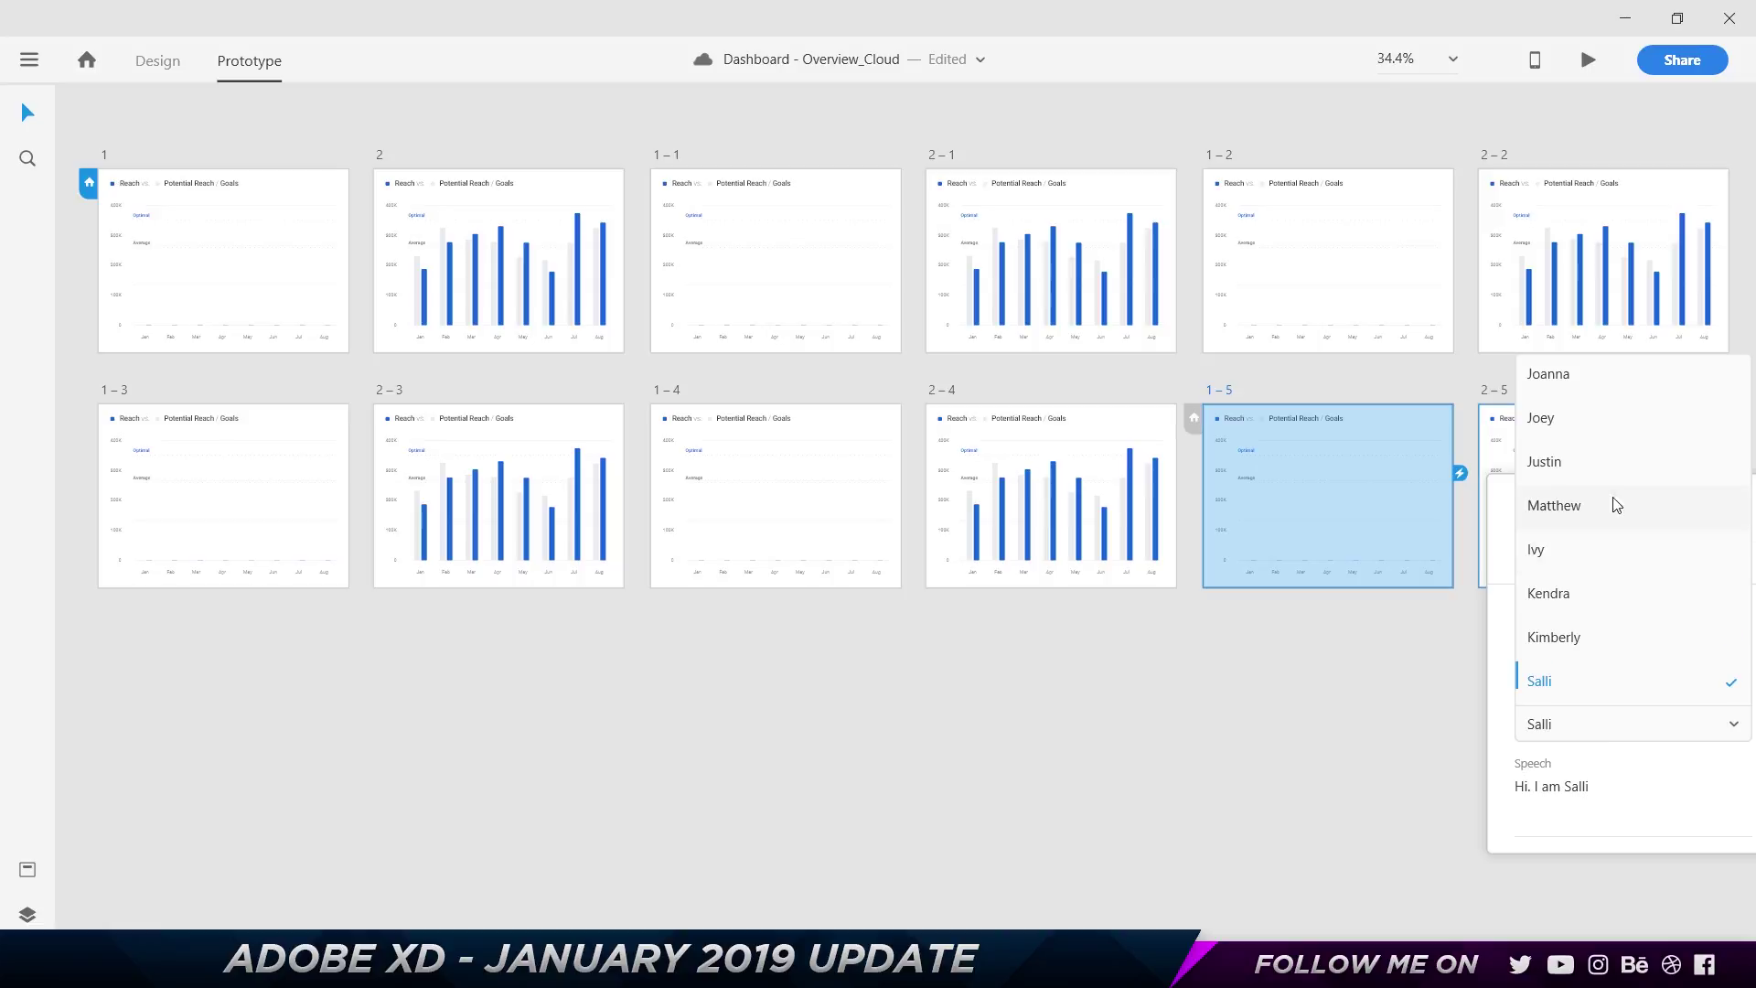
click(1390, 668)
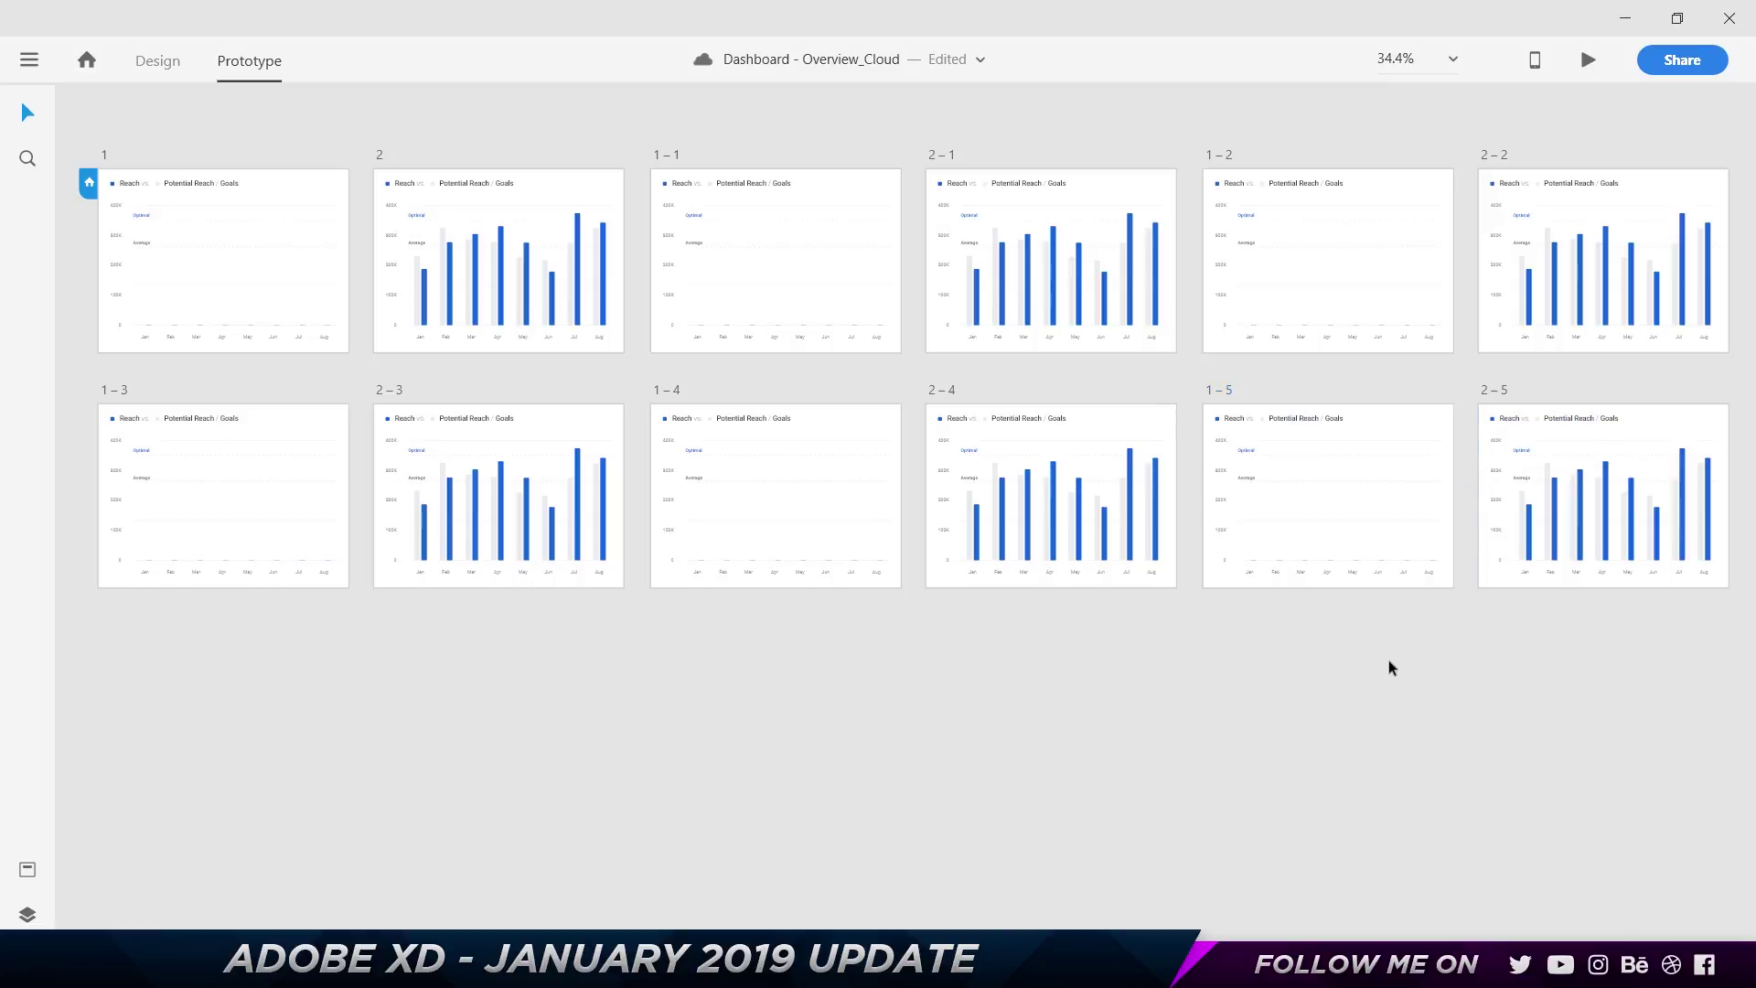
Replace artboard 1 – 5's speech text with a longer introduction beginning "Hi. I am Justin"
click(1502, 386)
click(1217, 391)
click(1494, 391)
click(1364, 456)
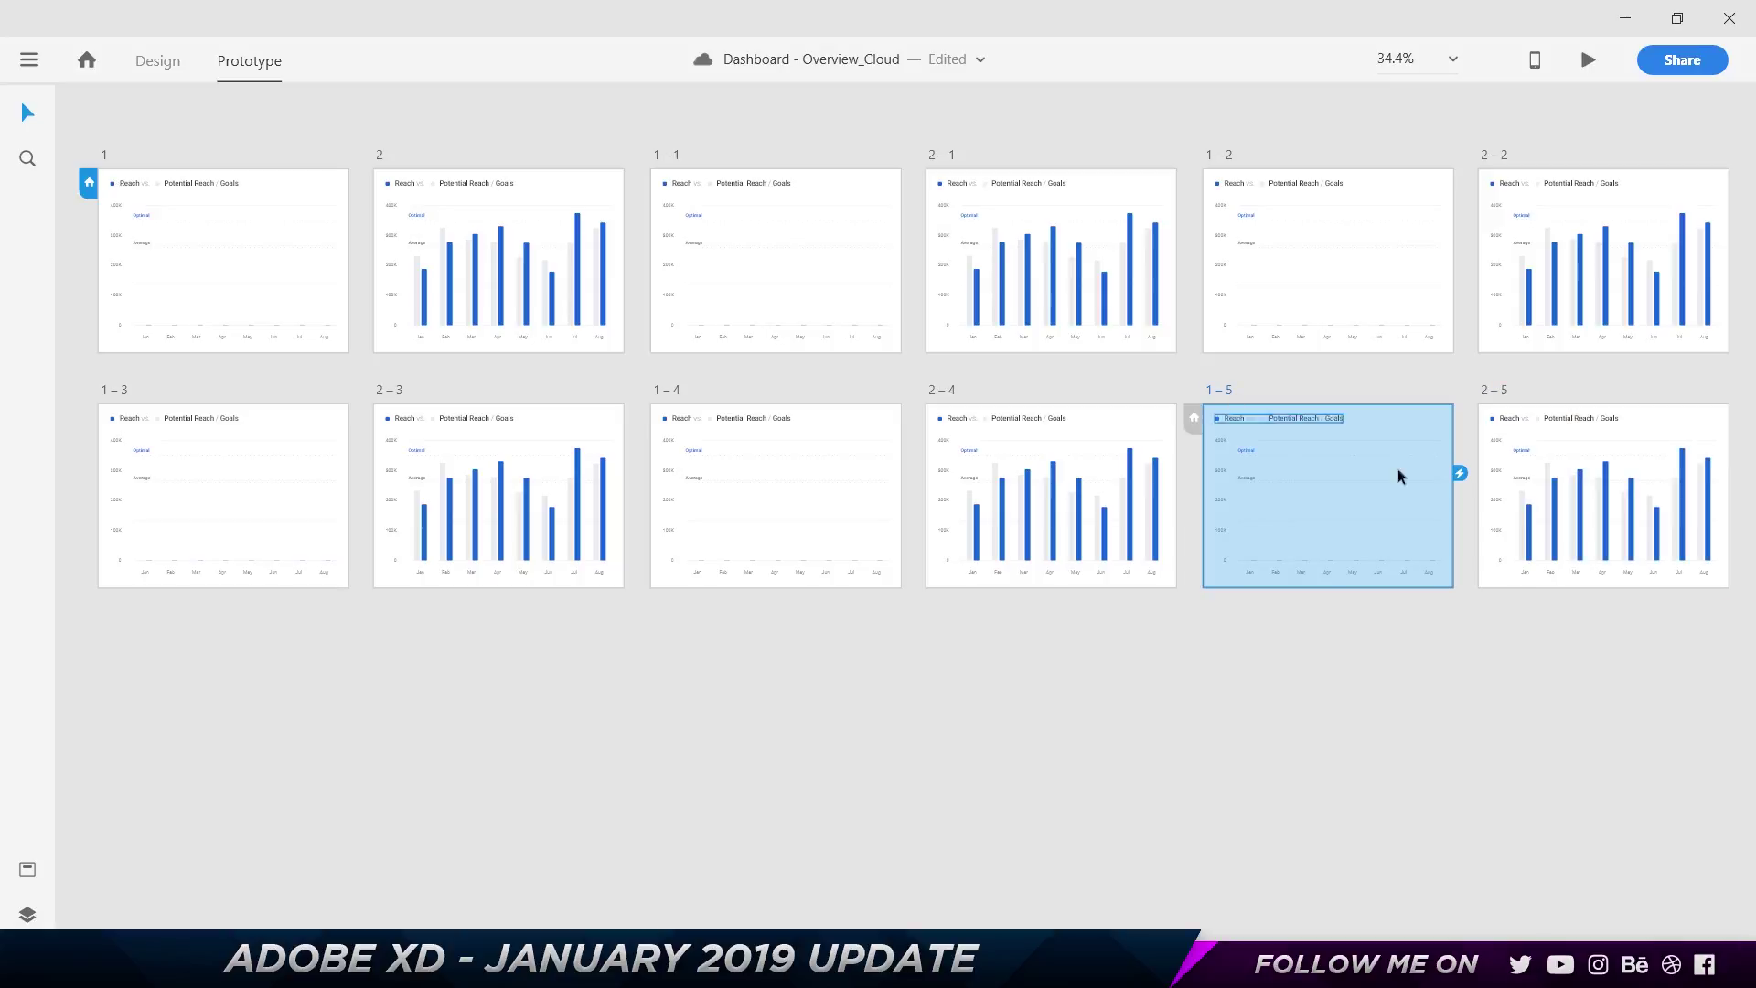
click(1461, 475)
click(1604, 781)
text(0)
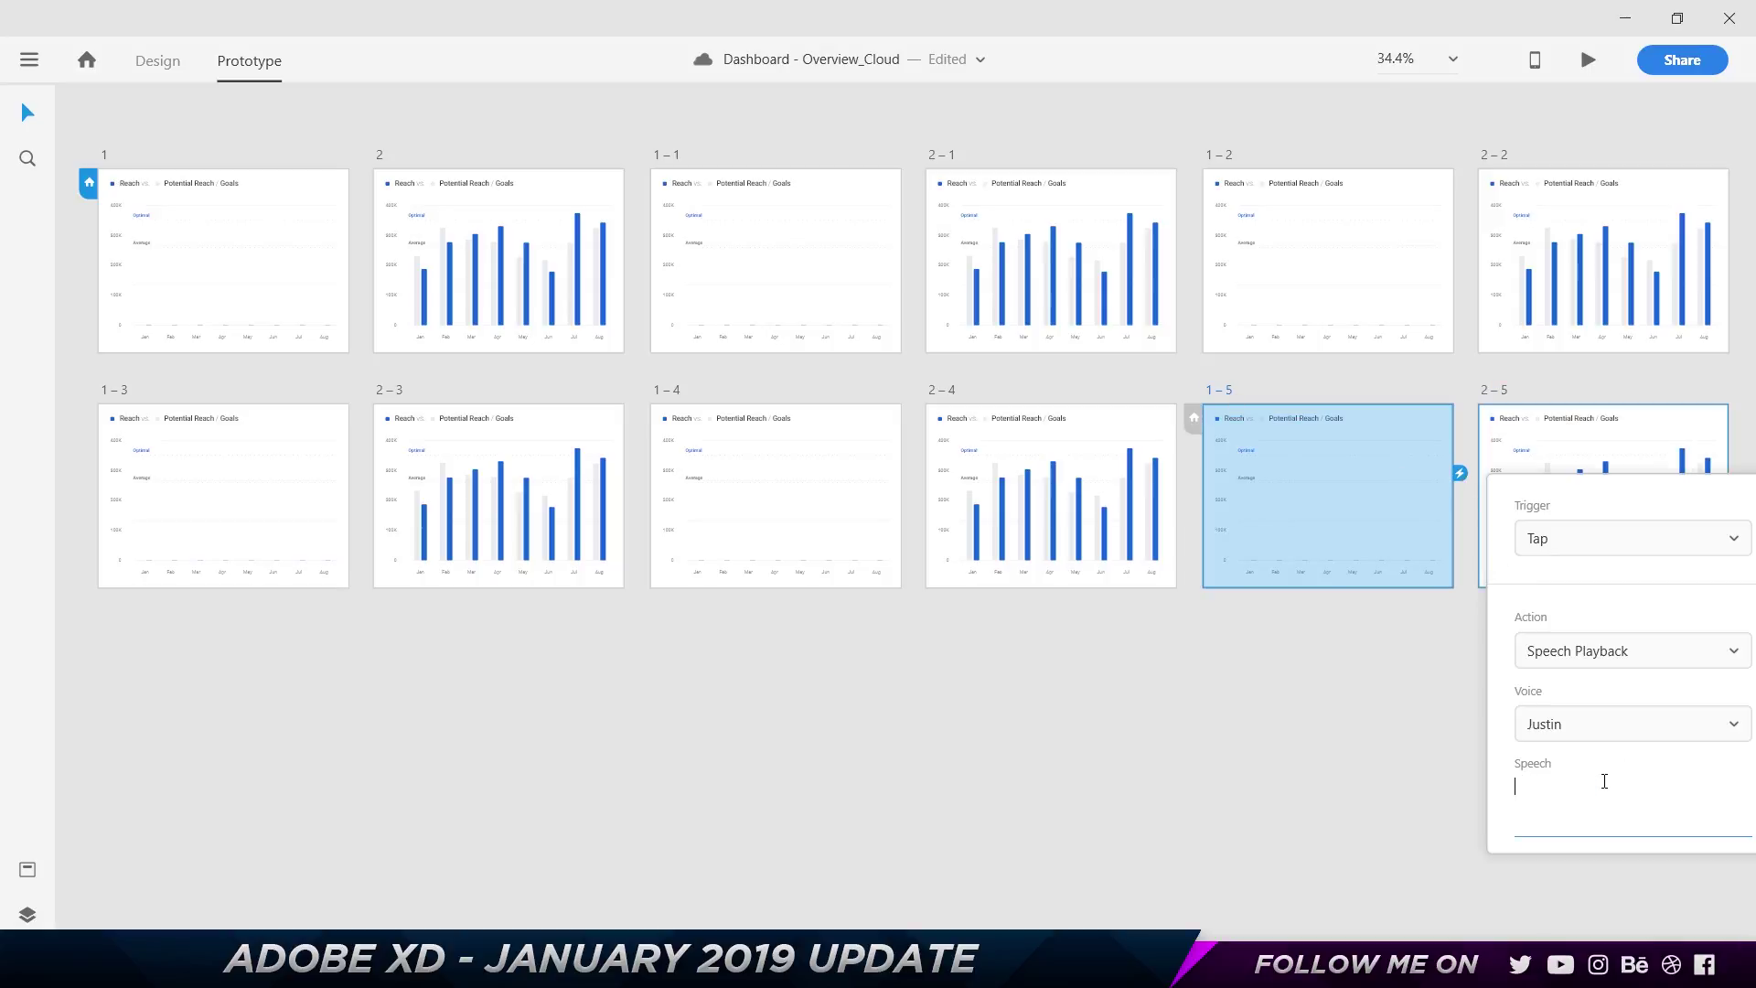
text(i. I am Justib)
key(BackSpace)
text(n fro)
click(1140, 783)
Preview artboard 1 – 5's Justin speech playback, close the preview, and check the artboard's interaction settings
click(1221, 385)
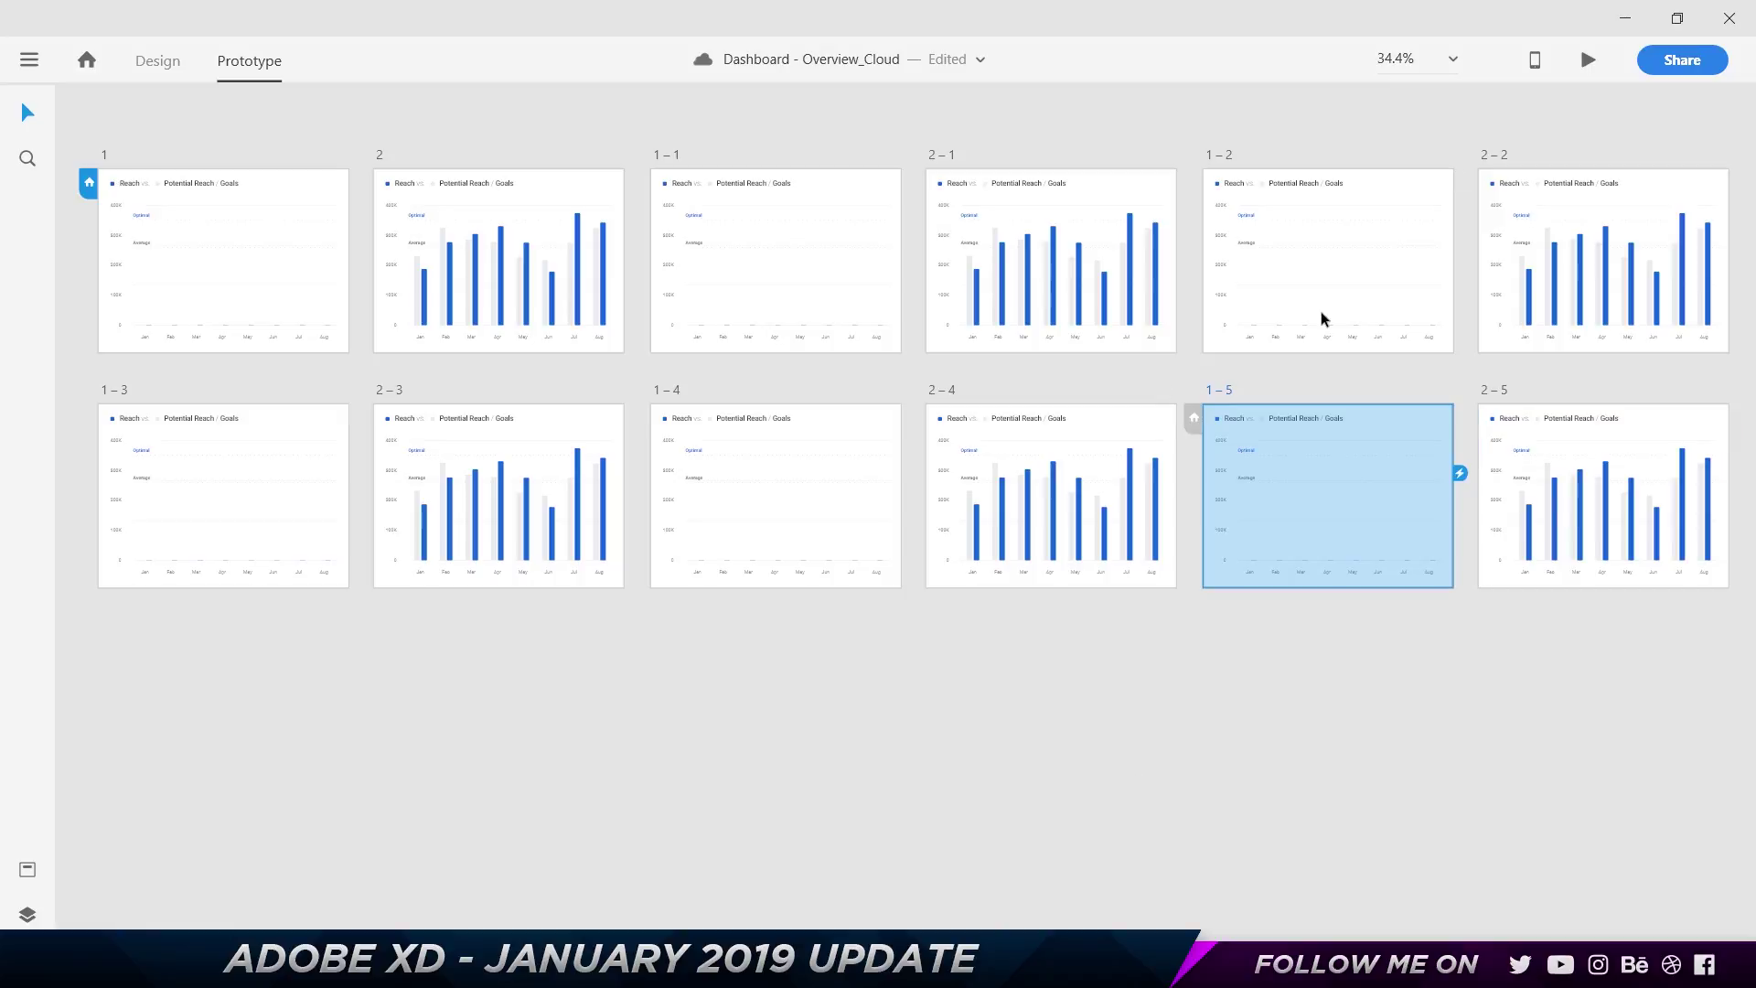
key(ctrl+Return)
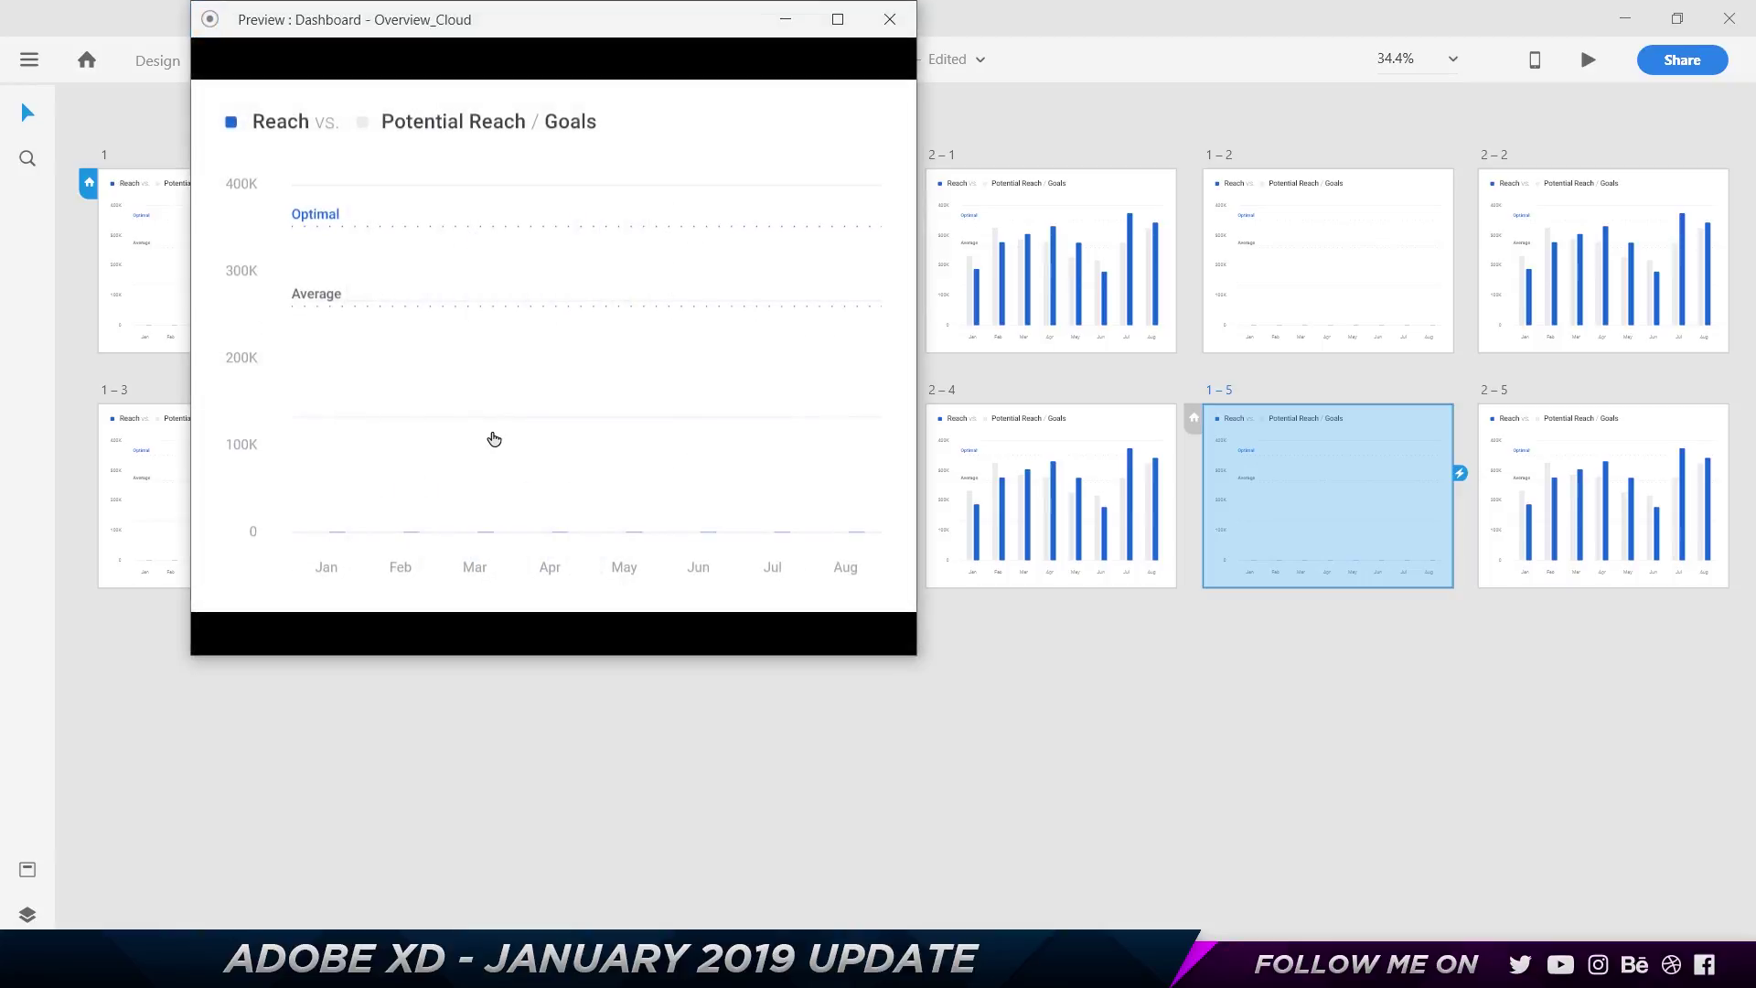
key(Escape)
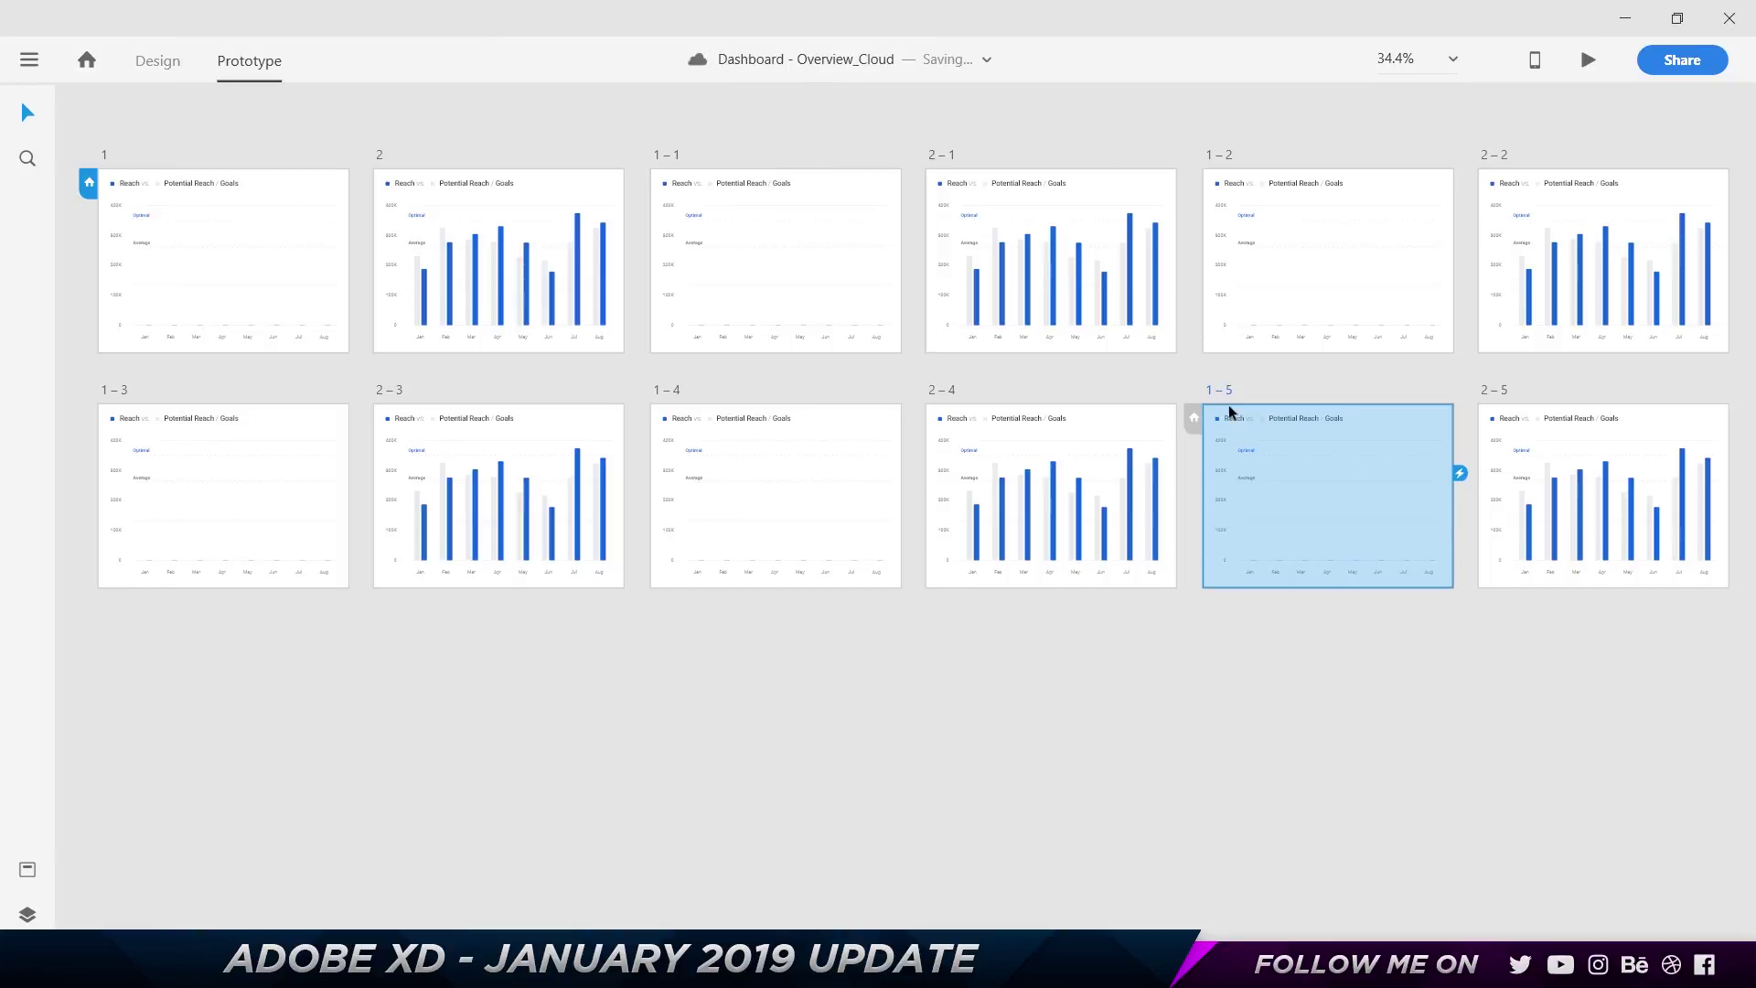
click(1463, 476)
click(957, 803)
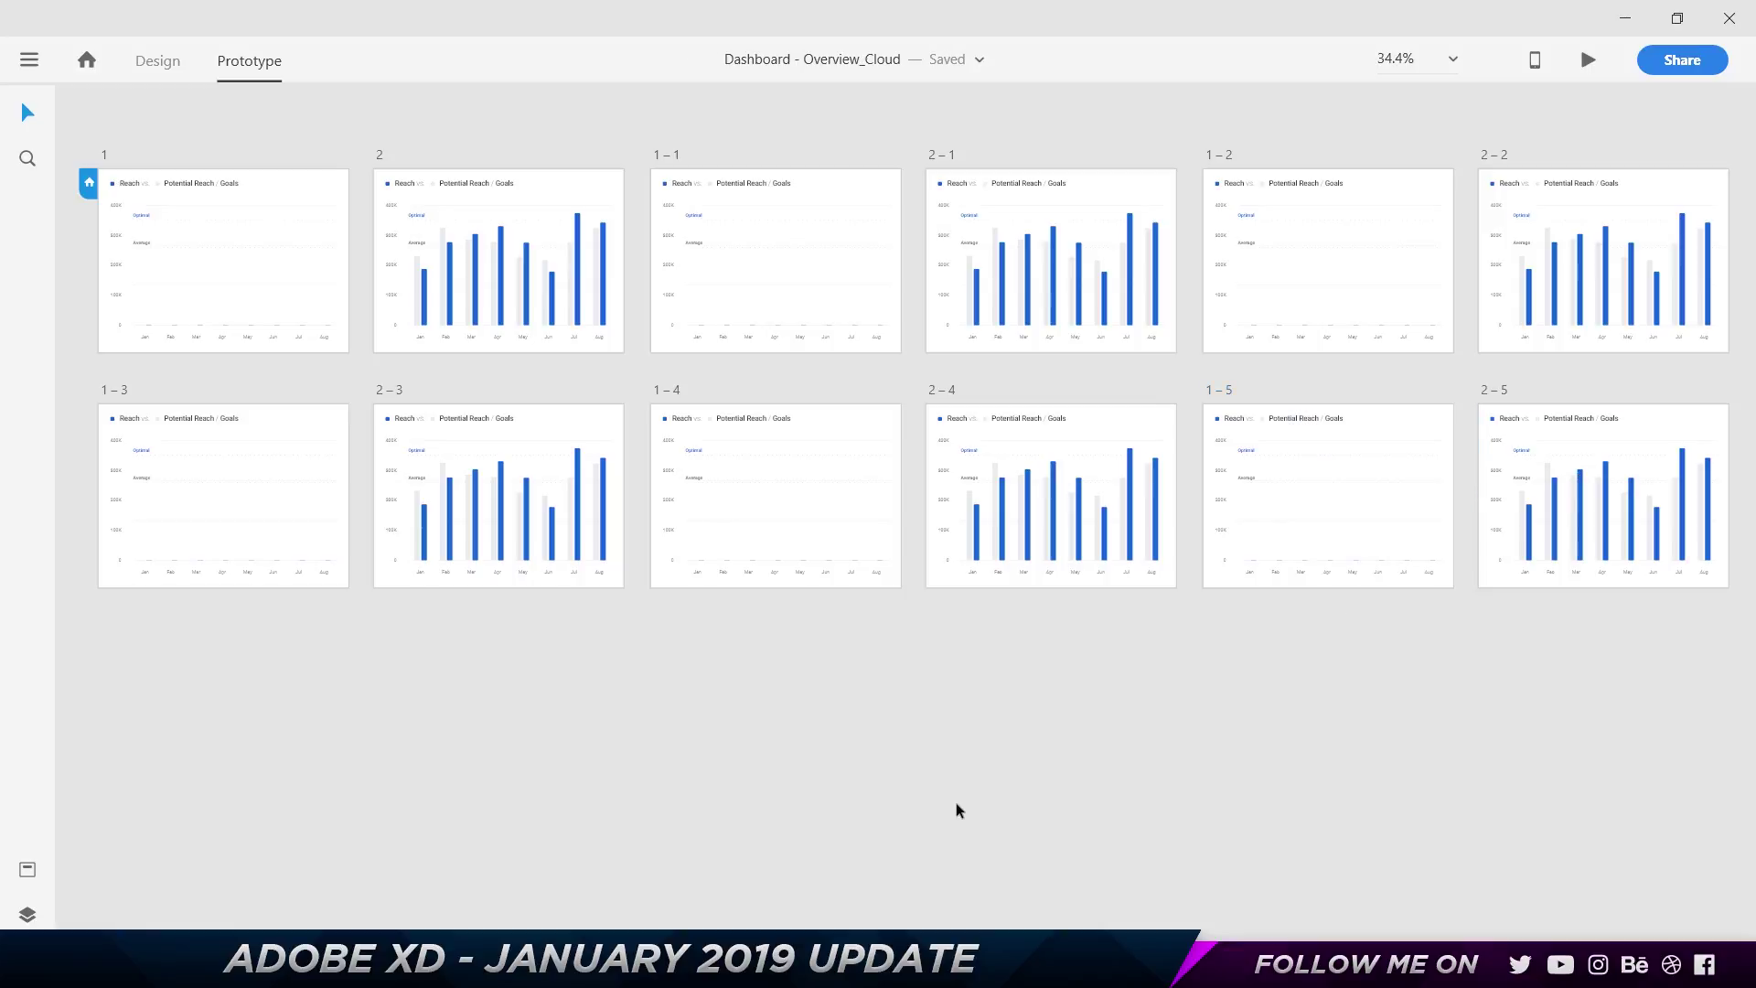